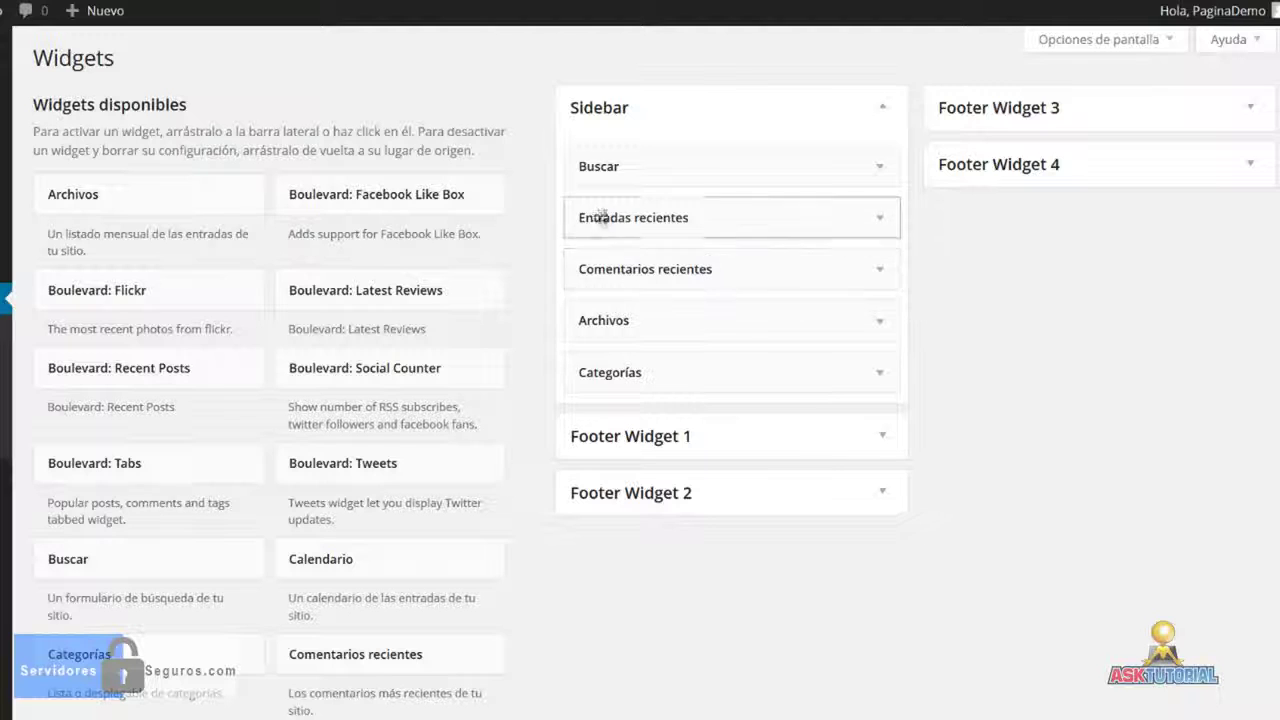
Step: Add the Meta widget to the Sidebar below Categorías, save it and check it in the site's front-page sidebar
{"action": "scroll", "coordinate": [651, 304], "scroll_direction": "down", "scroll_amount": 1}
{"action": "scroll", "coordinate": [651, 306], "scroll_direction": "down", "scroll_amount": 1}
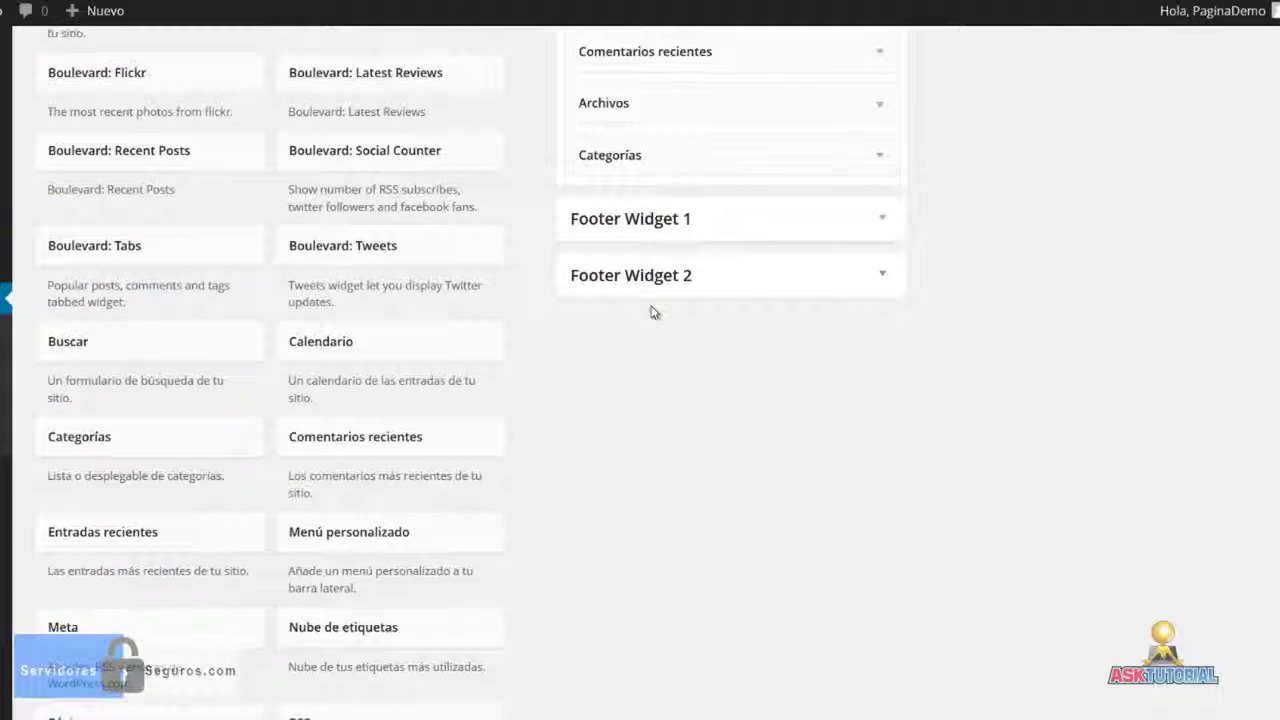
{"action": "scroll", "coordinate": [651, 309], "scroll_direction": "up", "scroll_amount": 2}
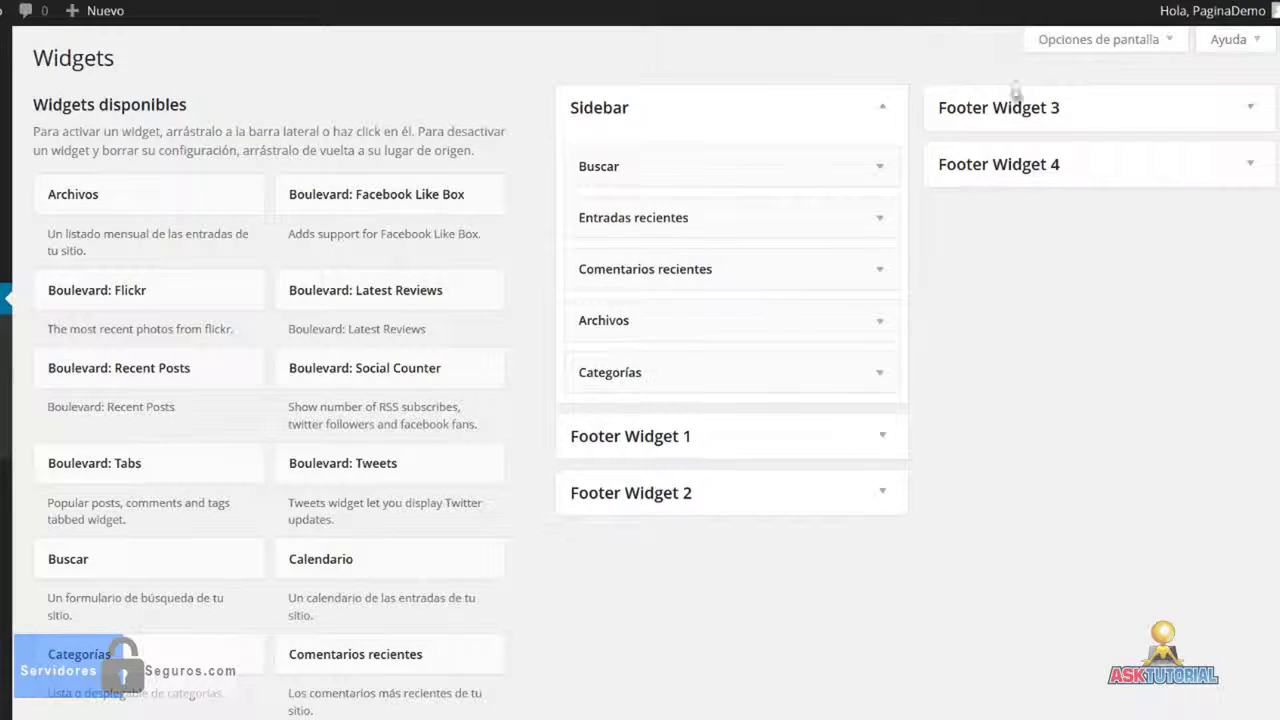
{"action": "scroll", "coordinate": [250, 233], "scroll_direction": "down", "scroll_amount": 3}
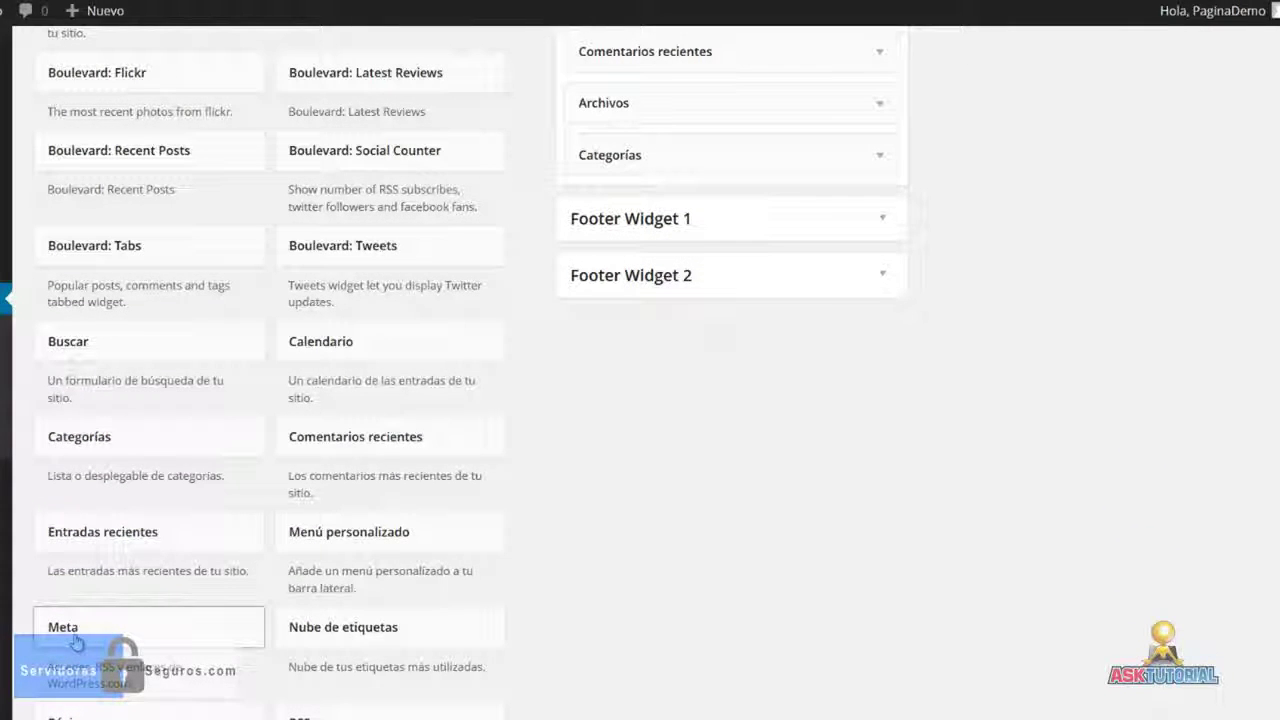
{"action": "left_click_drag", "start_coordinate": [80, 641], "coordinate": [640, 210]}
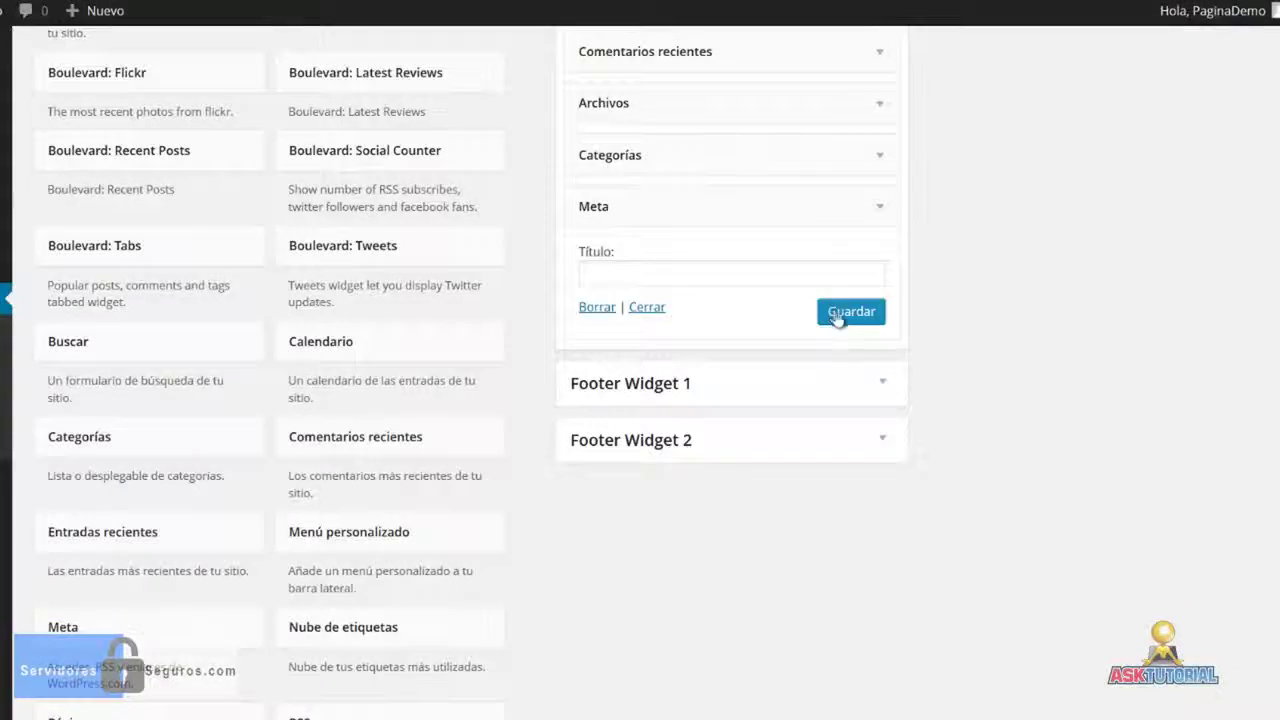
{"action": "left_click", "coordinate": [840, 313]}
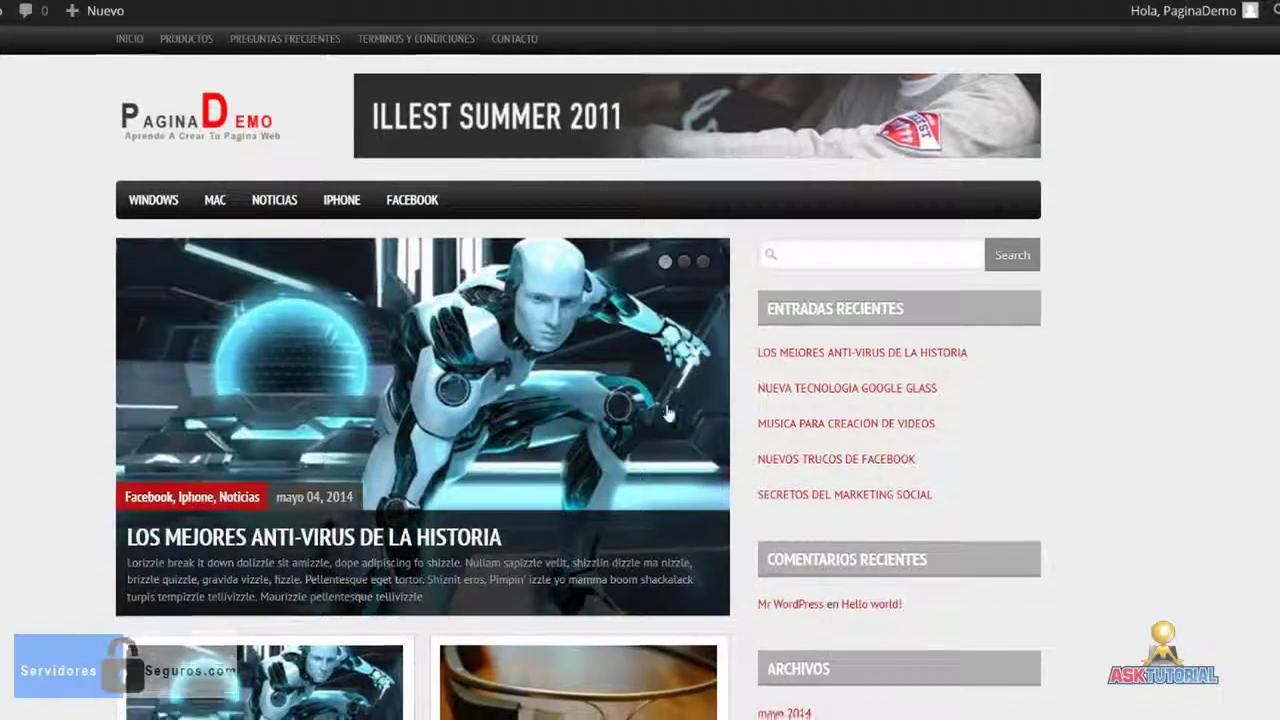
{"action": "scroll", "coordinate": [668, 413], "scroll_direction": "down", "scroll_amount": 10}
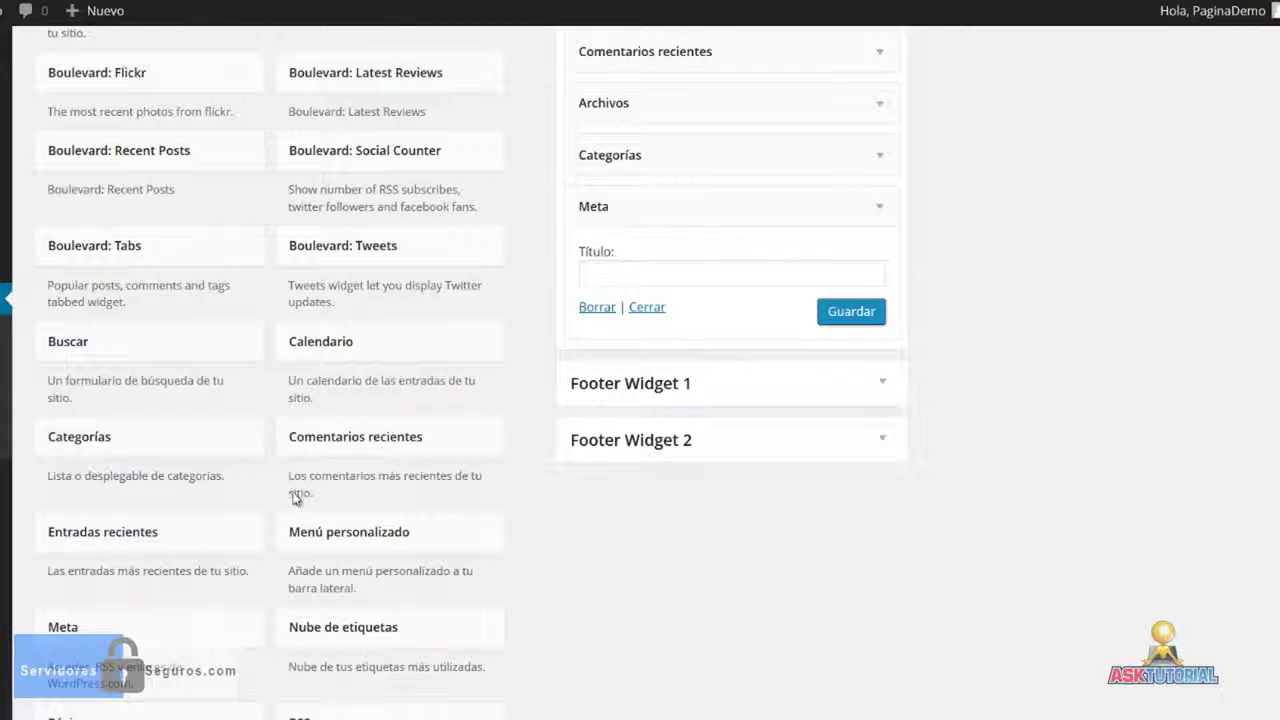
Step: Add the Nube de etiquetas widget to the Sidebar and save it with the Etiquetas taxonomy
{"action": "scroll", "coordinate": [408, 465], "scroll_direction": "down", "scroll_amount": 2}
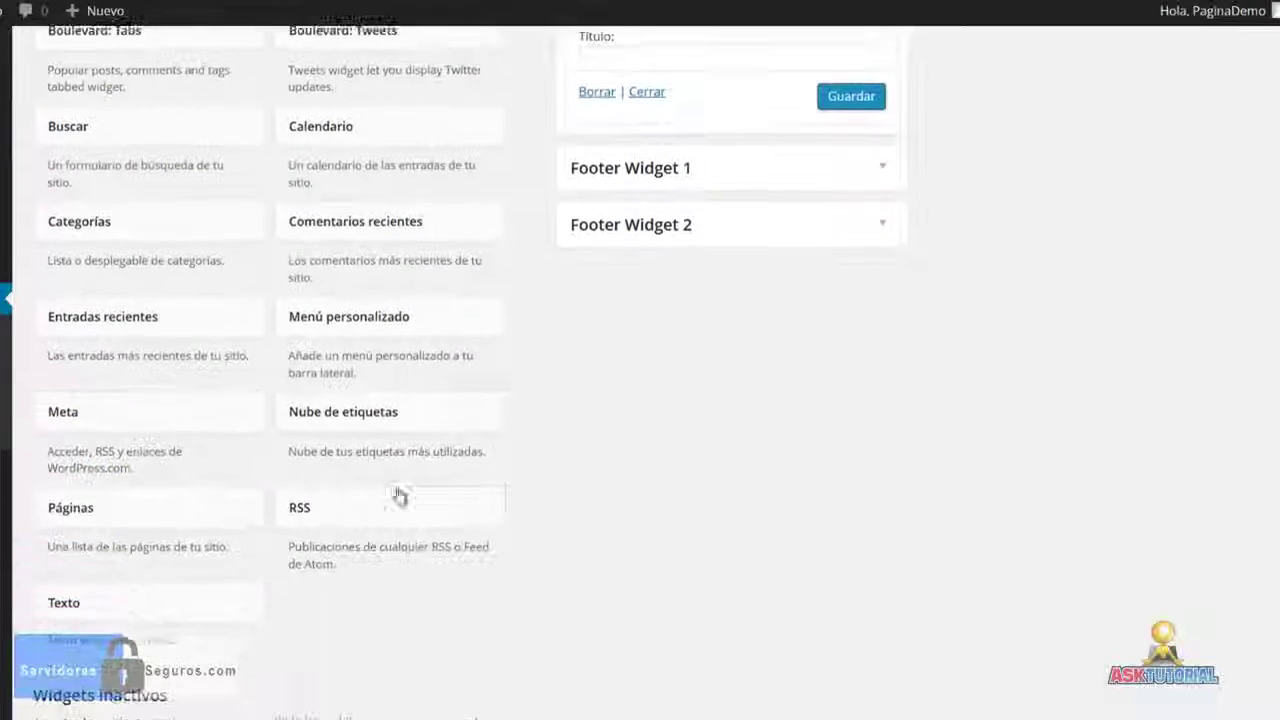
{"action": "left_click", "coordinate": [418, 417]}
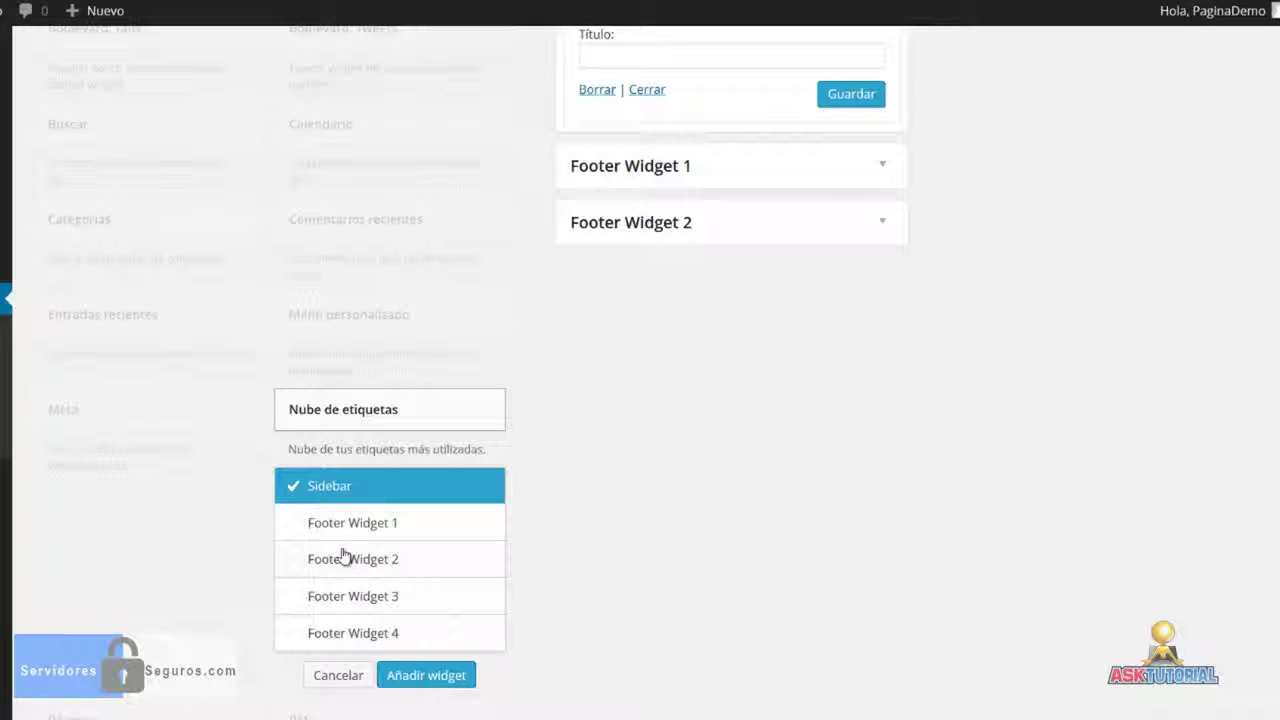
{"action": "scroll", "coordinate": [345, 552], "scroll_direction": "down", "scroll_amount": 1}
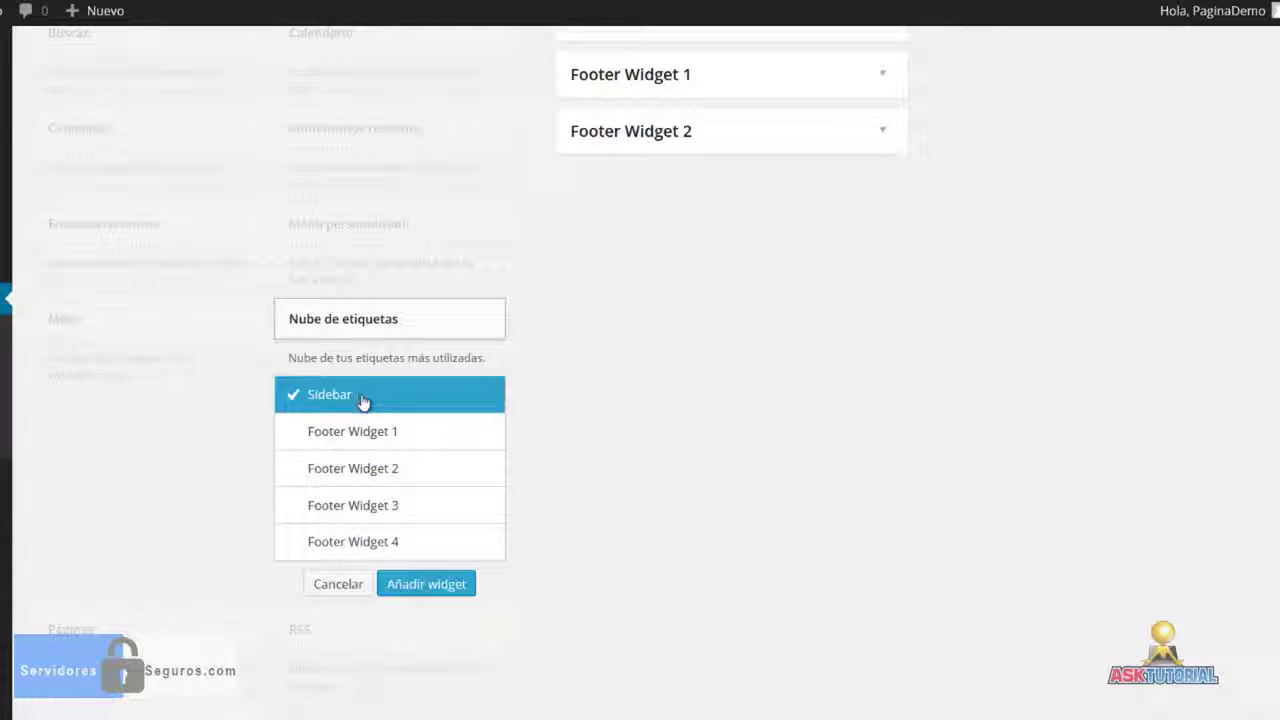
{"action": "left_click", "coordinate": [412, 594]}
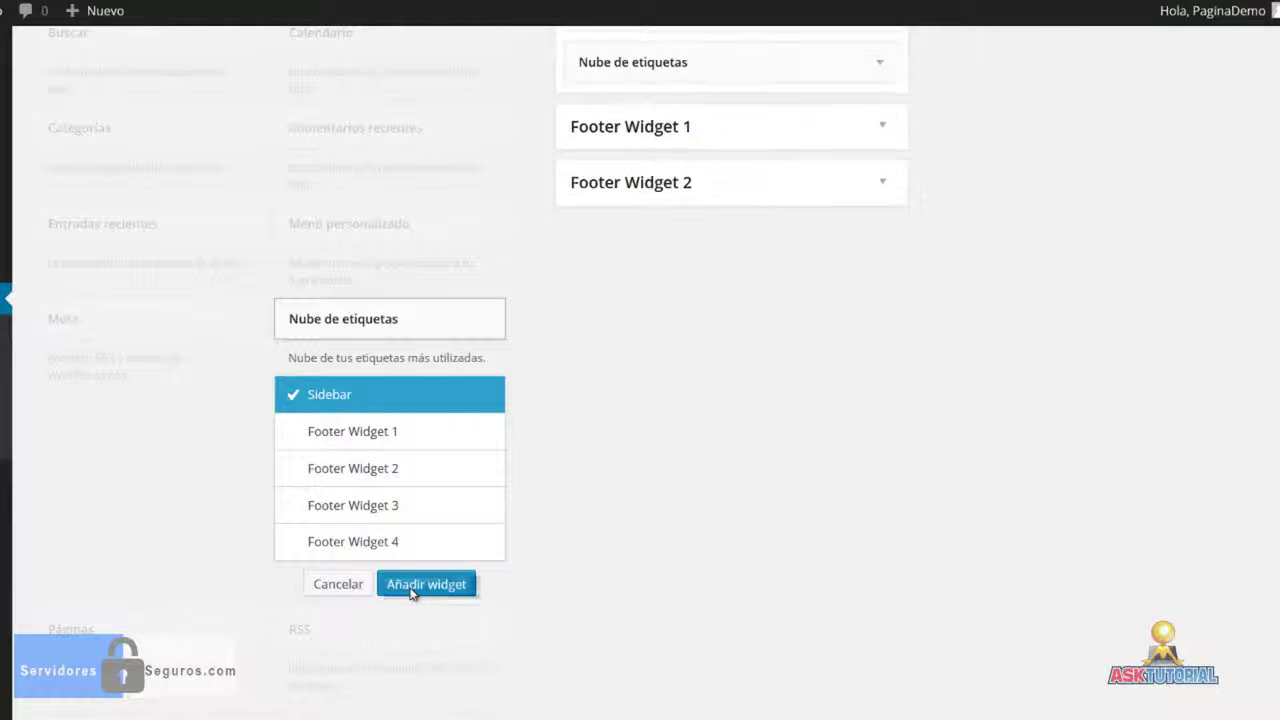
{"action": "scroll", "coordinate": [430, 596], "scroll_direction": "up", "scroll_amount": 3}
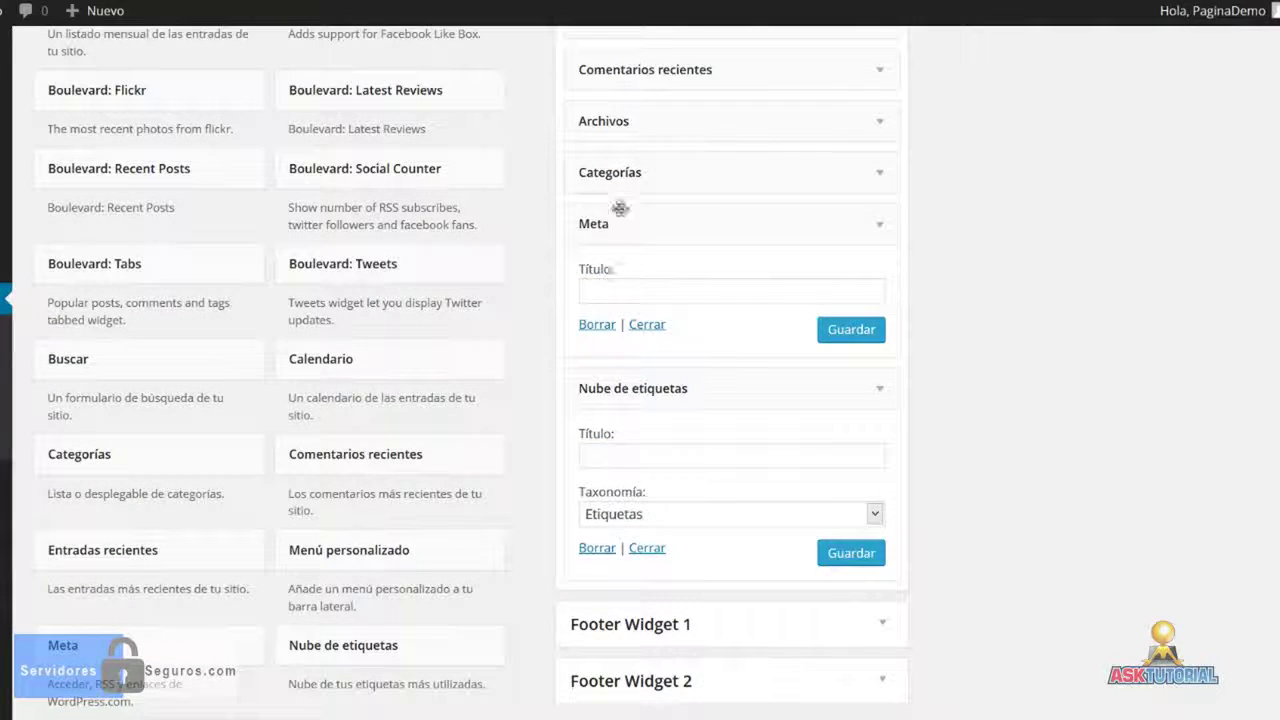
{"action": "scroll", "coordinate": [617, 252], "scroll_direction": "up", "scroll_amount": 2}
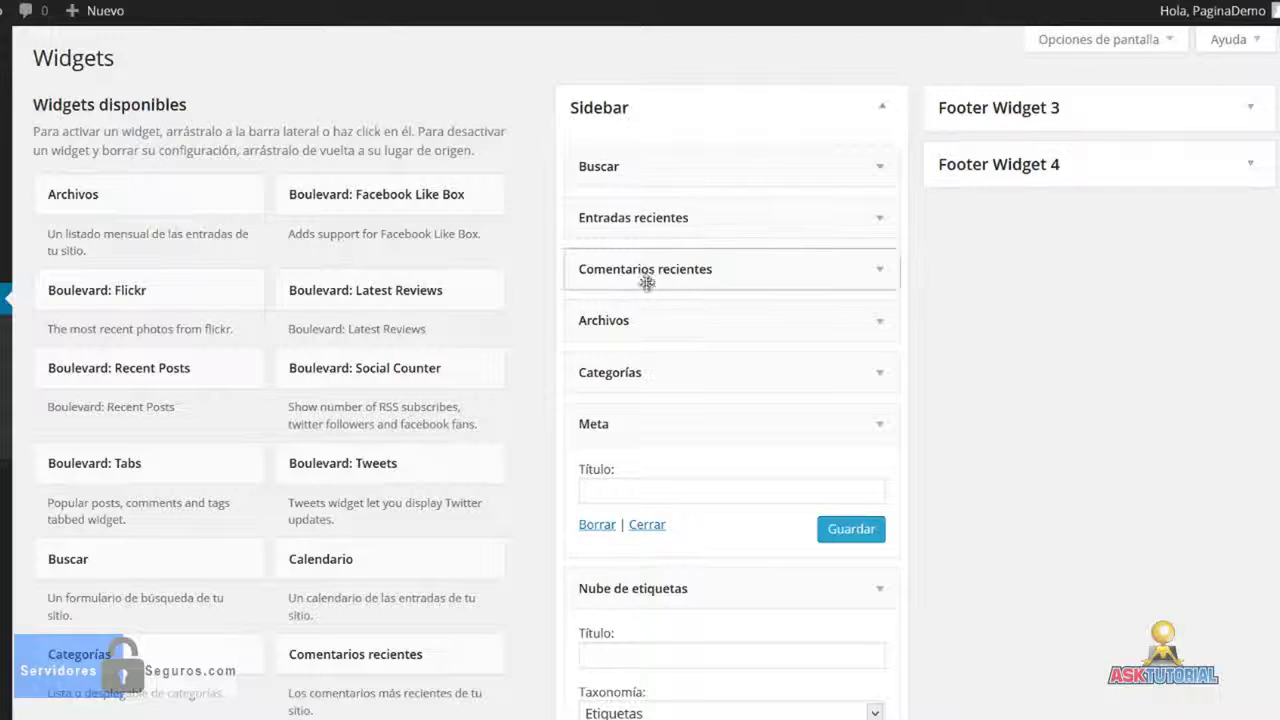
{"action": "scroll", "coordinate": [649, 277], "scroll_direction": "down", "scroll_amount": 2}
{"action": "left_click", "coordinate": [850, 535]}
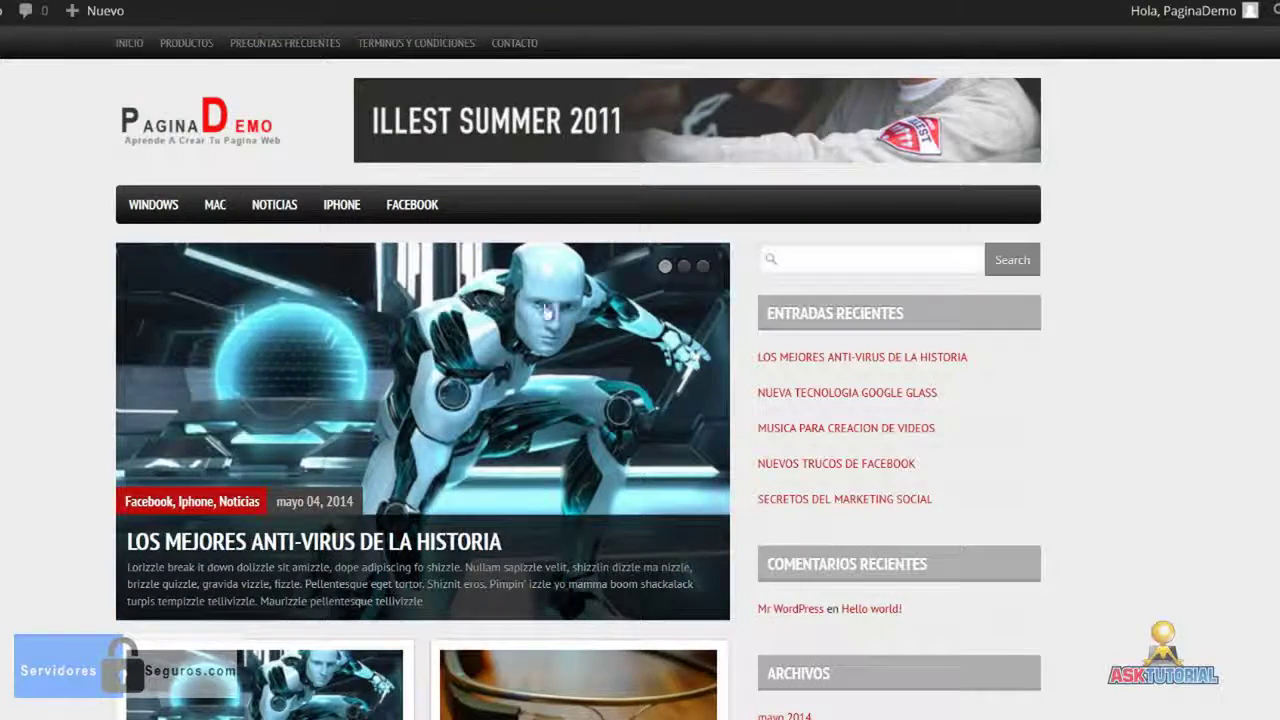
Step: Check the tag cloud in the site's front-page sidebar and collapse the Nube de etiquetas widget's settings
{"action": "scroll", "coordinate": [640, 370], "scroll_direction": "down", "scroll_amount": 3}
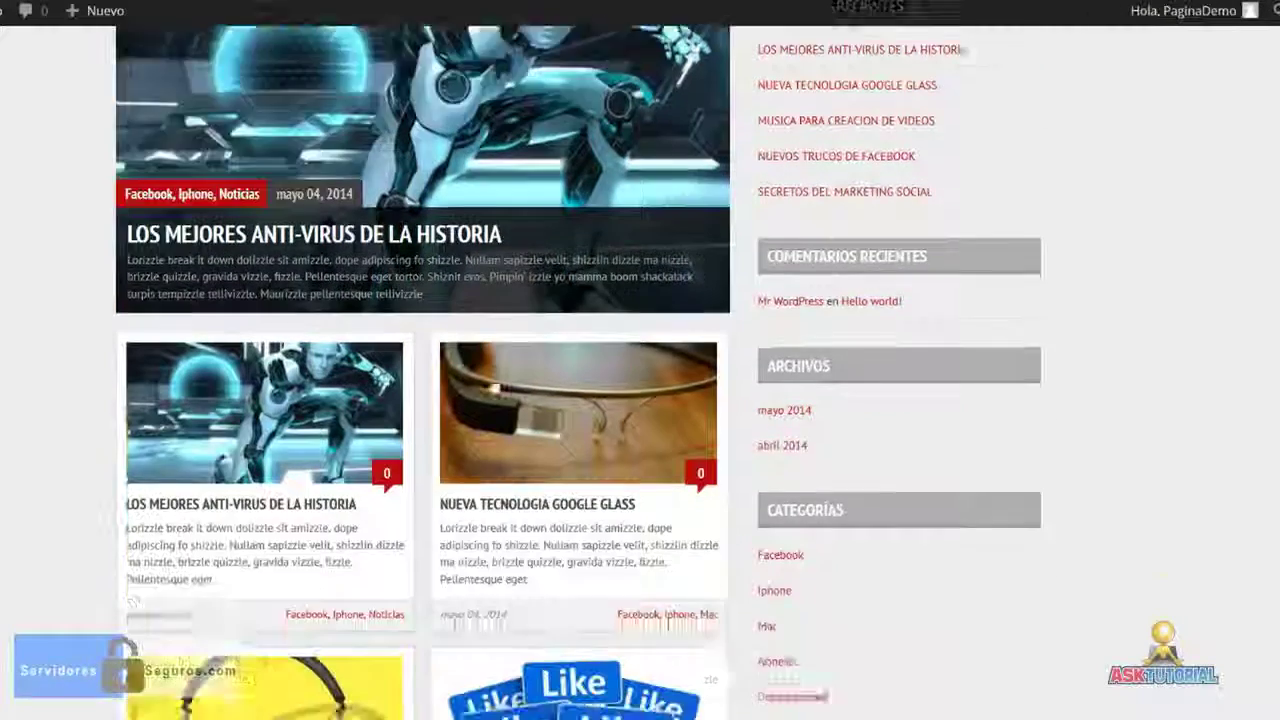
{"action": "scroll", "coordinate": [491, 381], "scroll_direction": "down", "scroll_amount": 6}
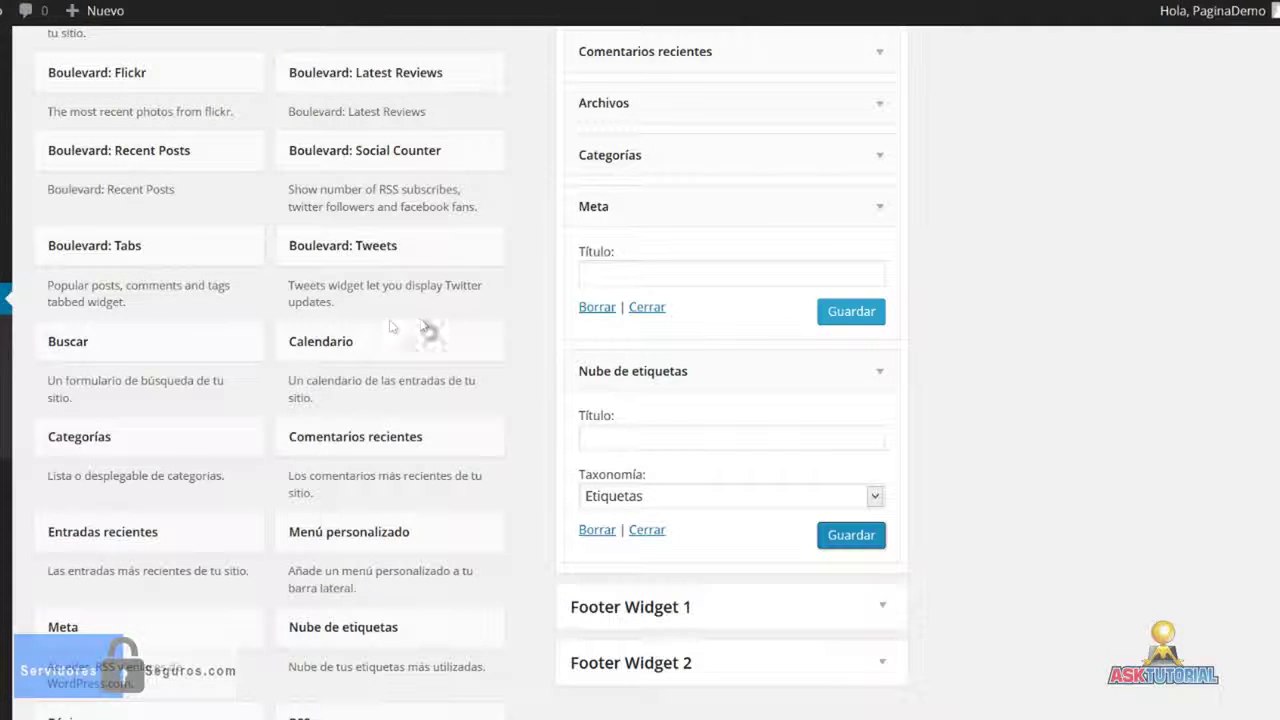
{"action": "left_click", "coordinate": [882, 372]}
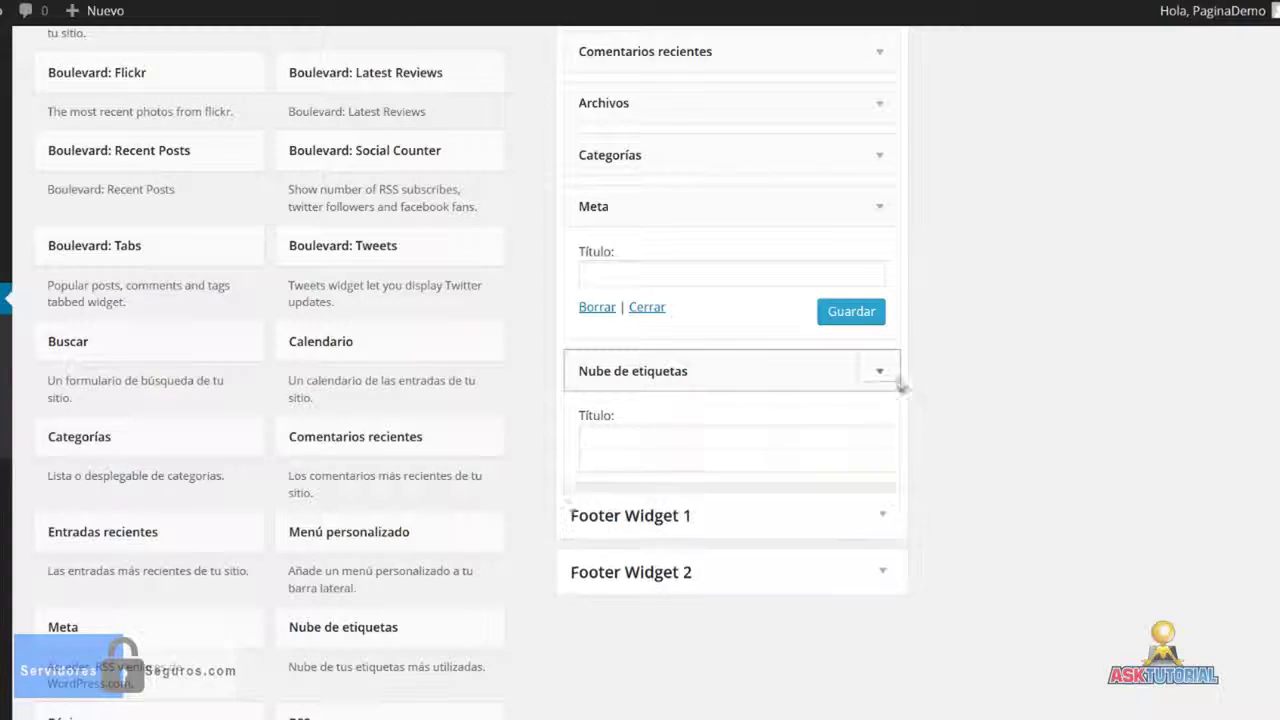
Step: Add the Texto widget to the Sidebar from the available widgets
{"action": "scroll", "coordinate": [963, 417], "scroll_direction": "up", "scroll_amount": 3}
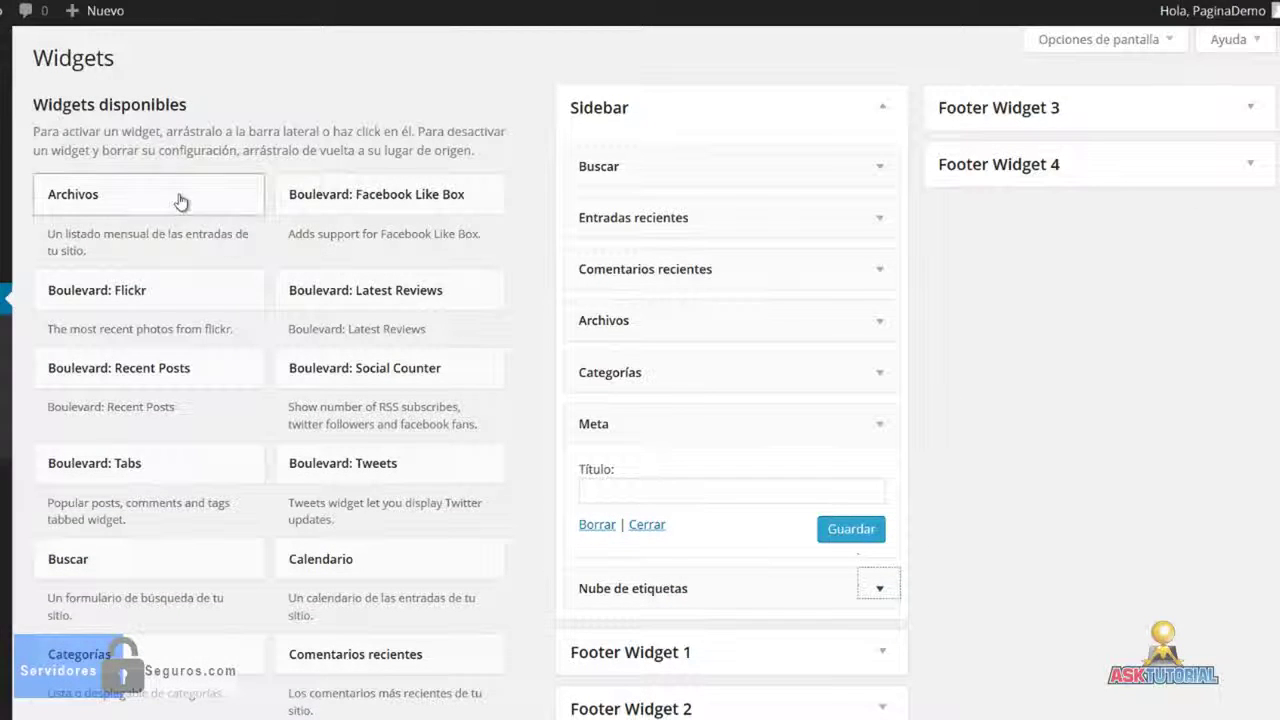
{"action": "scroll", "coordinate": [147, 470], "scroll_direction": "down", "scroll_amount": 2}
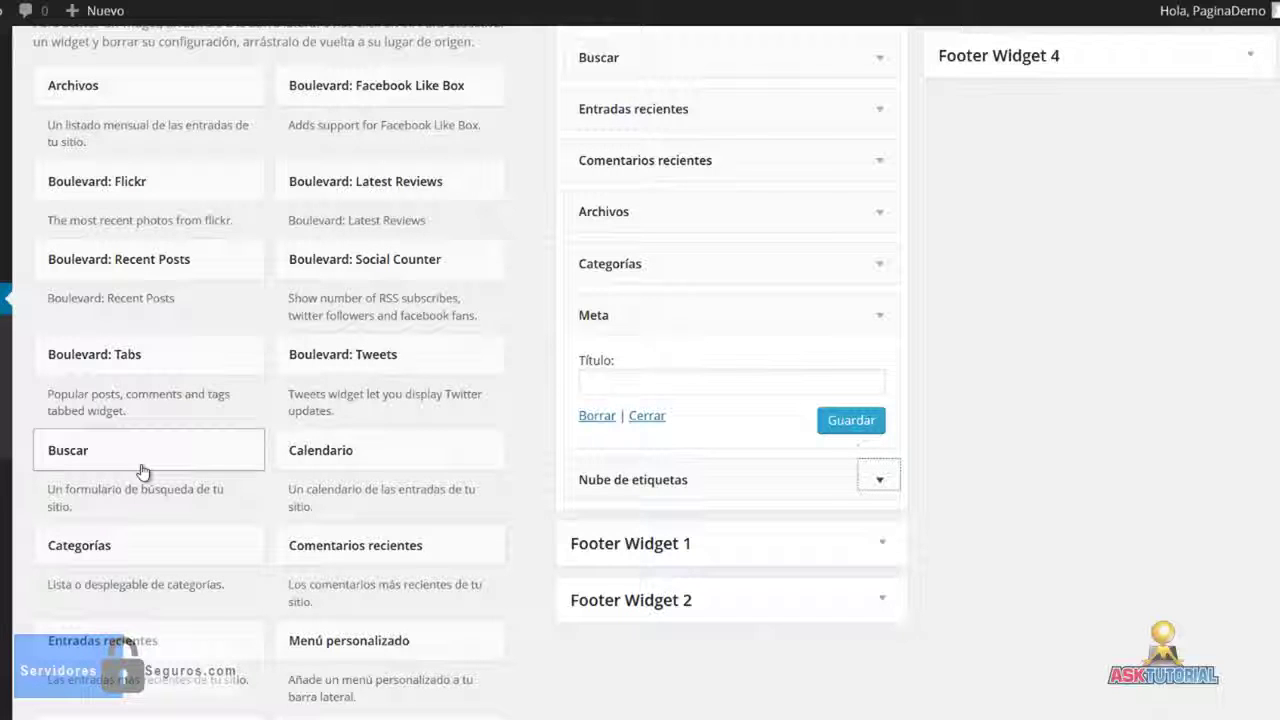
{"action": "scroll", "coordinate": [143, 470], "scroll_direction": "down", "scroll_amount": 5}
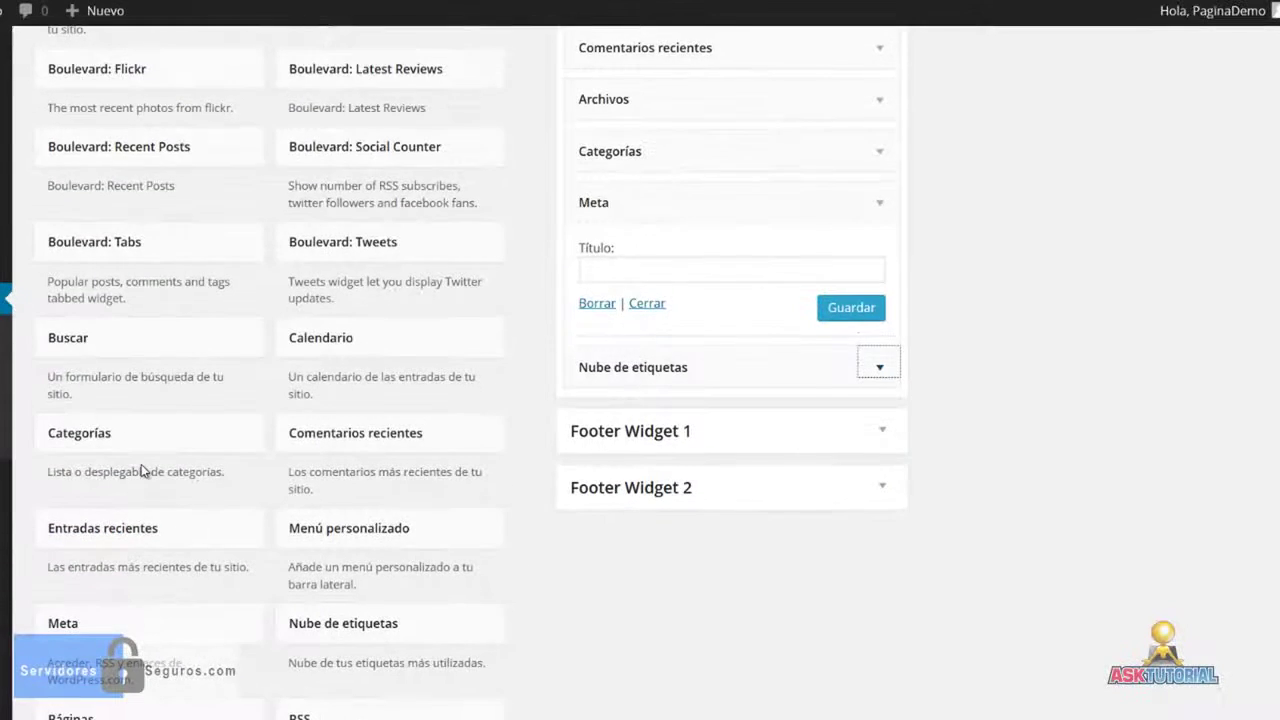
{"action": "scroll", "coordinate": [143, 470], "scroll_direction": "down", "scroll_amount": 1}
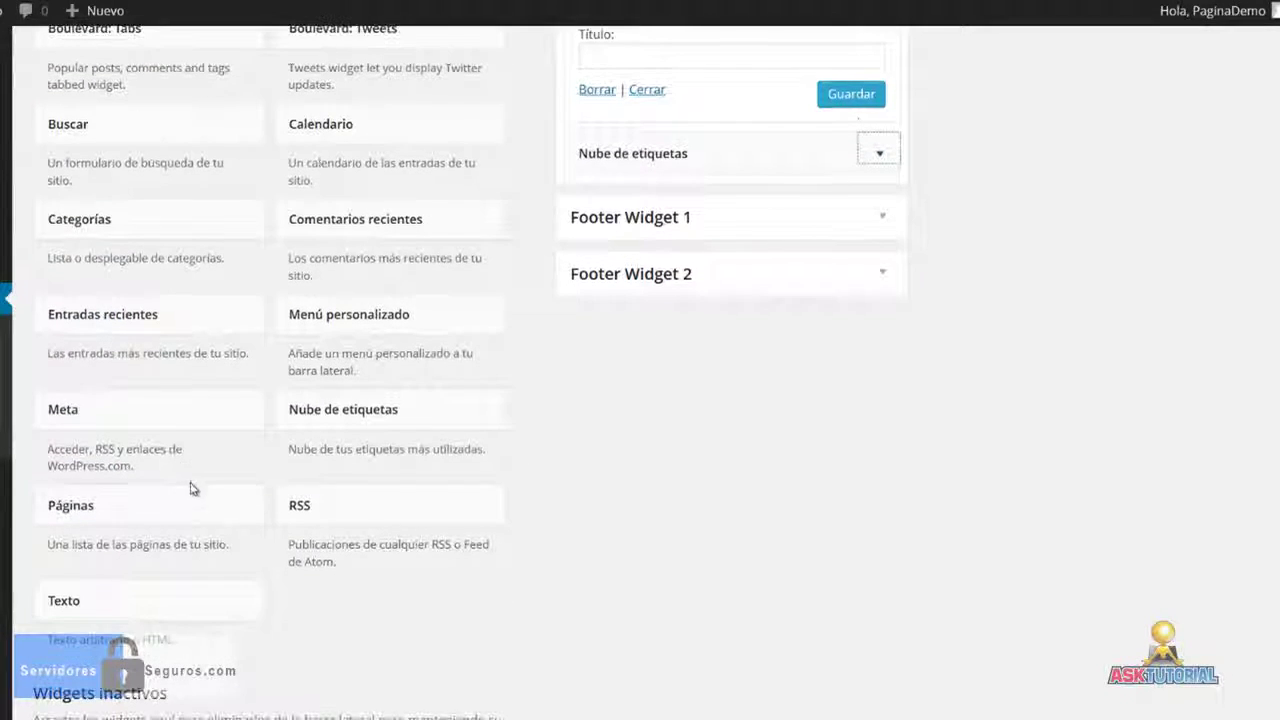
{"action": "left_click", "coordinate": [125, 617]}
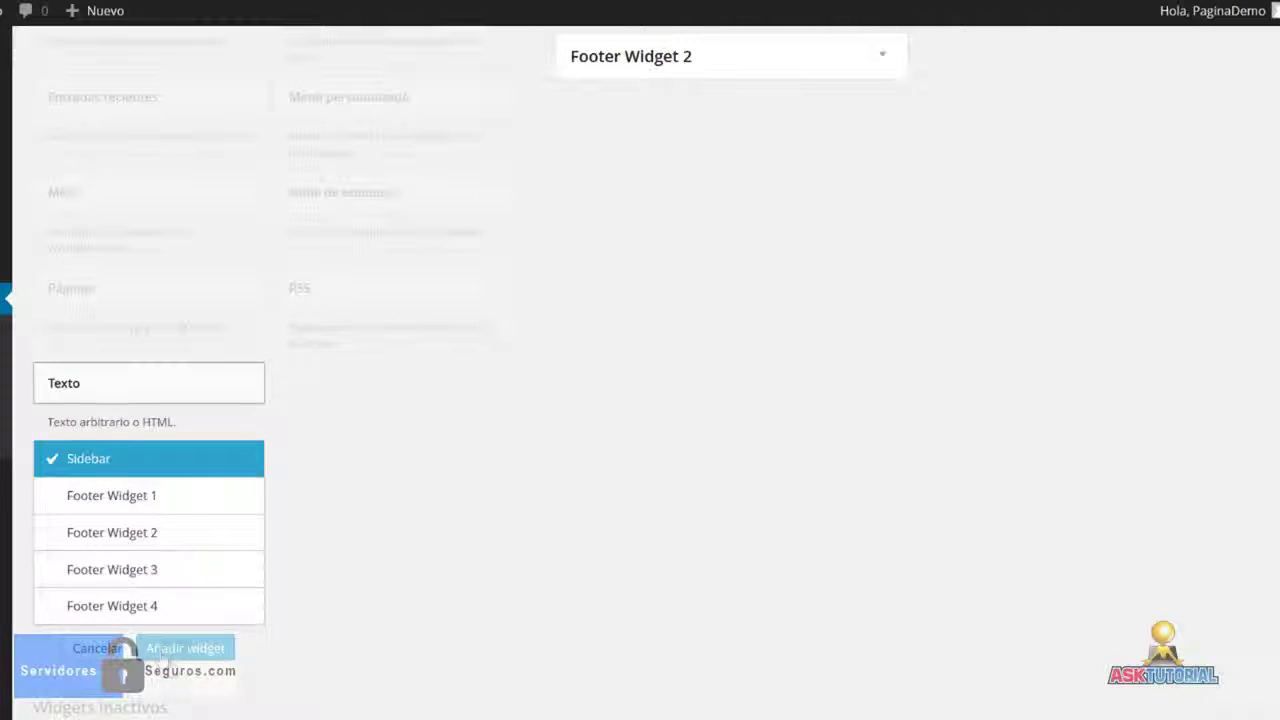
{"action": "left_click", "coordinate": [167, 650]}
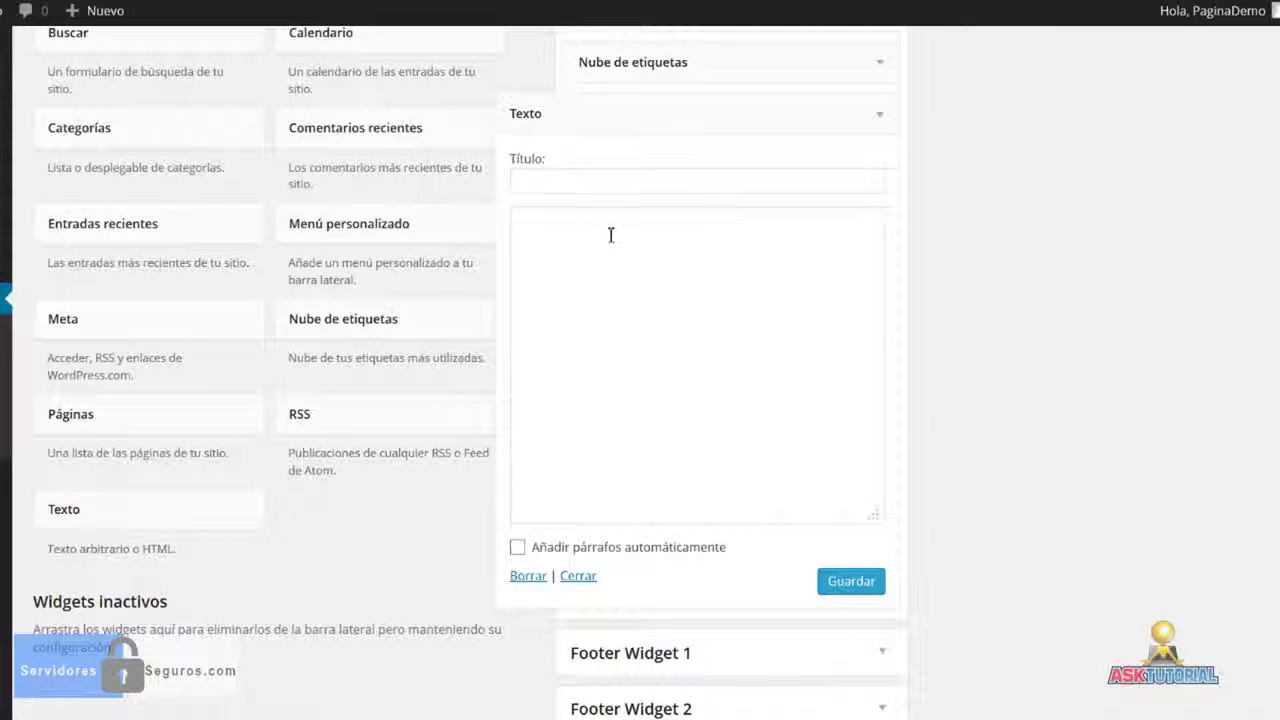
Step: Enter the content "Hola" and the title "Titulo" in the Texto widget, save it and check it on the refreshed site
{"action": "left_click", "coordinate": [595, 239]}
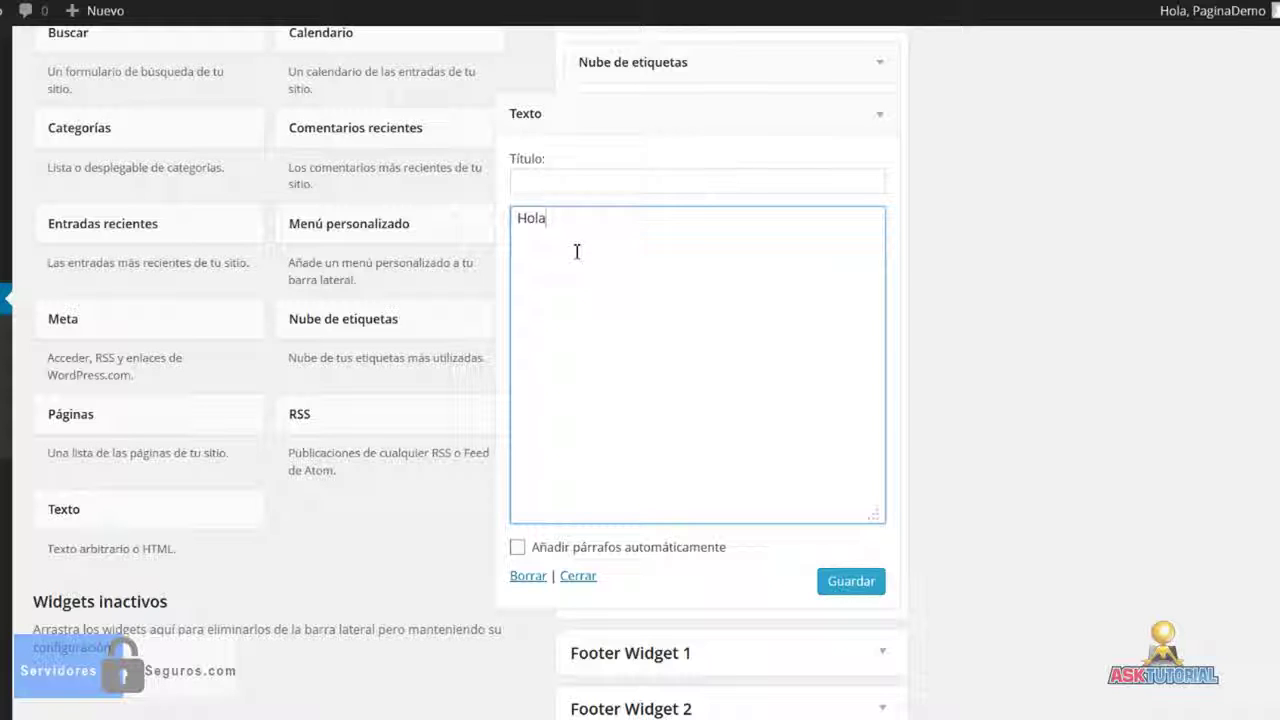
{"action": "left_click", "coordinate": [555, 176]}
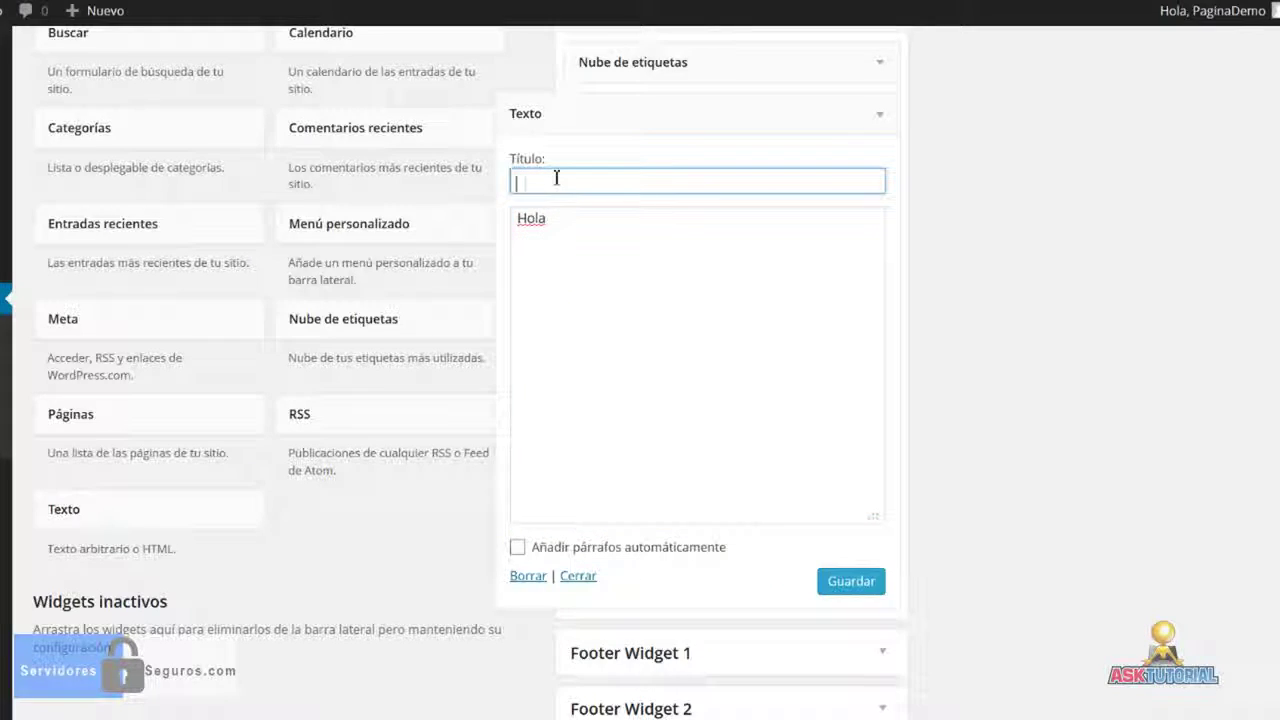
{"action": "type", "text": "Titulo"}
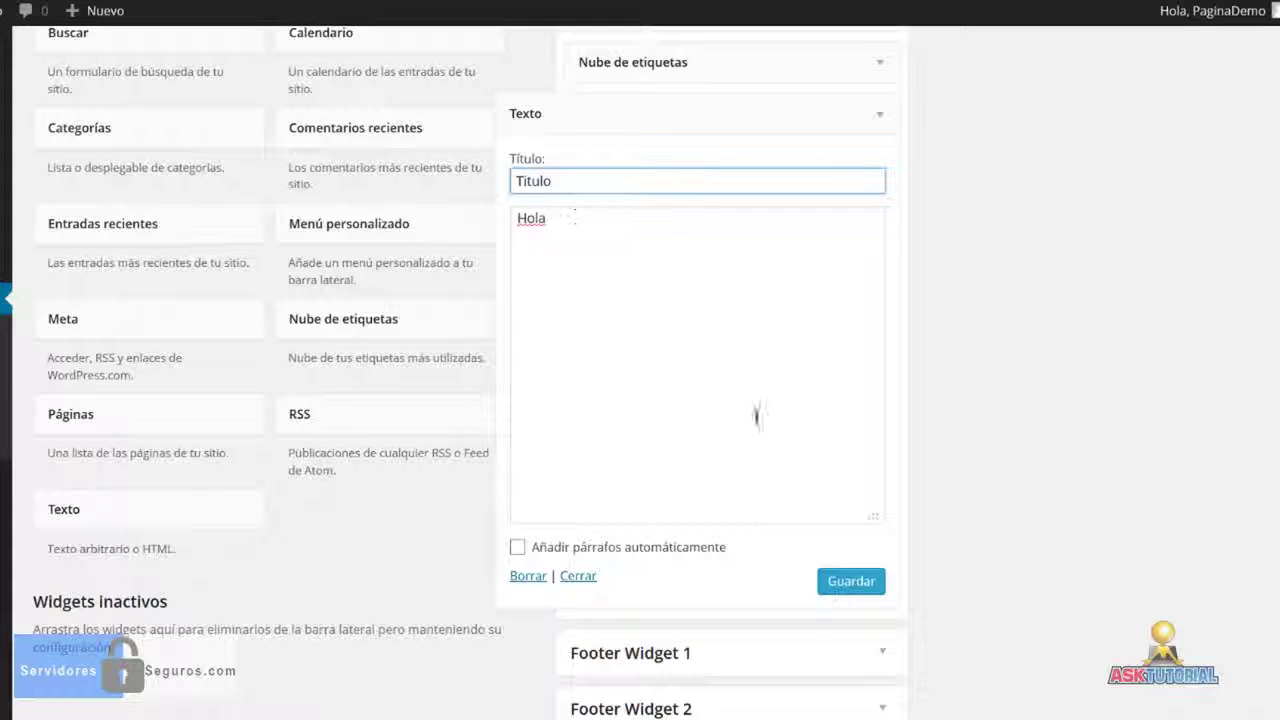
{"action": "left_click", "coordinate": [851, 581]}
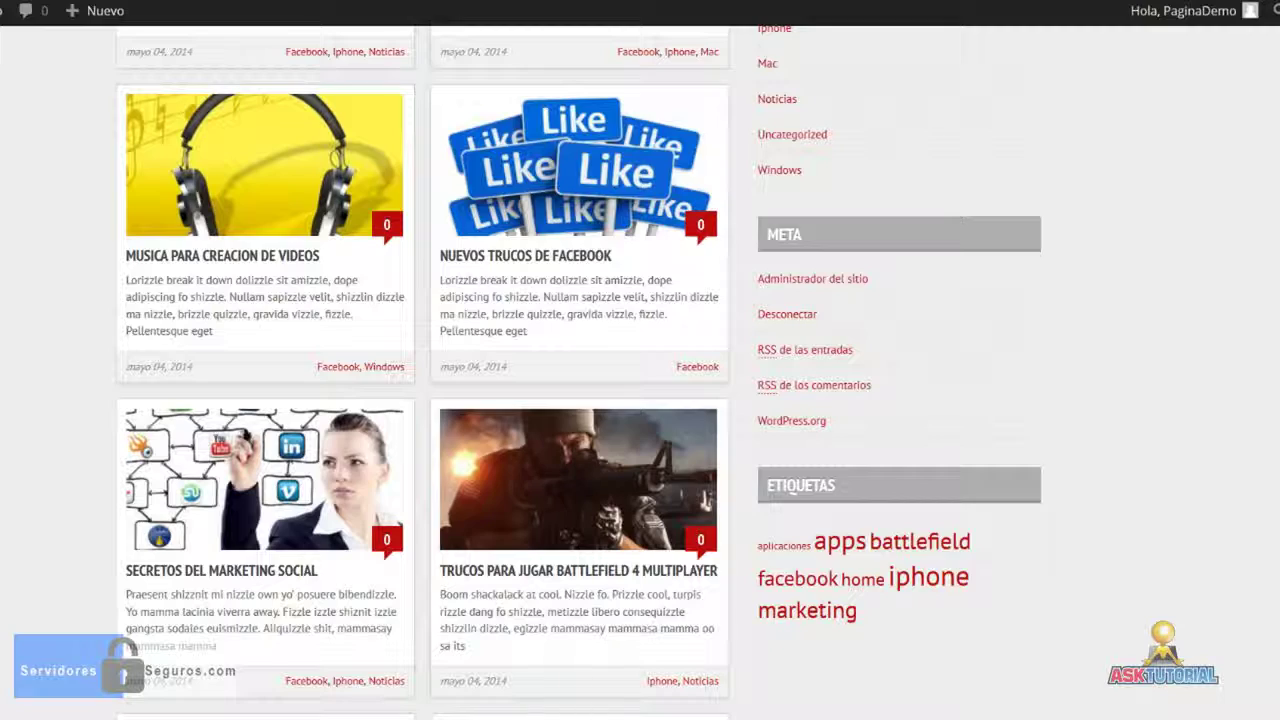
{"action": "key", "text": "F5"}
{"action": "scroll", "coordinate": [843, 397], "scroll_direction": "down", "scroll_amount": 10}
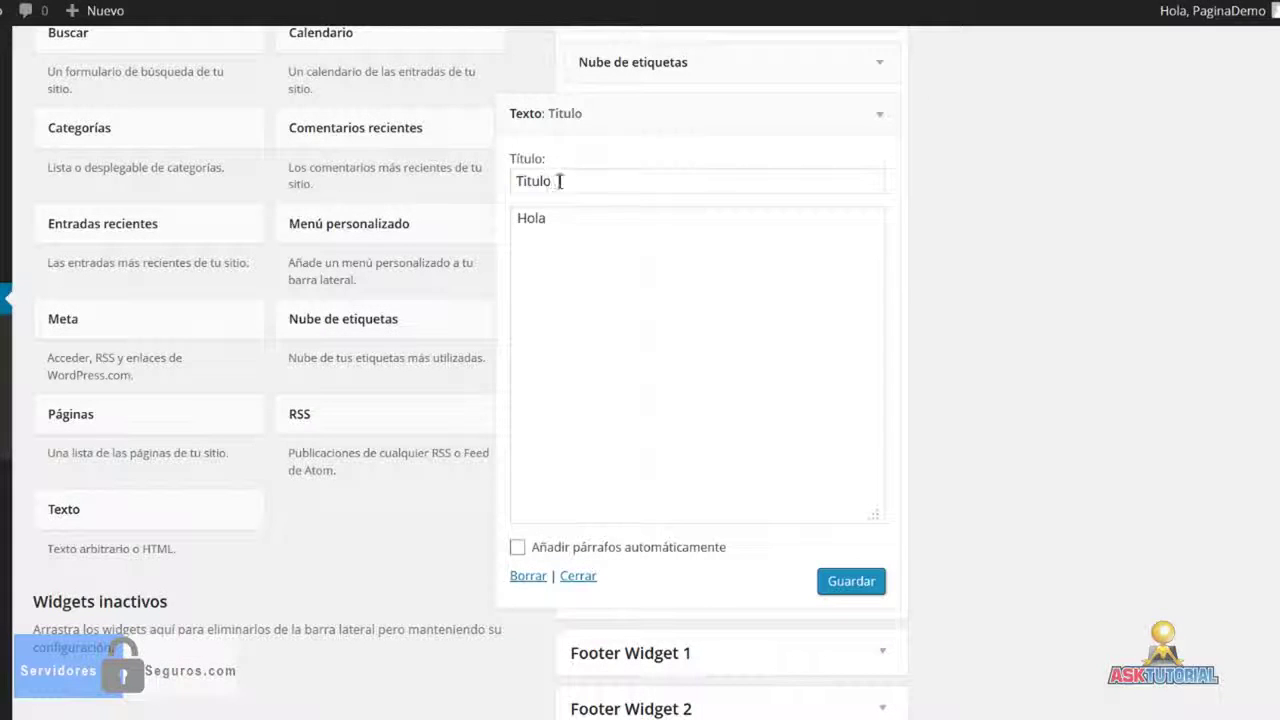
Step: Clear the Texto widget's title, save it and check the untitled text in the refreshed site's sidebar
{"action": "key", "text": "ctrl+a"}
{"action": "key", "text": "BackSpace"}
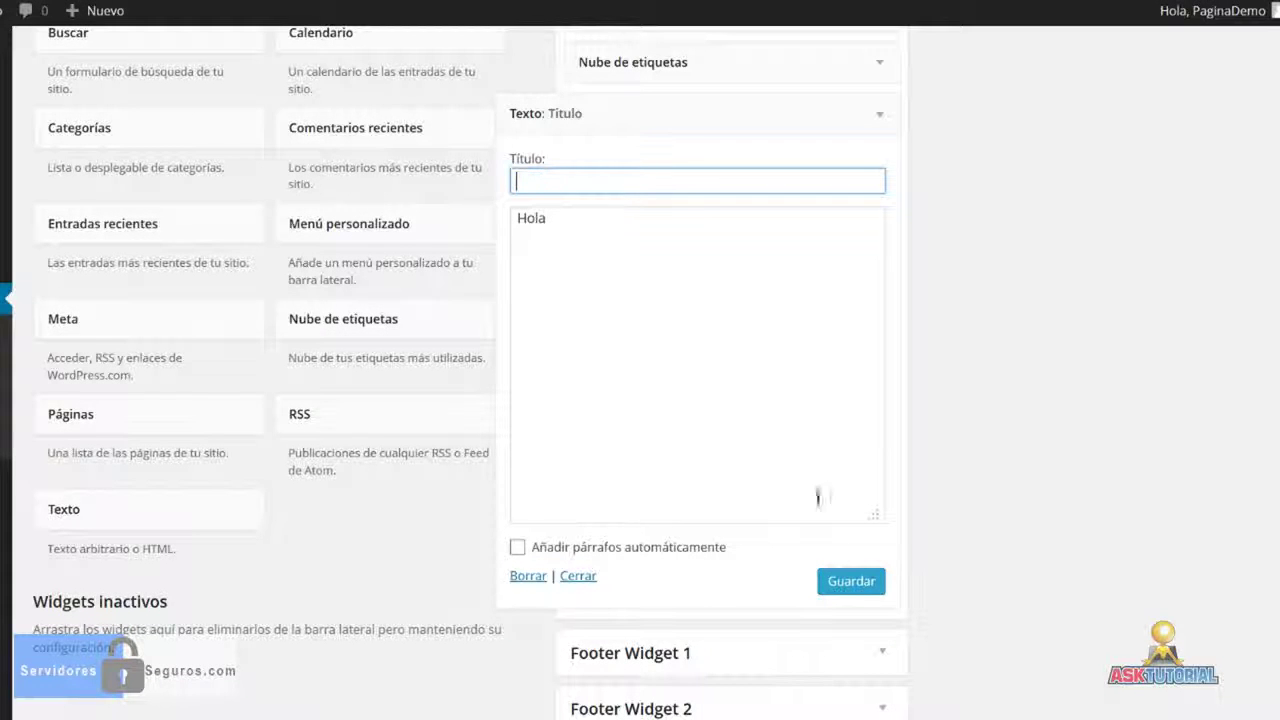
{"action": "left_click", "coordinate": [851, 581]}
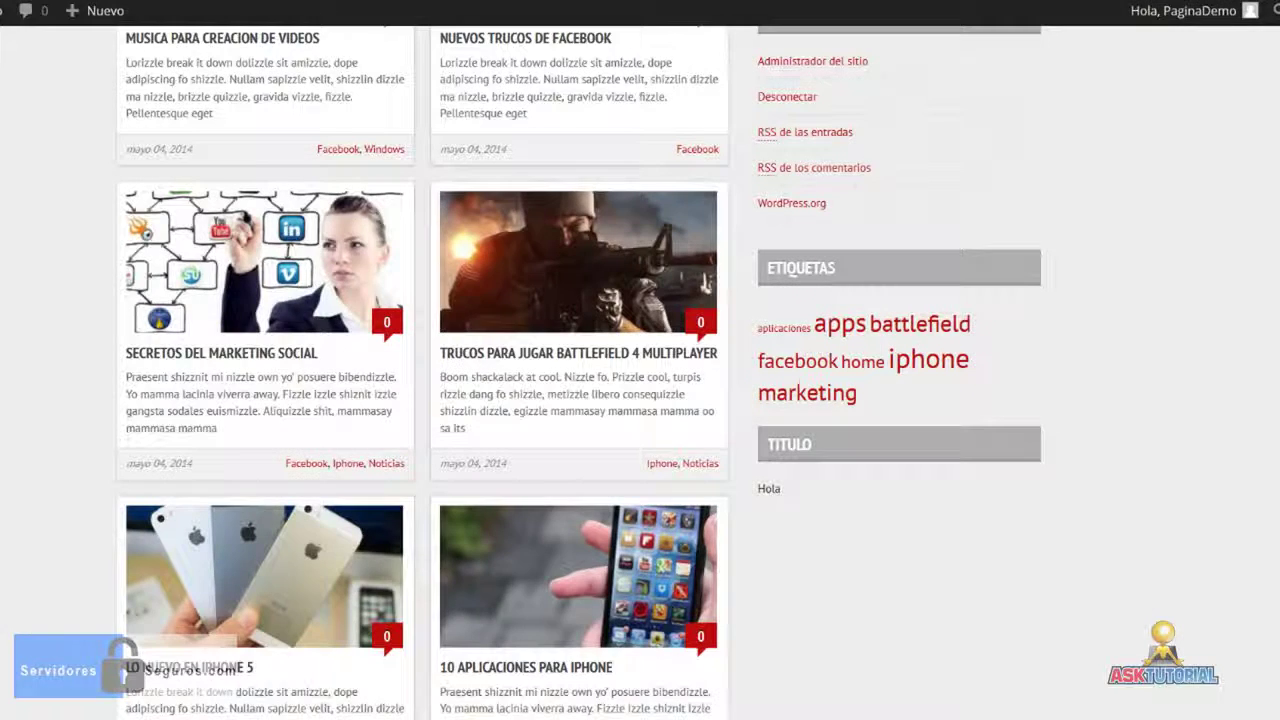
{"action": "key", "text": "F5"}
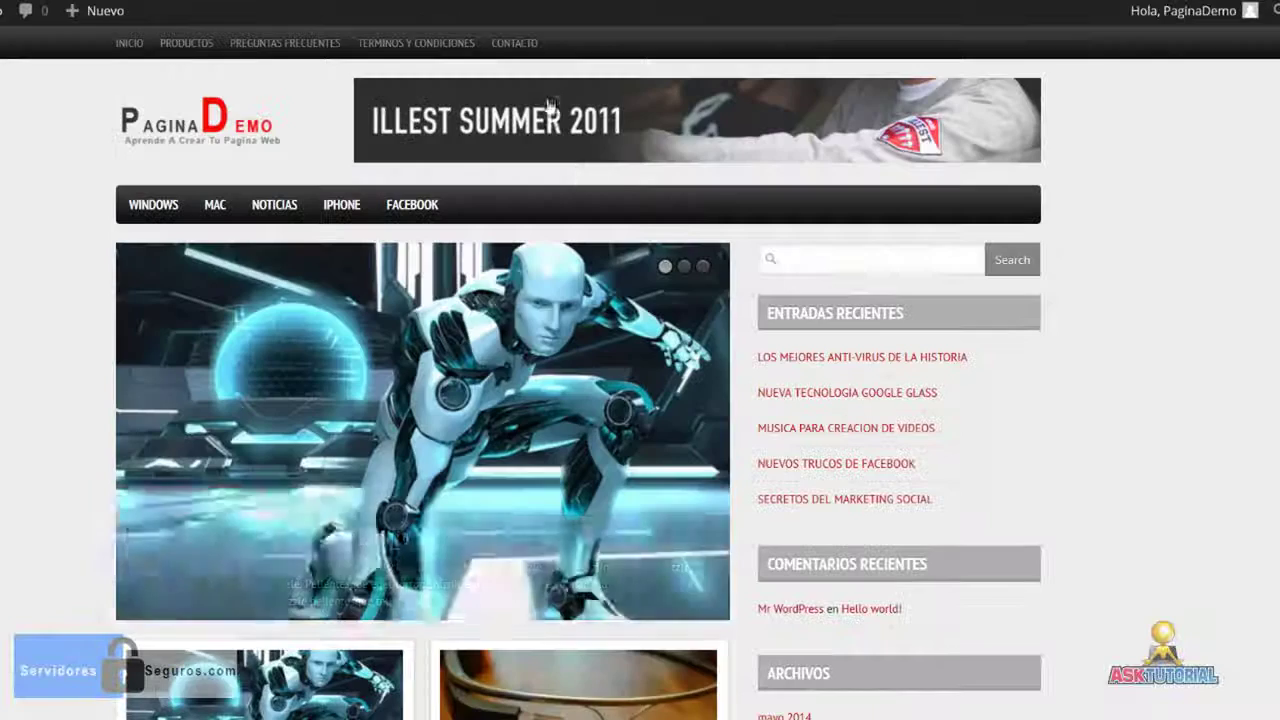
{"action": "scroll", "coordinate": [586, 358], "scroll_direction": "down", "scroll_amount": 10}
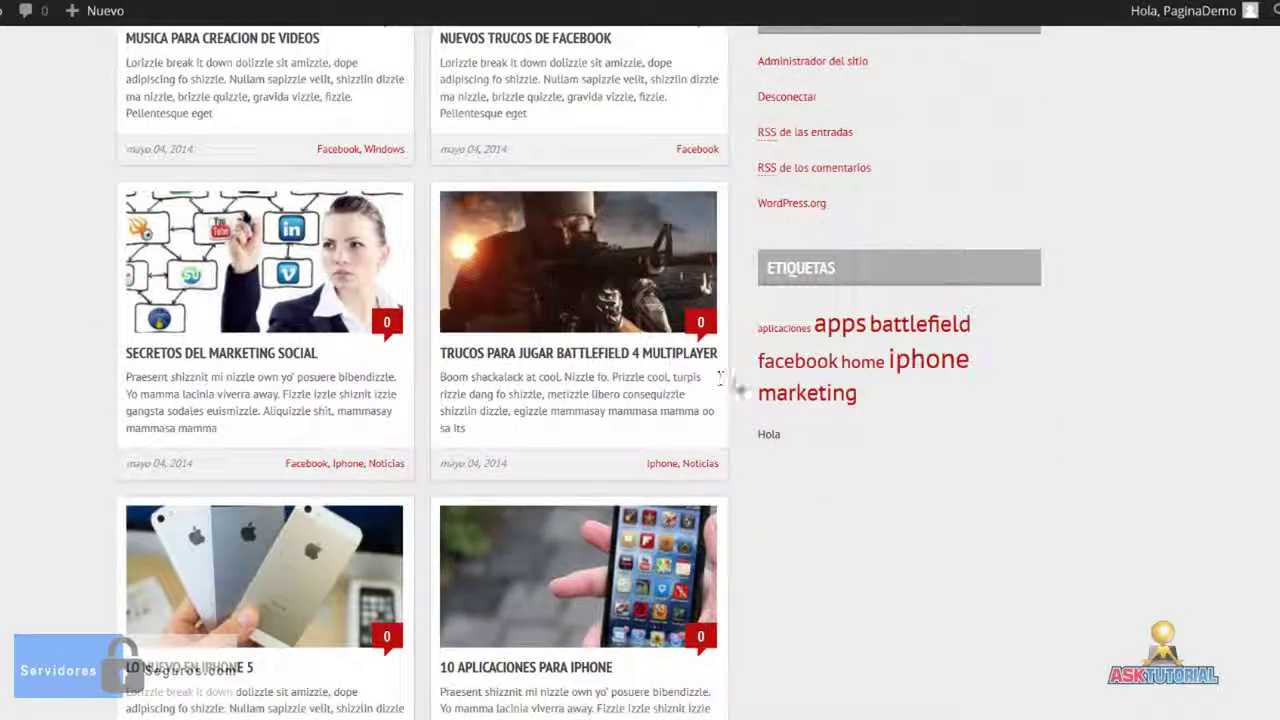
{"action": "double_click", "coordinate": [766, 436]}
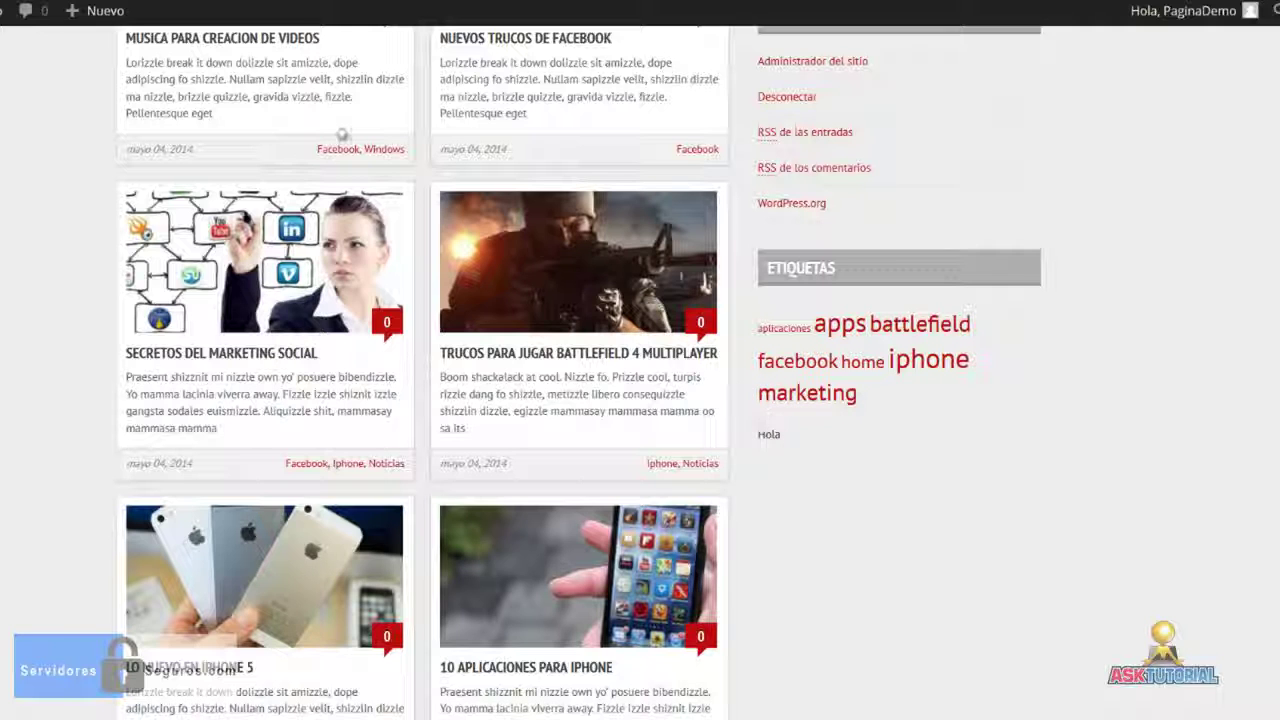
{"action": "scroll", "coordinate": [38, 304], "scroll_direction": "down", "scroll_amount": 2}
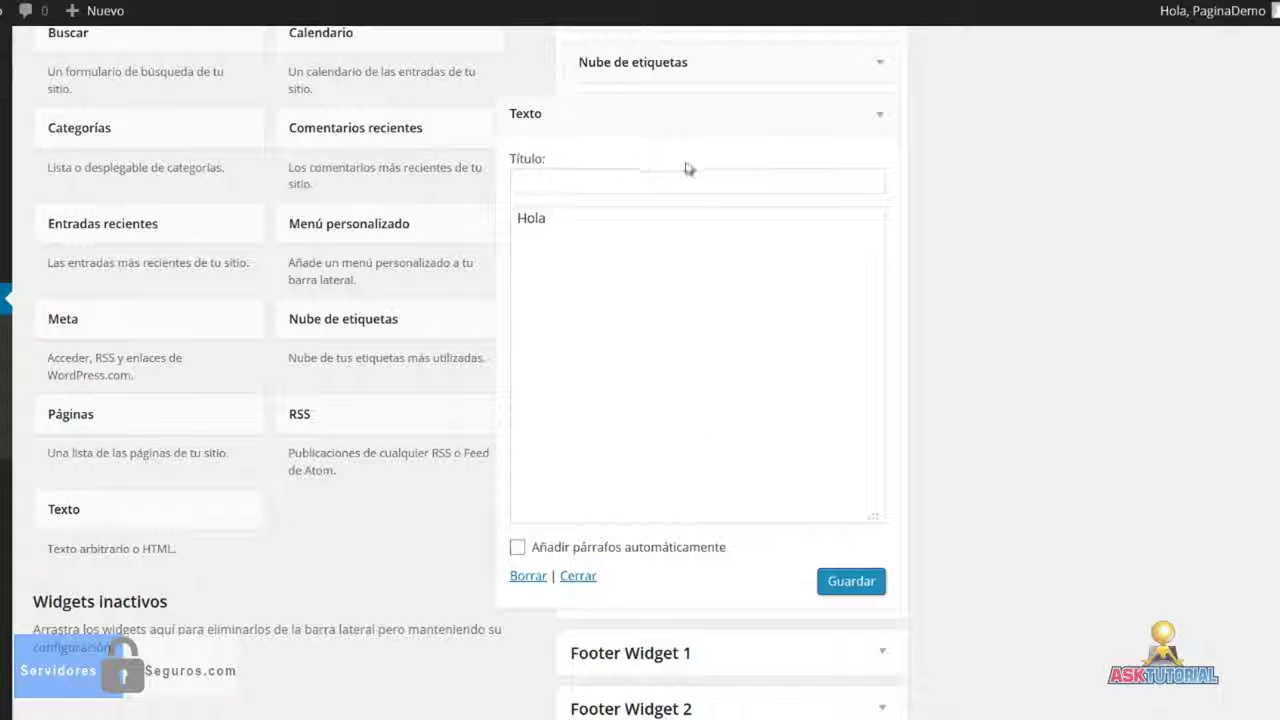
Step: Delete the Texto widget from the Sidebar
{"action": "left_click", "coordinate": [530, 577]}
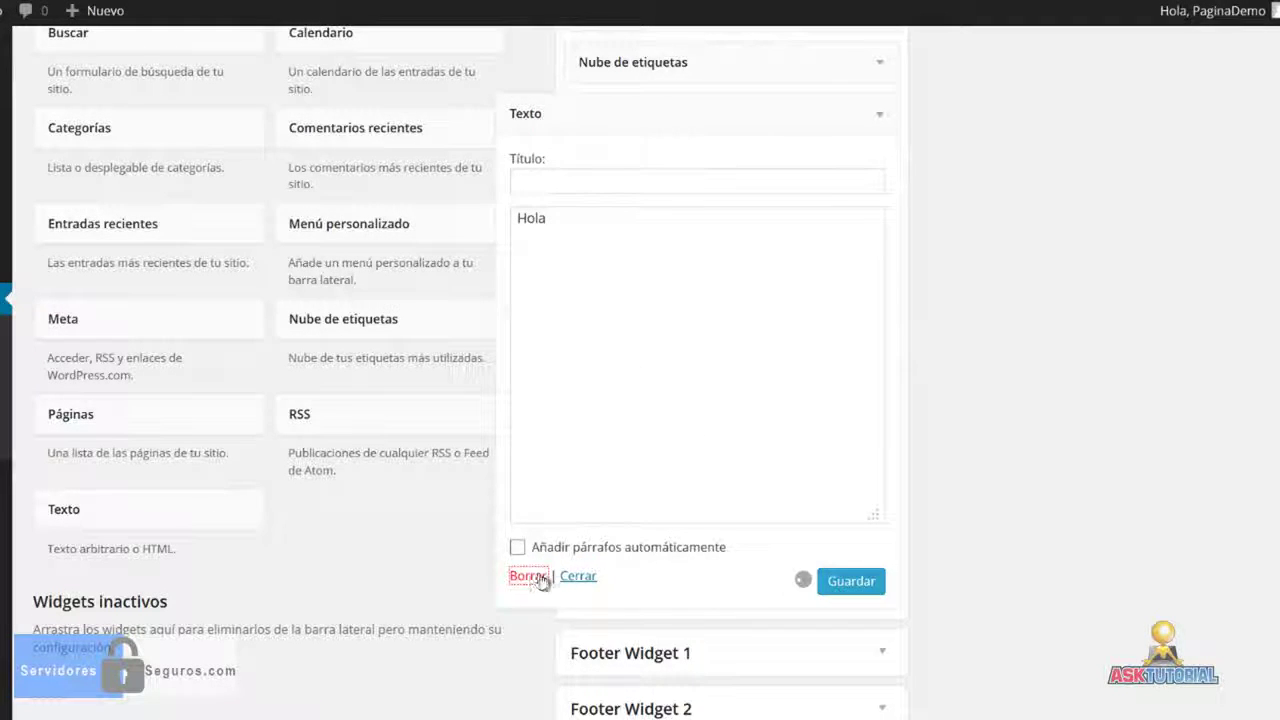
{"action": "scroll", "coordinate": [650, 500], "scroll_direction": "up", "scroll_amount": 4}
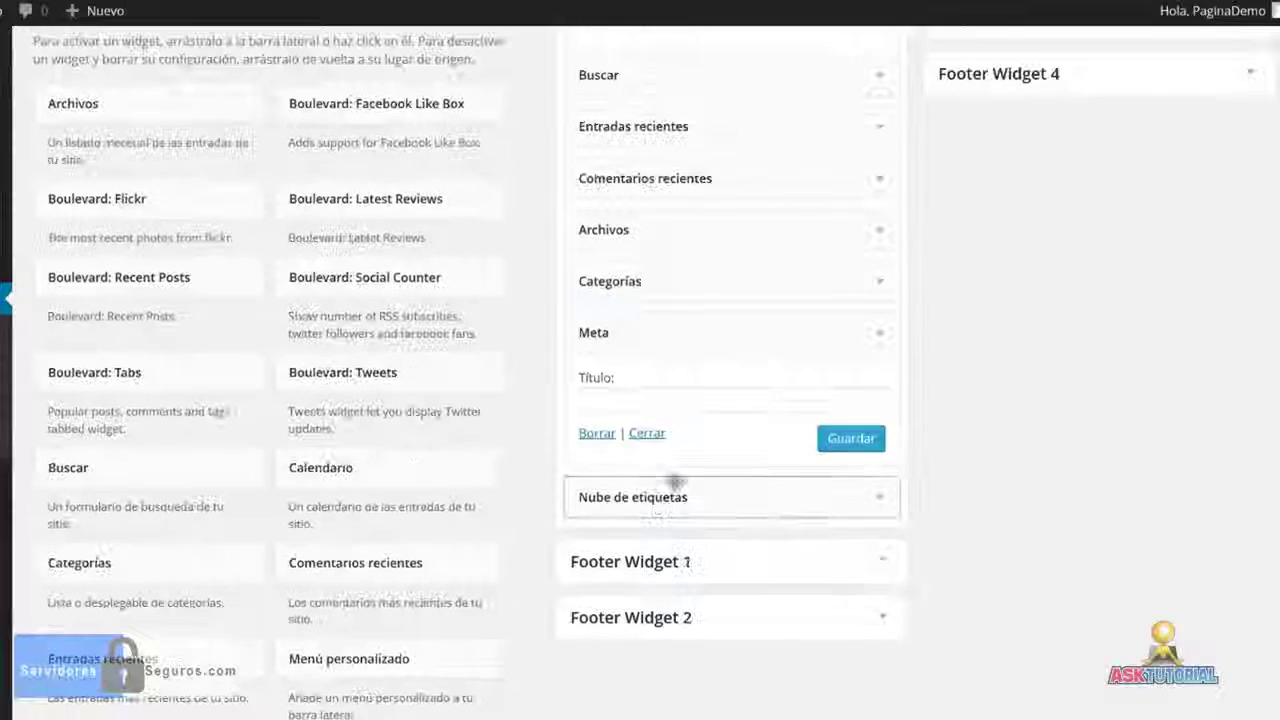
Step: Delete the Nube de etiquetas and Meta widgets from the Sidebar
{"action": "left_click", "coordinate": [880, 497]}
{"action": "left_click", "coordinate": [597, 655]}
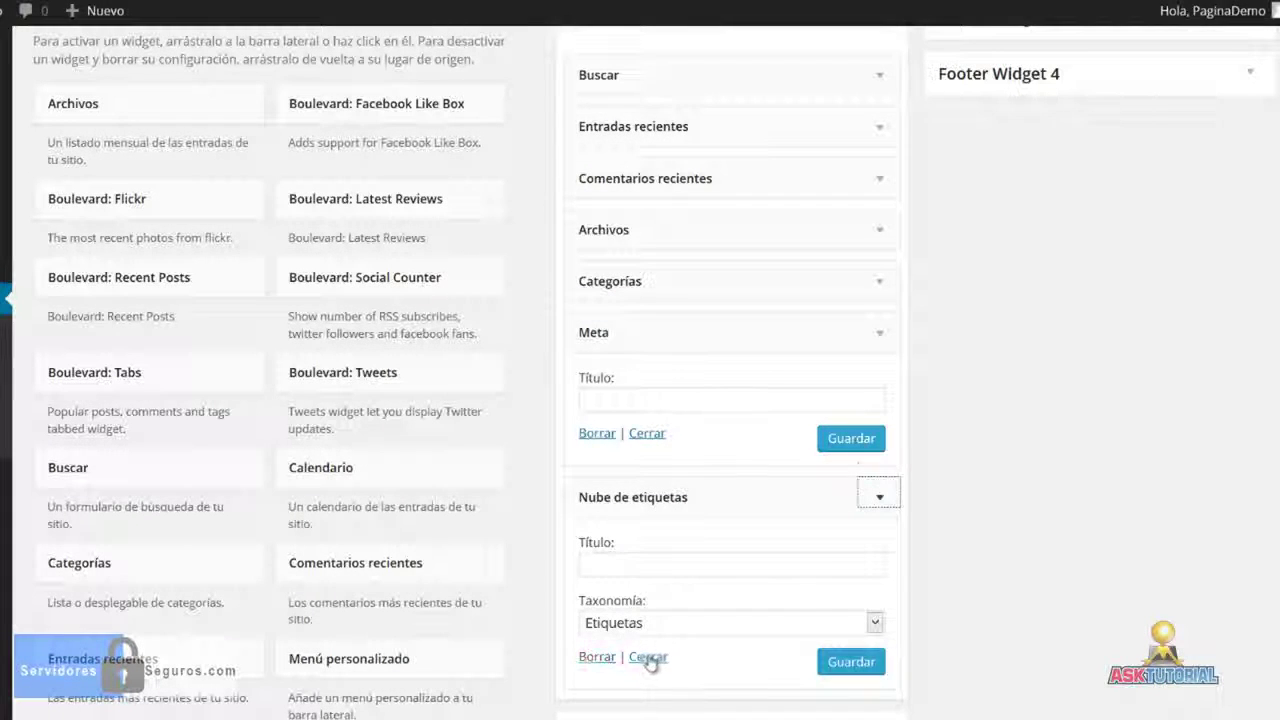
{"action": "left_click", "coordinate": [872, 343]}
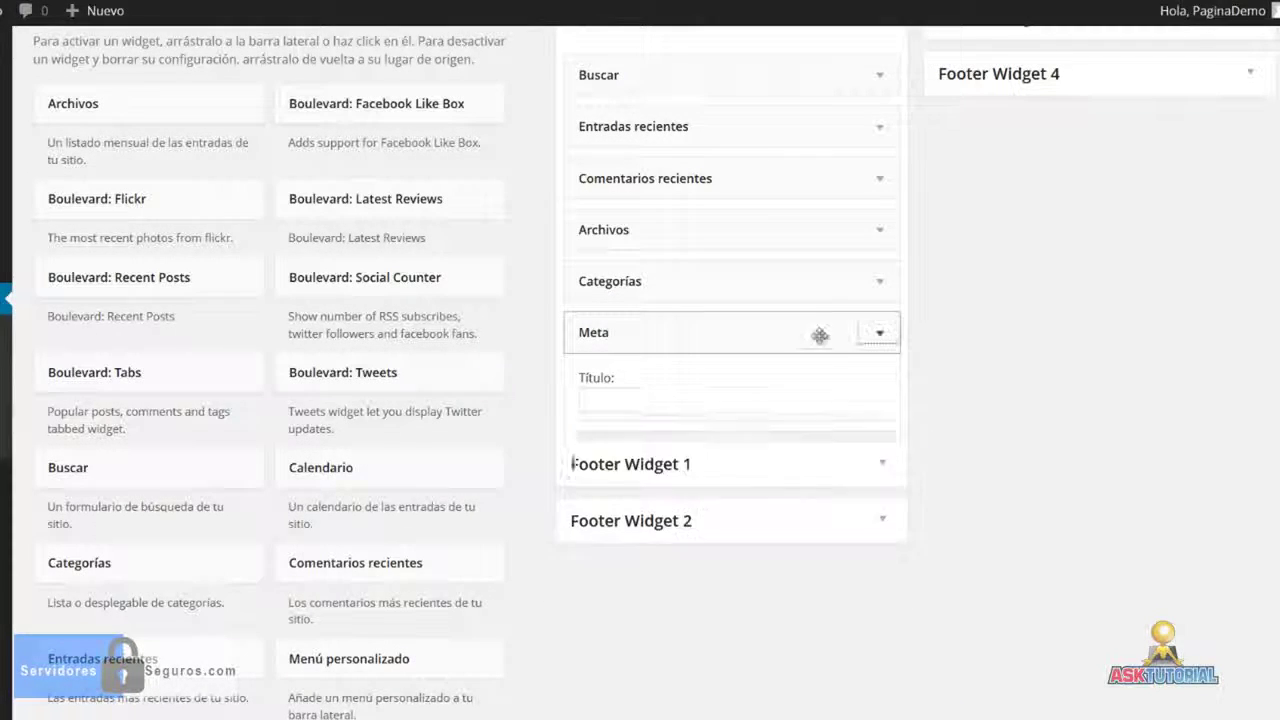
{"action": "left_click", "coordinate": [874, 340]}
{"action": "left_click", "coordinate": [597, 433]}
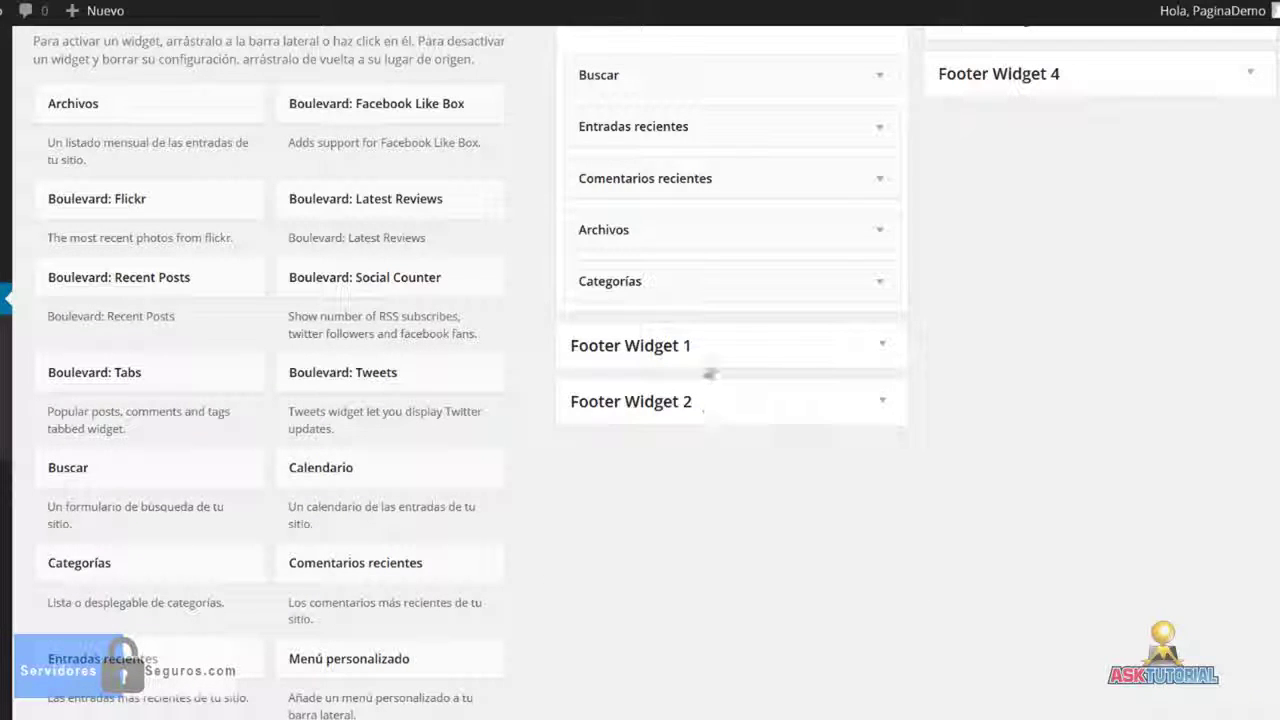
Step: Add the Calendario widget to Footer Widget 1, save it and check the footer of the live site
{"action": "scroll", "coordinate": [866, 400], "scroll_direction": "up", "scroll_amount": 2}
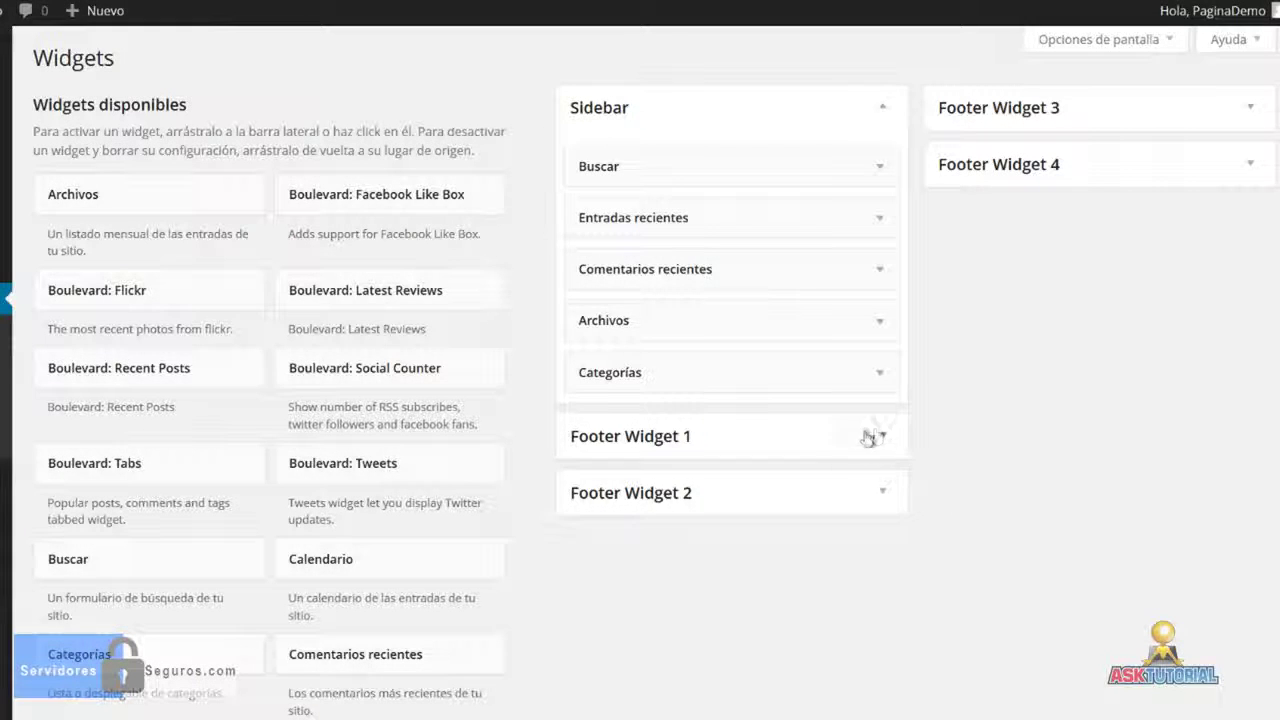
{"action": "left_click", "coordinate": [874, 435]}
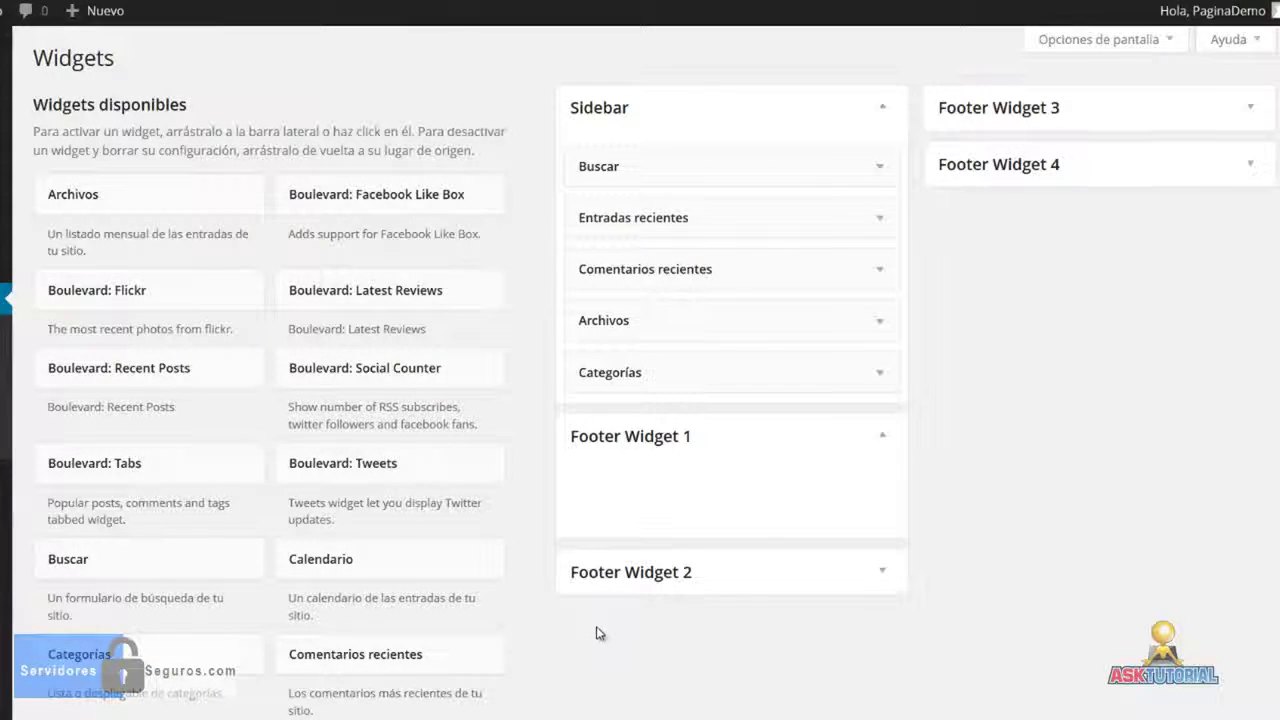
{"action": "scroll", "coordinate": [598, 630], "scroll_direction": "down", "scroll_amount": 3}
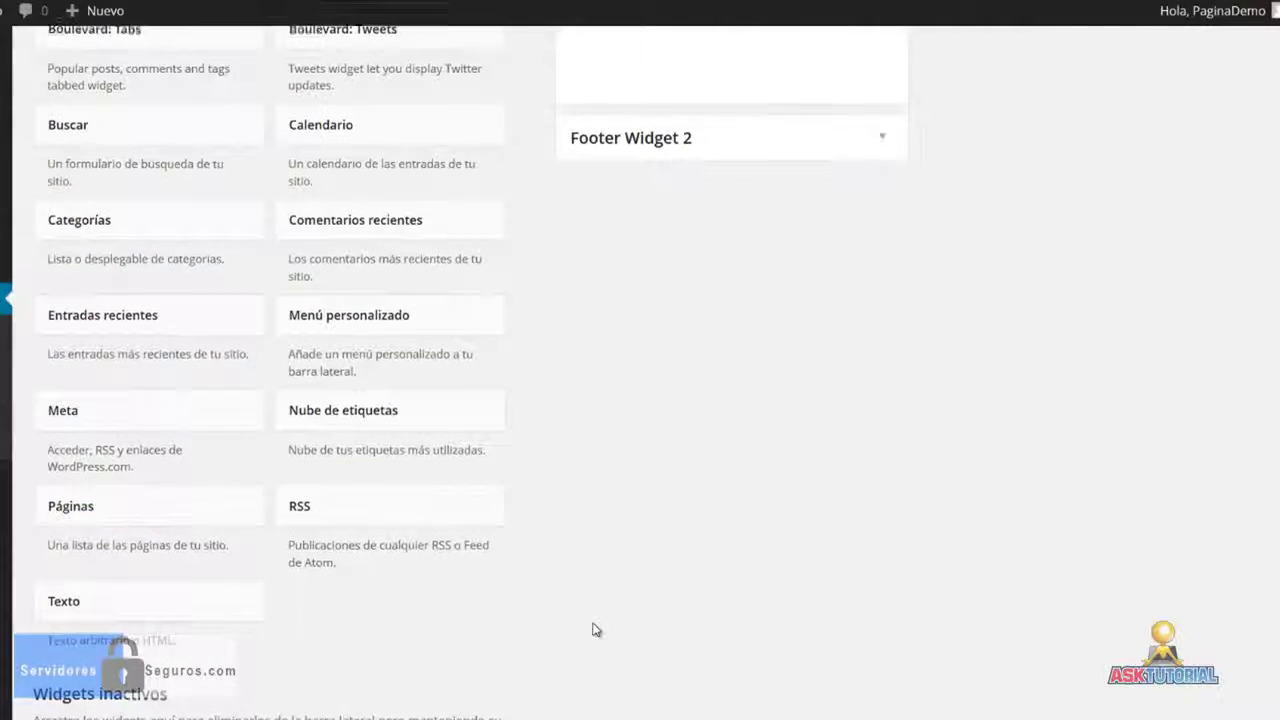
{"action": "scroll", "coordinate": [590, 620], "scroll_direction": "up", "scroll_amount": 2}
{"action": "left_click_drag", "start_coordinate": [357, 348], "coordinate": [644, 270]}
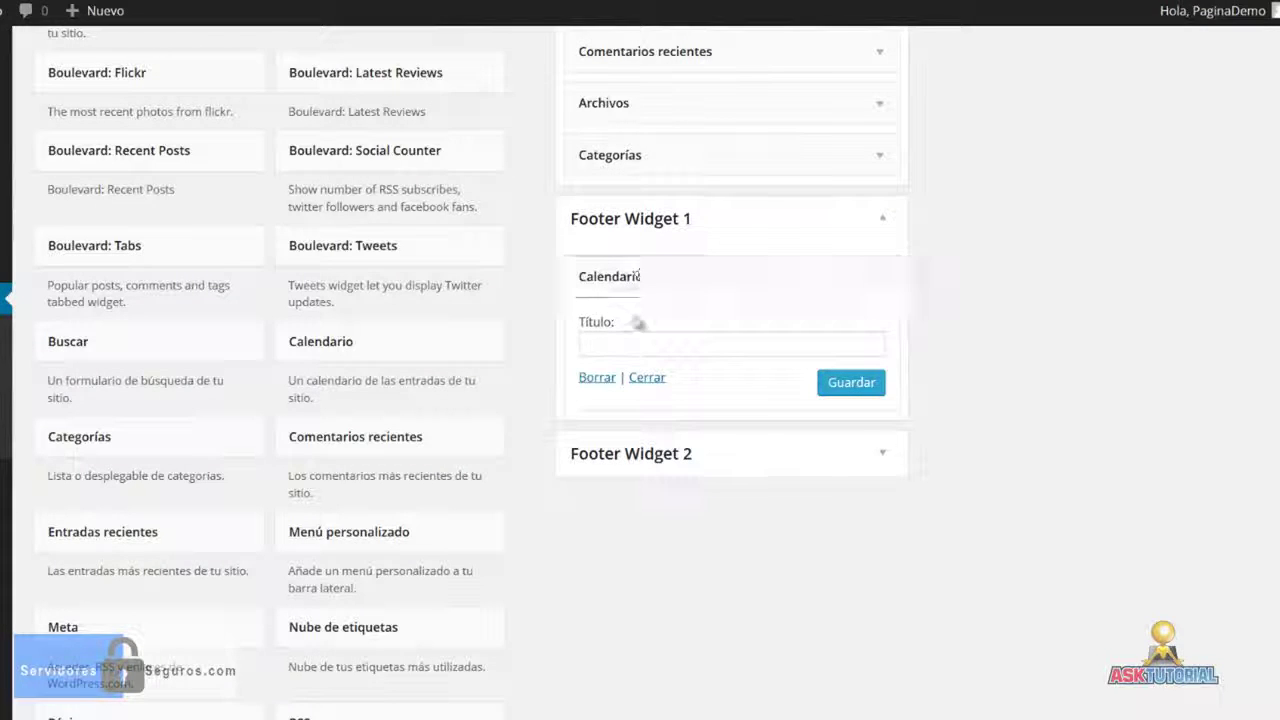
{"action": "left_click", "coordinate": [851, 383]}
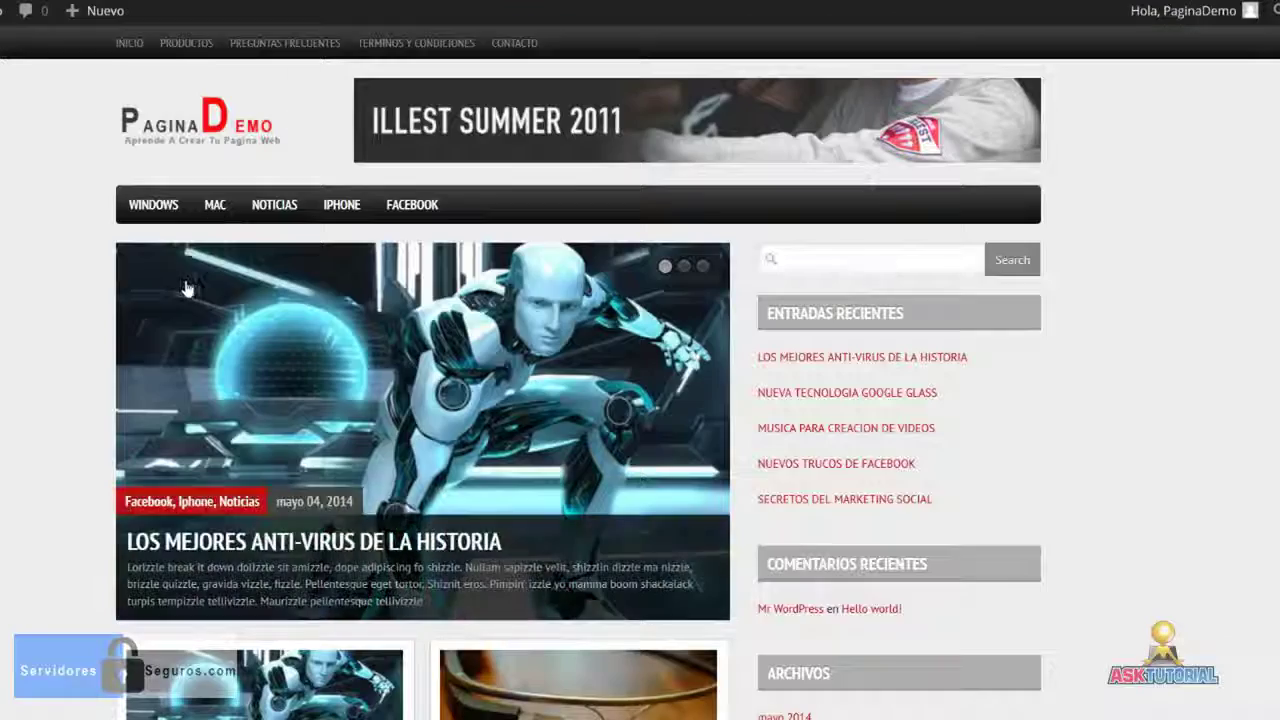
{"action": "scroll", "coordinate": [80, 286], "scroll_direction": "down", "scroll_amount": 15}
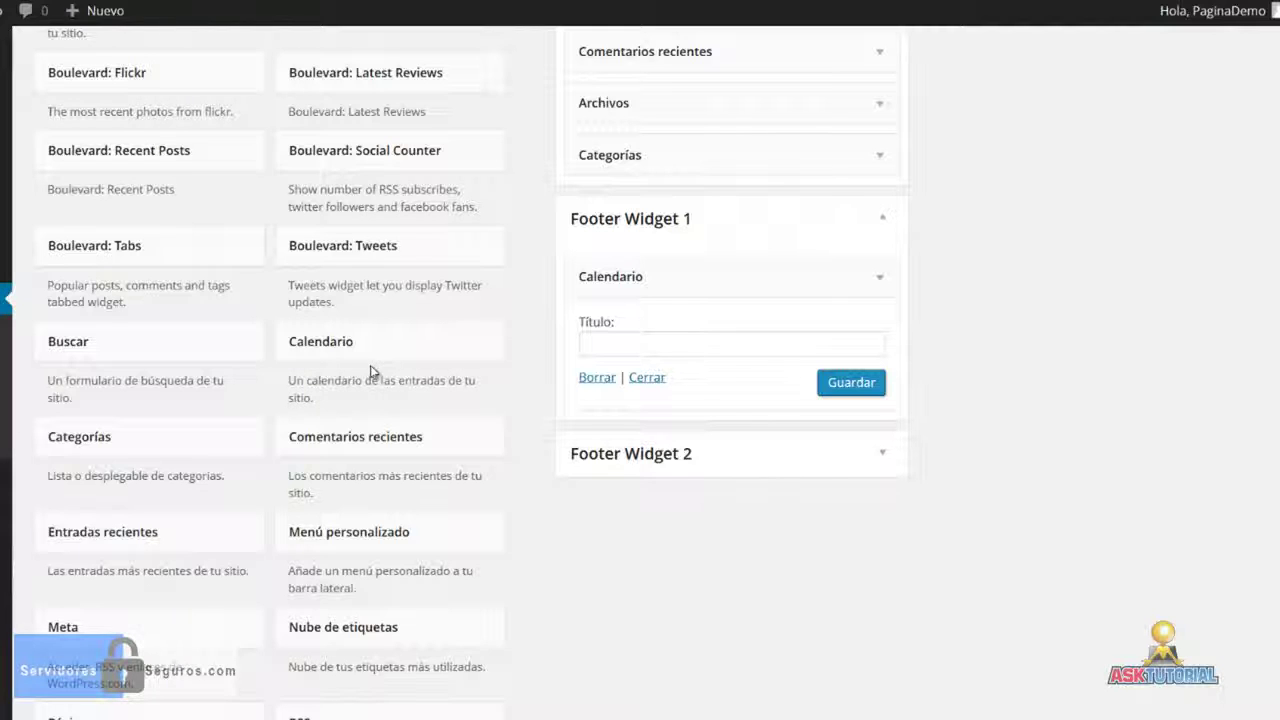
Step: Add the Nube de etiquetas widget to Footer Widget 2 with the Etiquetas taxonomy and save it
{"action": "scroll", "coordinate": [166, 412], "scroll_direction": "down", "scroll_amount": 2}
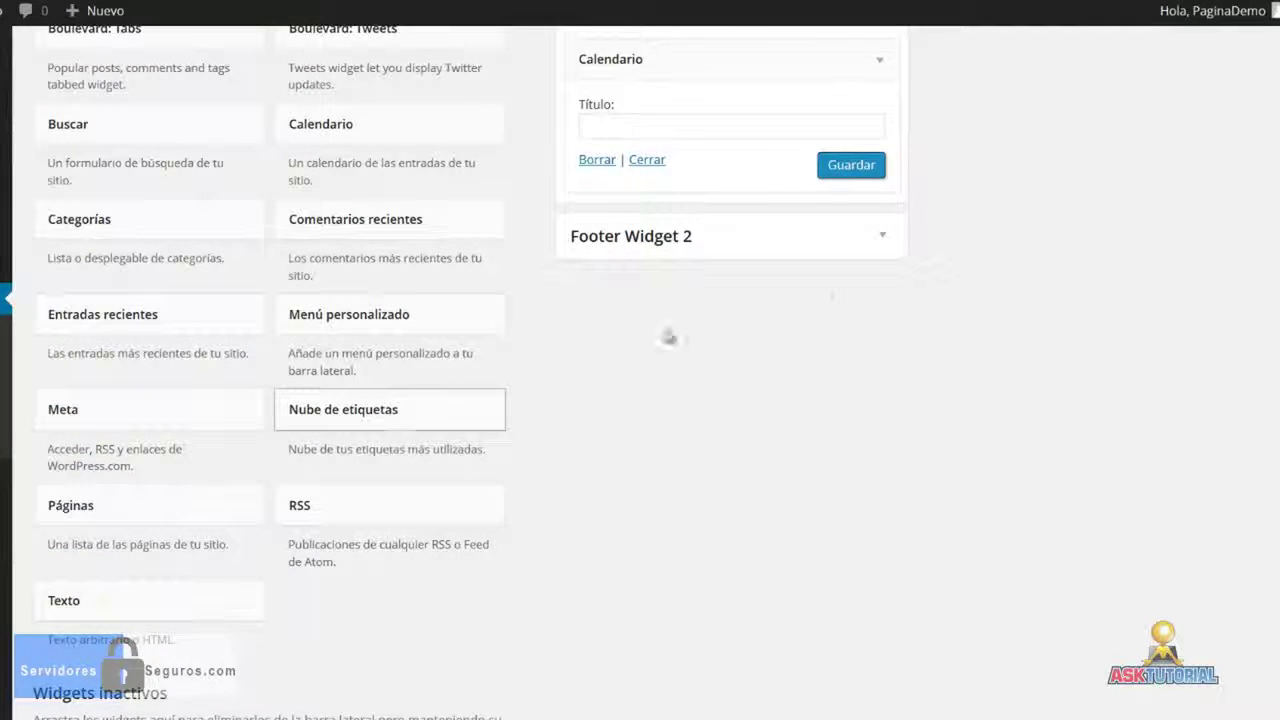
{"action": "left_click", "coordinate": [880, 243]}
{"action": "left_click_drag", "start_coordinate": [350, 415], "coordinate": [623, 278]}
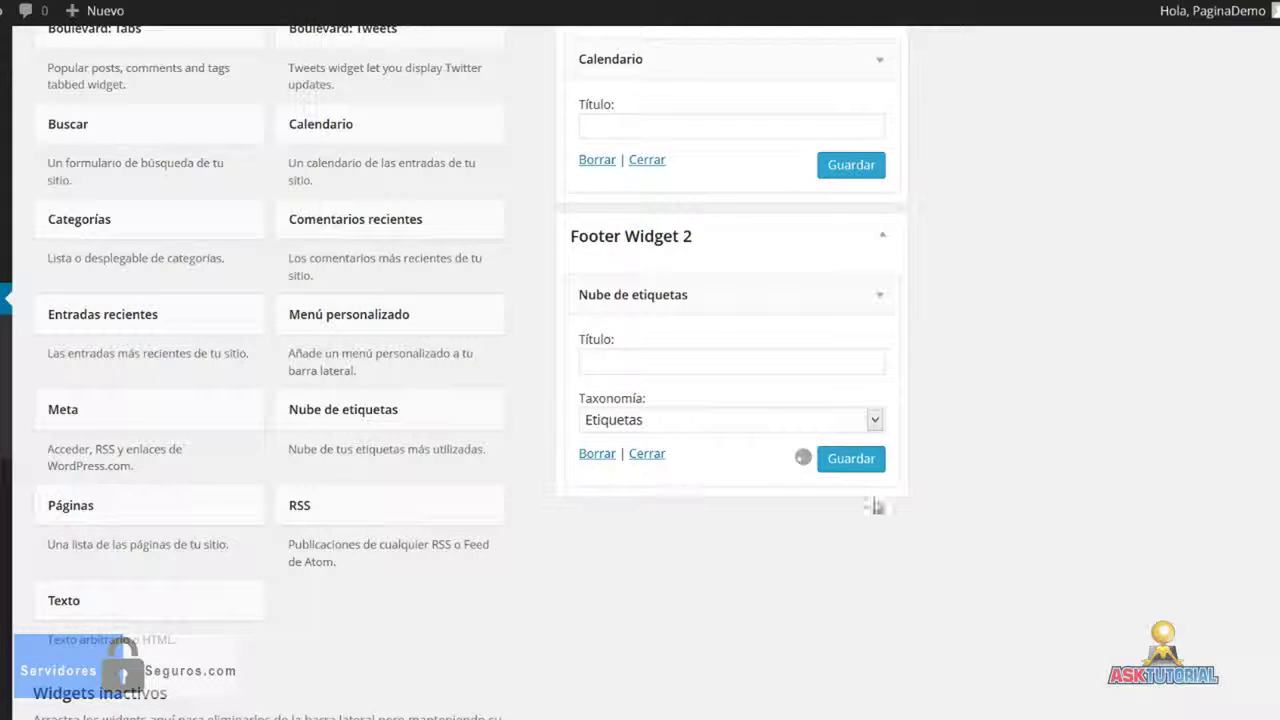
{"action": "left_click", "coordinate": [856, 463]}
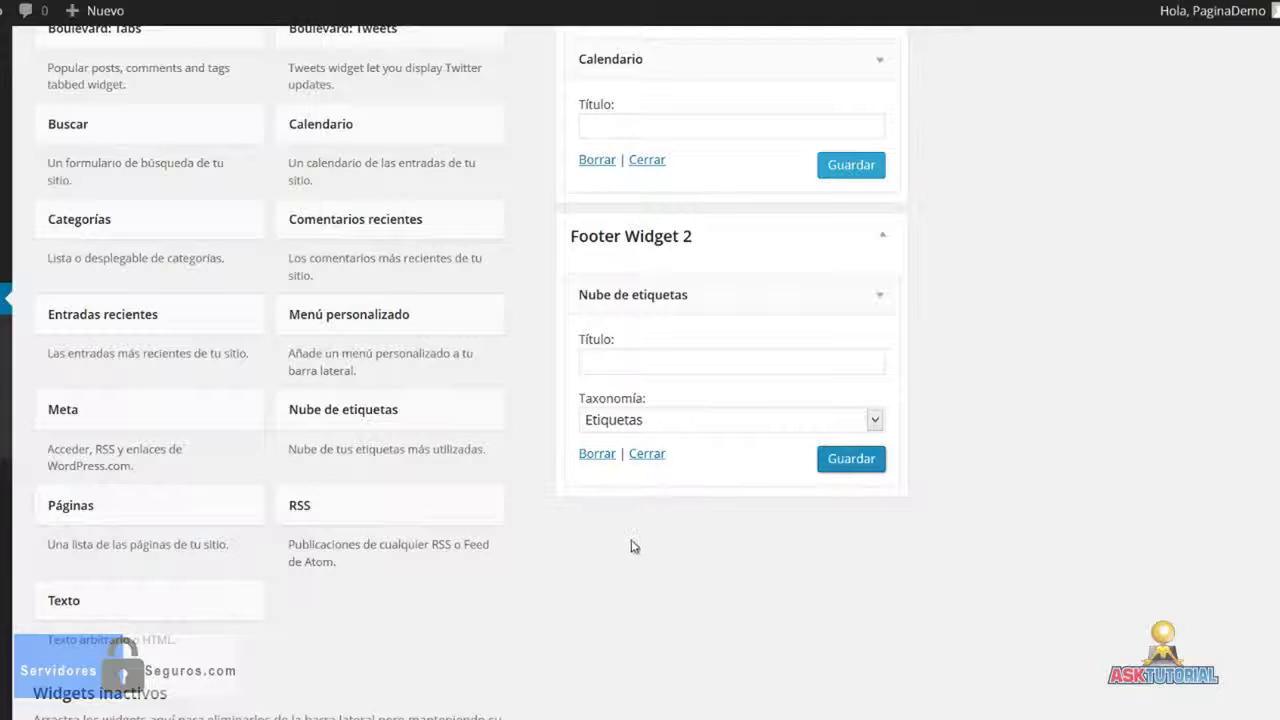
Step: Add the Categorías widget to Footer Widget 3 from the available widgets
{"action": "scroll", "coordinate": [632, 546], "scroll_direction": "up", "scroll_amount": 4}
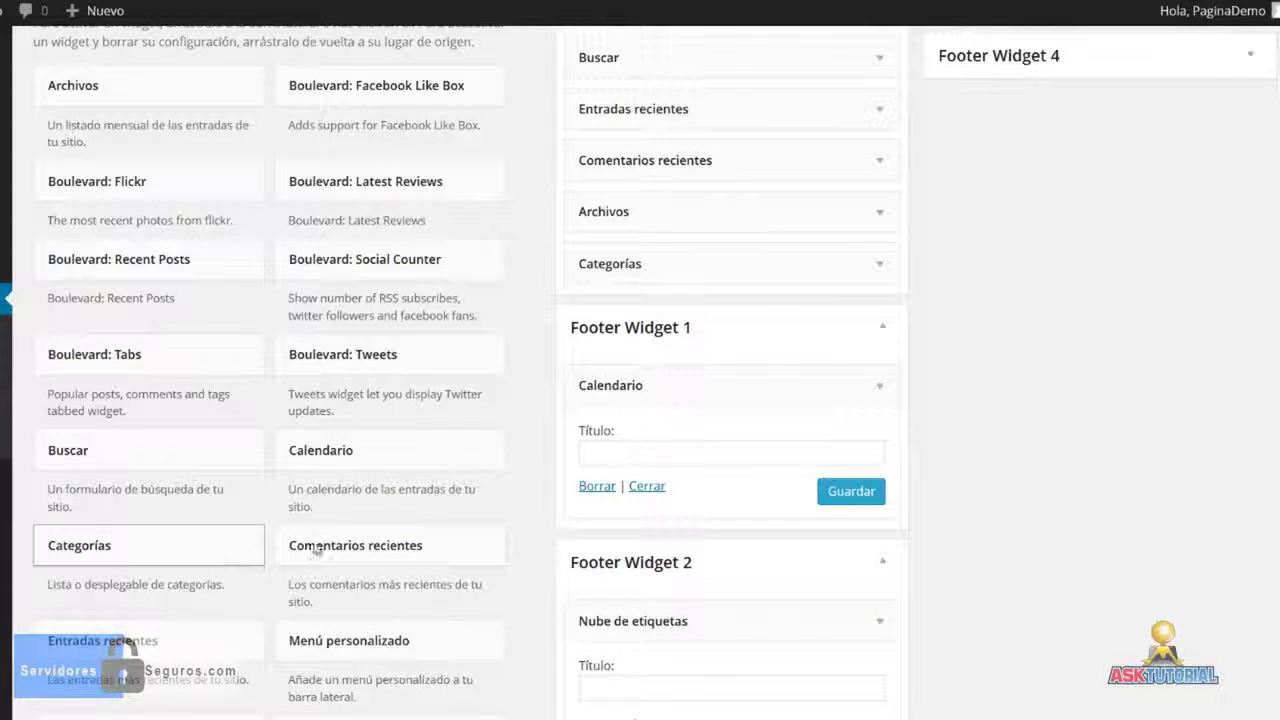
{"action": "left_click", "coordinate": [171, 548]}
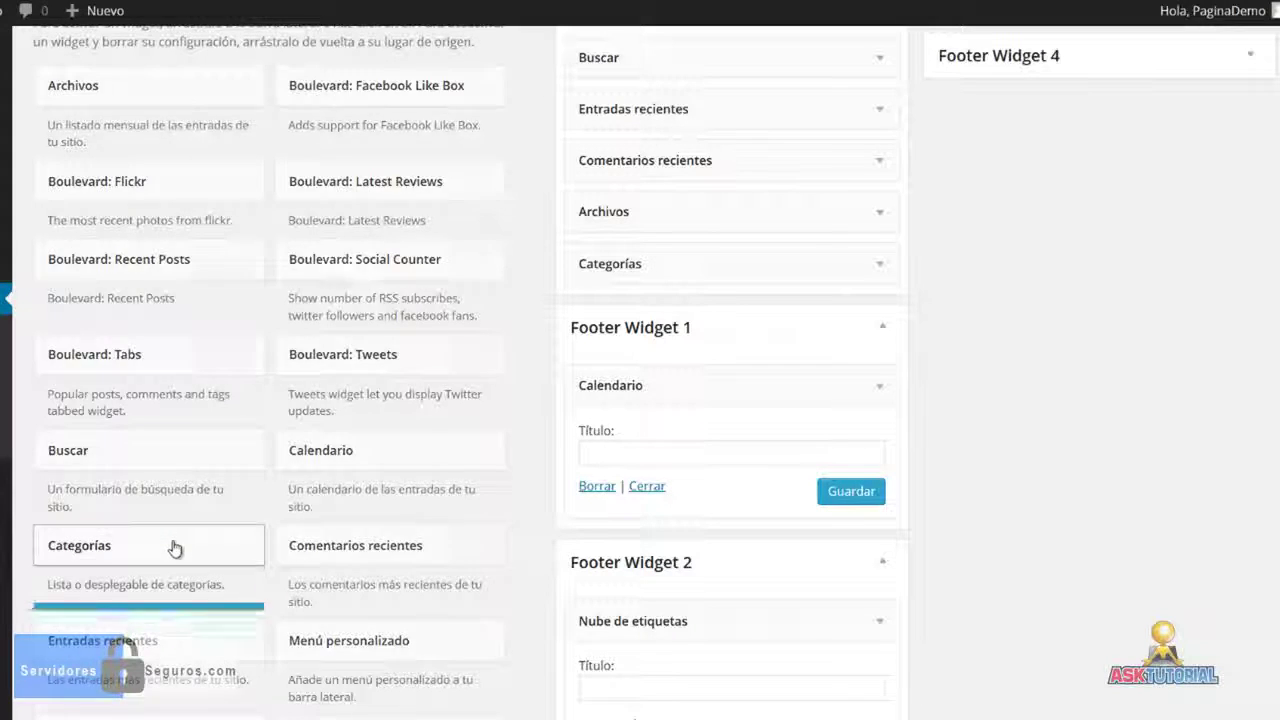
{"action": "scroll", "coordinate": [170, 580], "scroll_direction": "down", "scroll_amount": 2}
{"action": "left_click", "coordinate": [150, 623]}
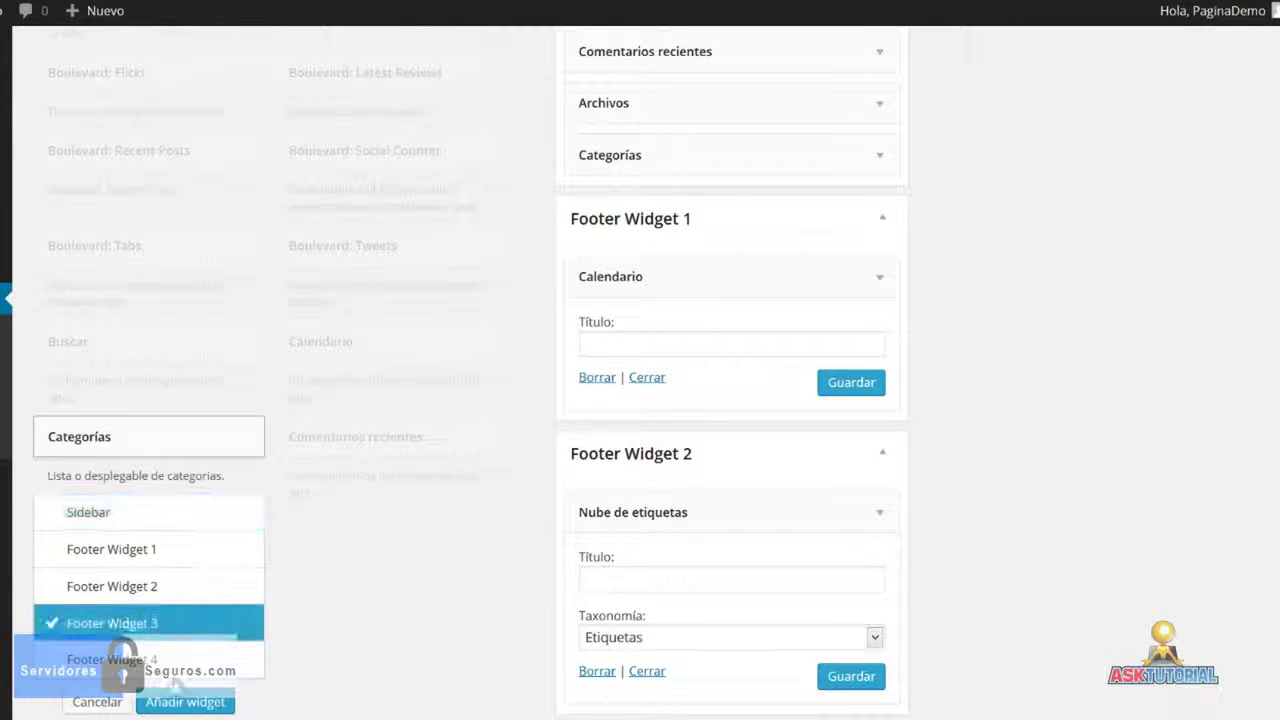
{"action": "left_click", "coordinate": [168, 703]}
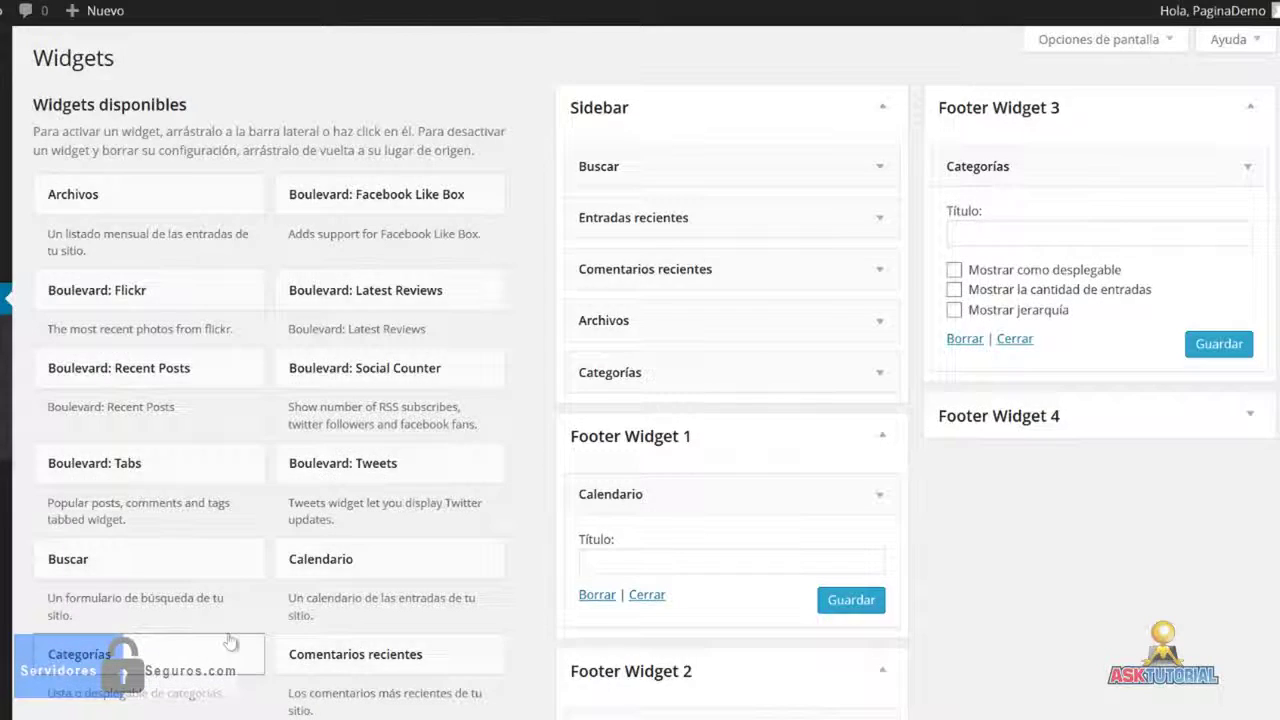
Step: Add the Páginas widget to Footer Widget 4 from the available widgets
{"action": "scroll", "coordinate": [230, 640], "scroll_direction": "down", "scroll_amount": 5}
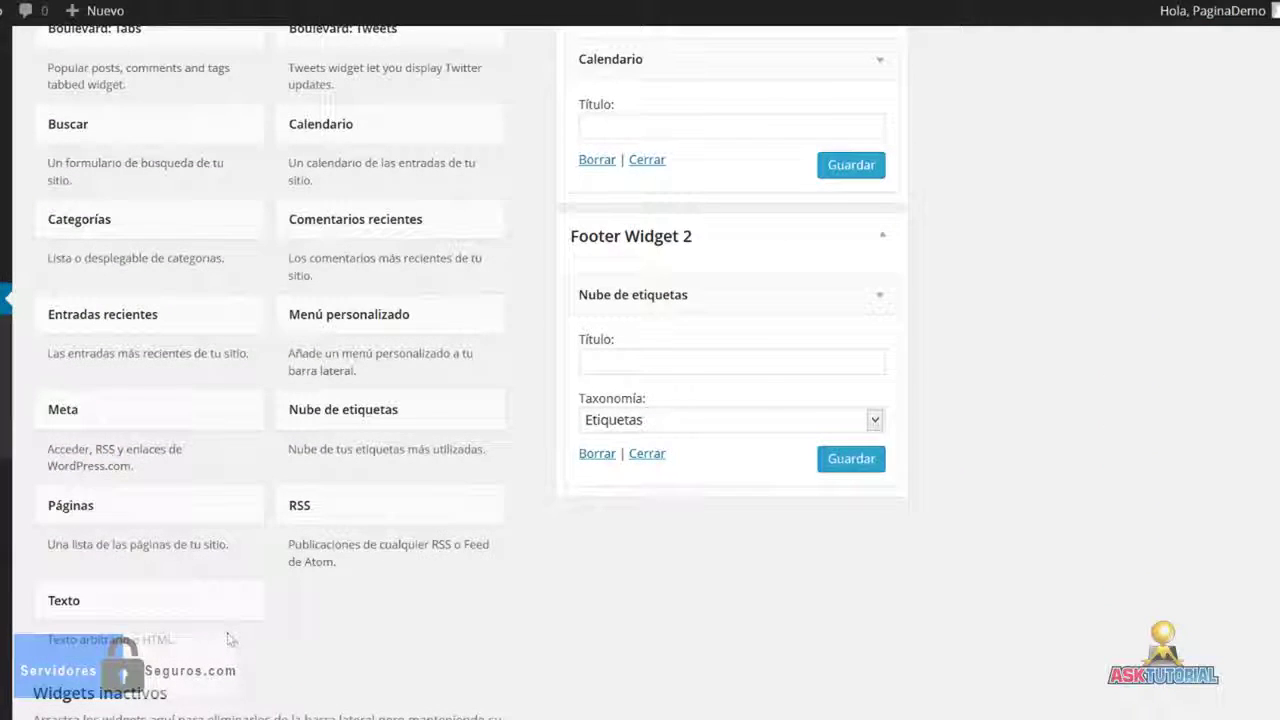
{"action": "left_click", "coordinate": [163, 512]}
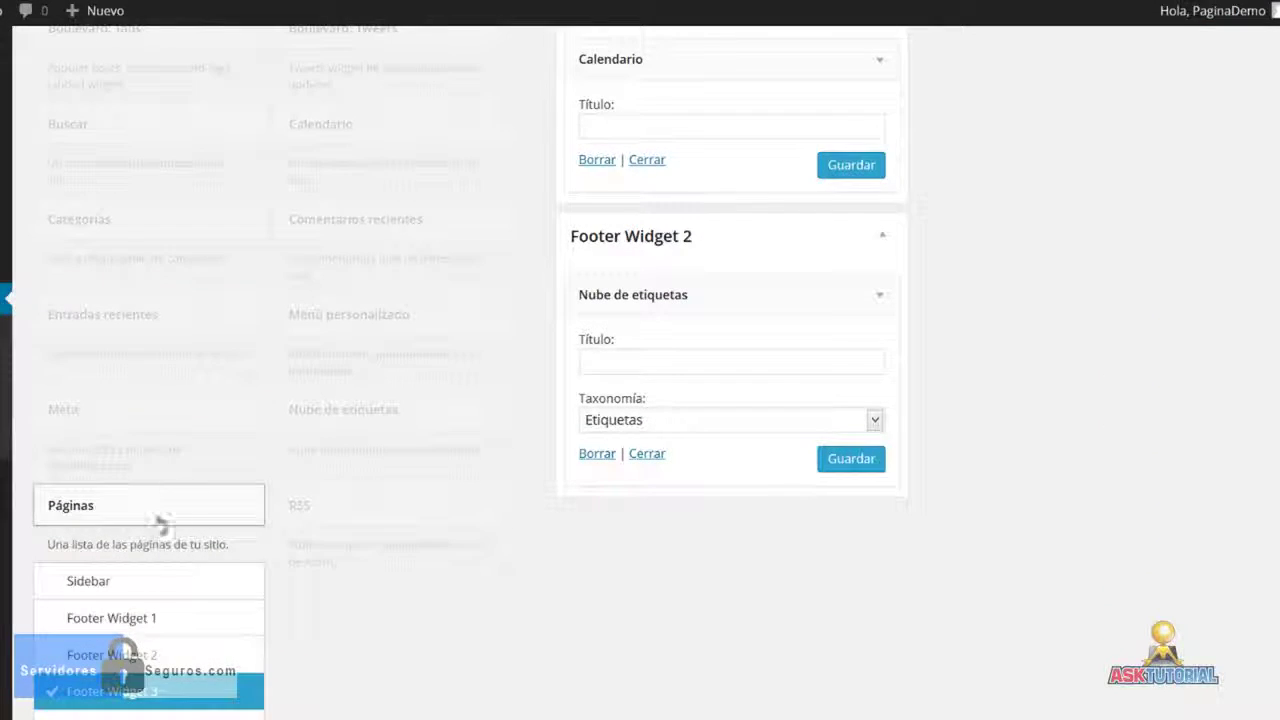
{"action": "left_click", "coordinate": [105, 512]}
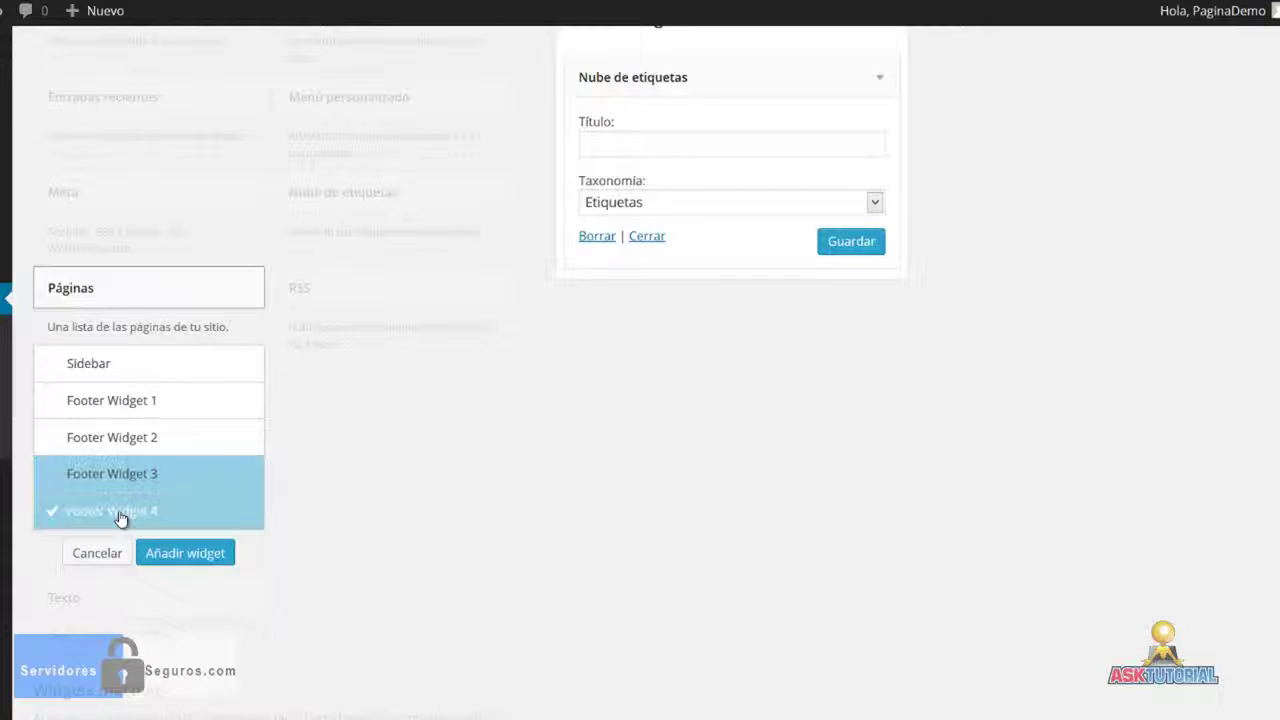
{"action": "left_click", "coordinate": [170, 553]}
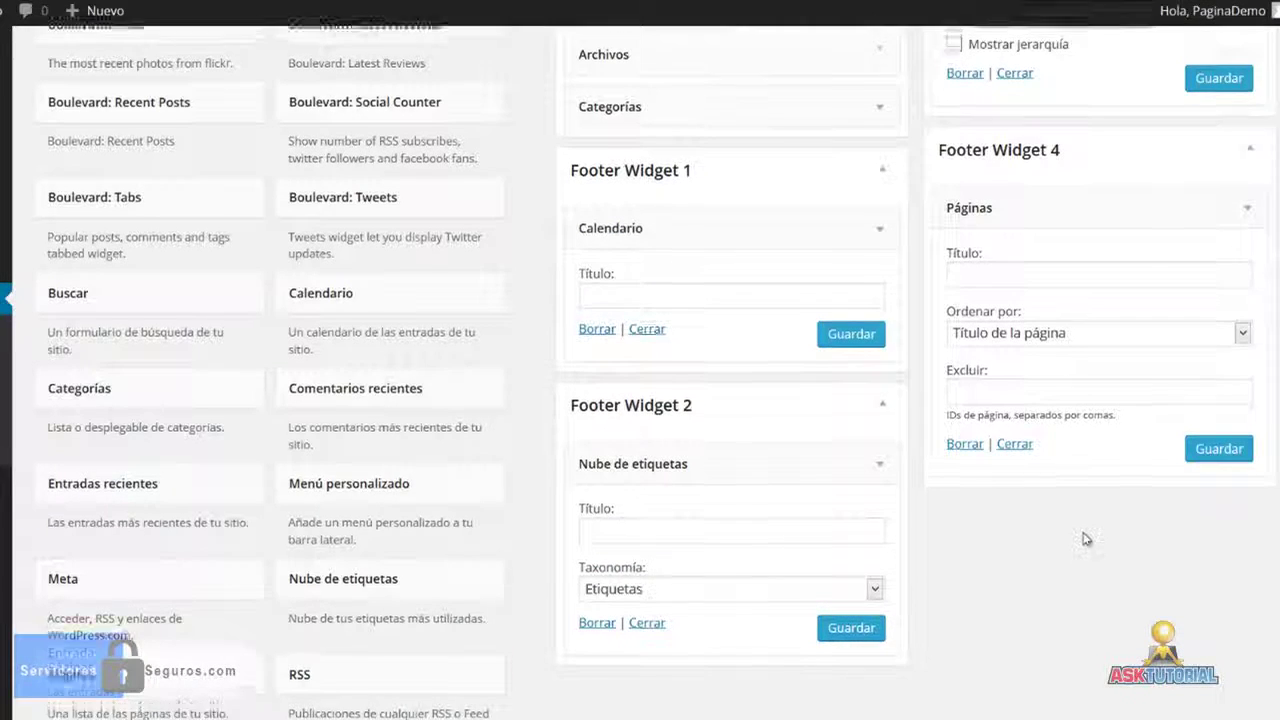
Step: Save the Categorías, Páginas, Calendario and Nube de etiquetas widgets in the four footer areas
{"action": "scroll", "coordinate": [1090, 535], "scroll_direction": "up", "scroll_amount": 3}
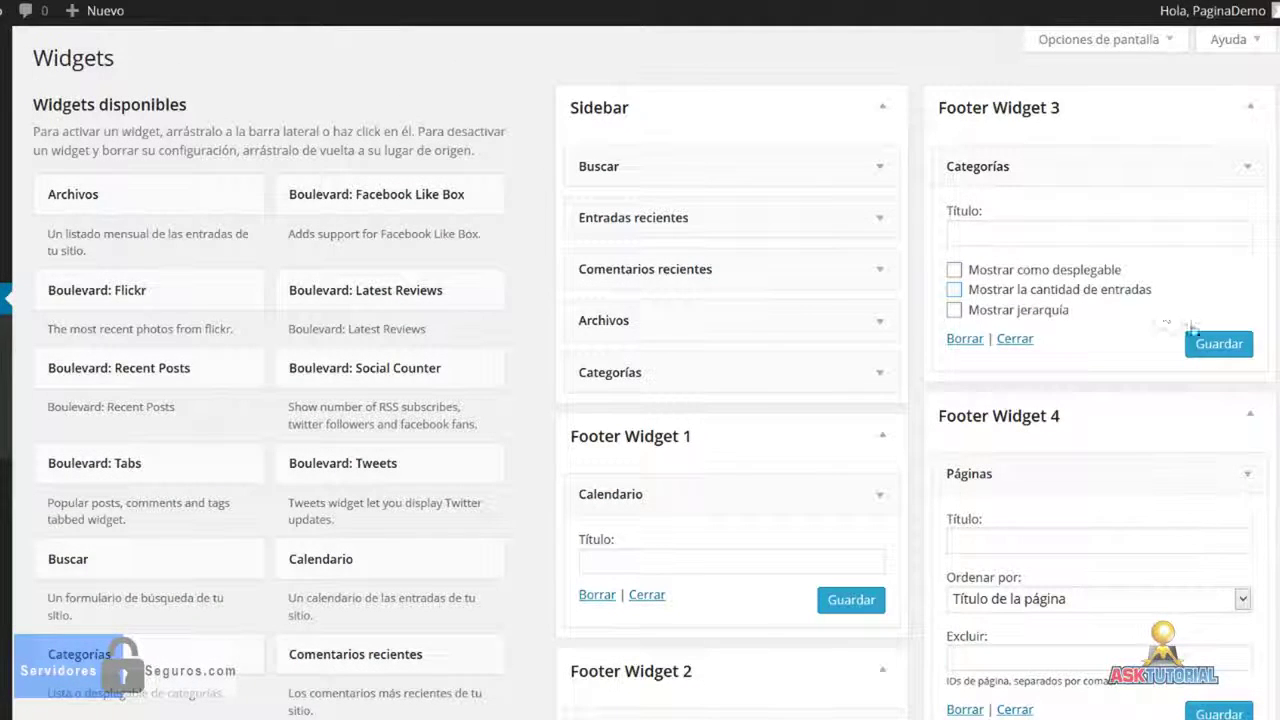
{"action": "left_click", "coordinate": [1210, 346]}
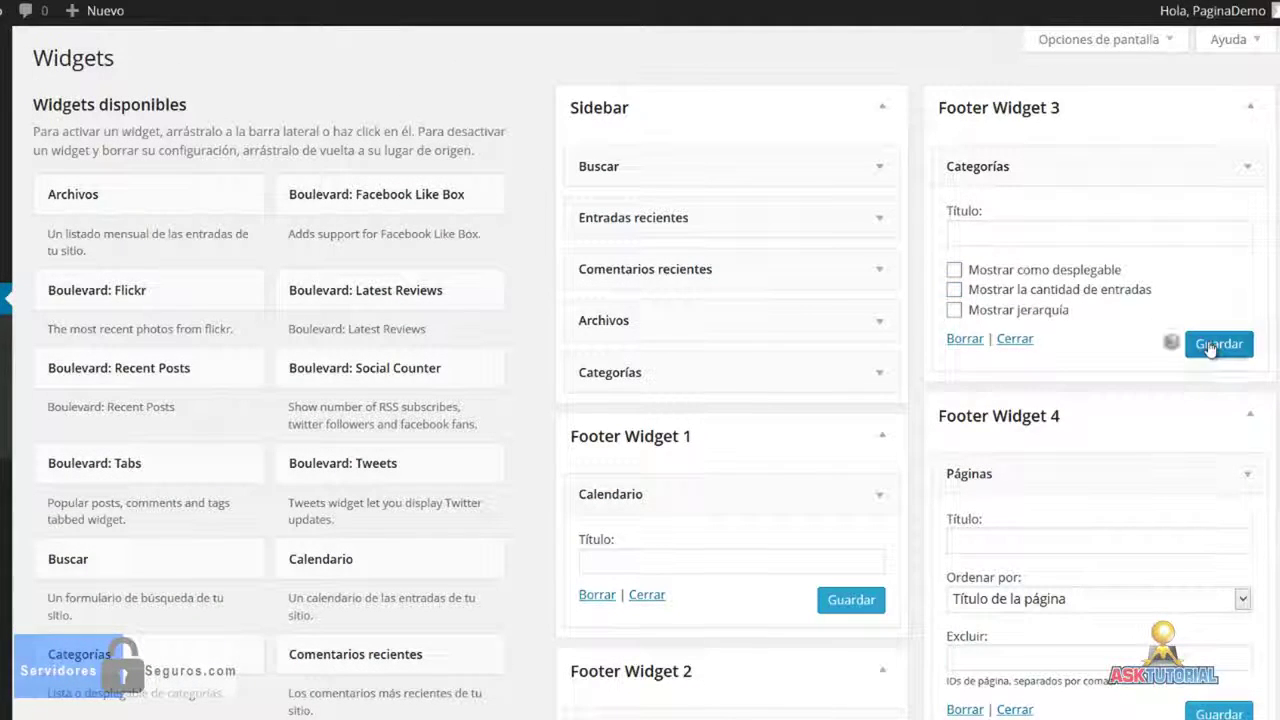
{"action": "left_click", "coordinate": [1210, 710]}
{"action": "scroll", "coordinate": [857, 677], "scroll_direction": "down", "scroll_amount": 3}
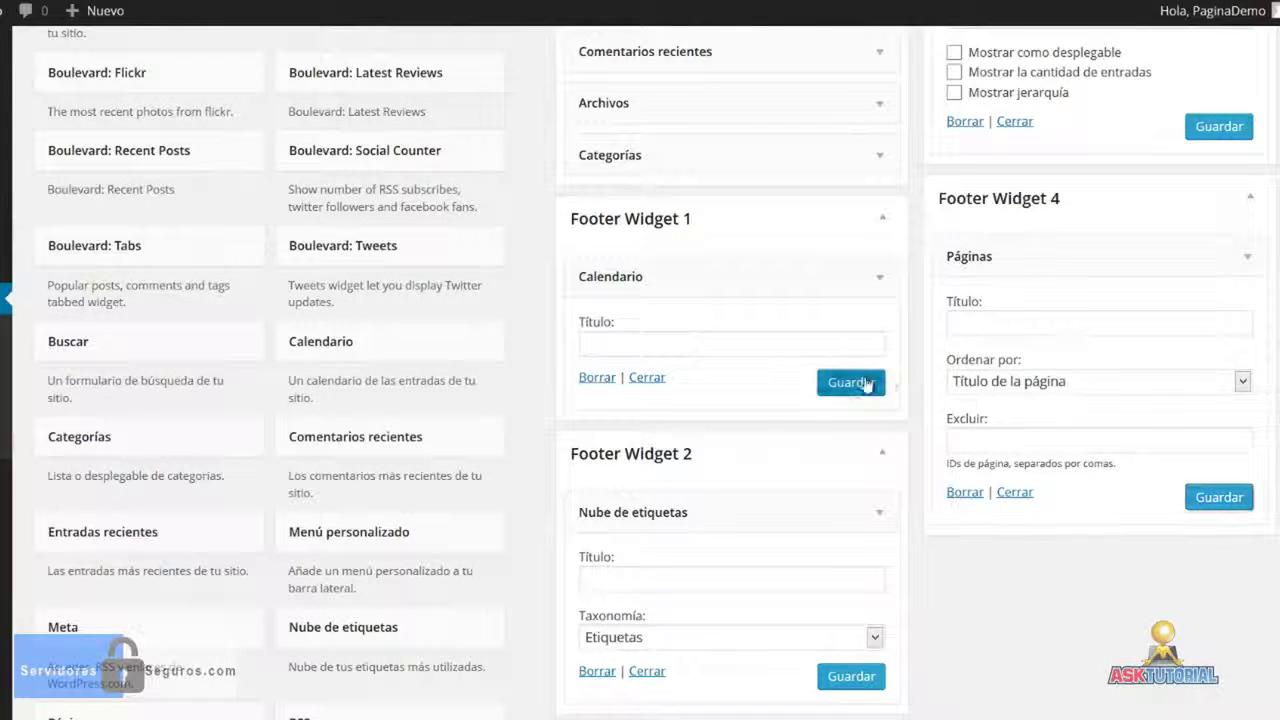
{"action": "left_click", "coordinate": [866, 383]}
{"action": "left_click", "coordinate": [854, 676]}
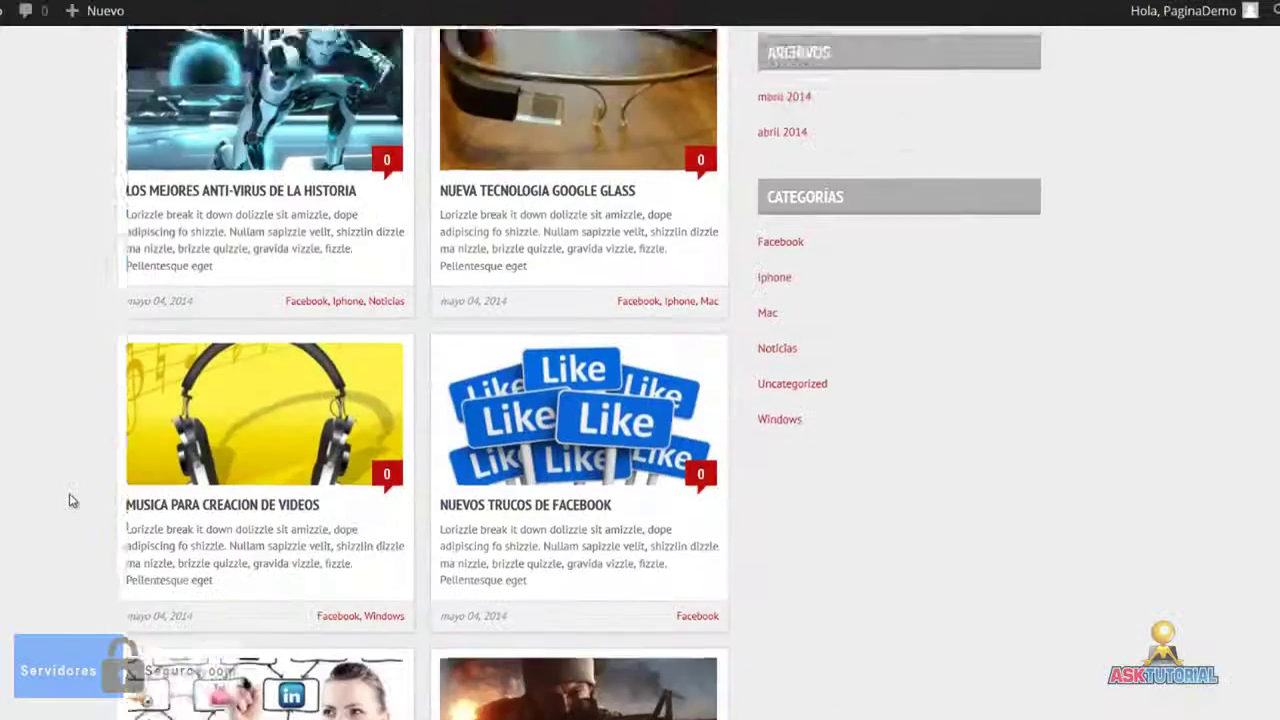
Step: Check the four footer widget columns and the sidebar on the live site
{"action": "scroll", "coordinate": [72, 494], "scroll_direction": "down", "scroll_amount": 10}
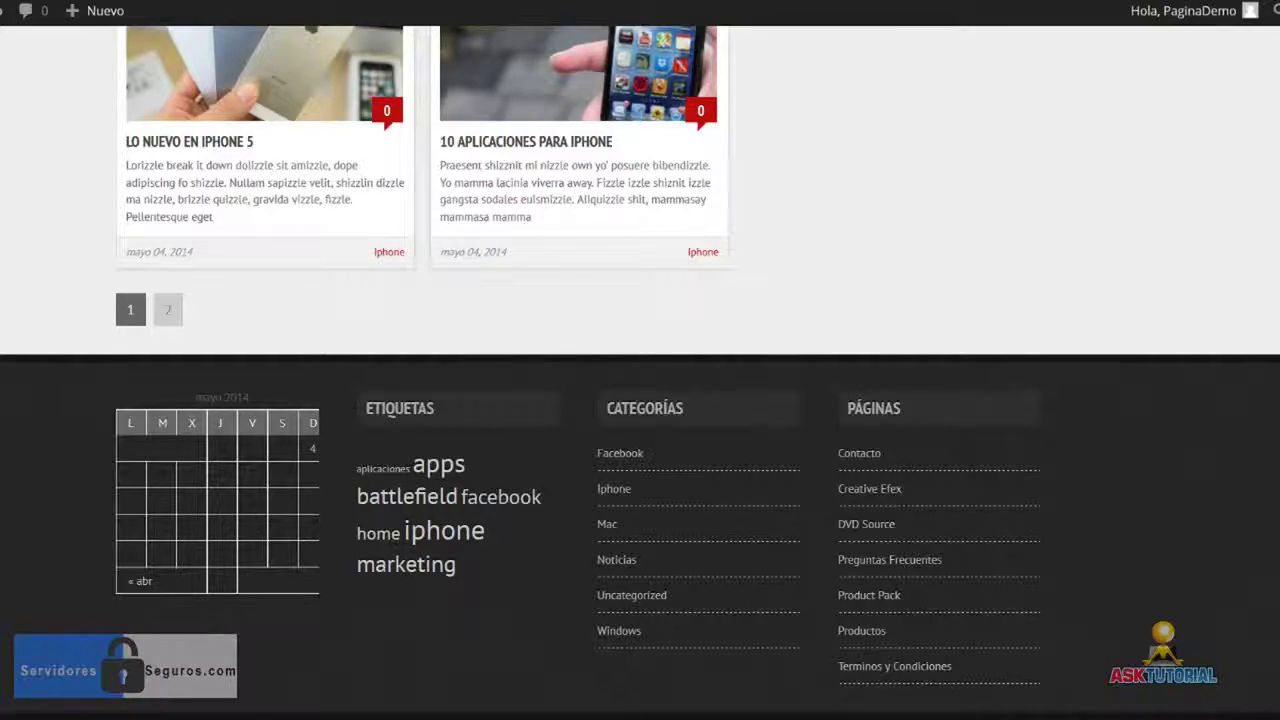
{"action": "scroll", "coordinate": [640, 360], "scroll_direction": "up", "scroll_amount": 20}
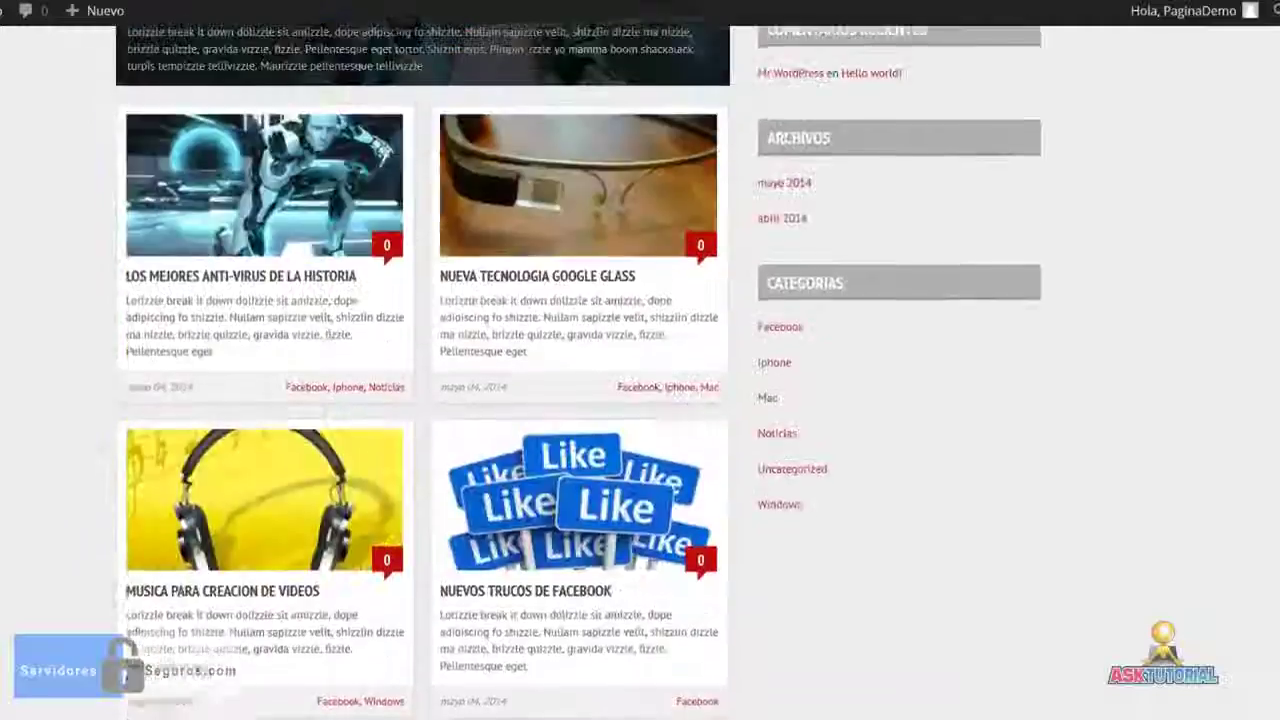
{"action": "scroll", "coordinate": [640, 360], "scroll_direction": "down", "scroll_amount": 3}
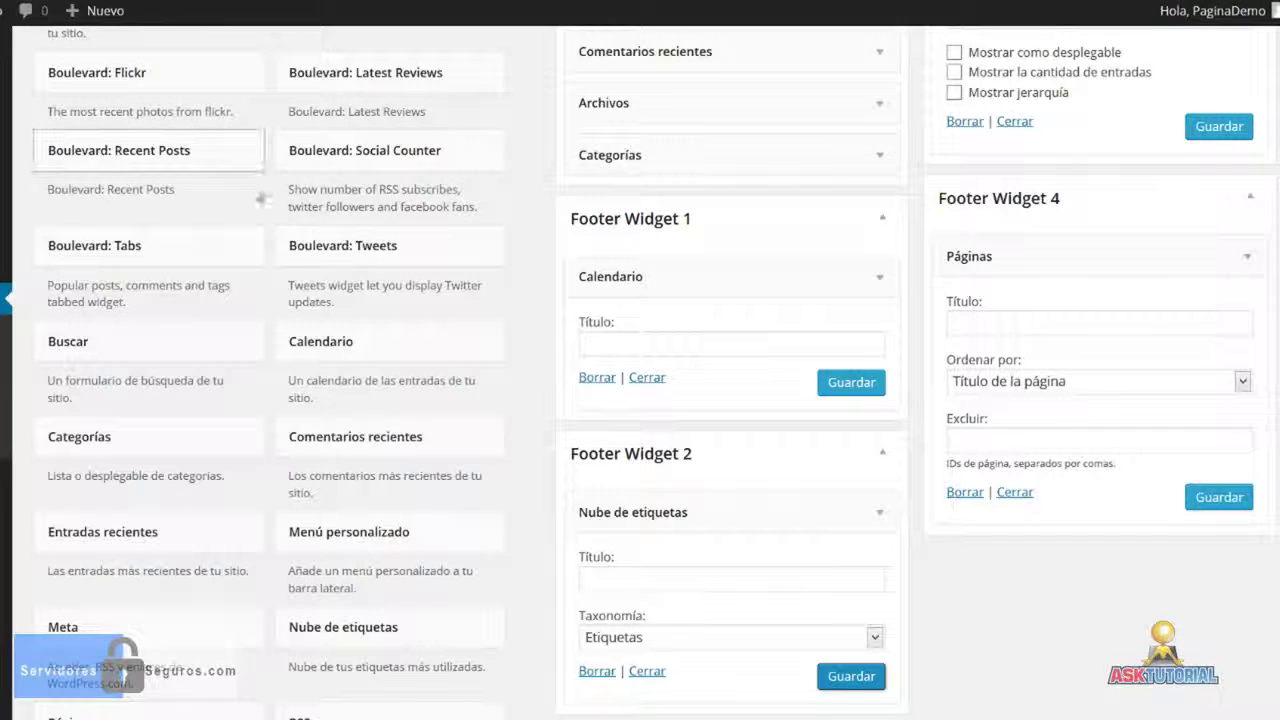
Step: Review the list of available widgets, including the Boulevard ones, and look at the live home page
{"action": "scroll", "coordinate": [249, 269], "scroll_direction": "up", "scroll_amount": 3}
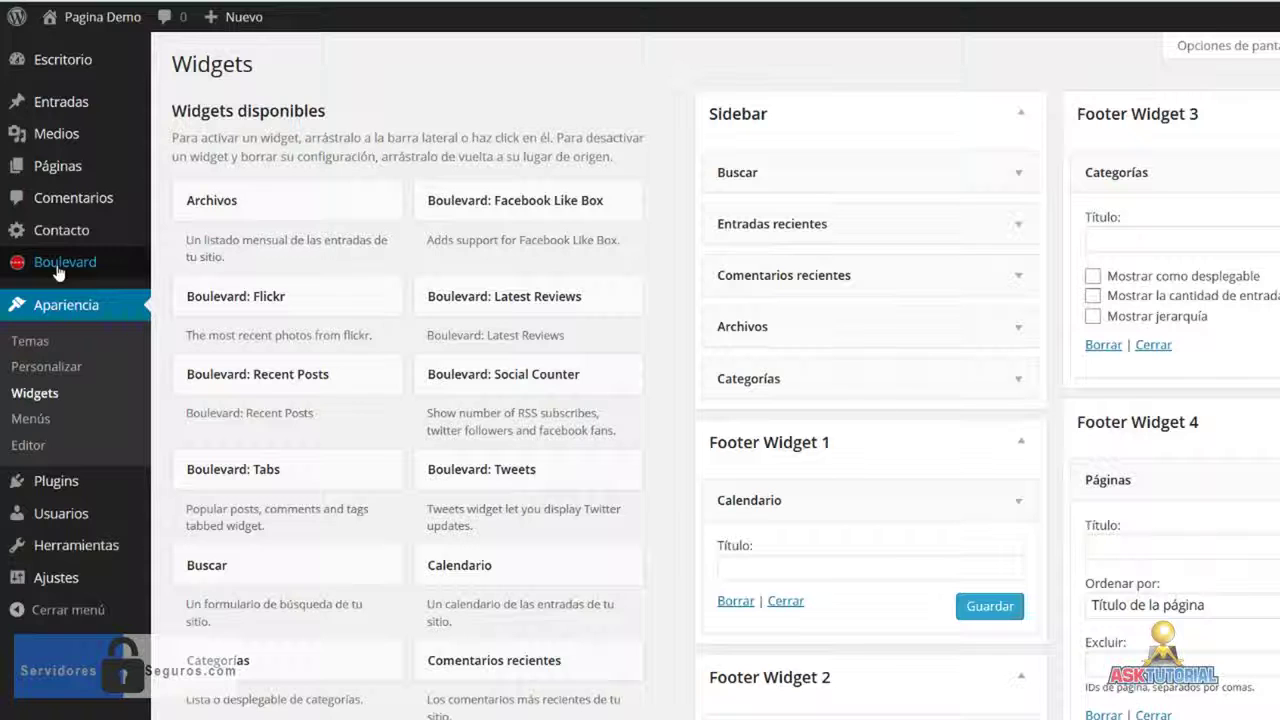
{"action": "scroll", "coordinate": [337, 411], "scroll_direction": "down", "scroll_amount": 1}
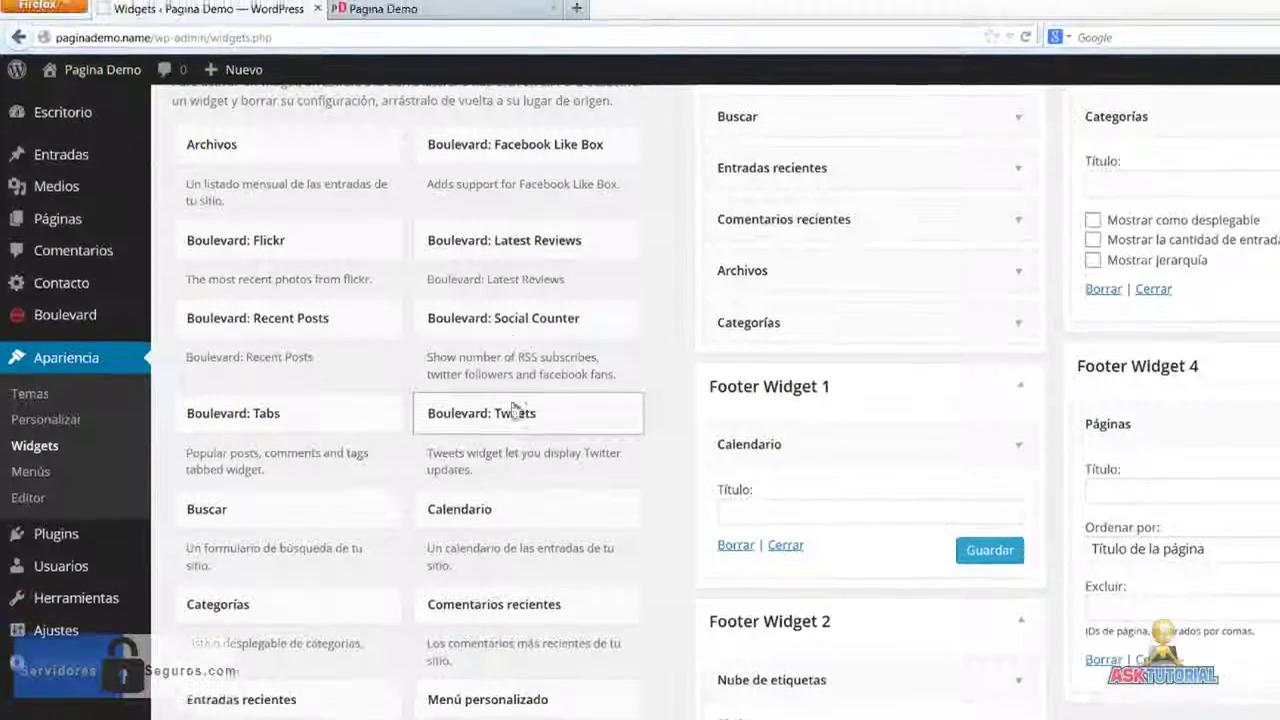
{"action": "left_click", "coordinate": [383, 14]}
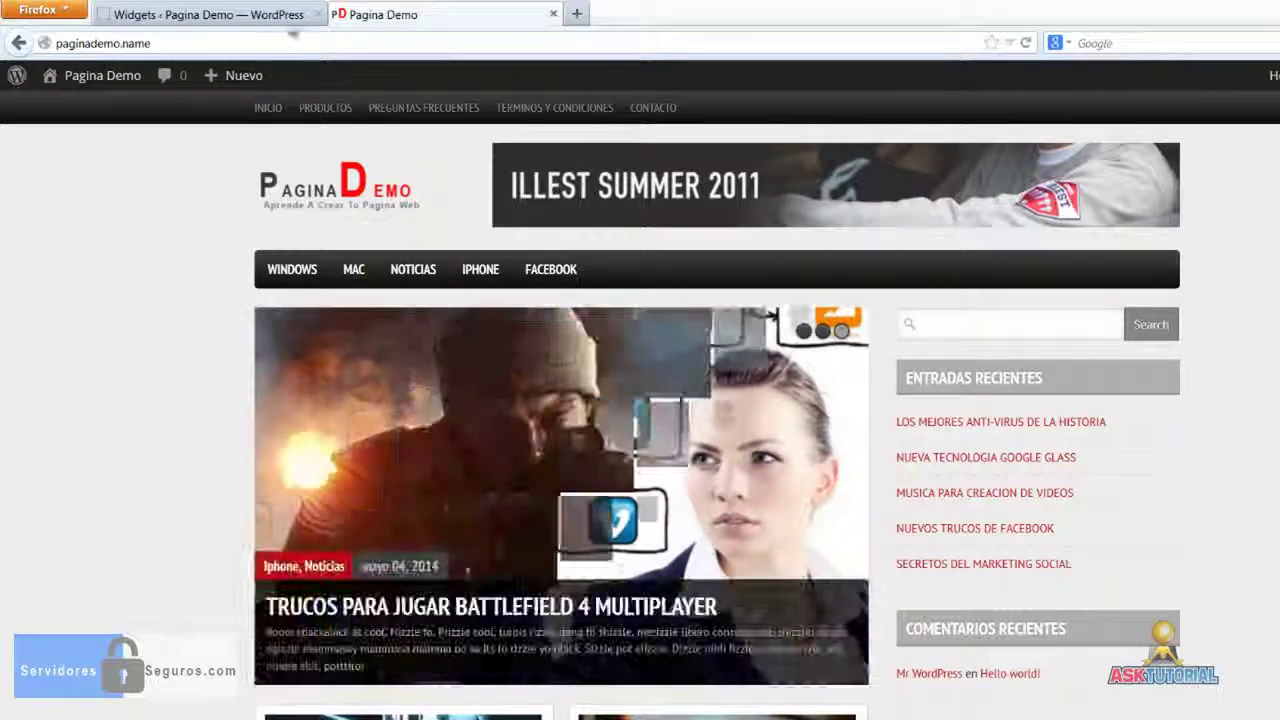
{"action": "left_click", "coordinate": [200, 14]}
{"action": "scroll", "coordinate": [430, 515], "scroll_direction": "down", "scroll_amount": 5}
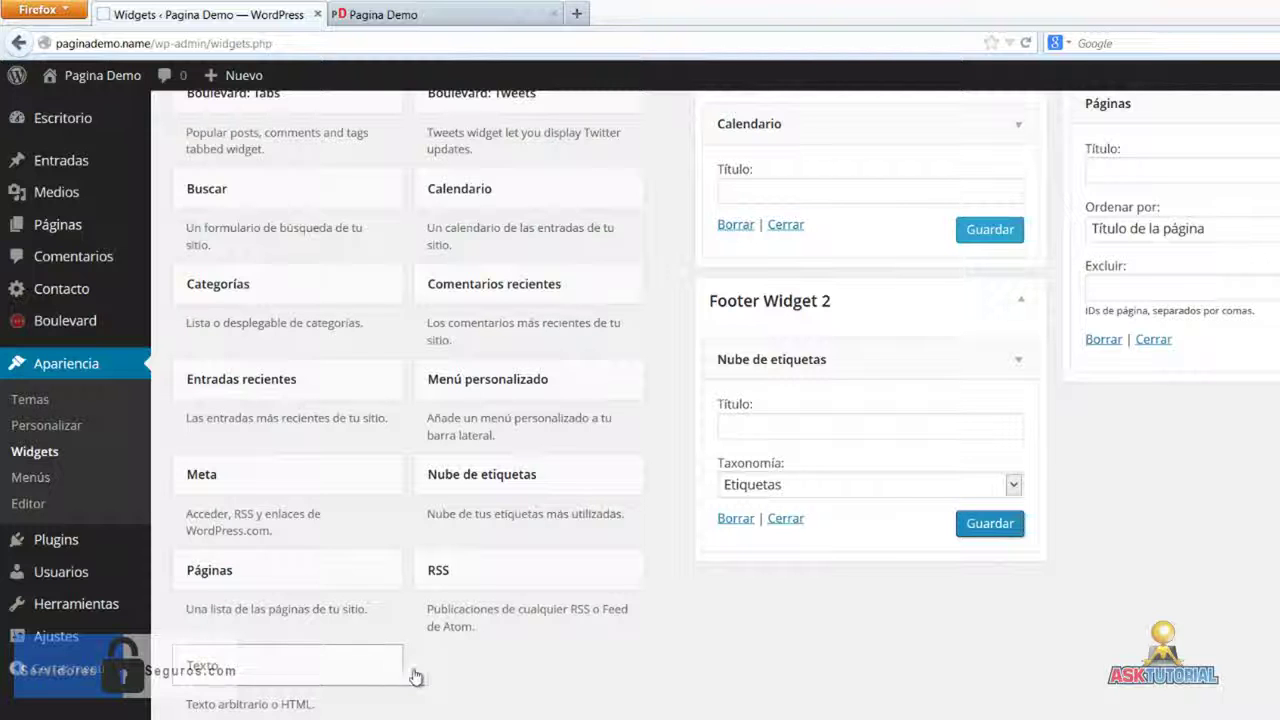
{"action": "scroll", "coordinate": [558, 672], "scroll_direction": "up", "scroll_amount": 6}
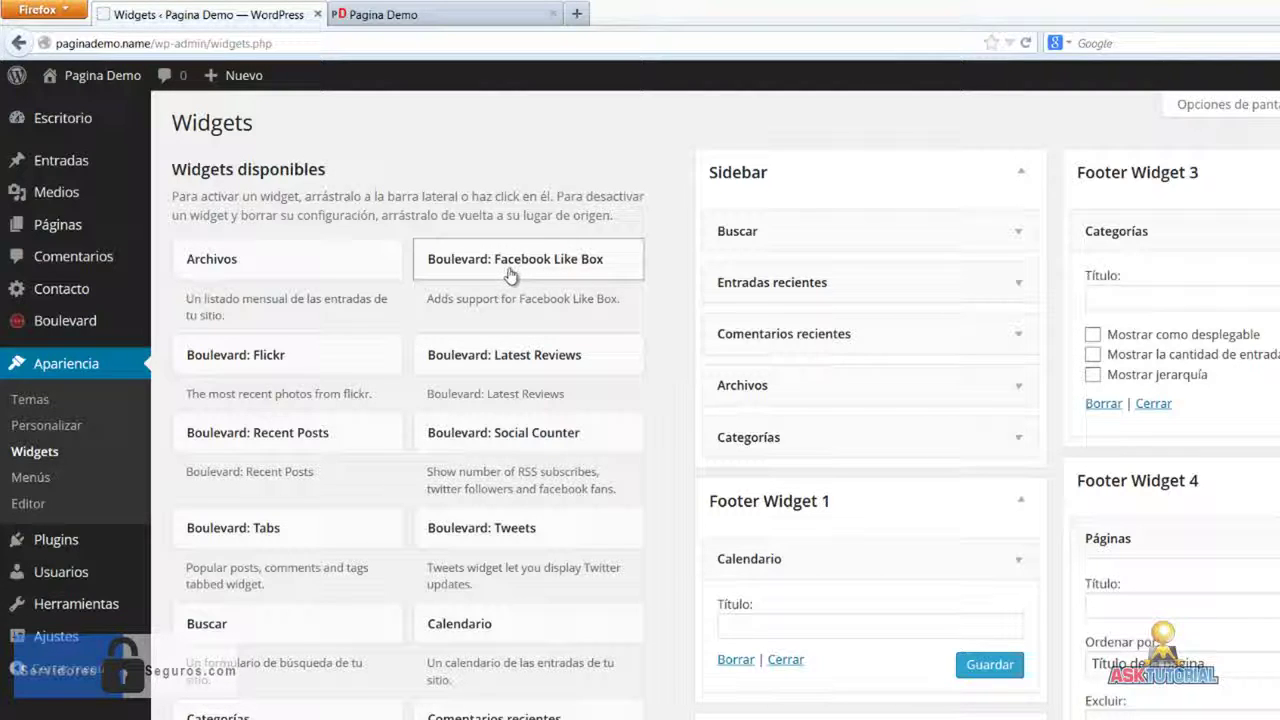
Step: Add the Boulevard: Facebook Like Box widget to the Sidebar below Buscar and title it "Sigueme en Facebook"
{"action": "left_click_drag", "start_coordinate": [538, 272], "coordinate": [820, 277]}
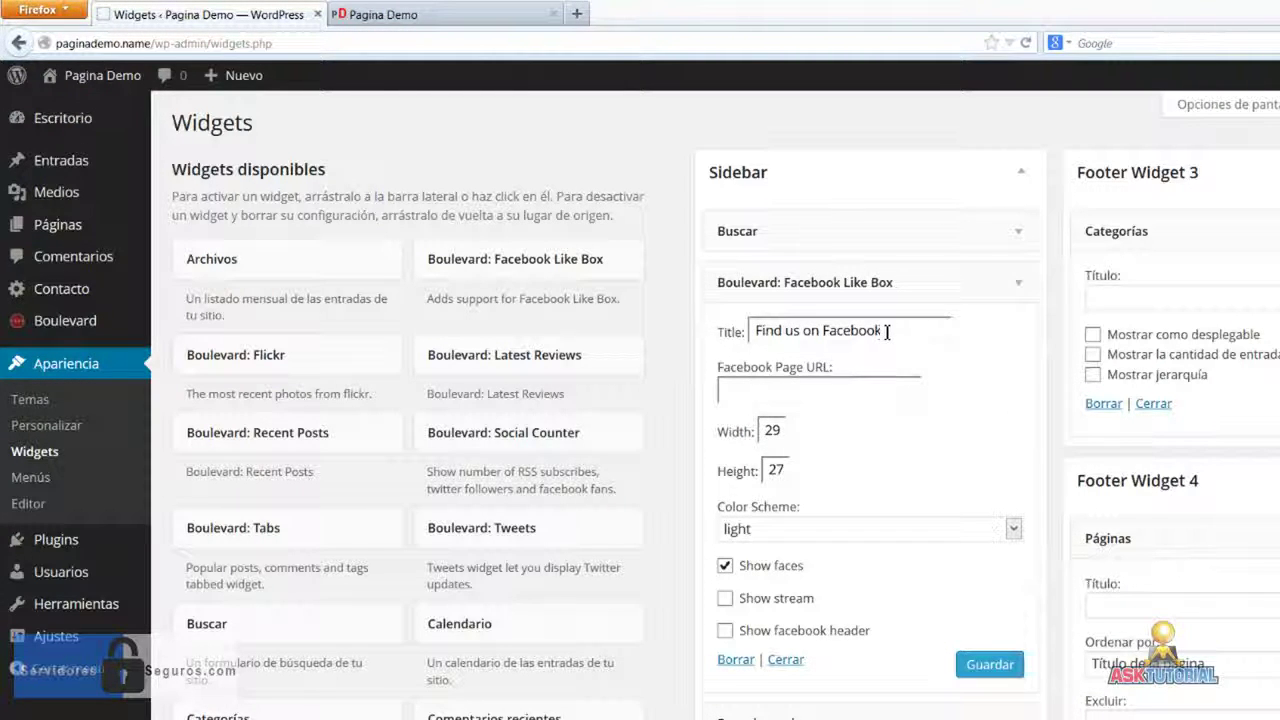
{"action": "left_click_drag", "start_coordinate": [823, 333], "coordinate": [591, 332]}
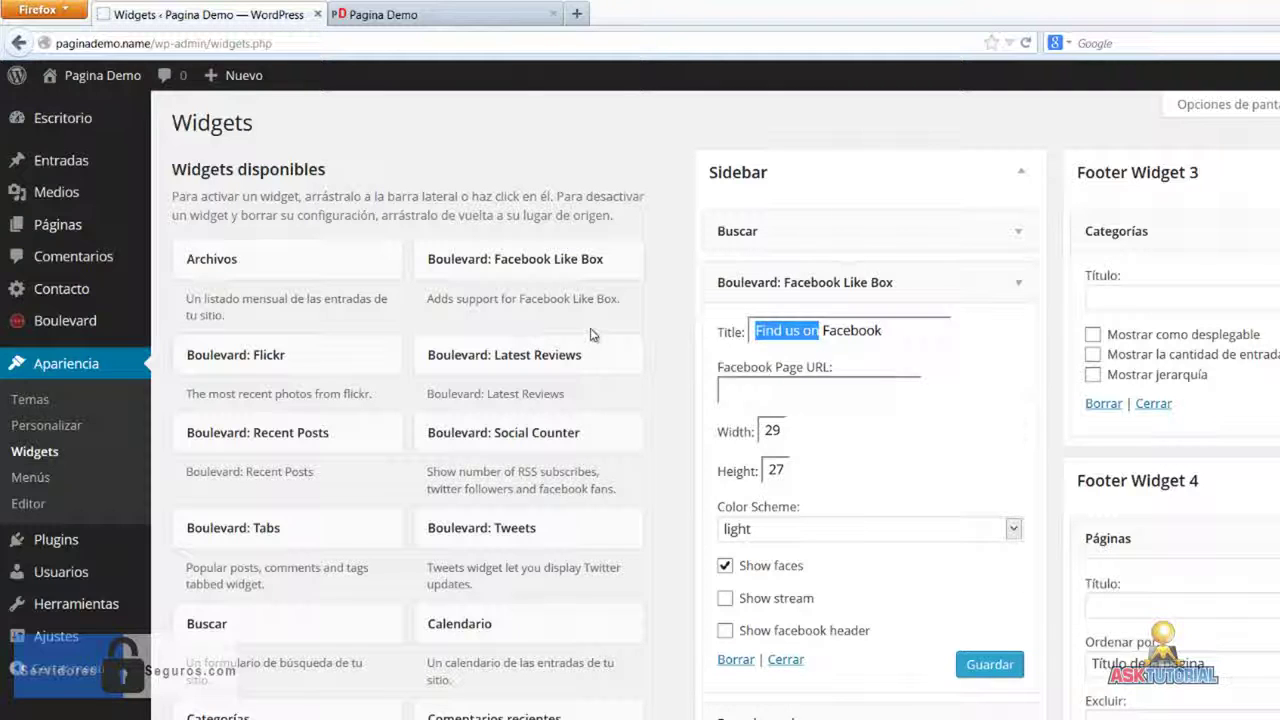
{"action": "type", "text": "Sigueme"}
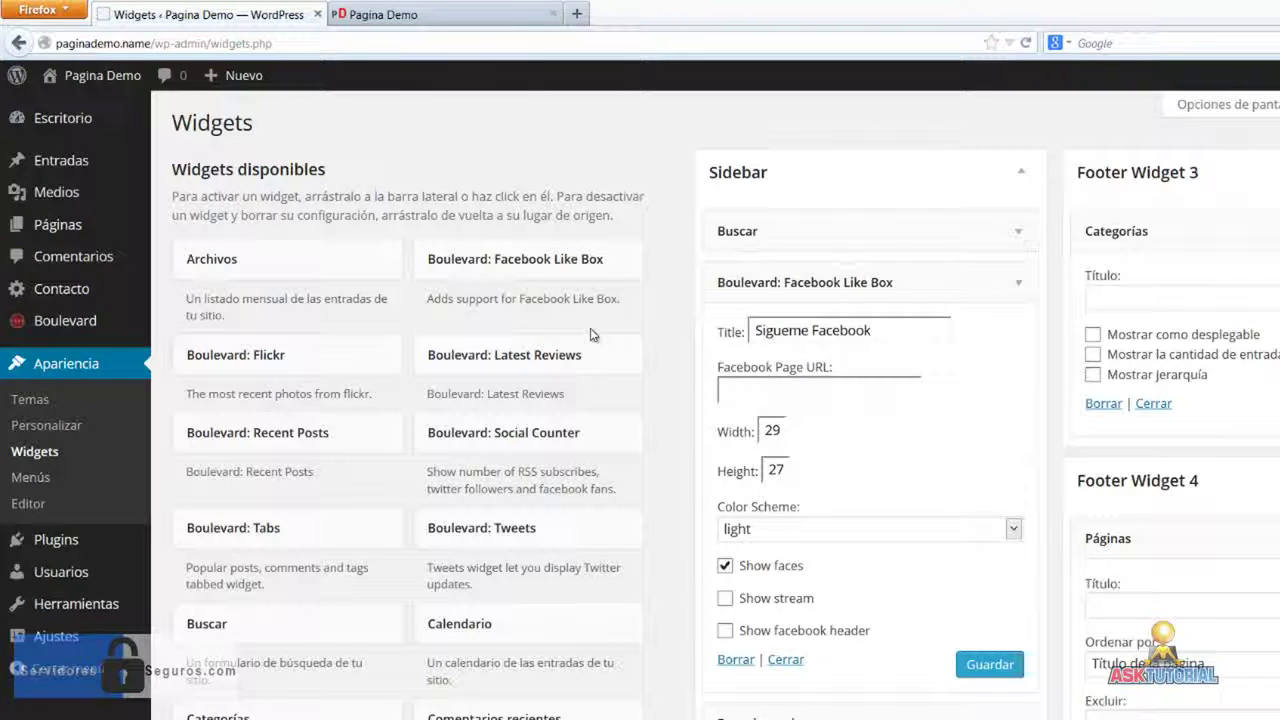
{"action": "type", "text": " en"}
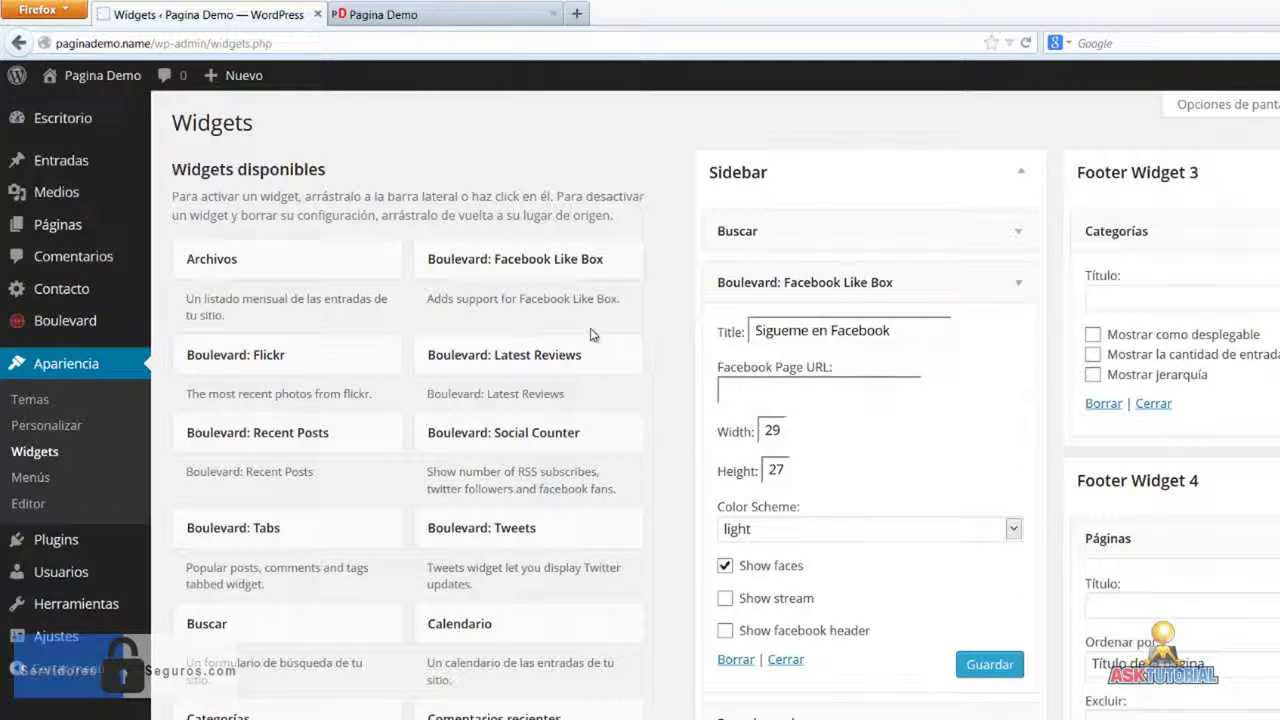
Step: Enter the Facebook page URL in the Like Box widget, use the light color scheme, and save the widget
{"action": "left_click", "coordinate": [783, 392]}
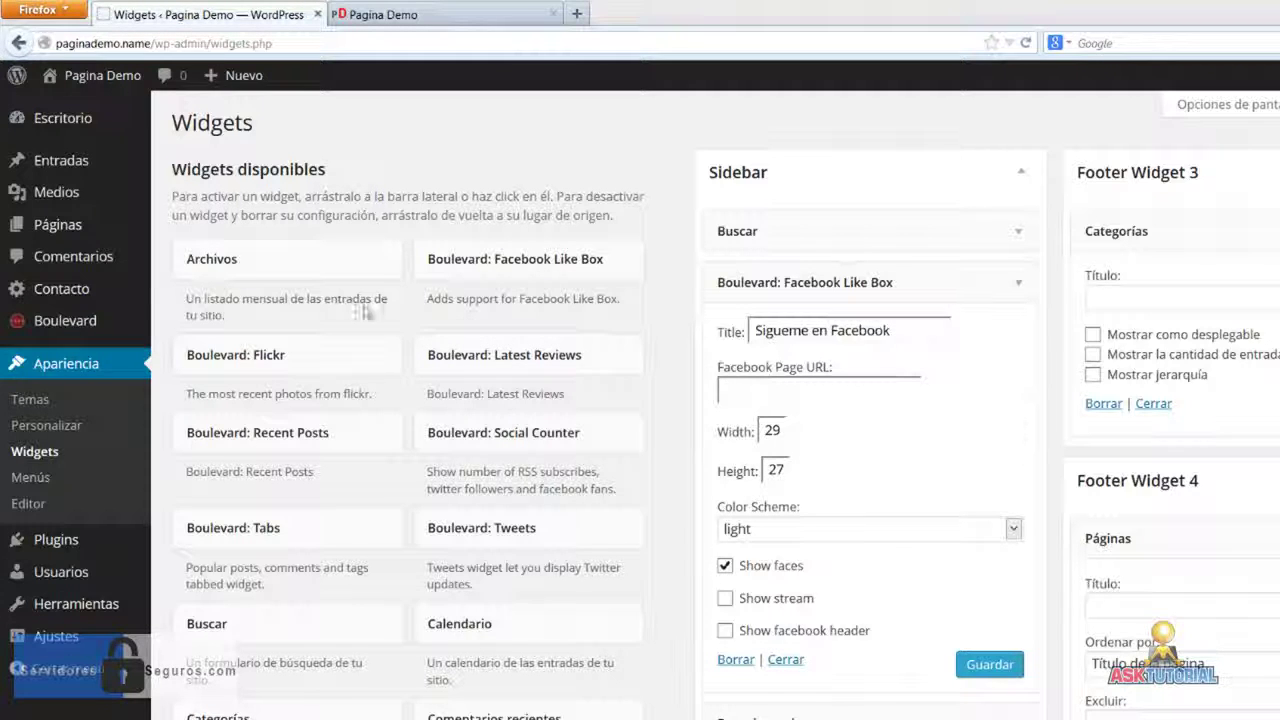
{"action": "right_click", "coordinate": [748, 391]}
{"action": "left_click", "coordinate": [819, 459]}
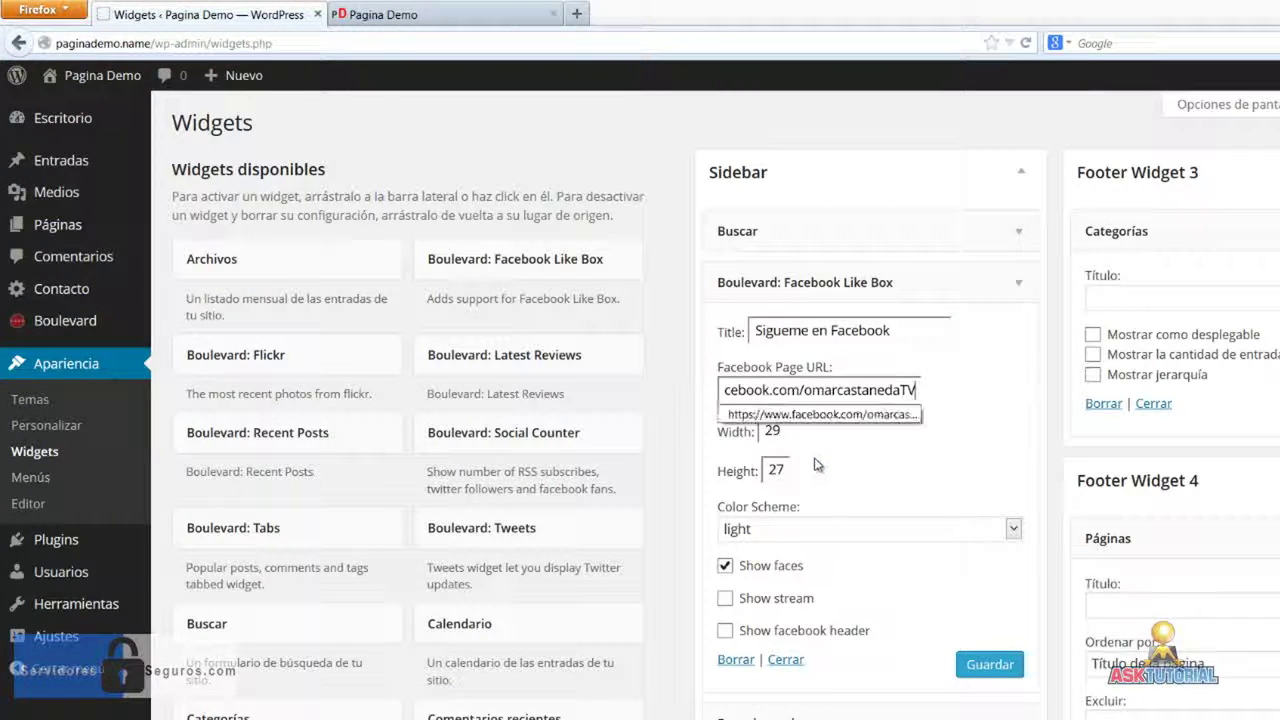
{"action": "left_click", "coordinate": [1003, 436]}
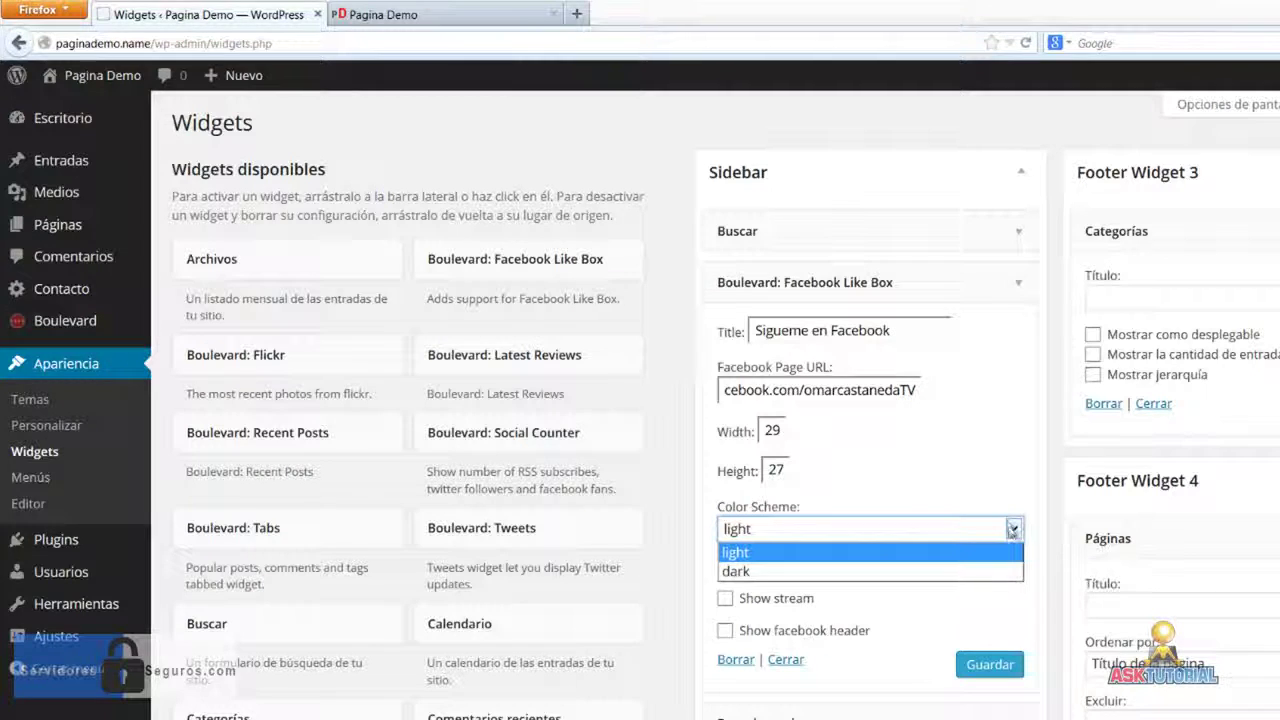
{"action": "left_click", "coordinate": [875, 505]}
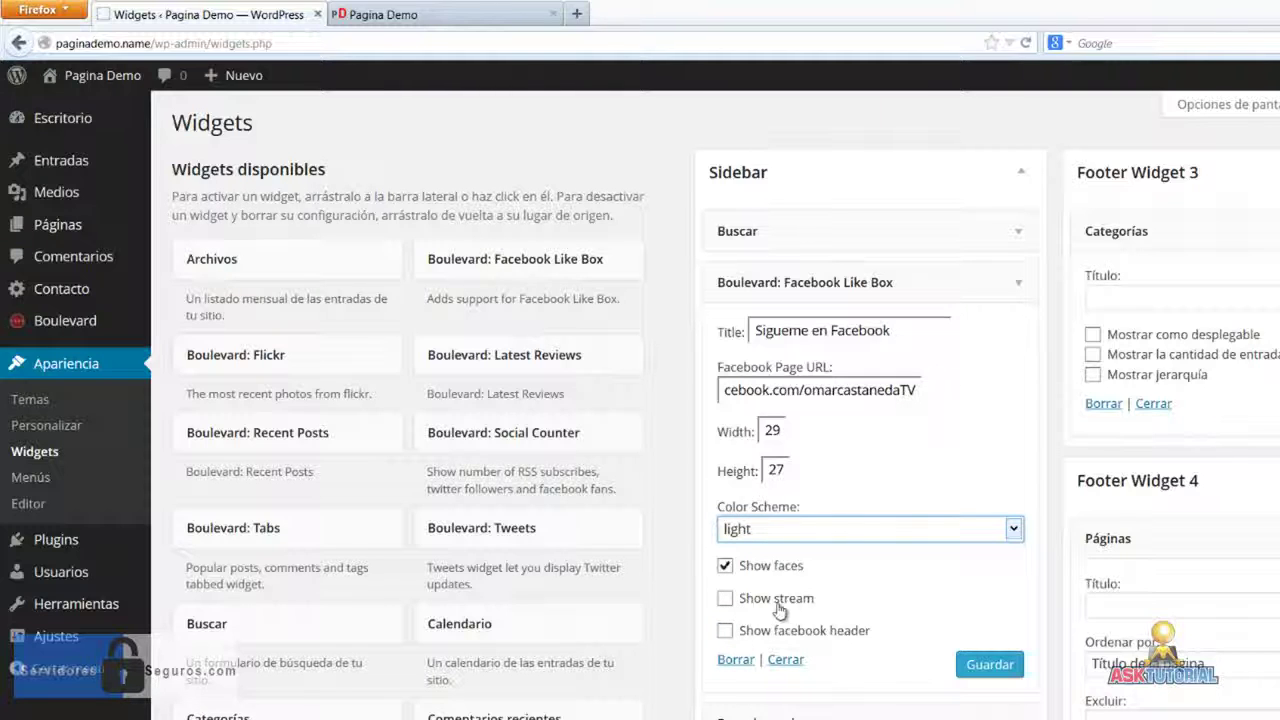
{"action": "left_click", "coordinate": [978, 662]}
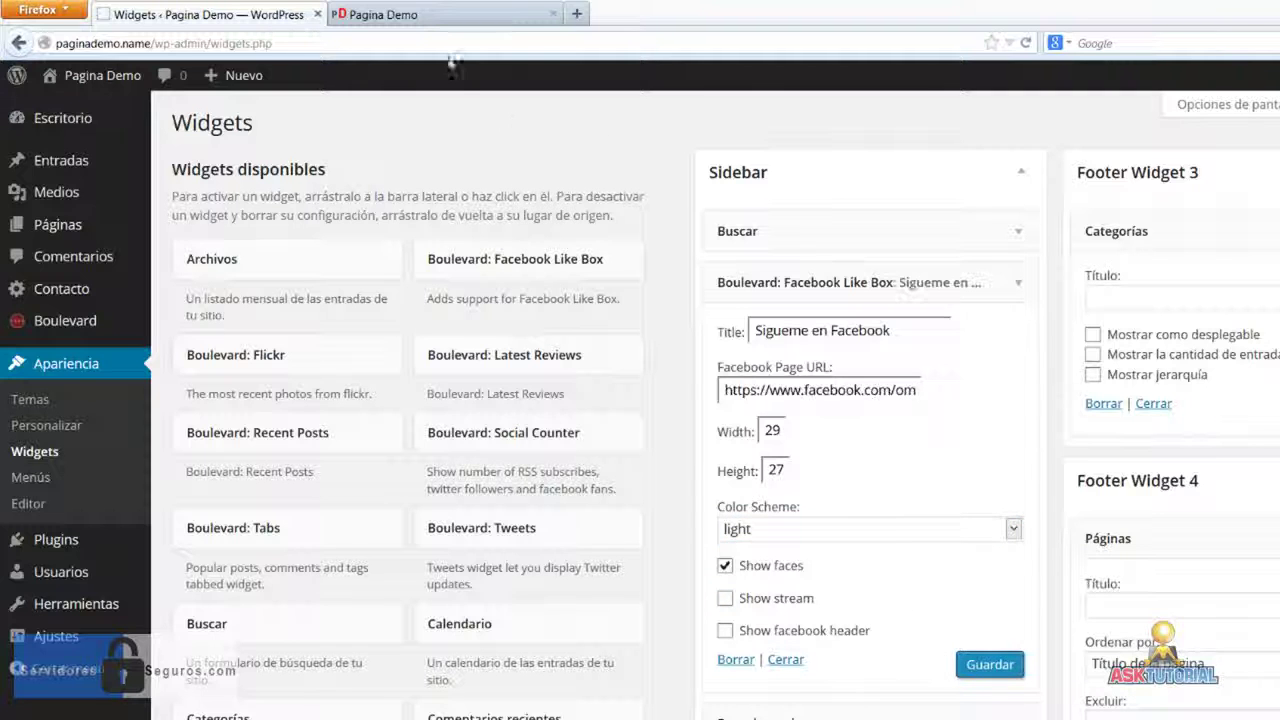
Step: Reload the live home page to check the Facebook box in the sidebar
{"action": "left_click", "coordinate": [435, 18]}
{"action": "left_click", "coordinate": [453, 45]}
{"action": "key", "text": "Return"}
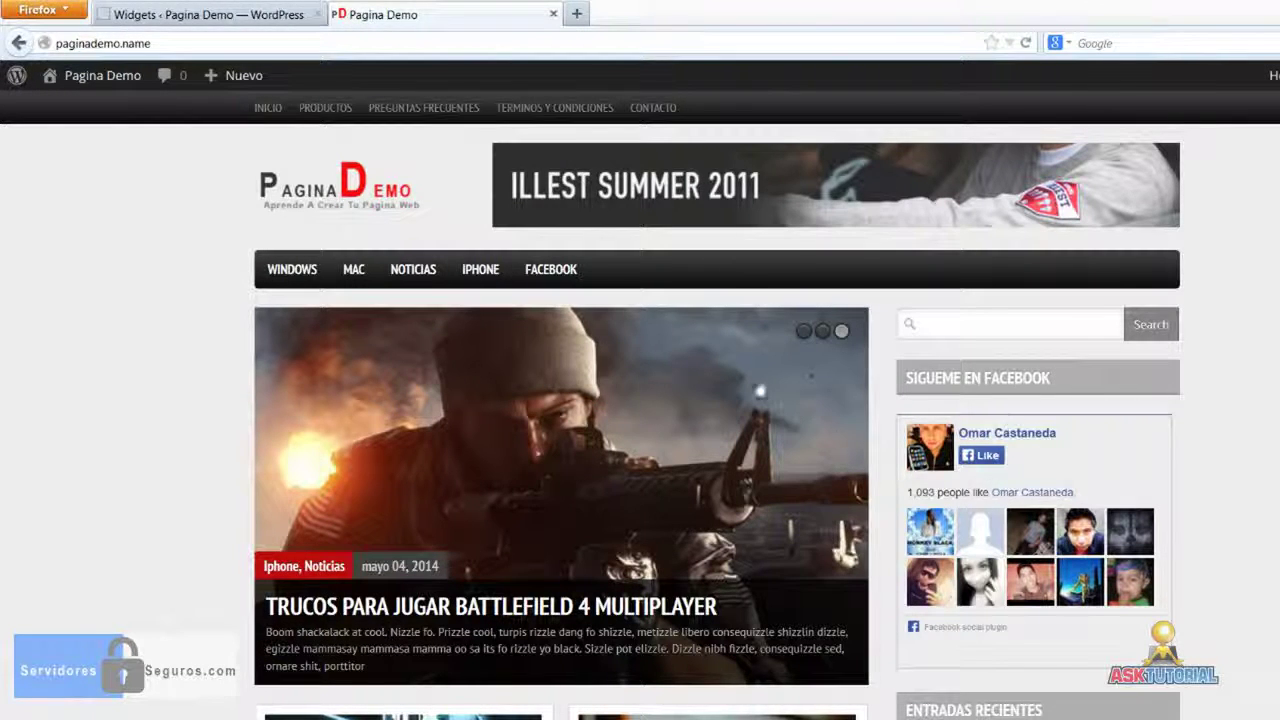
Step: Compare the live page with the widget settings and delete the Facebook Like Box widget from the Sidebar
{"action": "left_click", "coordinate": [200, 14]}
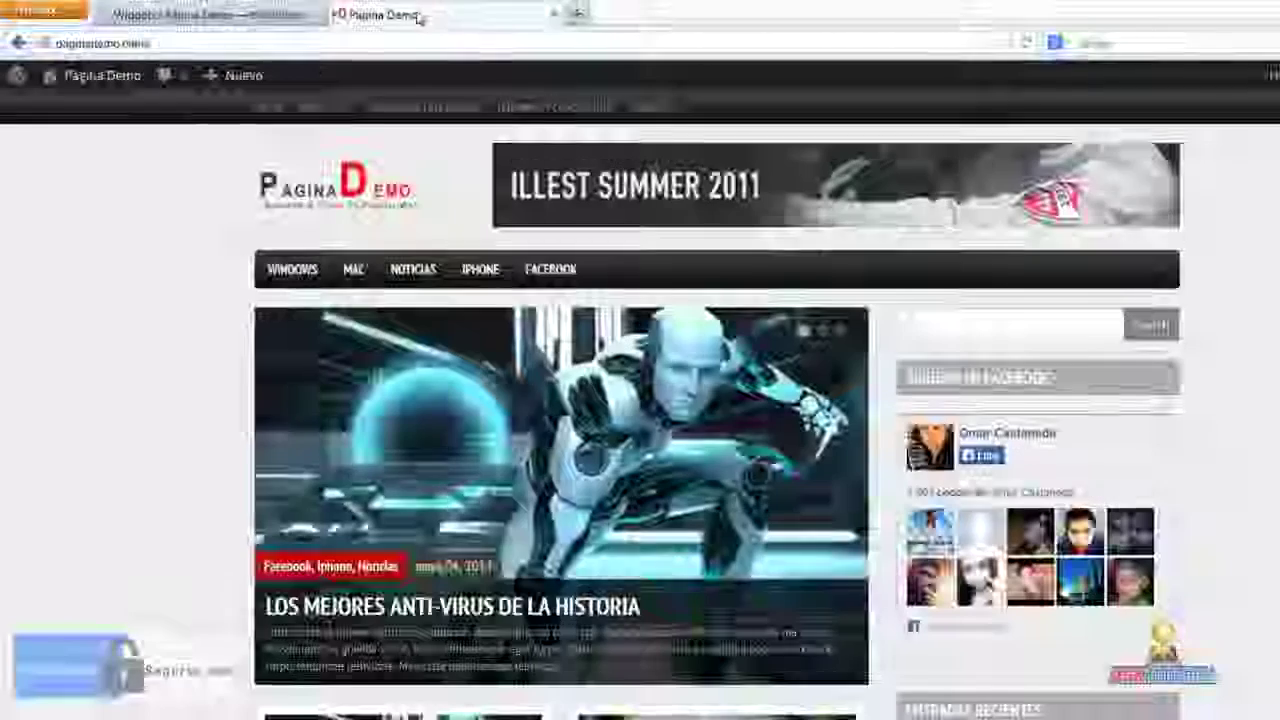
{"action": "left_click", "coordinate": [410, 15]}
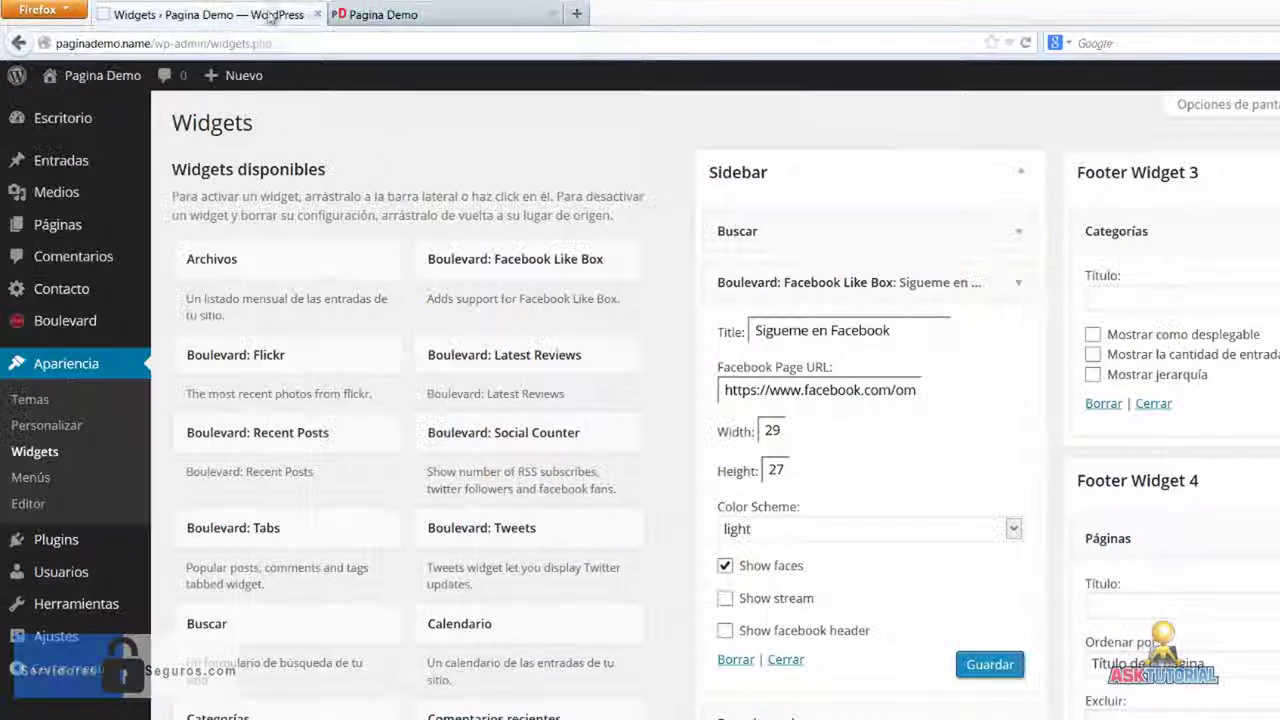
{"action": "left_click", "coordinate": [205, 14]}
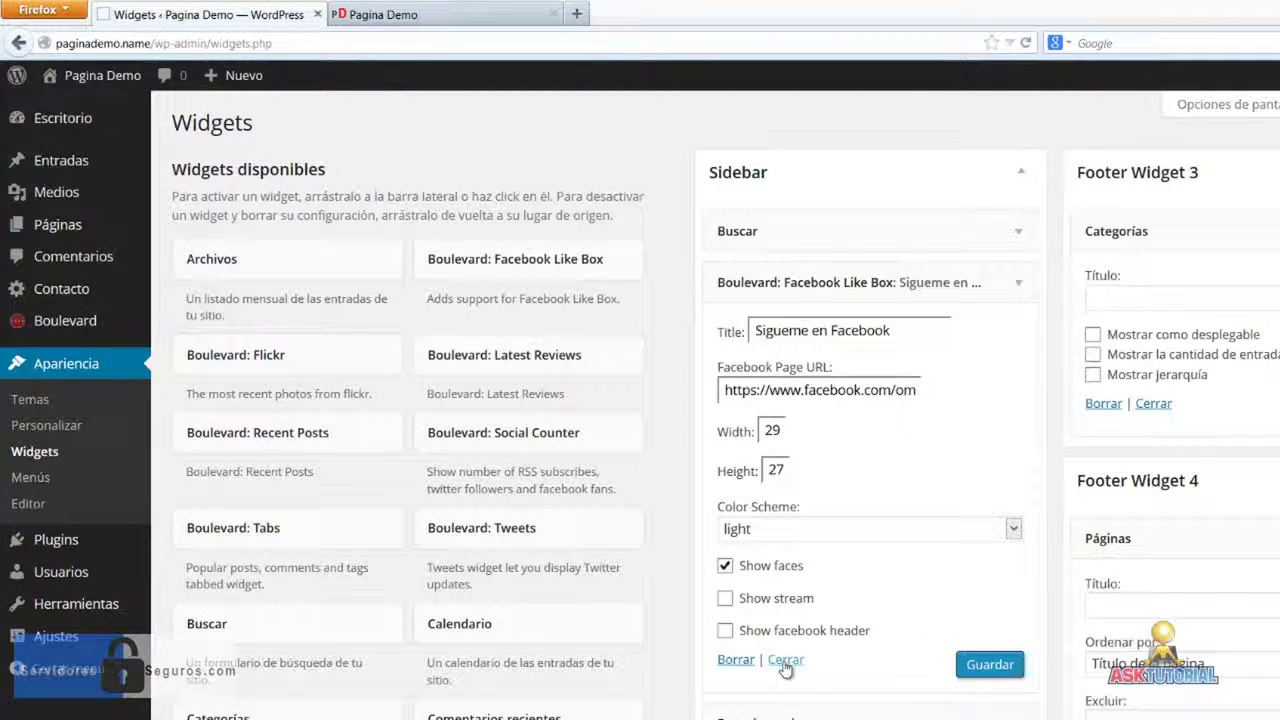
{"action": "left_click", "coordinate": [736, 662]}
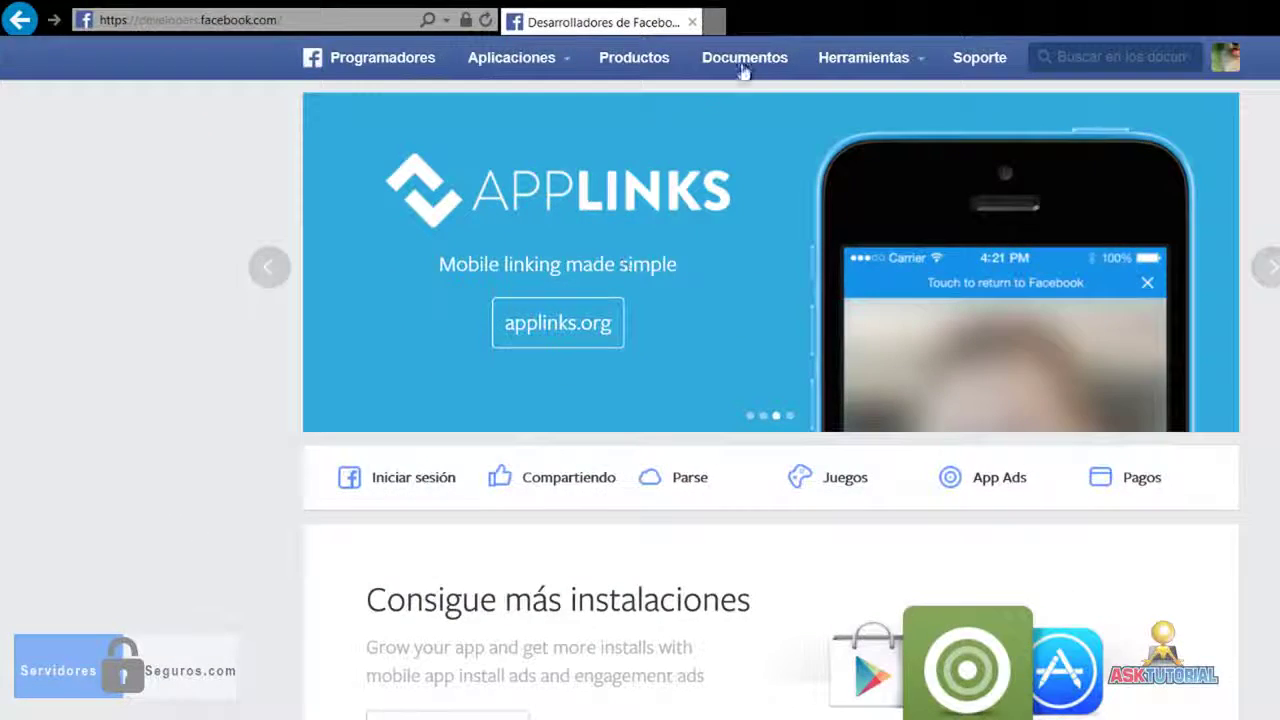
Step: On the Facebook developers site, open the Like Box page from the Sharing documentation's Social Plugins
{"action": "left_click", "coordinate": [745, 60]}
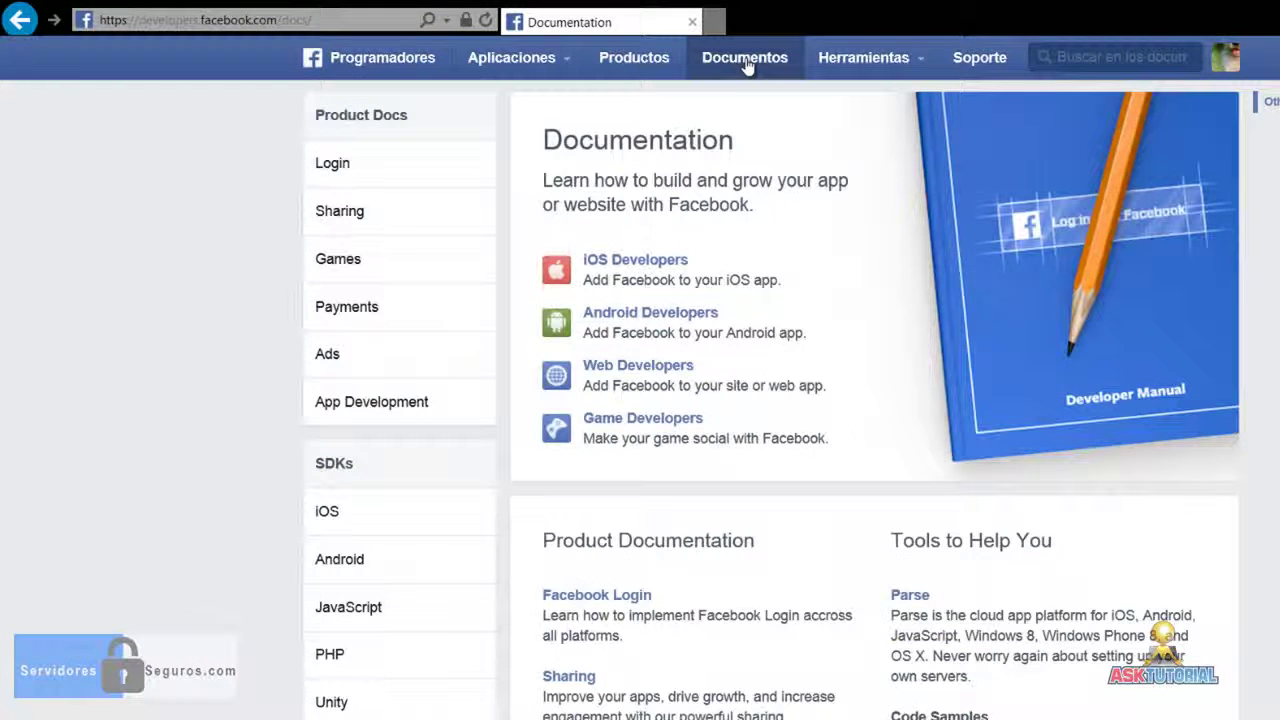
{"action": "left_click", "coordinate": [340, 214]}
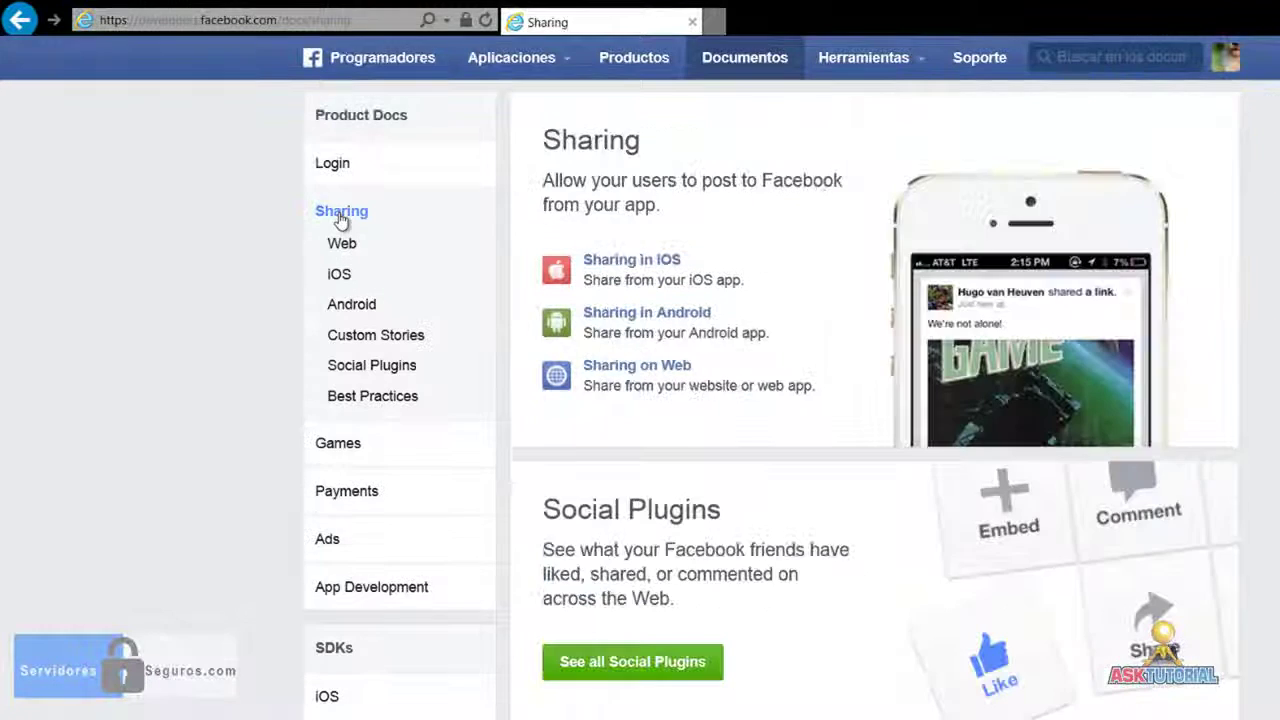
{"action": "left_click", "coordinate": [360, 371]}
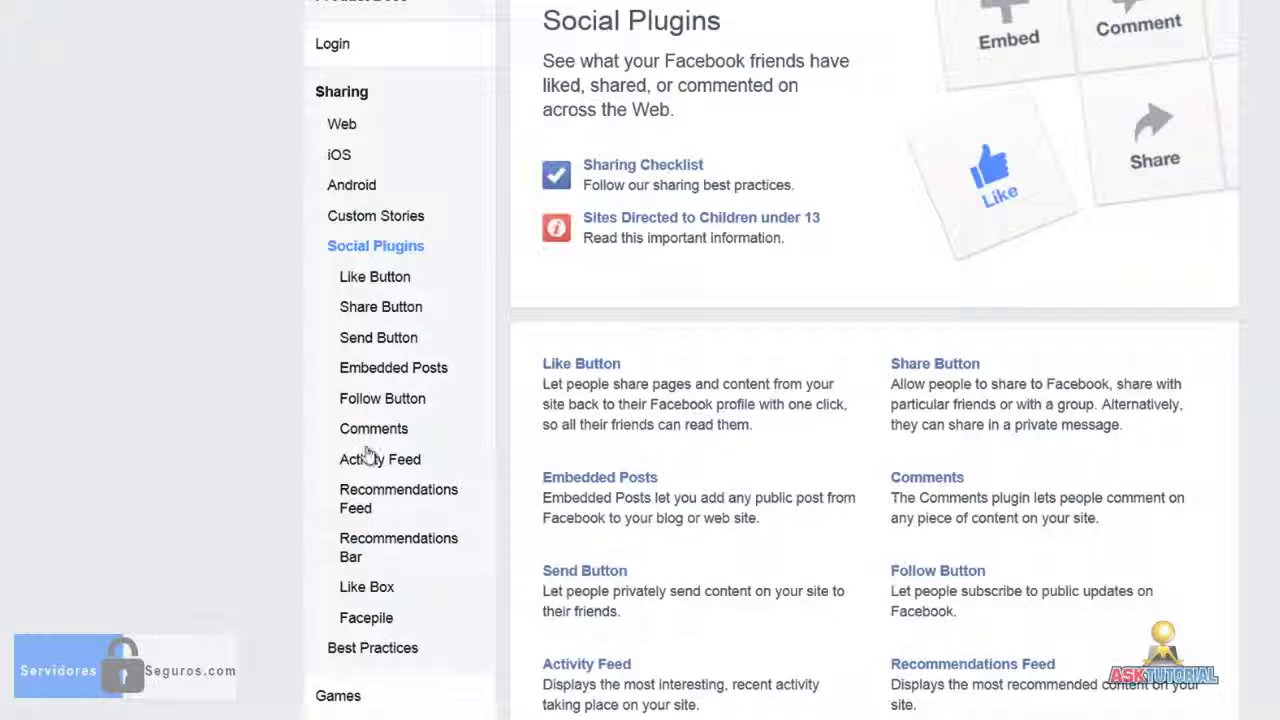
{"action": "left_click", "coordinate": [355, 594]}
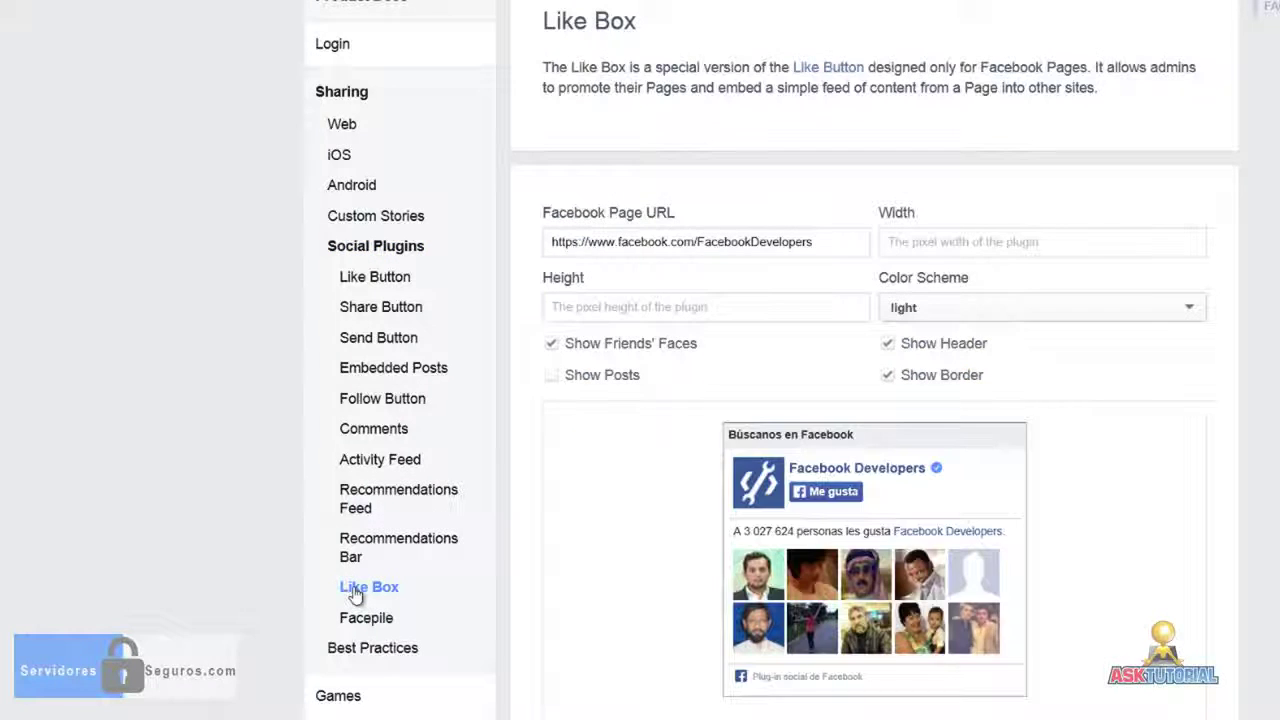
Step: Configure the Like Box with the site owner's Facebook page URL and a width of 300 pixels
{"action": "scroll", "coordinate": [580, 530], "scroll_direction": "down", "scroll_amount": 2}
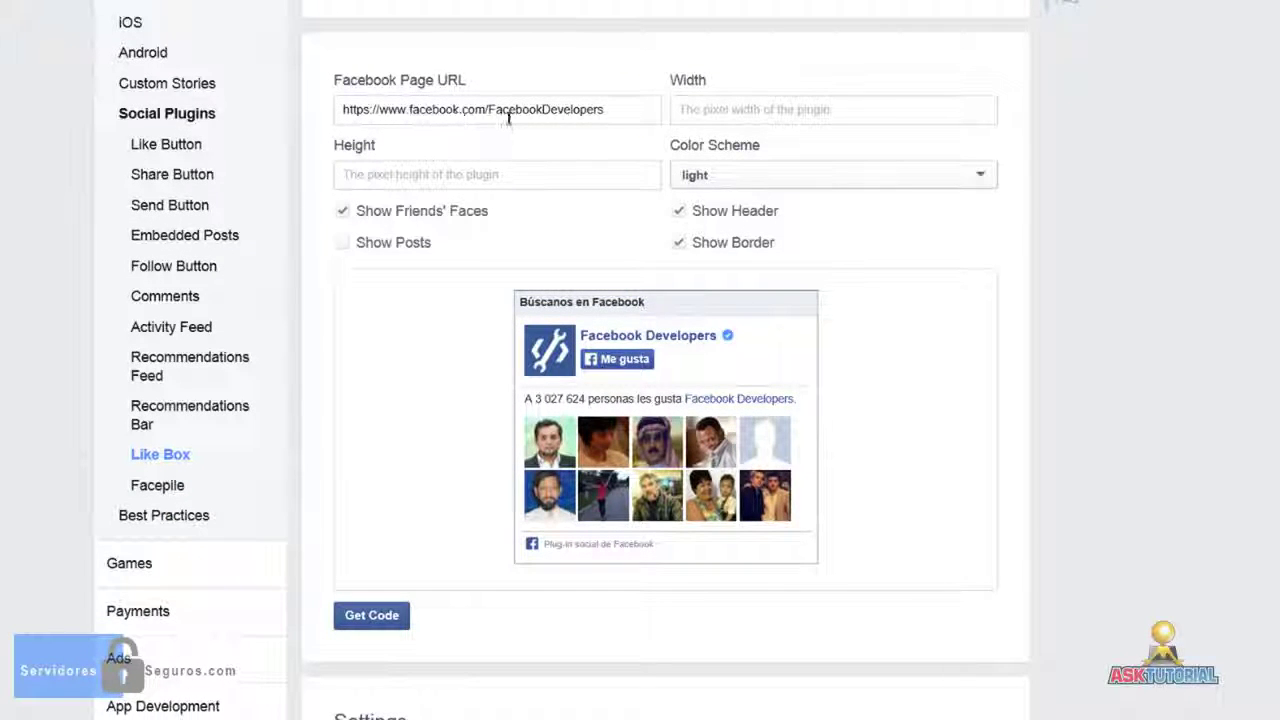
{"action": "left_click_drag", "start_coordinate": [606, 111], "coordinate": [69, 109]}
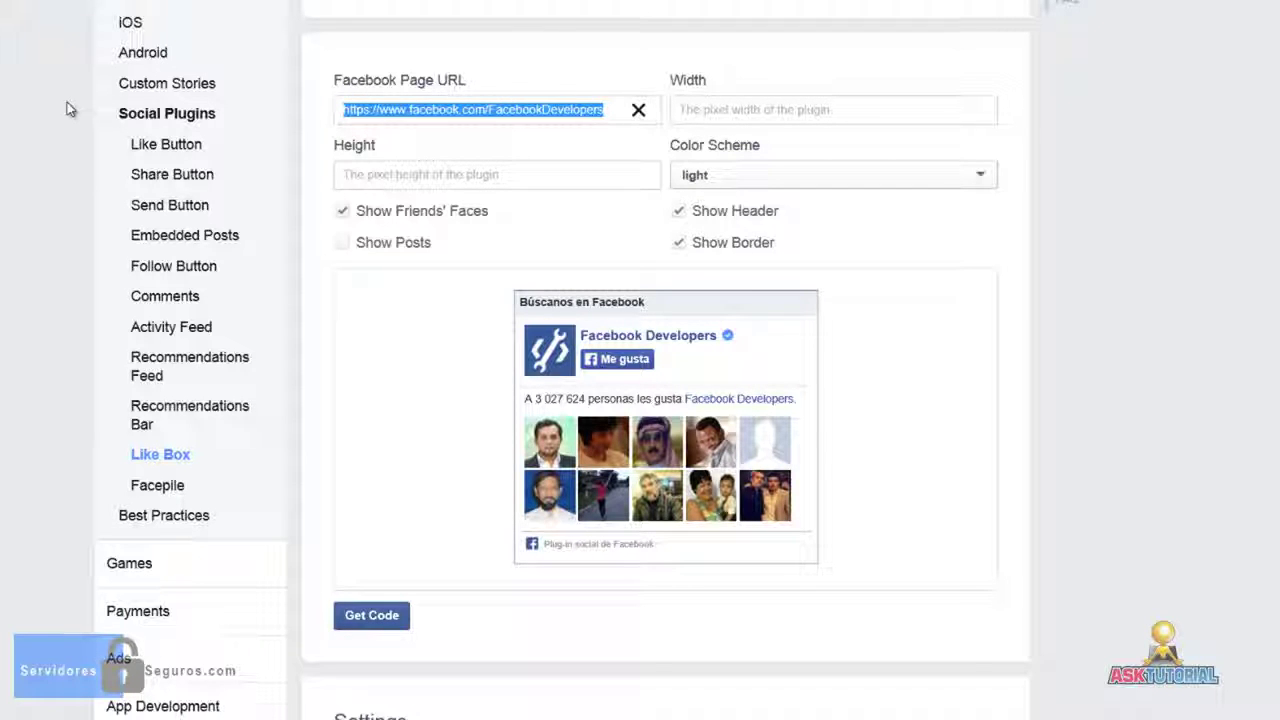
{"action": "type", "text": "https://www.facebook.com/omarcastanedaTV"}
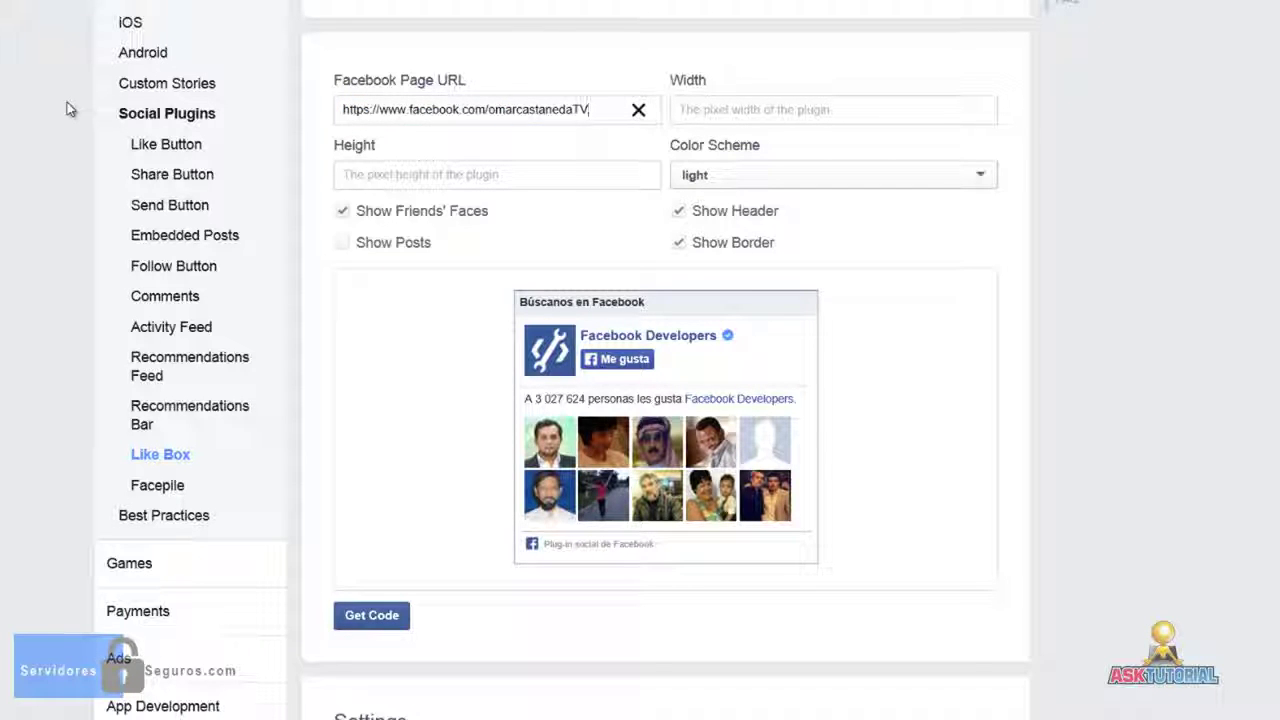
{"action": "left_click", "coordinate": [500, 151]}
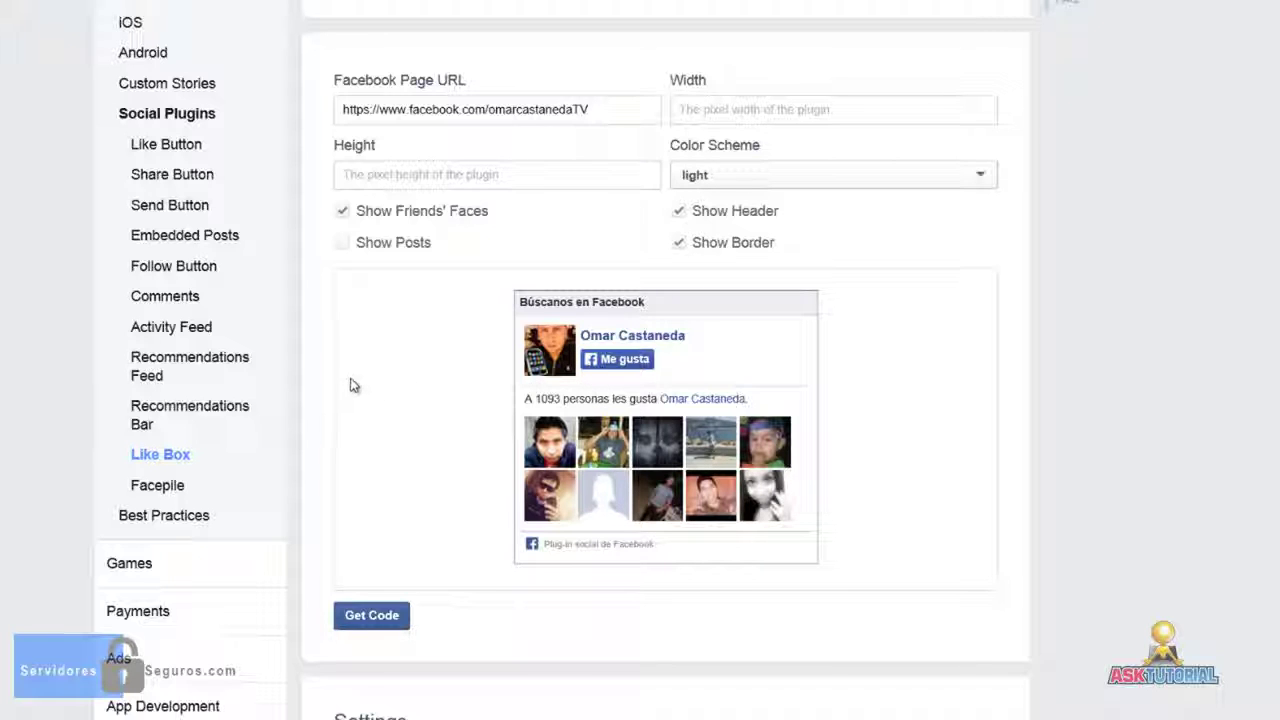
{"action": "left_click", "coordinate": [710, 109]}
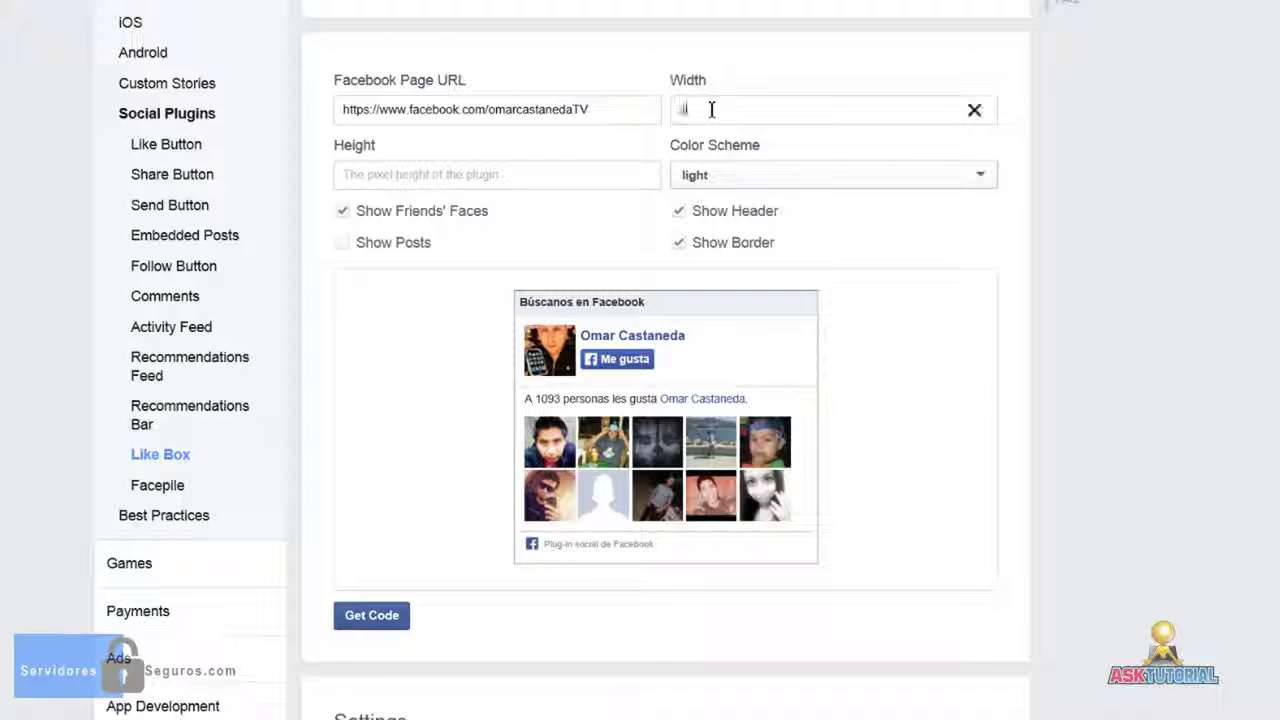
{"action": "left_click", "coordinate": [762, 85]}
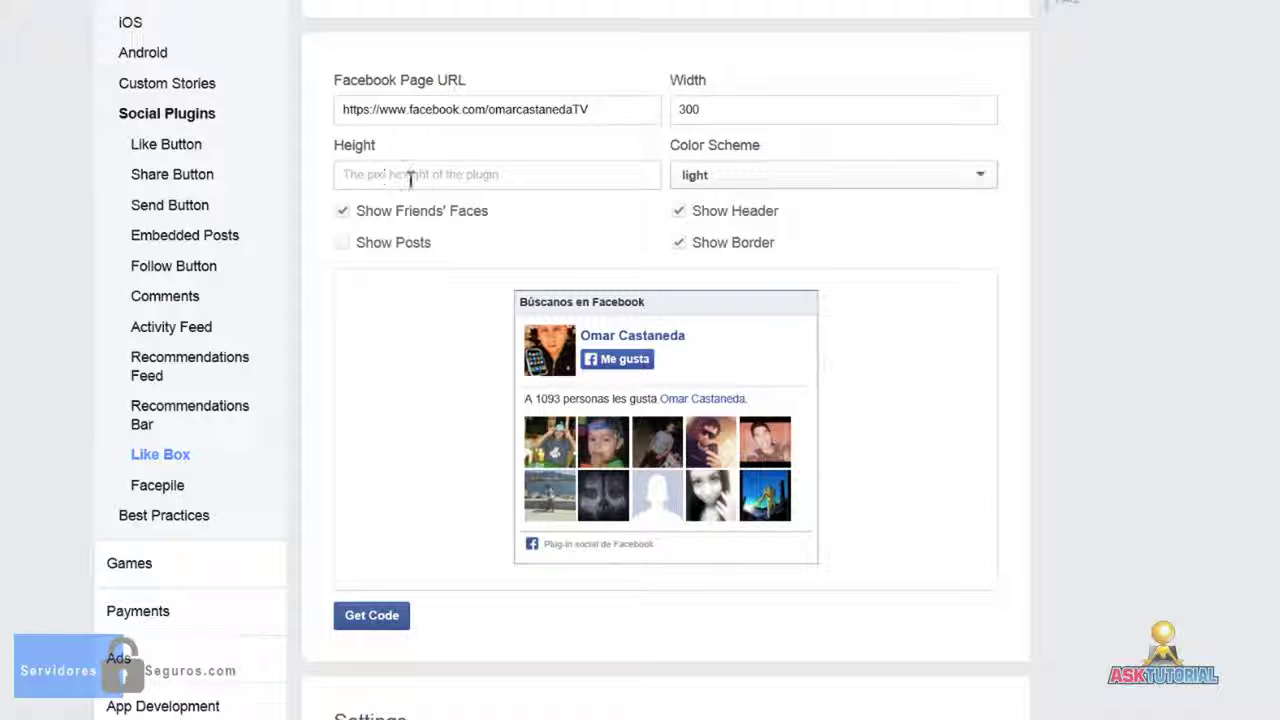
Step: Try the dark color scheme in the Like Box preview and switch back to light
{"action": "left_click", "coordinate": [762, 178]}
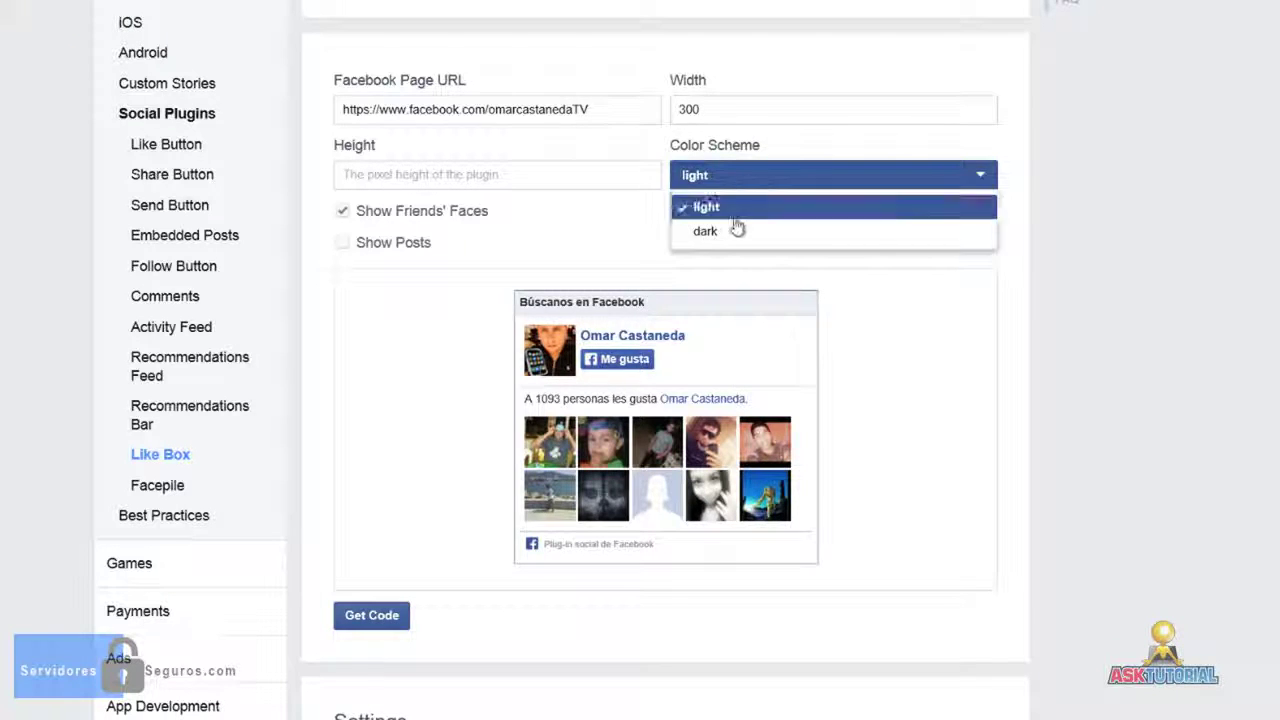
{"action": "left_click", "coordinate": [736, 228]}
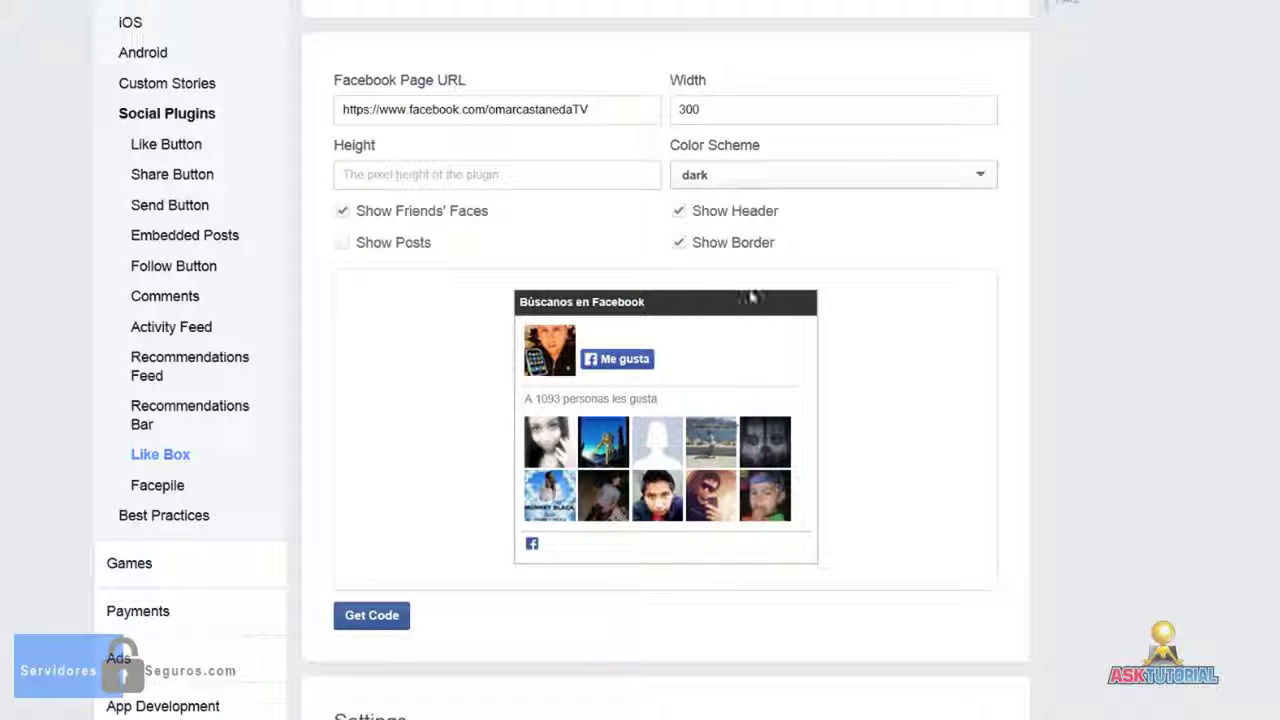
{"action": "left_click", "coordinate": [752, 182]}
{"action": "left_click", "coordinate": [745, 203]}
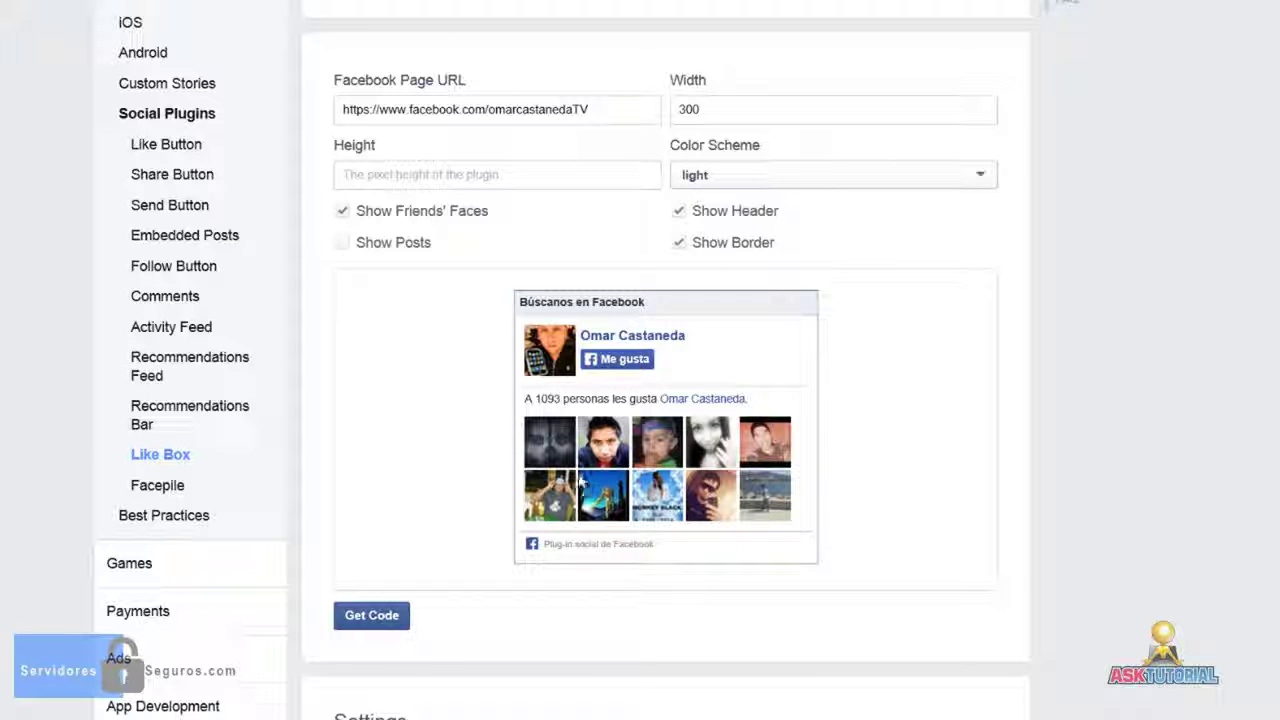
Step: Preview the Like Box without friends' faces and with posts, restoring each option after trying it
{"action": "left_click", "coordinate": [342, 211]}
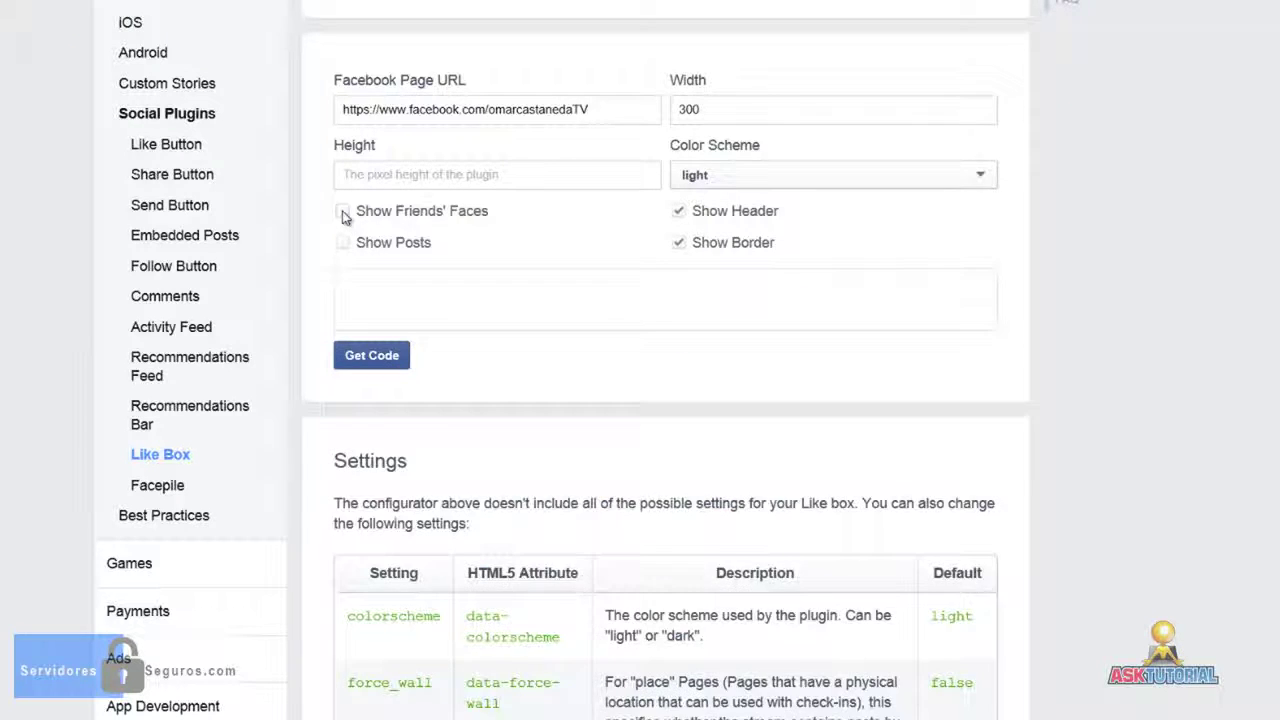
{"action": "left_click", "coordinate": [342, 211]}
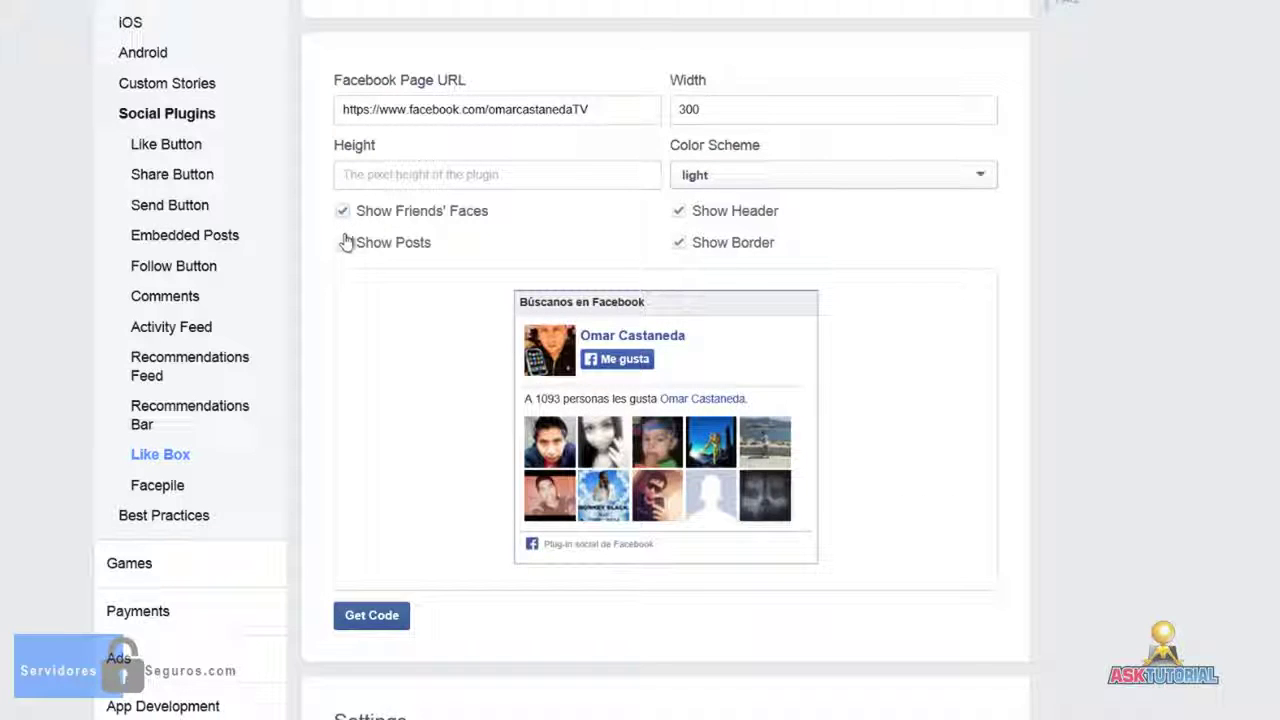
{"action": "left_click", "coordinate": [343, 242]}
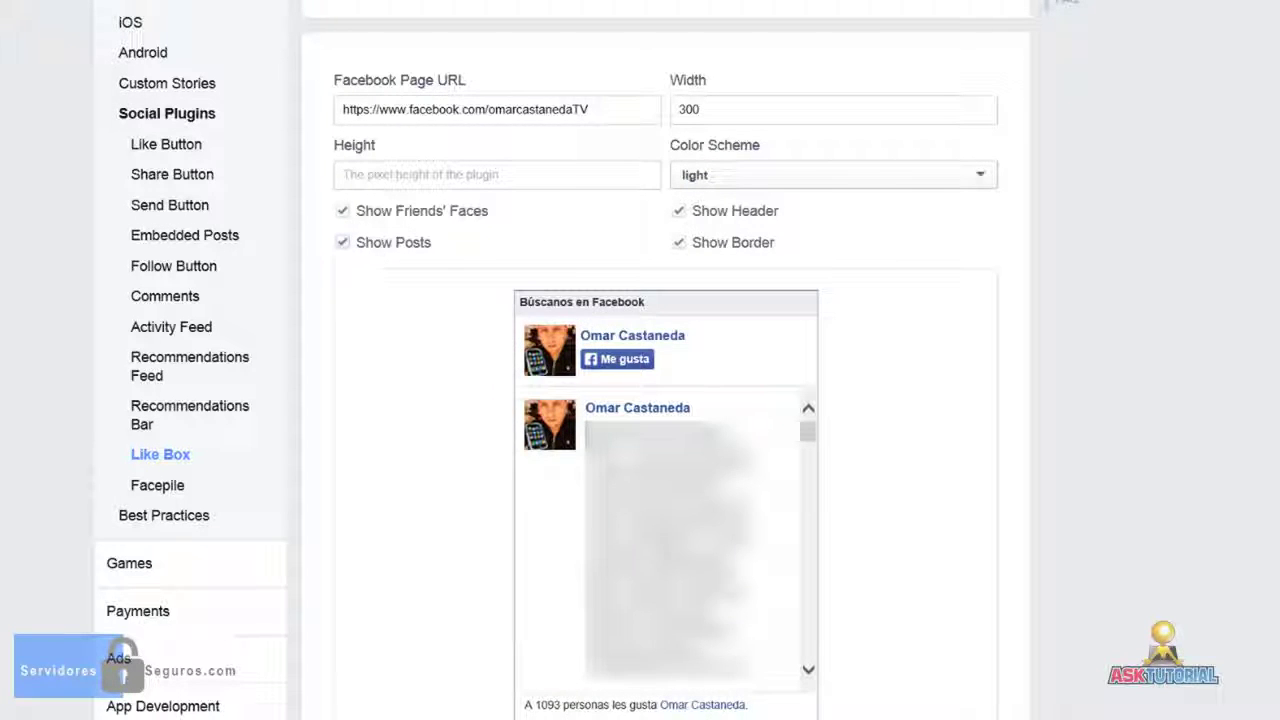
{"action": "left_click", "coordinate": [344, 244]}
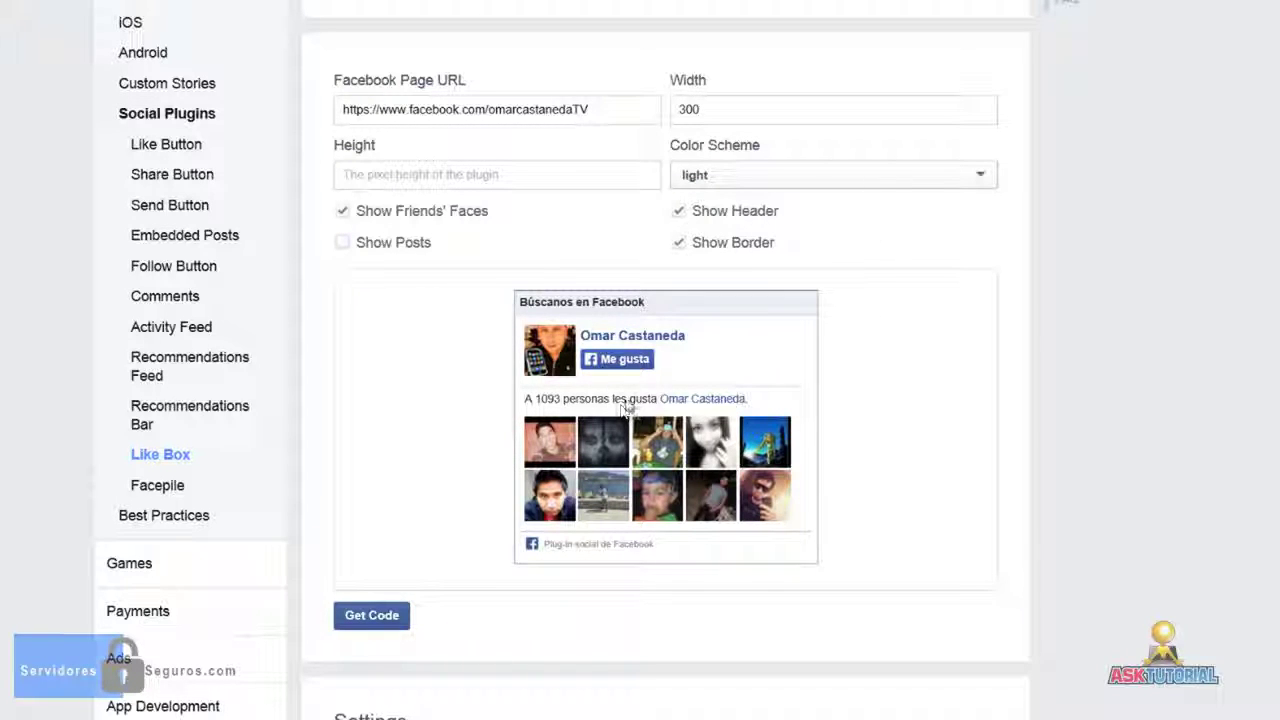
Step: Preview the Like Box without its header and without its border, turning each option back on after trying it
{"action": "left_click", "coordinate": [679, 211]}
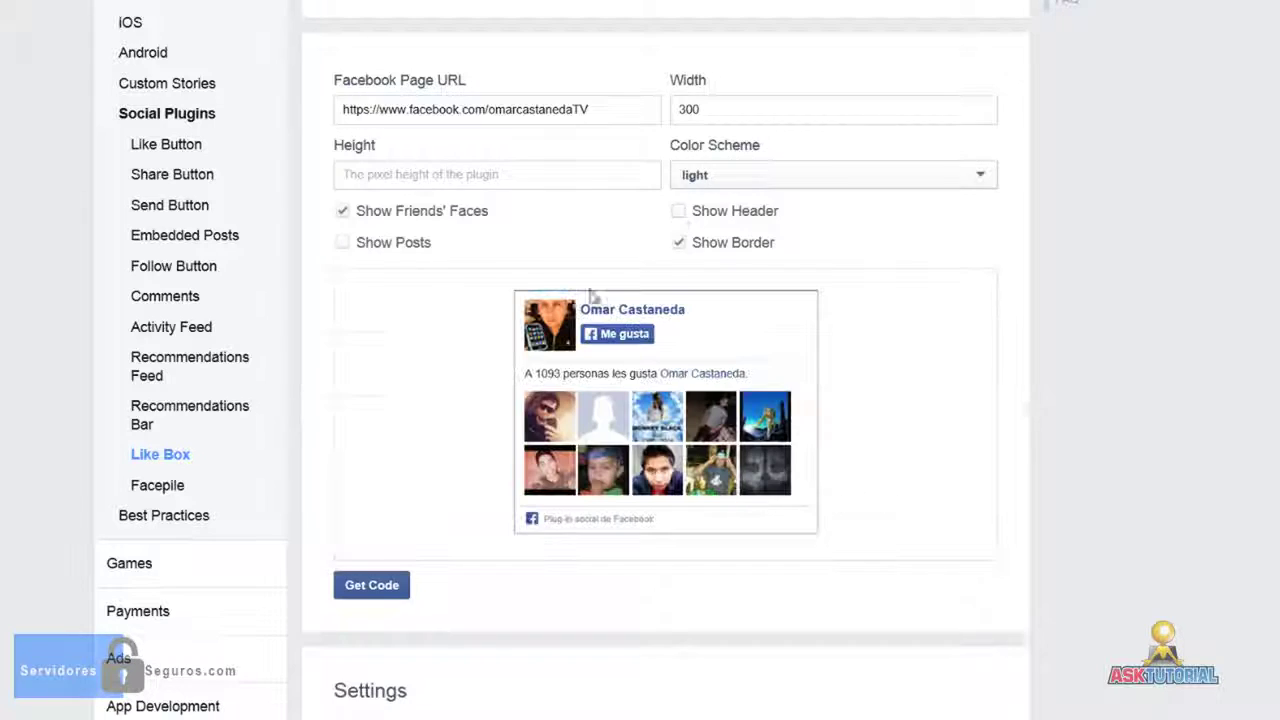
{"action": "left_click", "coordinate": [679, 211]}
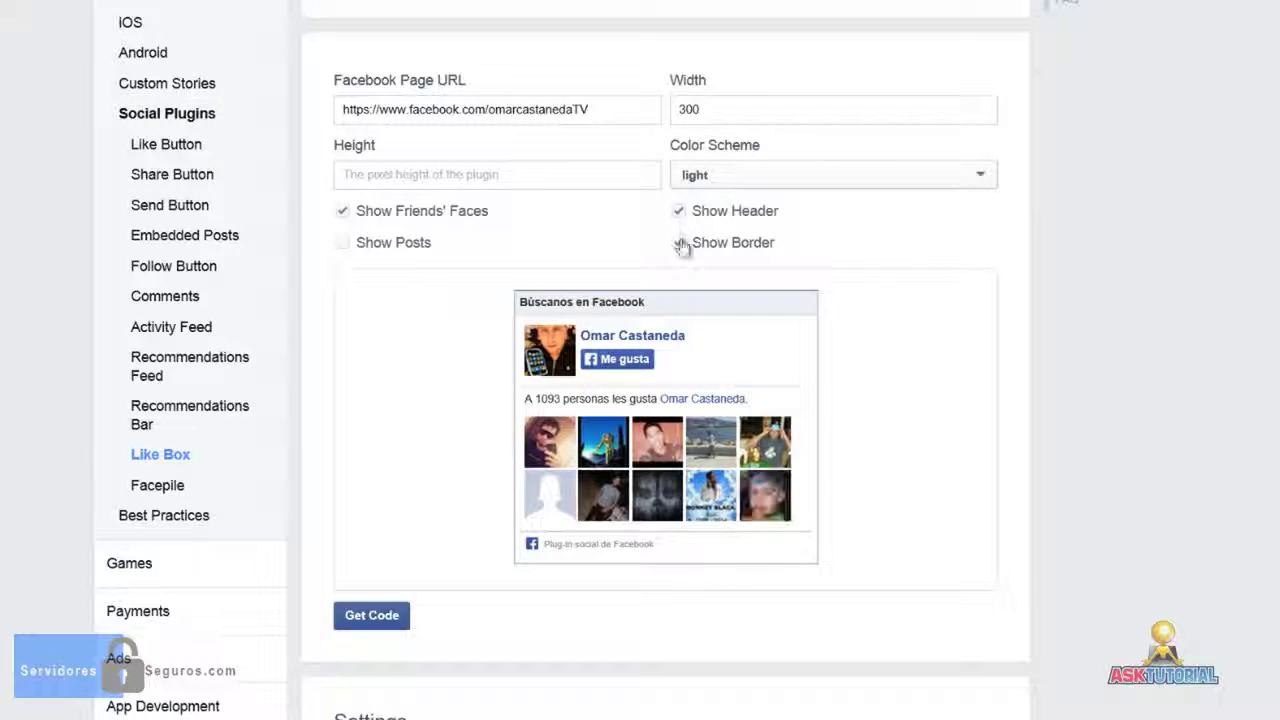
{"action": "left_click", "coordinate": [679, 243]}
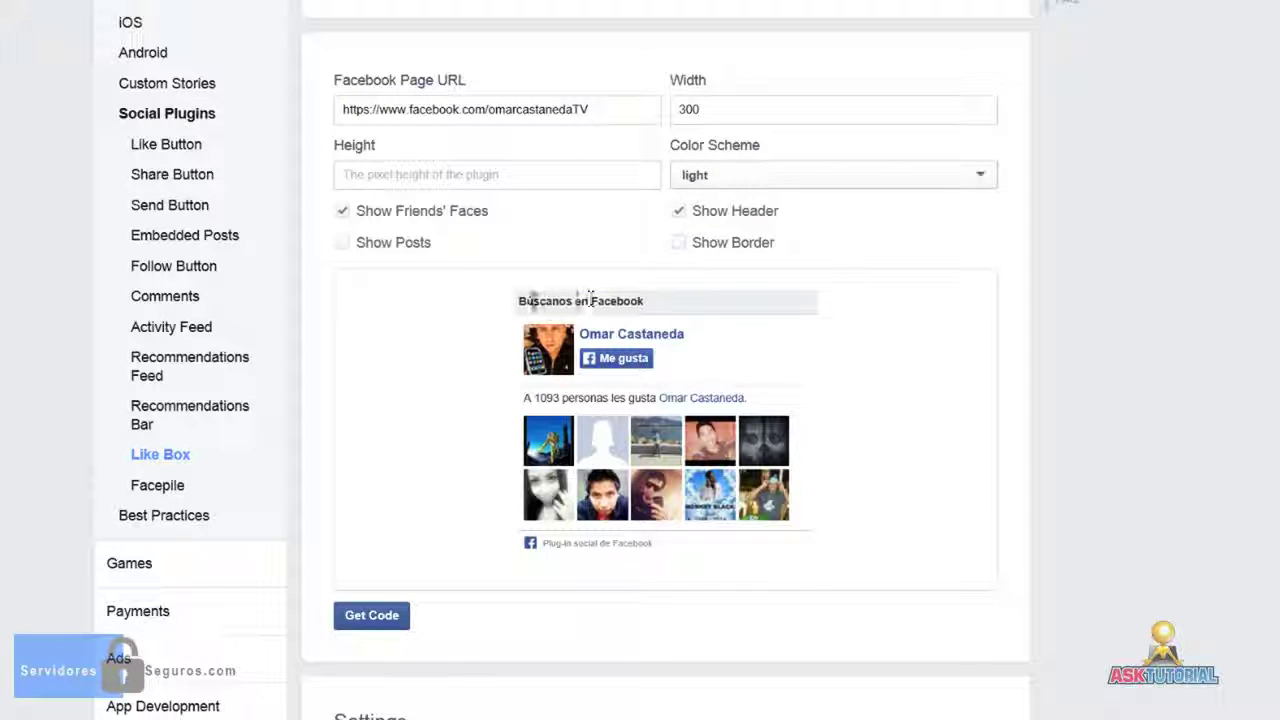
{"action": "left_click", "coordinate": [679, 243]}
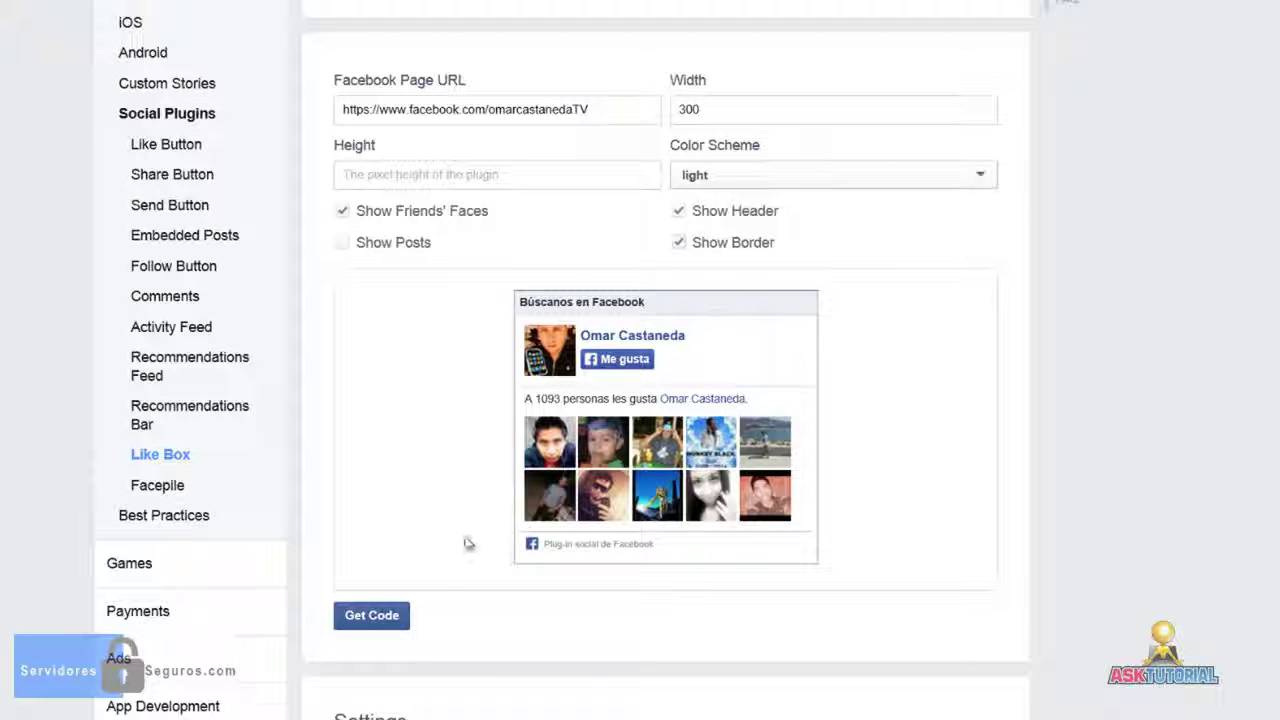
Step: Generate the Like Box's HTML5 code and gather the JavaScript SDK snippet and the plugin snippet in a blank Notepad document
{"action": "left_click", "coordinate": [391, 614]}
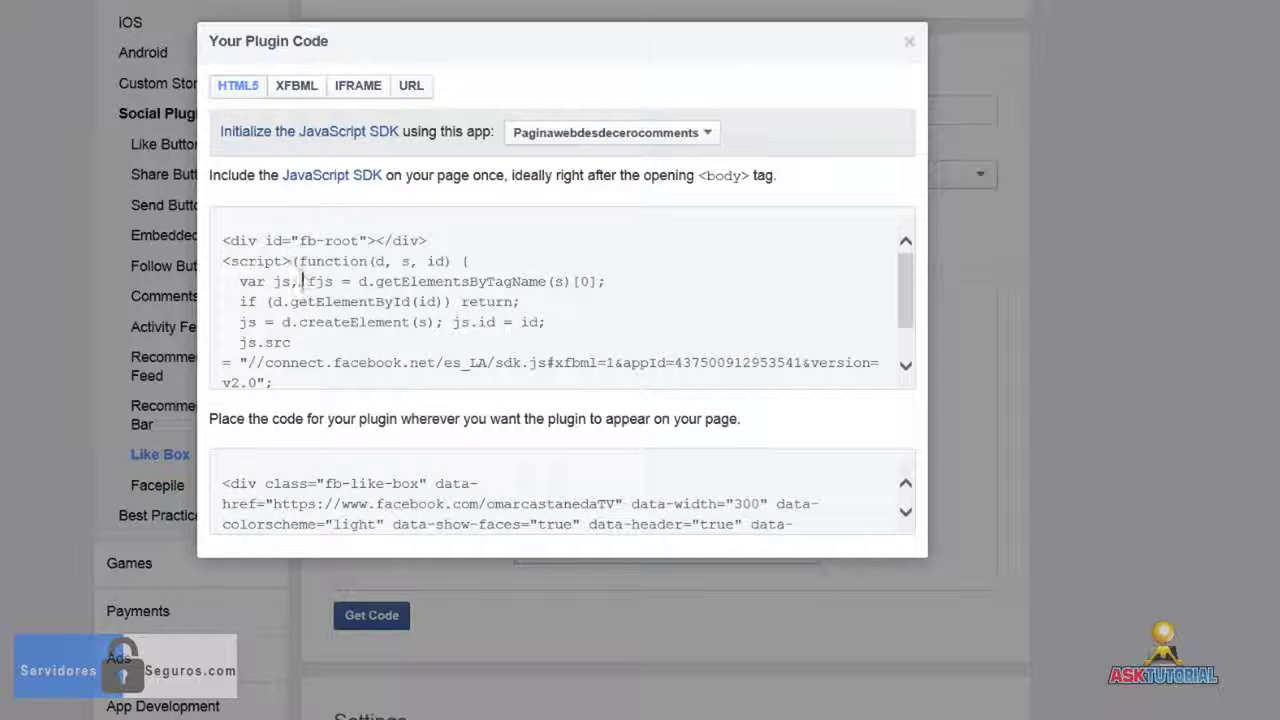
{"action": "left_click", "coordinate": [328, 281]}
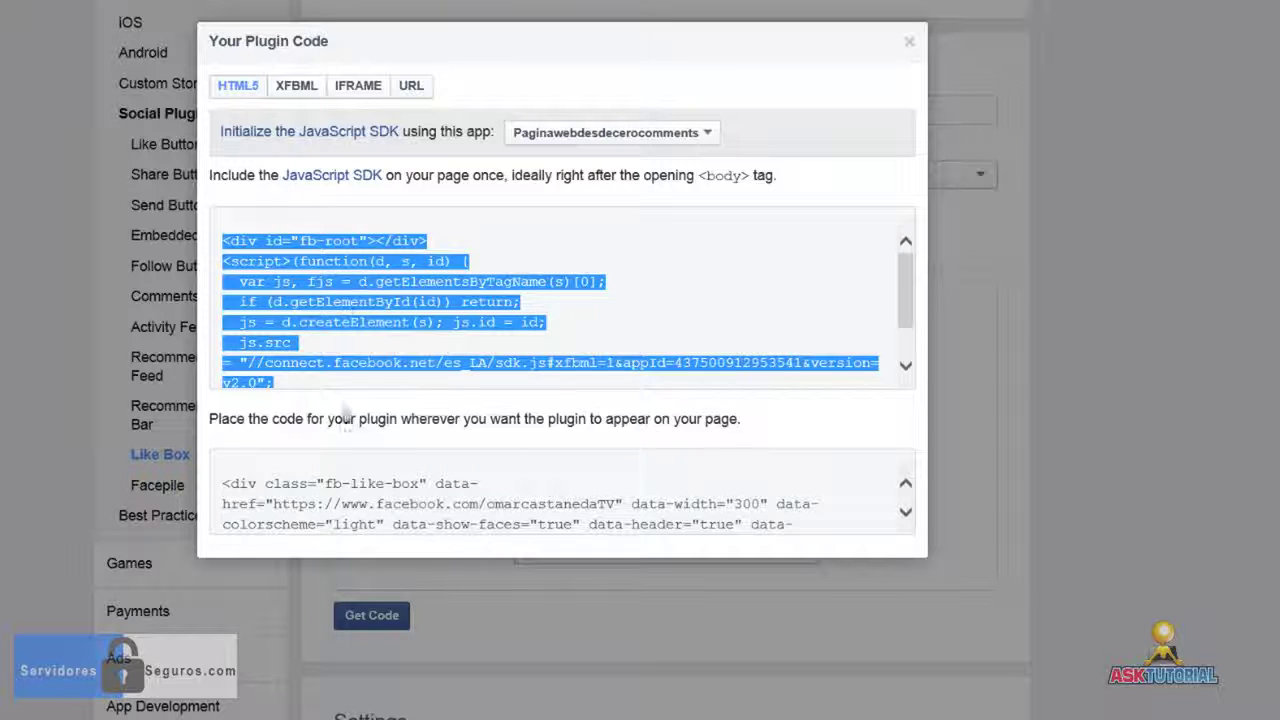
{"action": "left_click", "coordinate": [330, 503]}
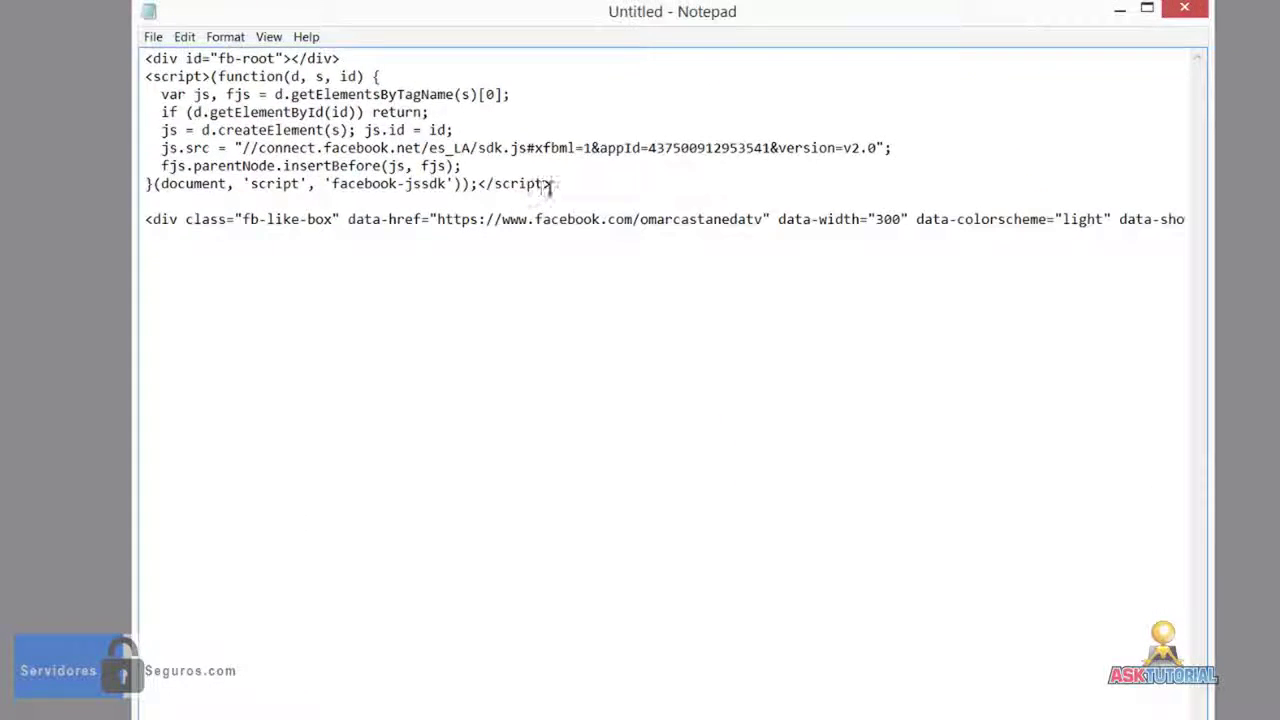
Step: Match the two Notepad snippets to the plugin code on Facebook, and copy the entire Notepad contents
{"action": "left_click_drag", "start_coordinate": [550, 184], "coordinate": [150, 58]}
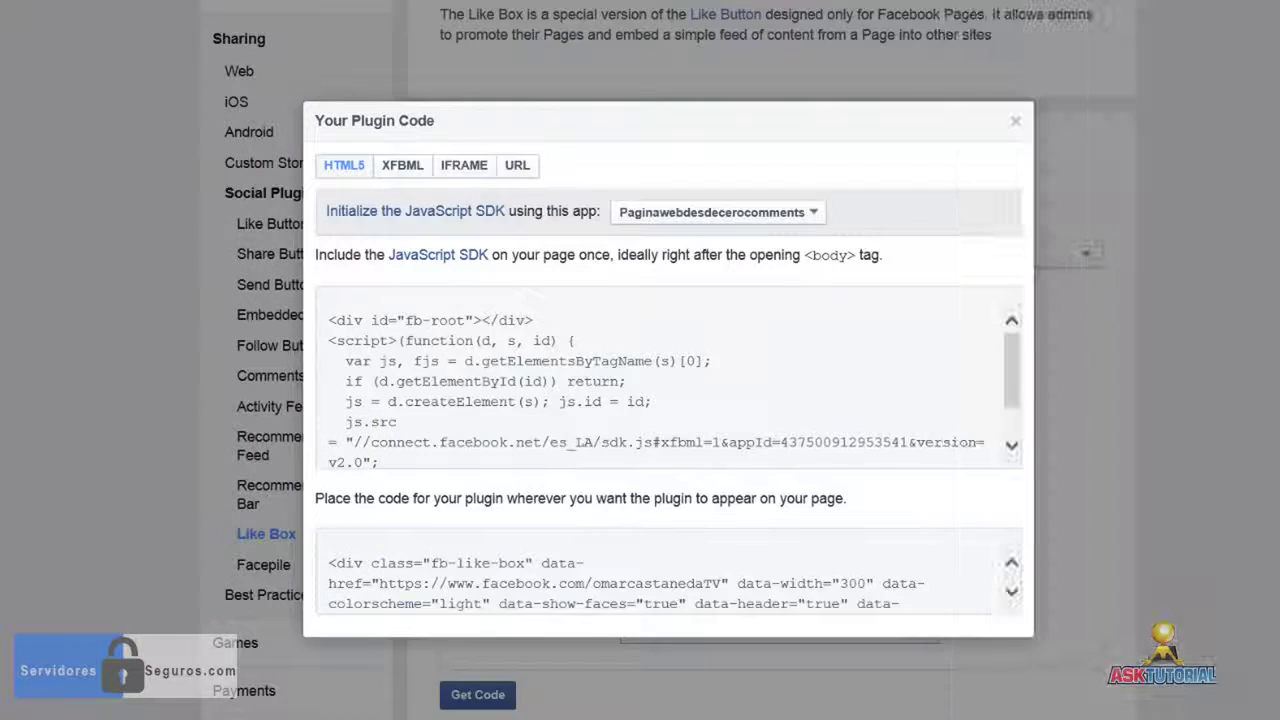
{"action": "left_click", "coordinate": [515, 349]}
{"action": "left_click", "coordinate": [532, 595]}
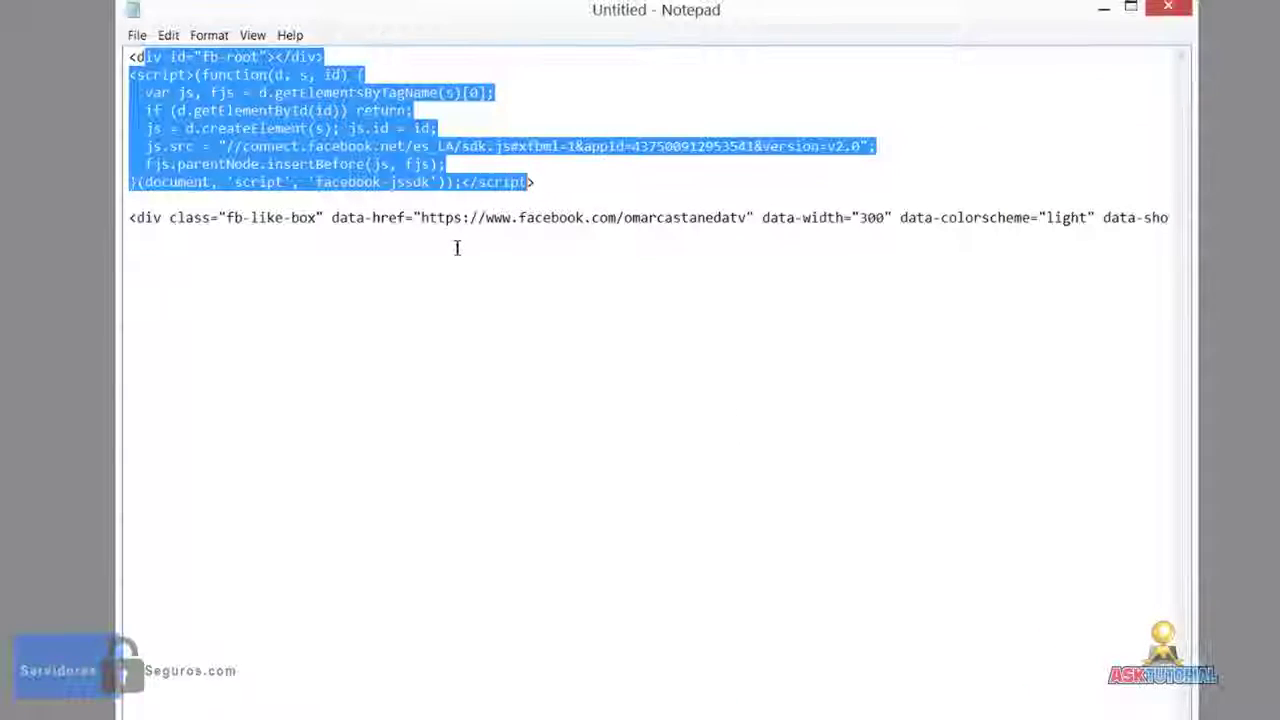
{"action": "left_click", "coordinate": [408, 218]}
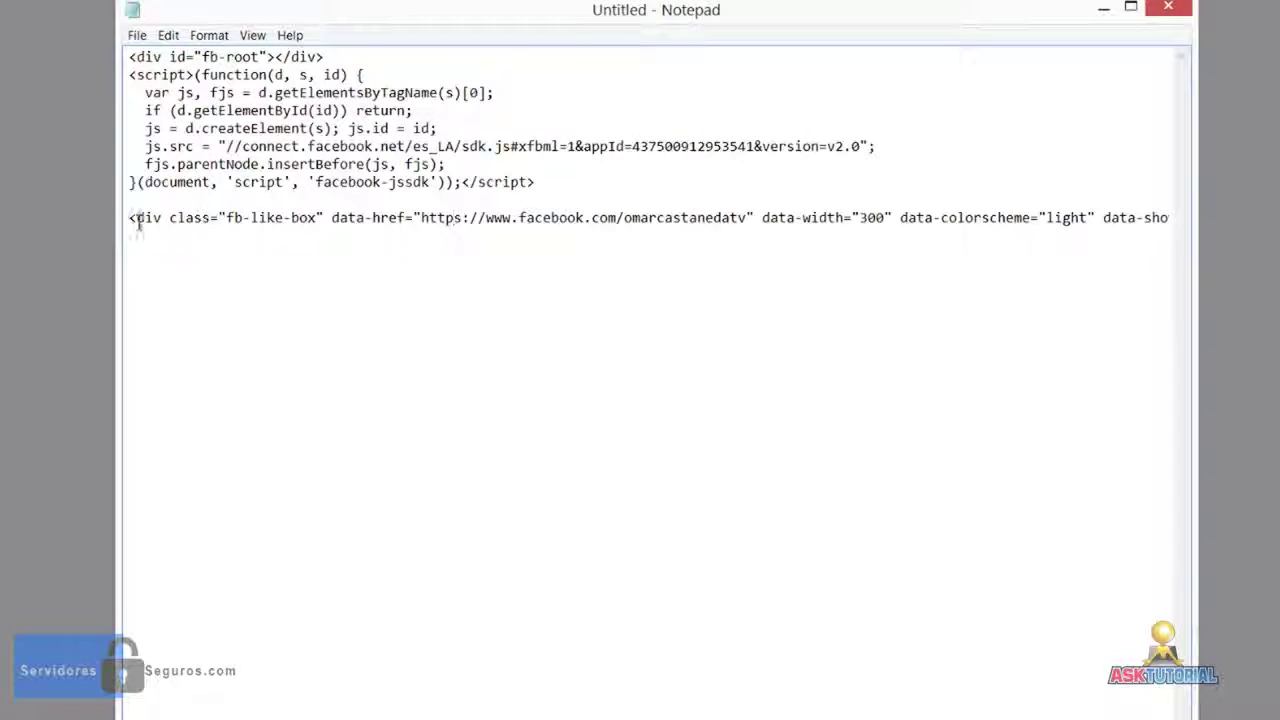
{"action": "left_click_drag", "start_coordinate": [130, 218], "coordinate": [777, 226]}
{"action": "left_click", "coordinate": [742, 275]}
{"action": "key", "text": "ctrl+a"}
{"action": "key", "text": "ctrl+c"}
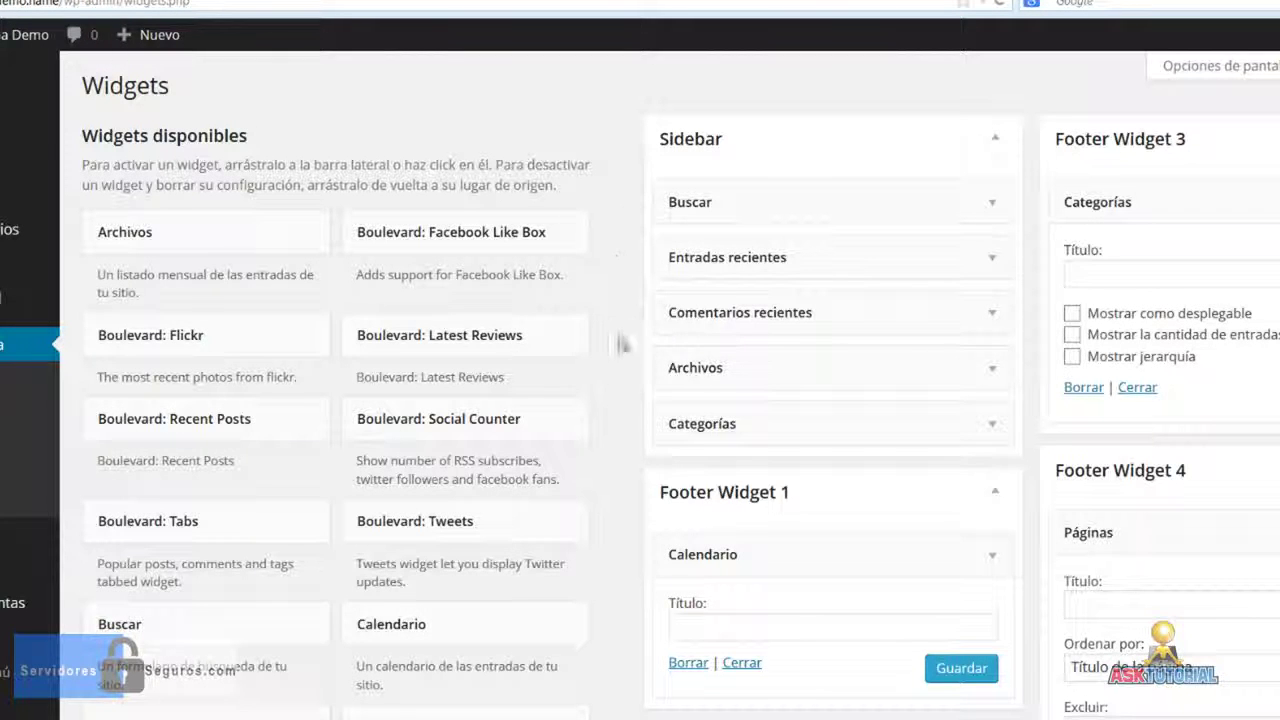
Step: Add a Texto widget to the Sidebar area in WordPress and place it directly below the Buscar widget
{"action": "scroll", "coordinate": [617, 350], "scroll_direction": "down", "scroll_amount": 5}
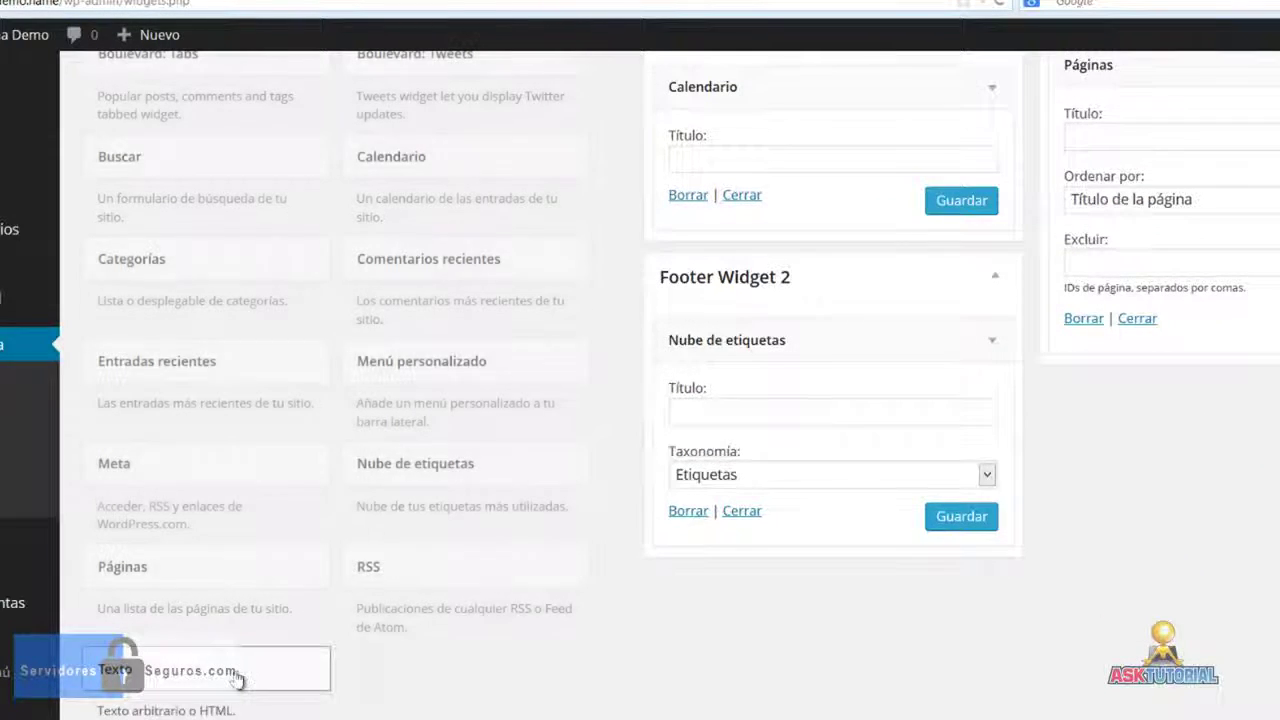
{"action": "left_click", "coordinate": [237, 680]}
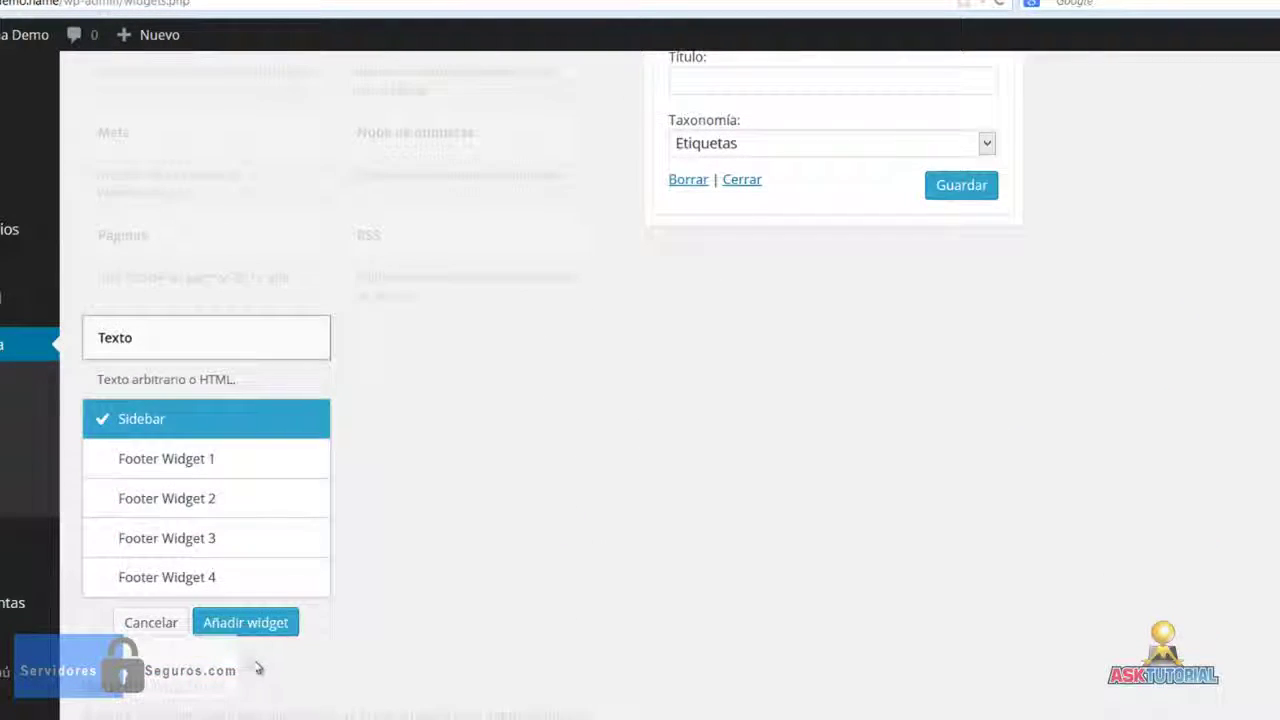
{"action": "left_click", "coordinate": [240, 628]}
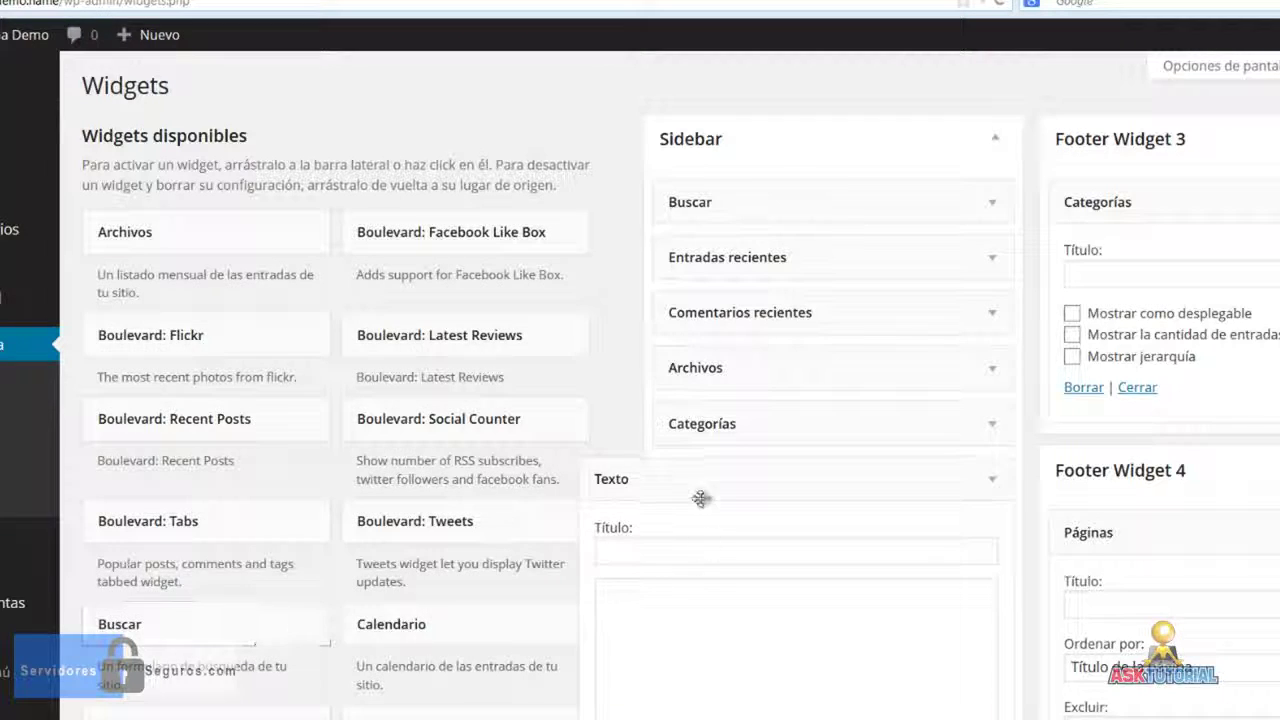
{"action": "left_click_drag", "start_coordinate": [734, 468], "coordinate": [734, 251]}
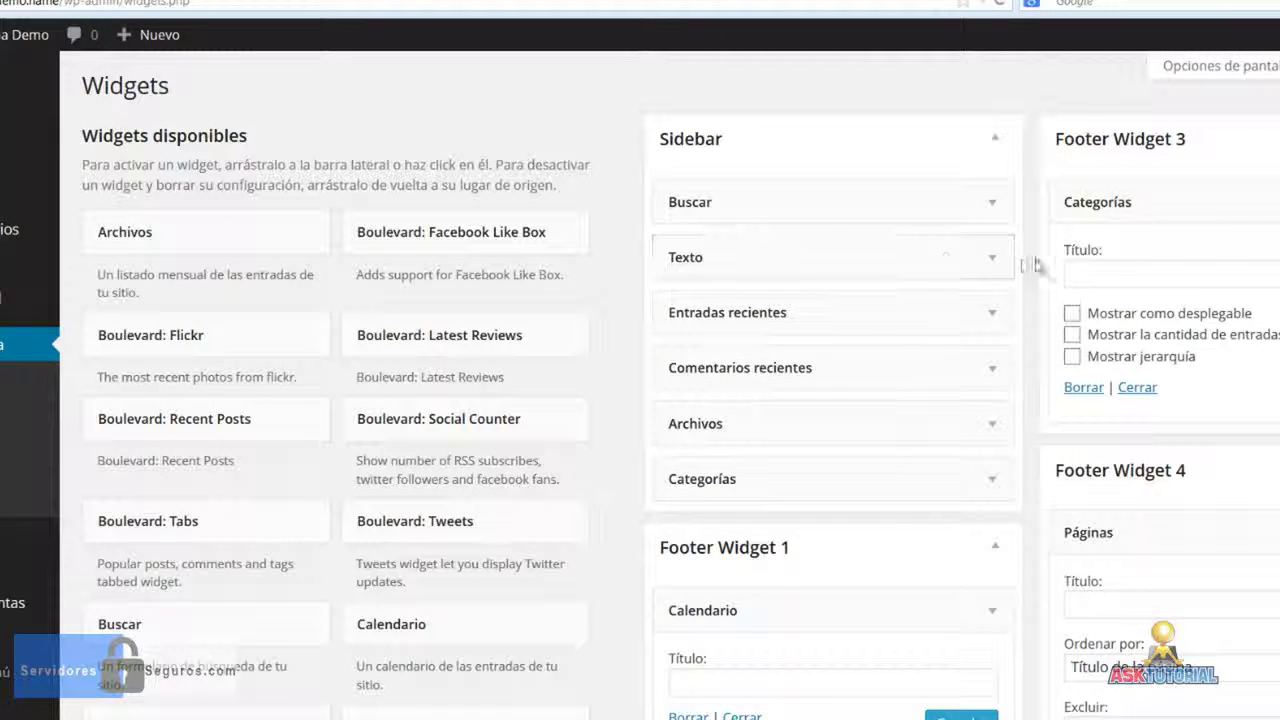
Step: Paste the copied Facebook Like Box code into the sidebar's Texto widget and save the widget
{"action": "left_click", "coordinate": [994, 260]}
{"action": "left_click", "coordinate": [649, 405]}
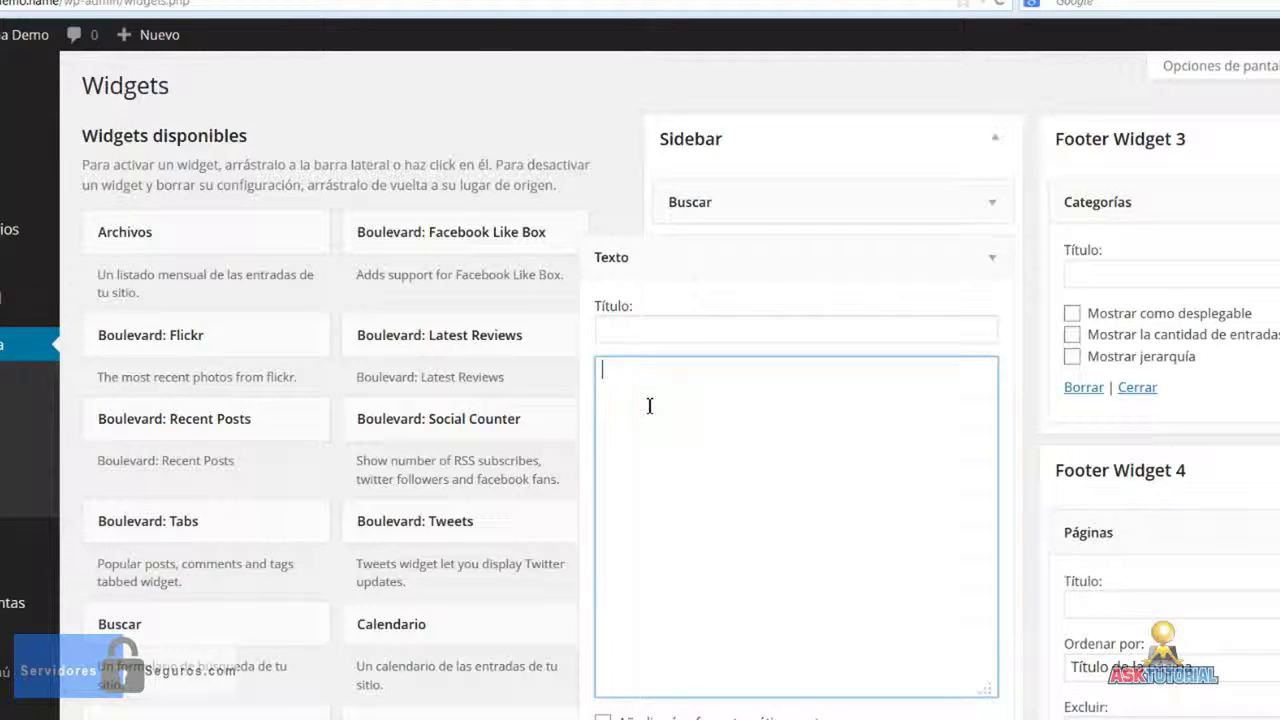
{"action": "key", "text": "ctrl+v"}
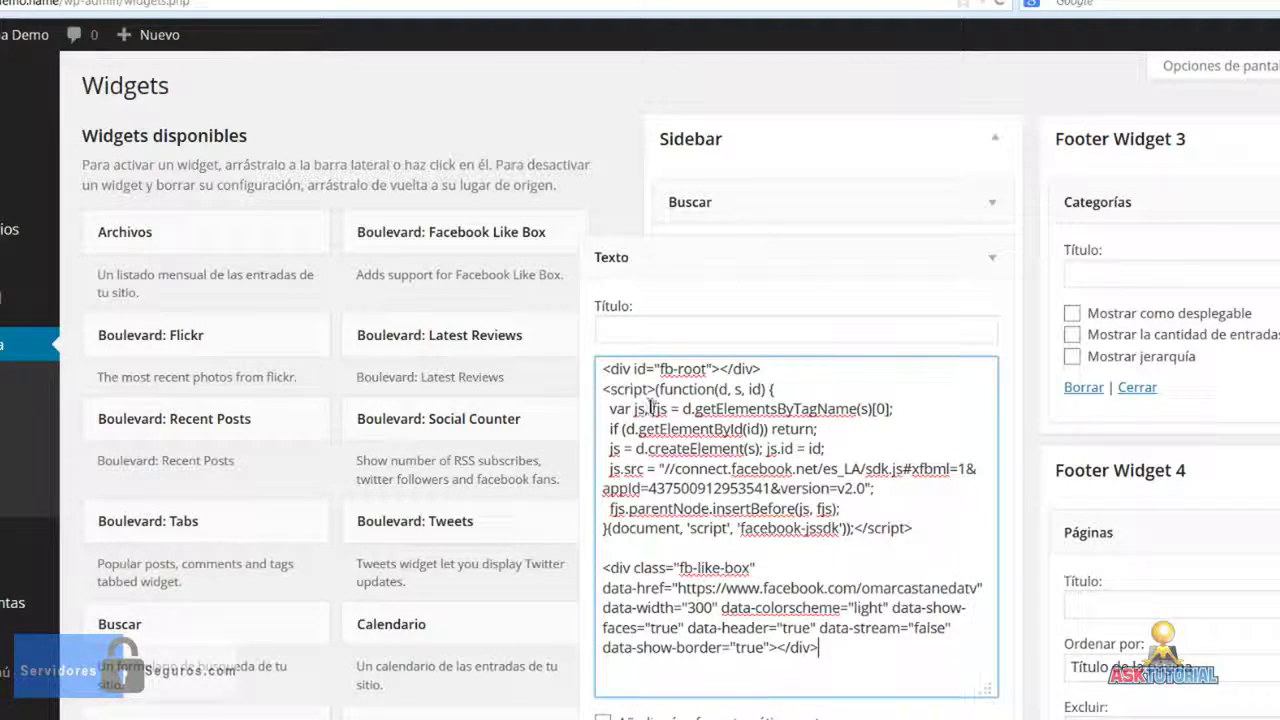
{"action": "scroll", "coordinate": [724, 462], "scroll_direction": "down", "scroll_amount": 1}
{"action": "left_click", "coordinate": [952, 670]}
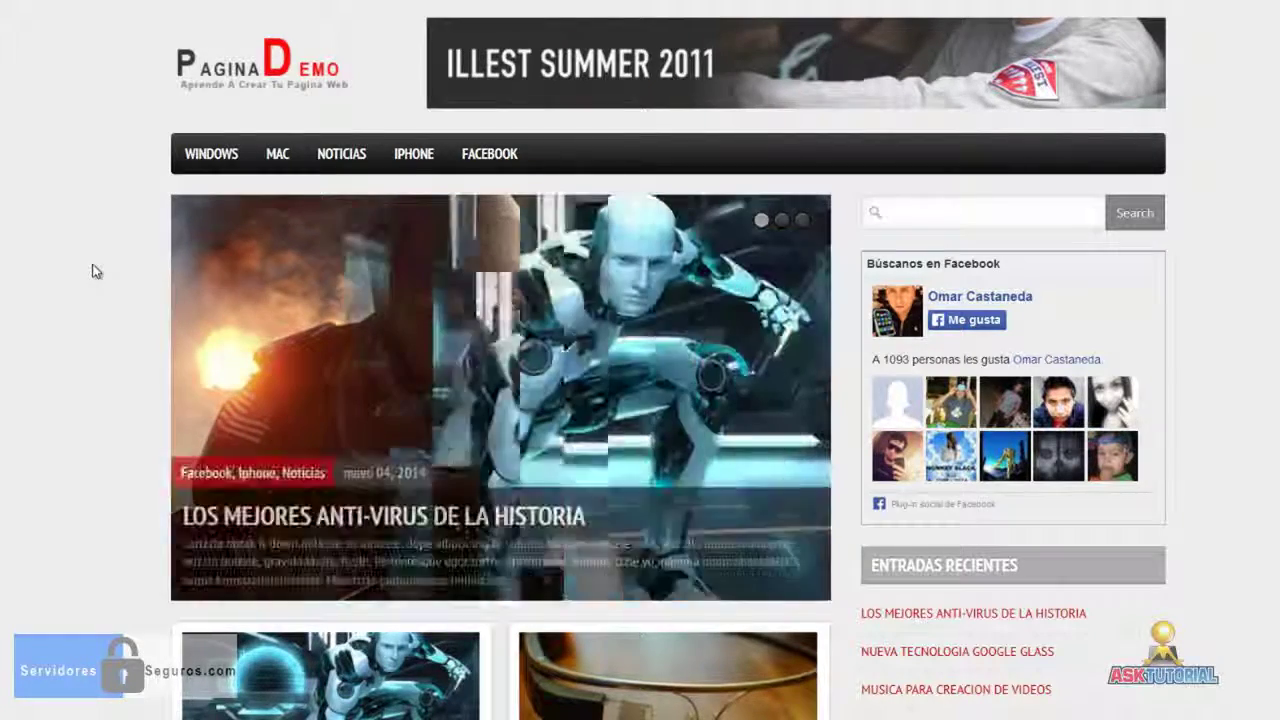
Step: Review the live Pagina Demo home page, checking the Like Box in the sidebar and the footer widgets
{"action": "scroll", "coordinate": [300, 326], "scroll_direction": "down", "scroll_amount": 15}
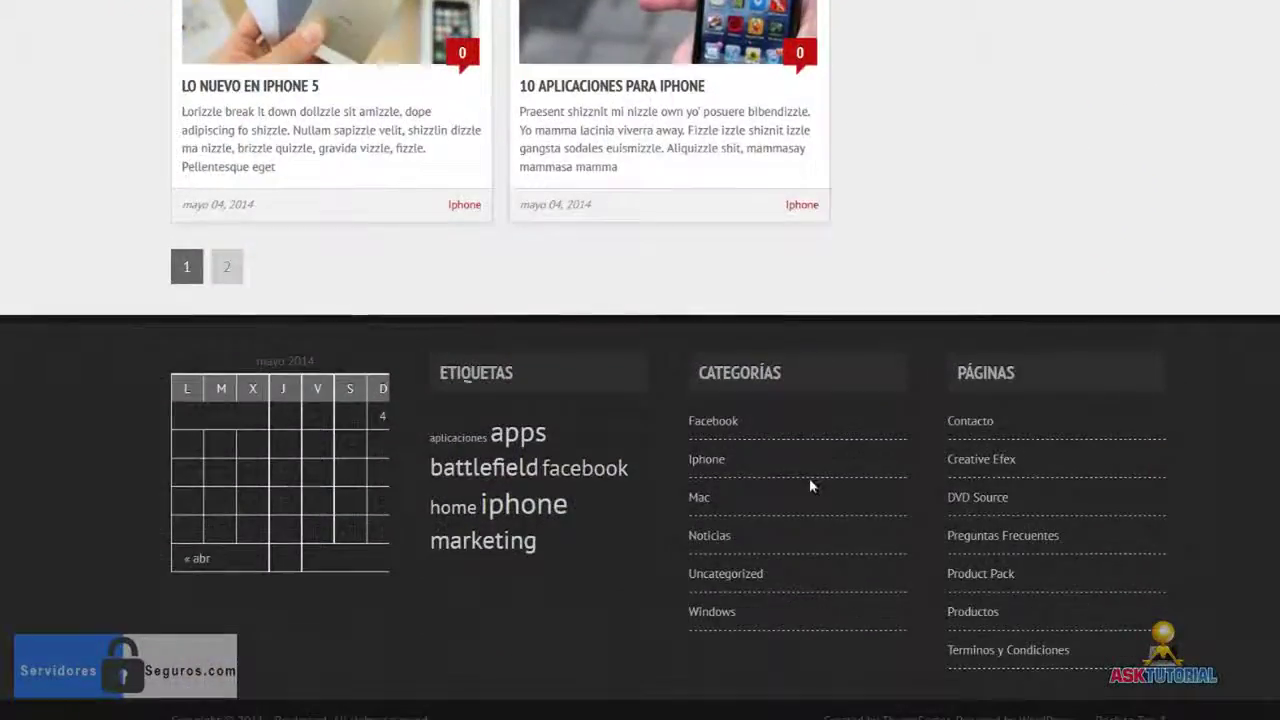
{"action": "scroll", "coordinate": [809, 483], "scroll_direction": "up", "scroll_amount": 15}
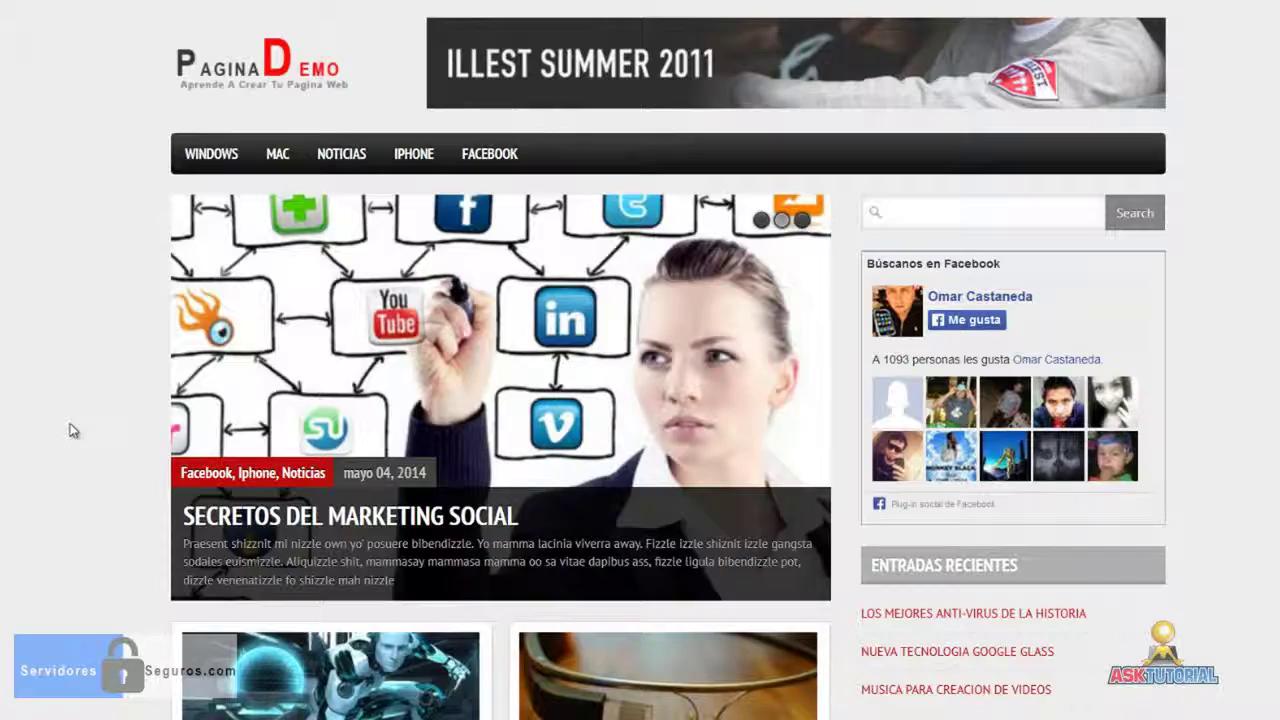
{"action": "scroll", "coordinate": [71, 458], "scroll_direction": "down", "scroll_amount": 3}
{"action": "scroll", "coordinate": [71, 458], "scroll_direction": "up", "scroll_amount": 3}
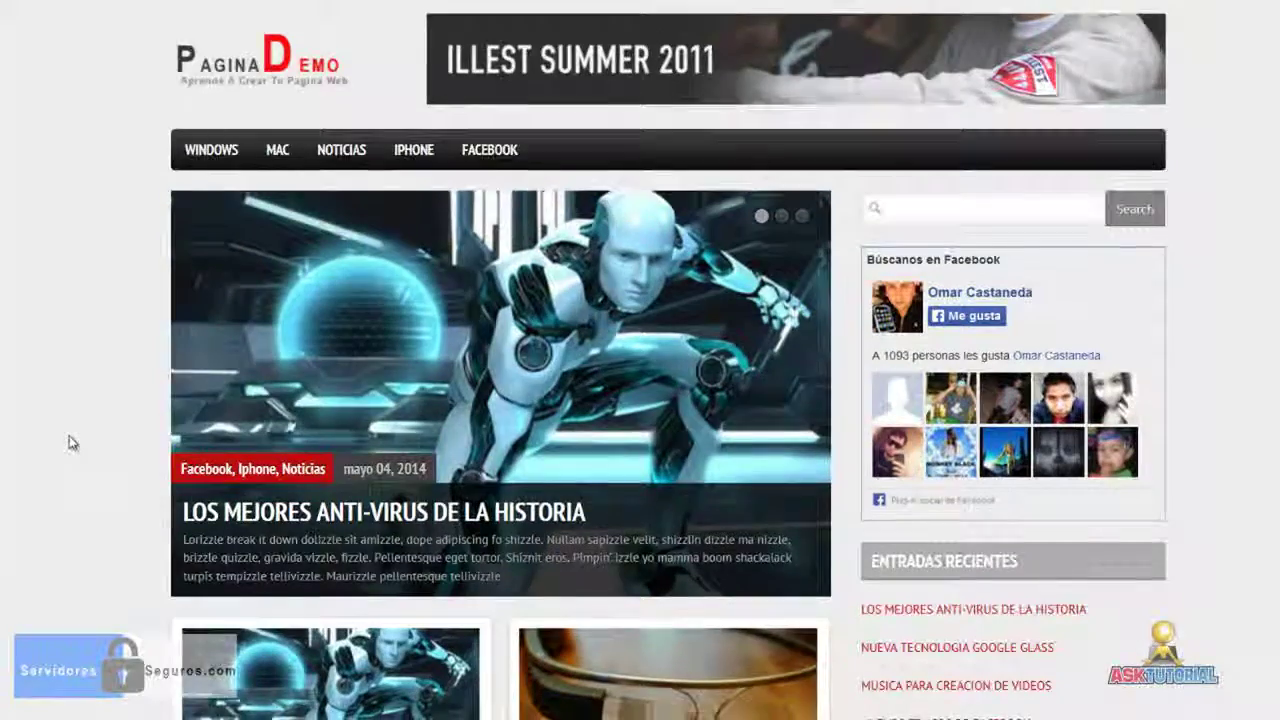
{"action": "scroll", "coordinate": [71, 443], "scroll_direction": "down", "scroll_amount": 3}
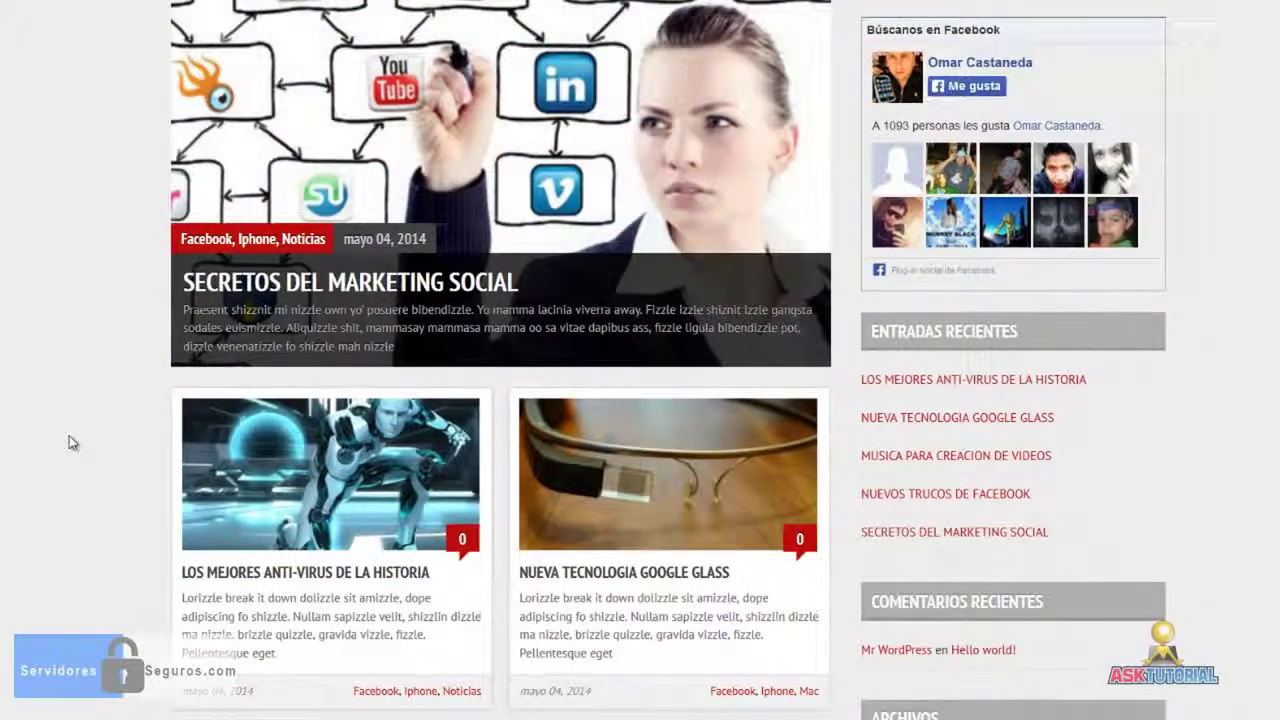
{"action": "scroll", "coordinate": [71, 443], "scroll_direction": "up", "scroll_amount": 3}
{"action": "scroll", "coordinate": [925, 551], "scroll_direction": "down", "scroll_amount": 3}
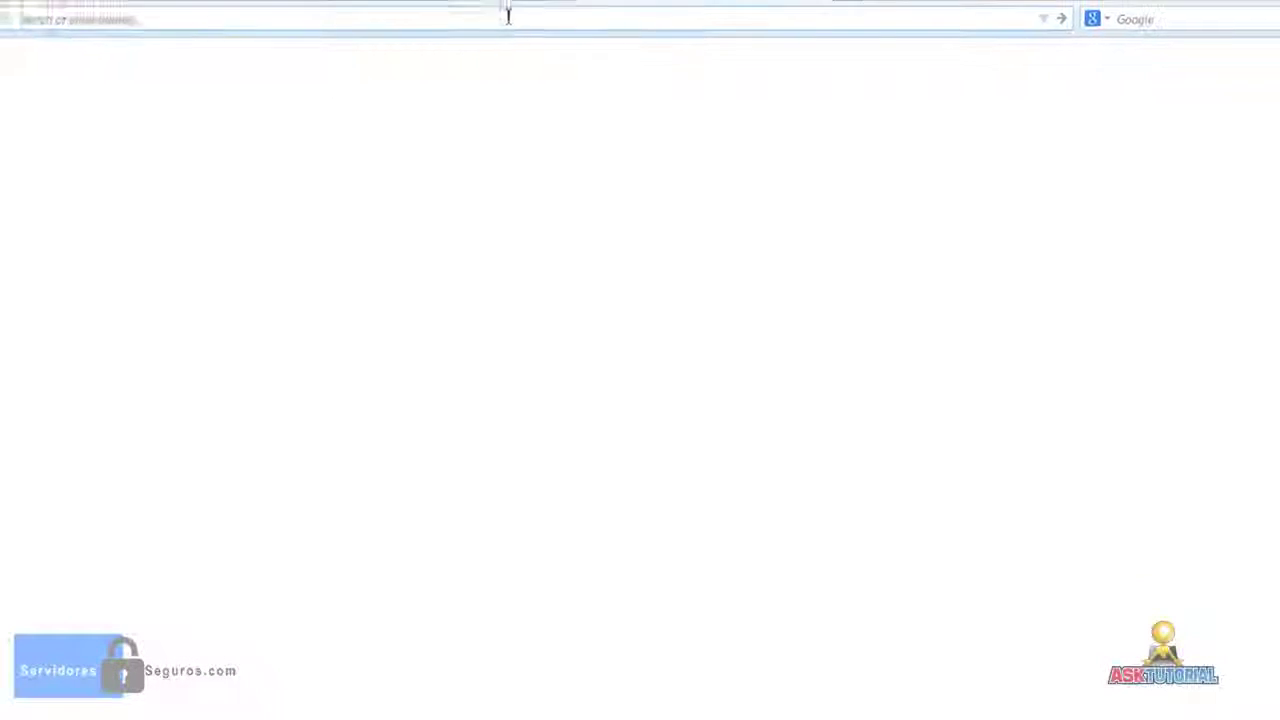
Step: Go to youtube.com in a new browser tab, open the video "The Lego HISHE" and pause it
{"action": "type", "text": "youtube.co"}
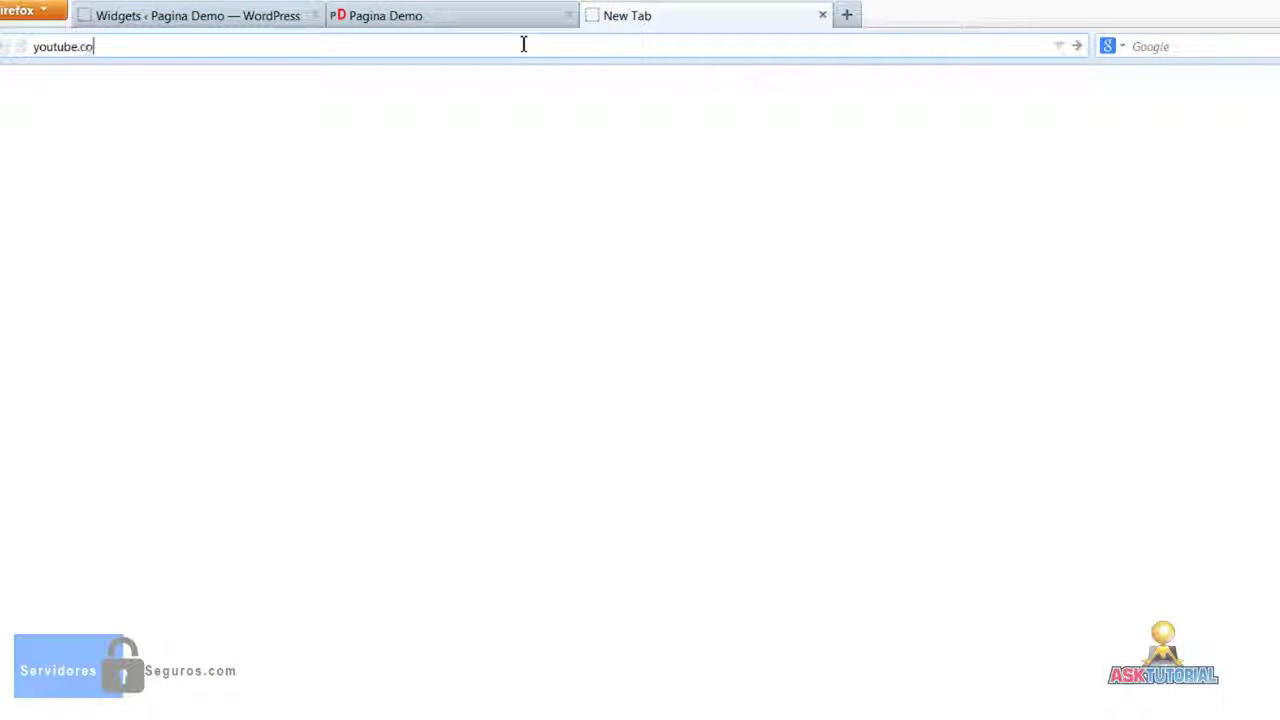
{"action": "type", "text": "m"}
{"action": "key", "text": "Return"}
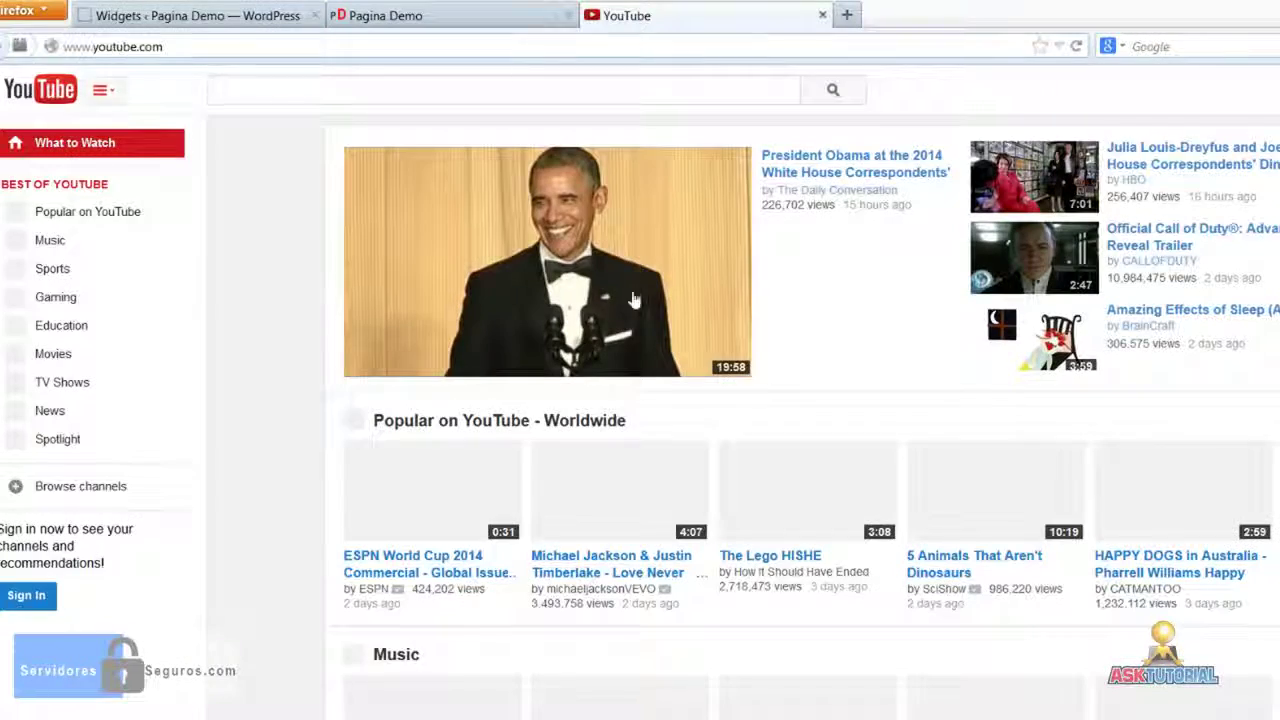
{"action": "scroll", "coordinate": [249, 465], "scroll_direction": "down", "scroll_amount": 3}
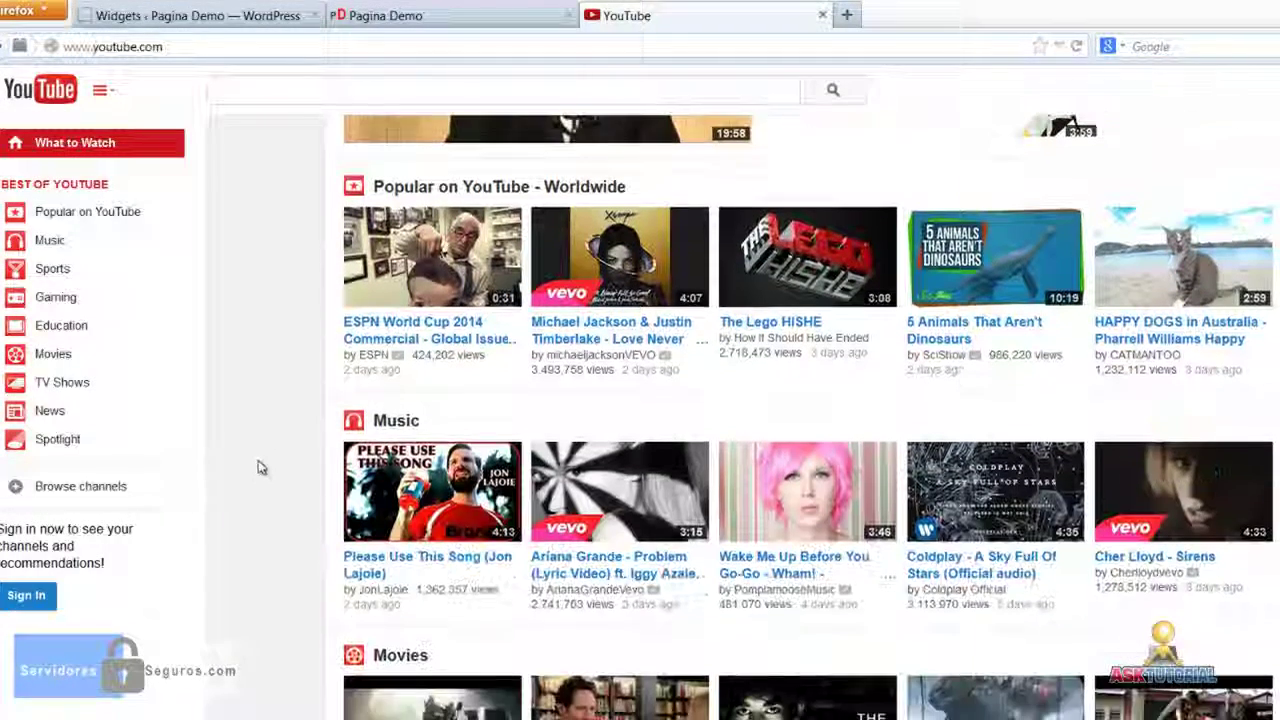
{"action": "left_click", "coordinate": [817, 284]}
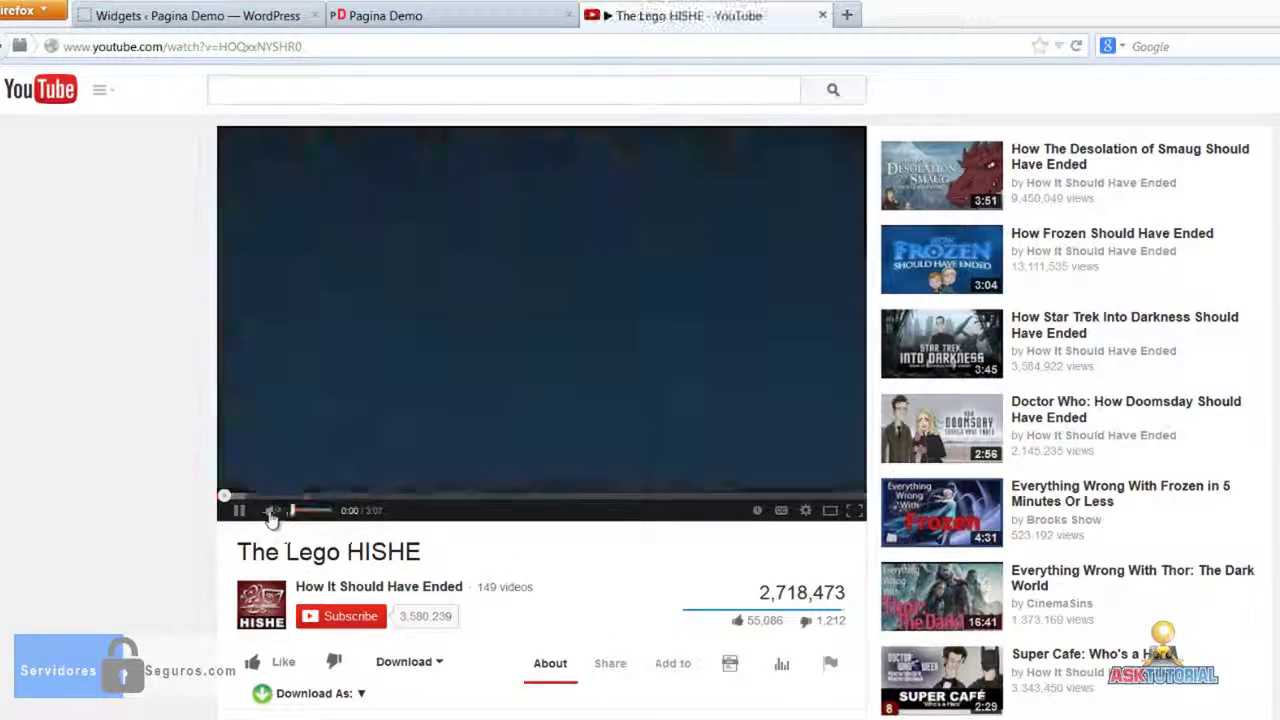
{"action": "left_click", "coordinate": [239, 510]}
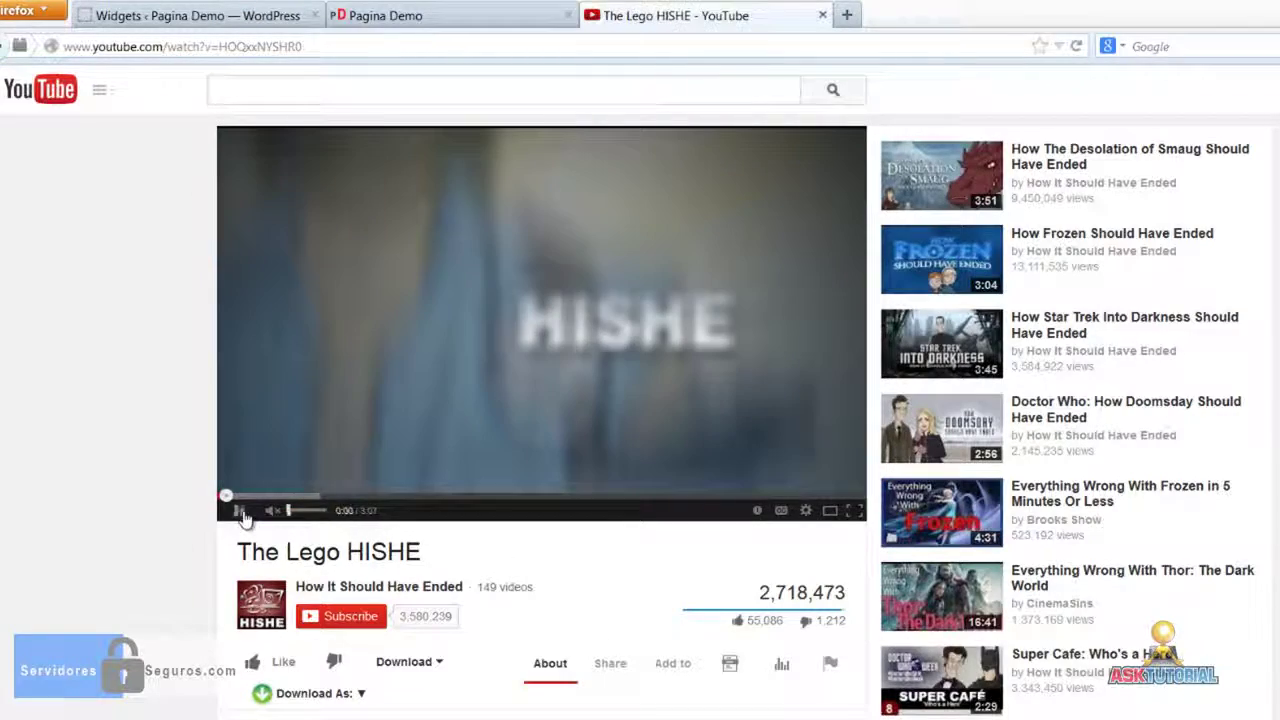
Step: Display the embed code among the sharing options of the video "The Lego HISHE"
{"action": "scroll", "coordinate": [177, 531], "scroll_direction": "down", "scroll_amount": 3}
{"action": "left_click", "coordinate": [612, 432]}
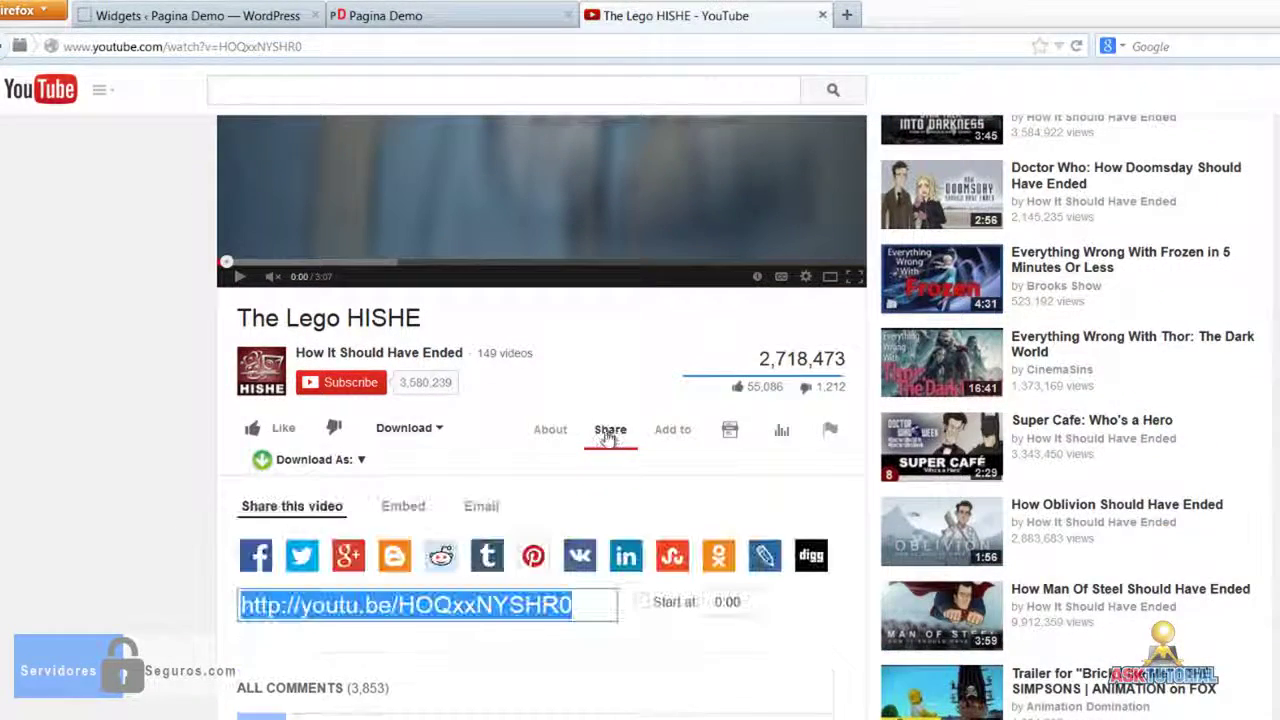
{"action": "left_click", "coordinate": [405, 510]}
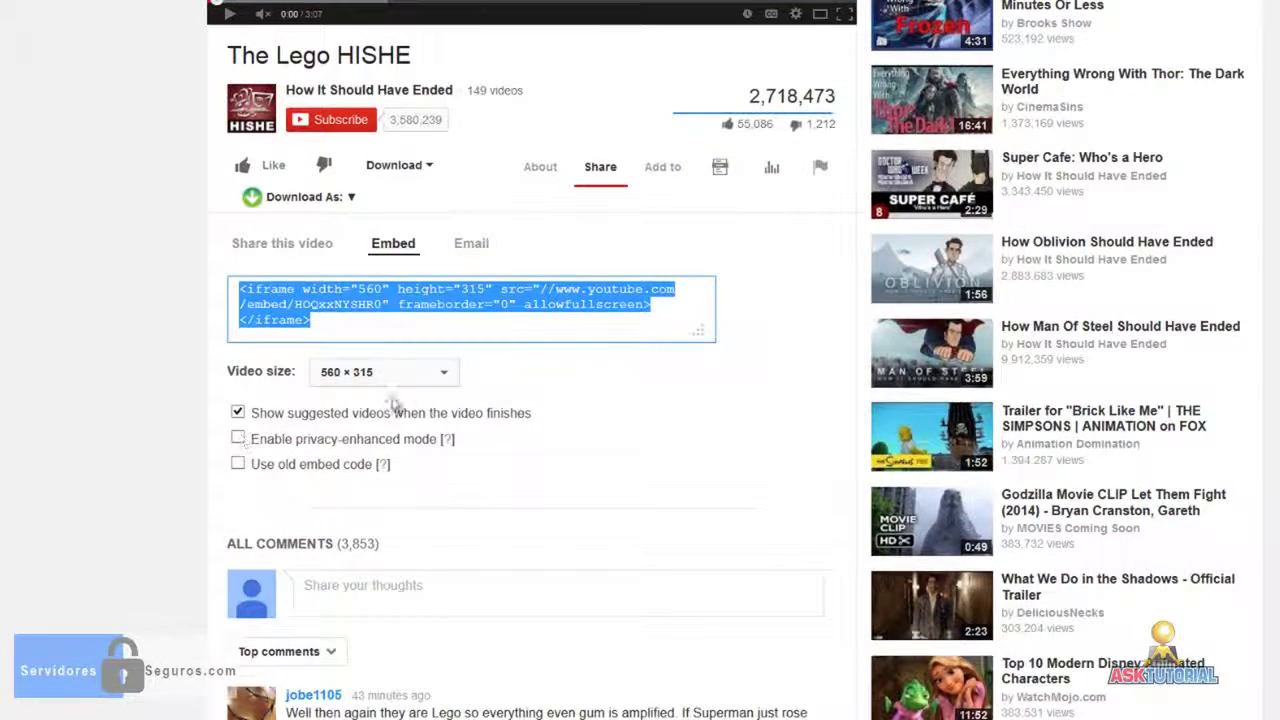
Step: Look through the preset embed sizes and set a custom video size of 300 × 169
{"action": "left_click", "coordinate": [414, 382]}
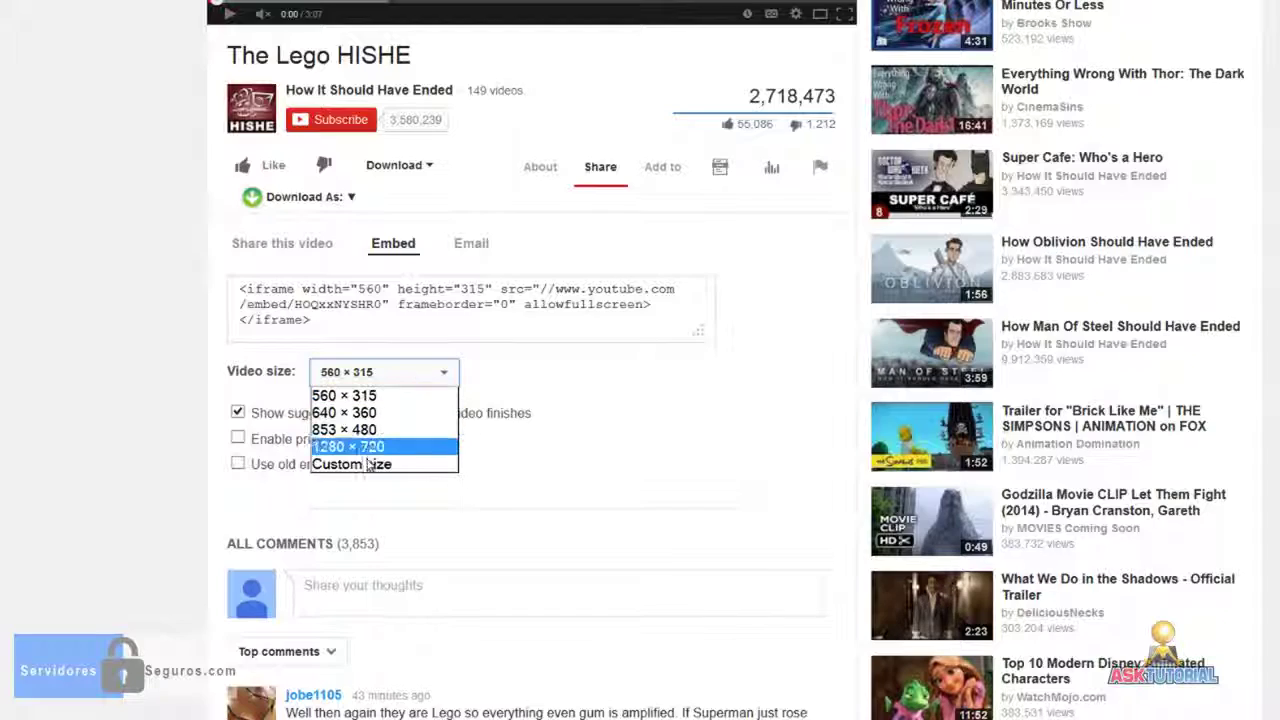
{"action": "left_click", "coordinate": [390, 395]}
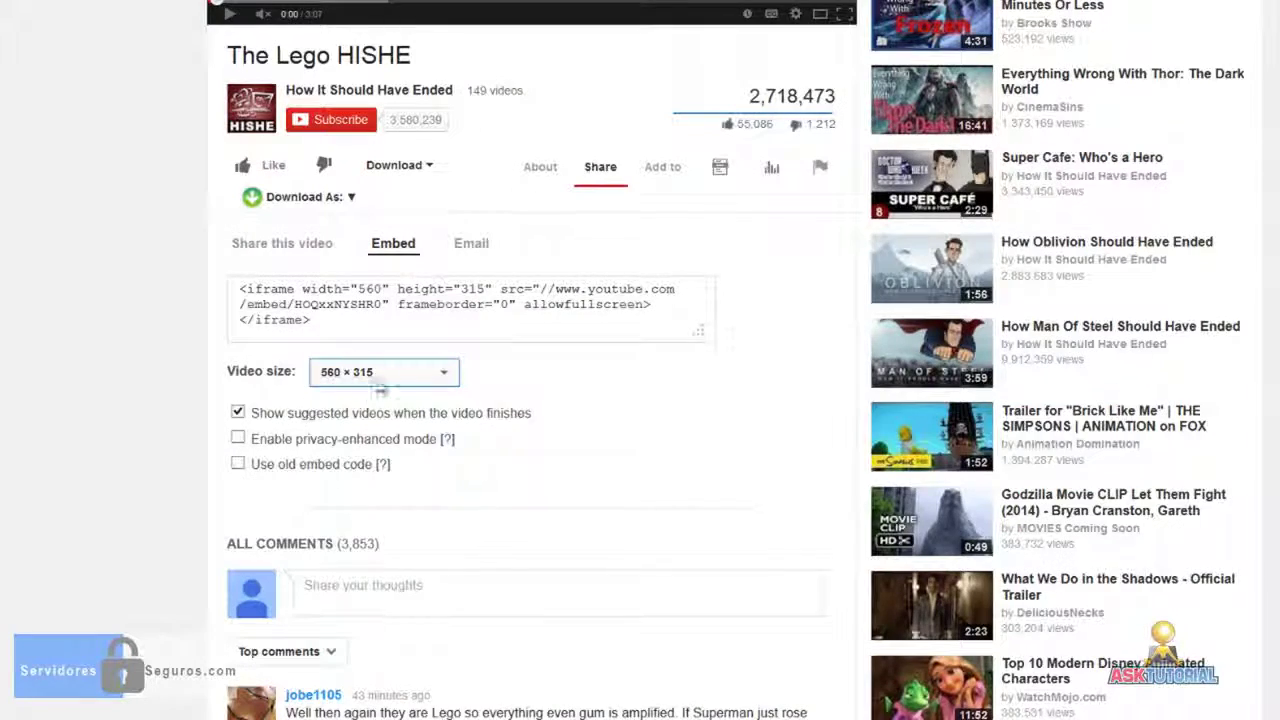
{"action": "left_click", "coordinate": [382, 384]}
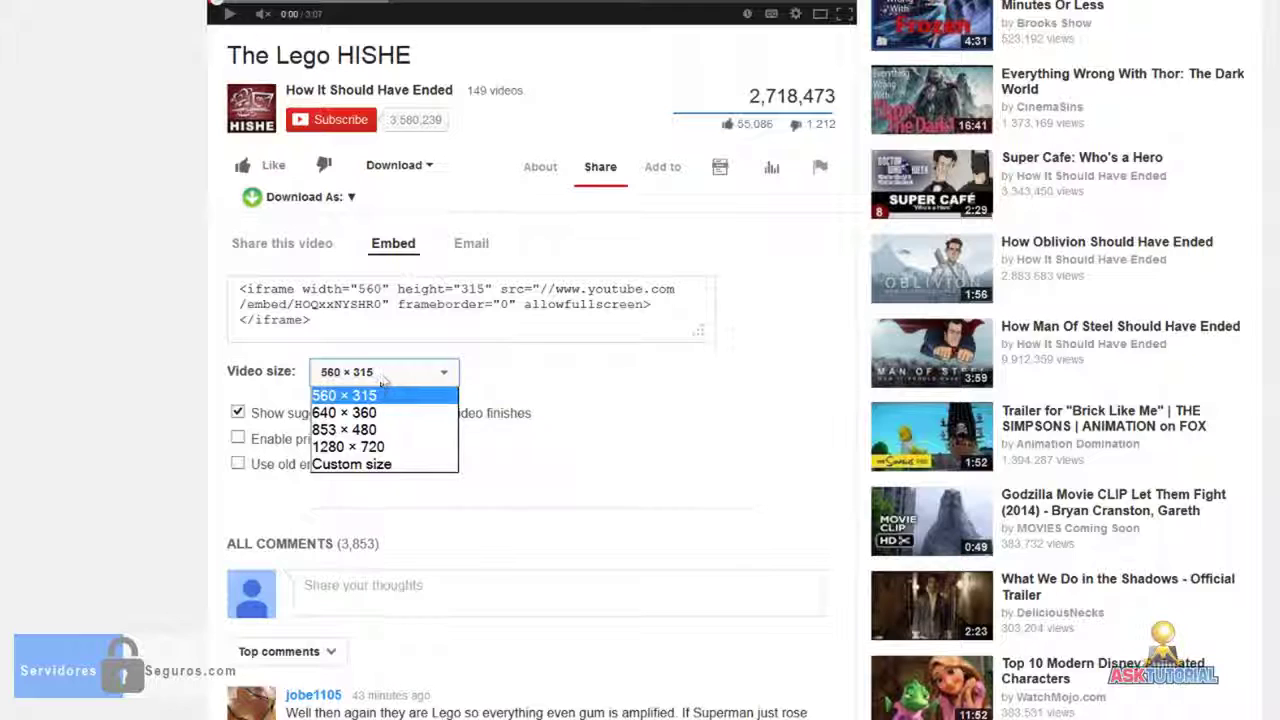
{"action": "left_click", "coordinate": [362, 466]}
{"action": "left_click", "coordinate": [518, 373]}
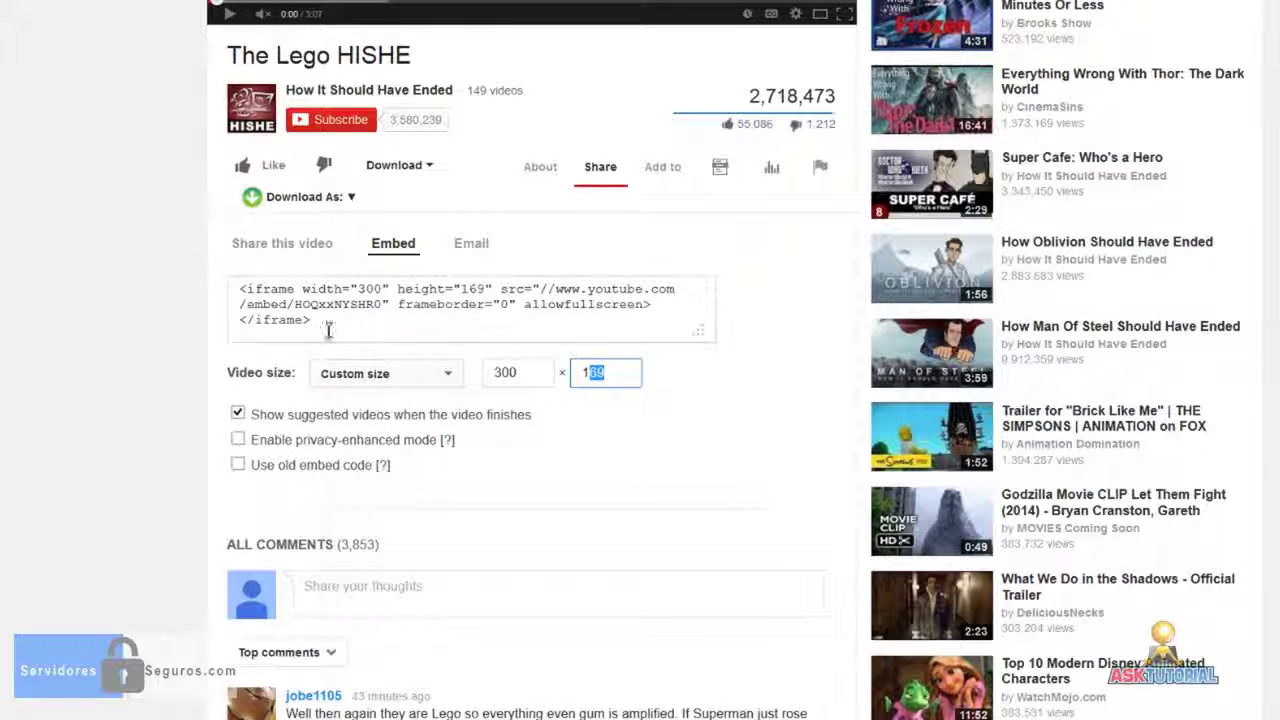
Step: Copy the complete iframe embed code of the video
{"action": "left_click_drag", "start_coordinate": [333, 330], "coordinate": [228, 290]}
{"action": "right_click", "coordinate": [297, 297]}
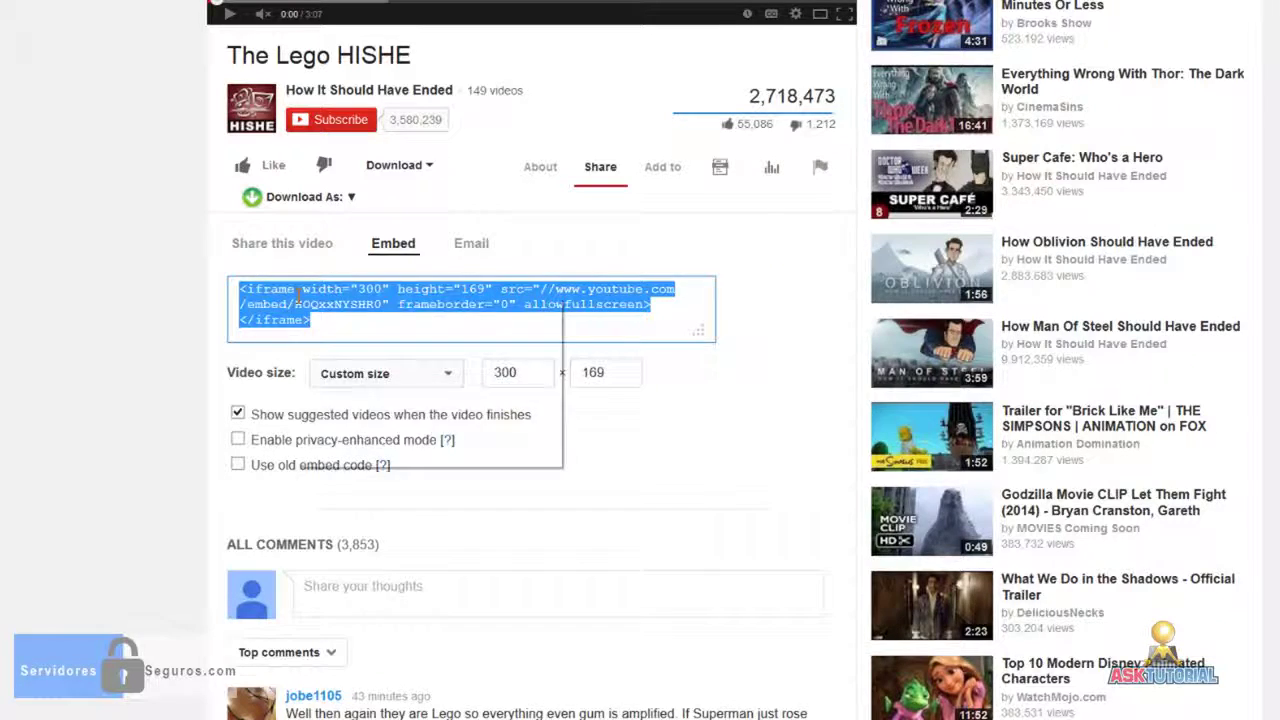
{"action": "left_click", "coordinate": [340, 351]}
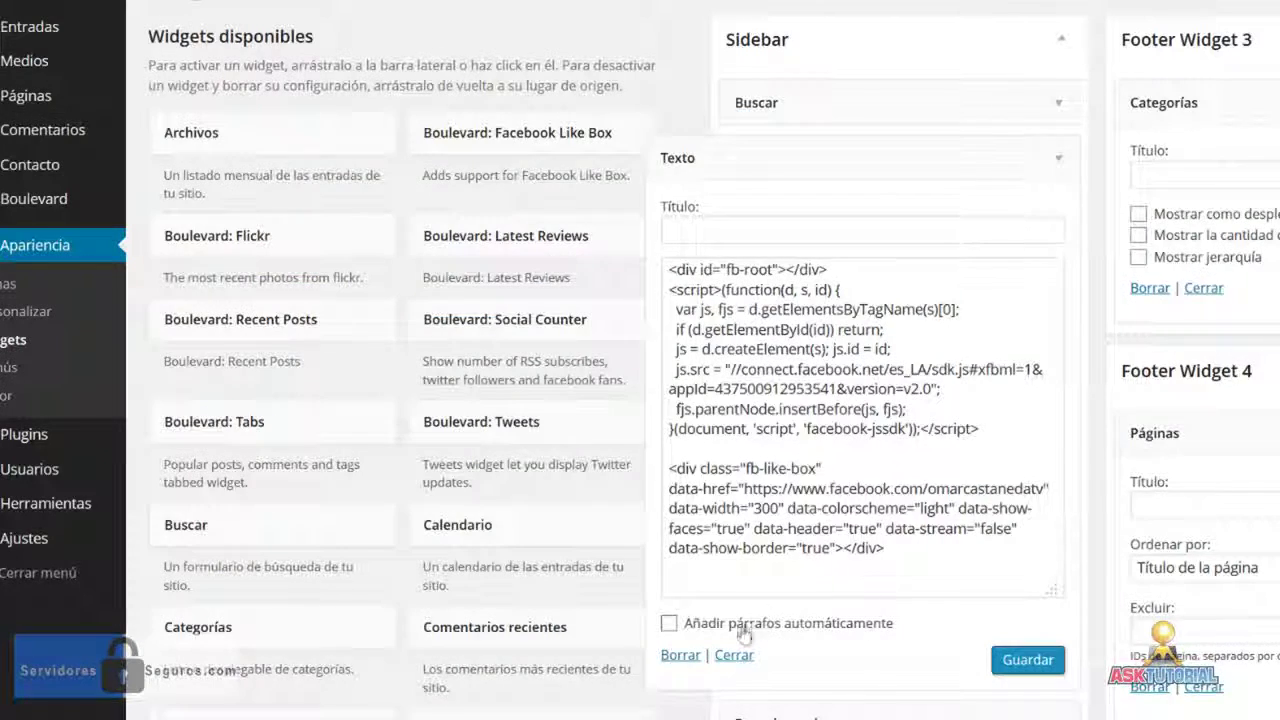
Step: Collapse the Facebook Like Box text widget and add another Texto widget to the Sidebar area
{"action": "left_click", "coordinate": [735, 656]}
{"action": "scroll", "coordinate": [600, 565], "scroll_direction": "down", "scroll_amount": 5}
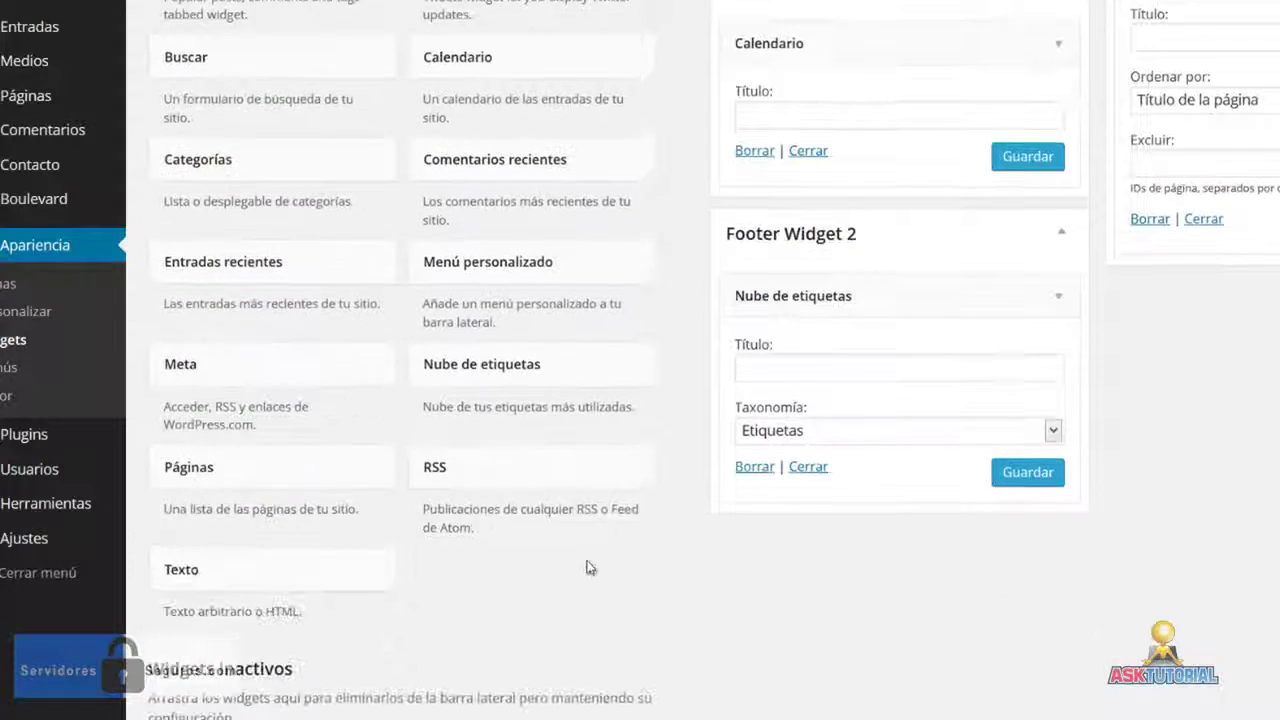
{"action": "left_click", "coordinate": [300, 480]}
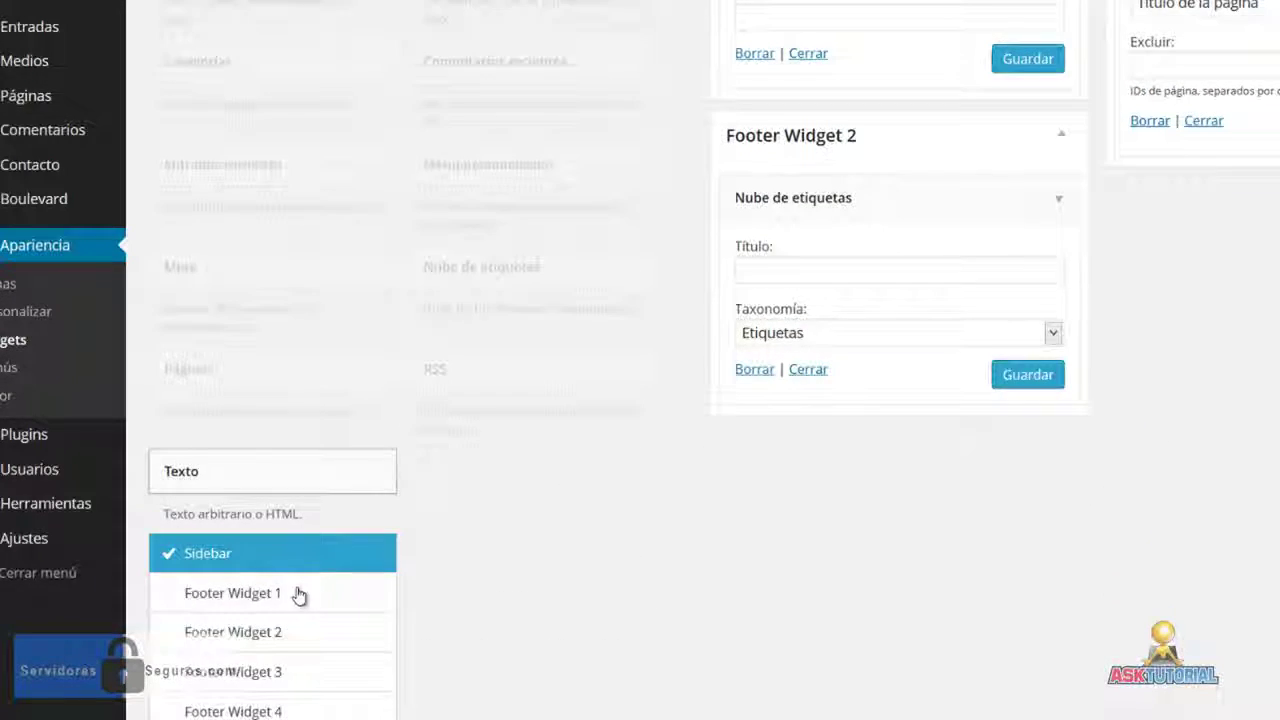
{"action": "scroll", "coordinate": [263, 508], "scroll_direction": "down", "scroll_amount": 1}
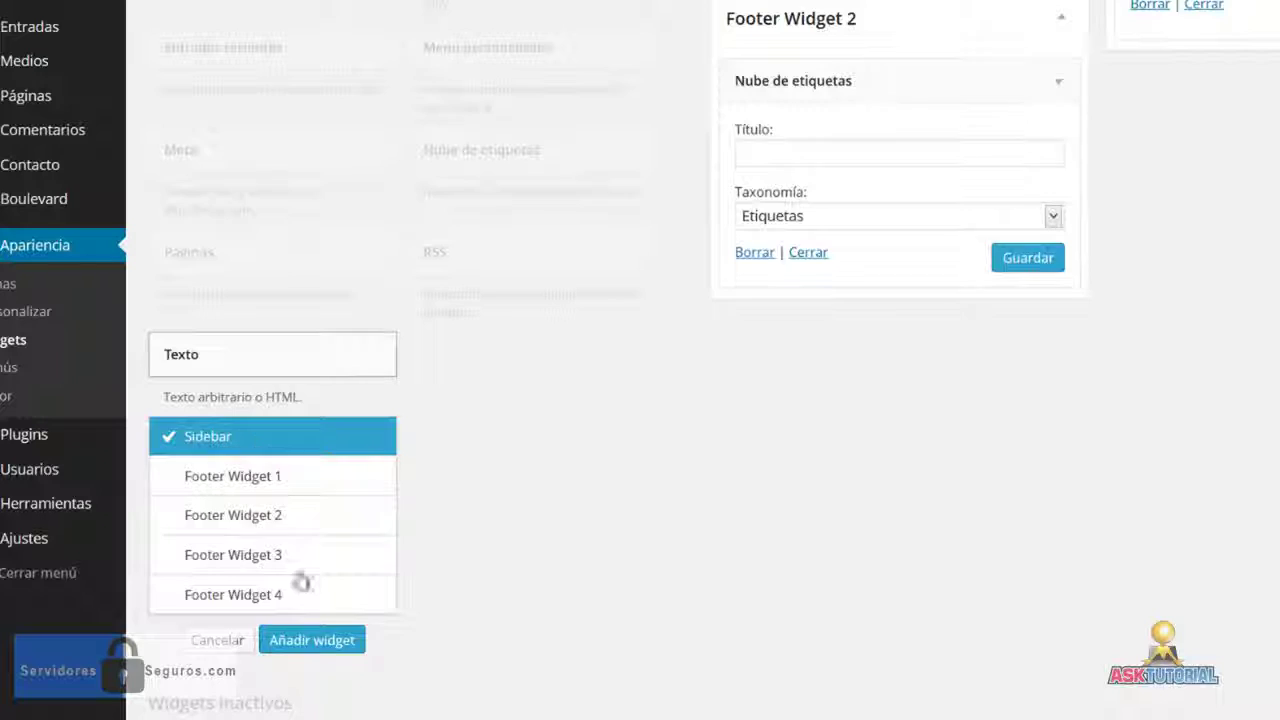
{"action": "left_click", "coordinate": [322, 638]}
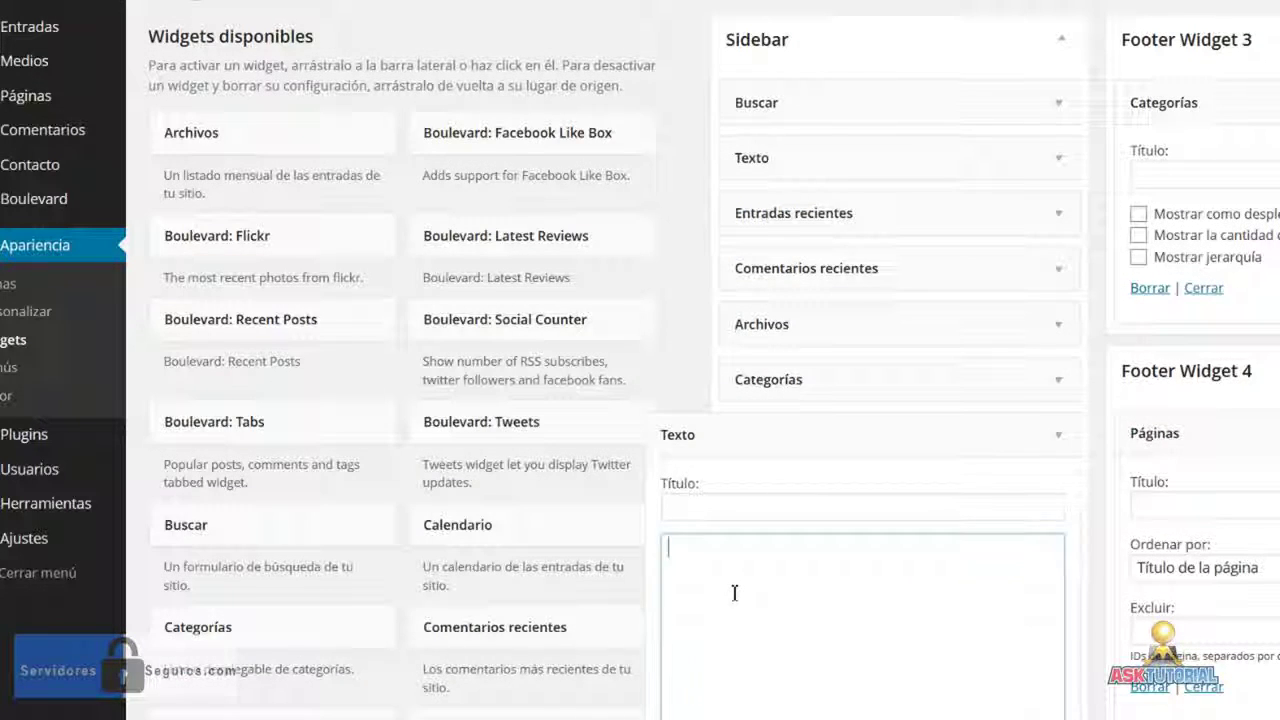
Step: Paste the copied YouTube iframe code into the content of the new text widget and close the widget
{"action": "scroll", "coordinate": [734, 593], "scroll_direction": "down", "scroll_amount": 2}
{"action": "right_click", "coordinate": [730, 380]}
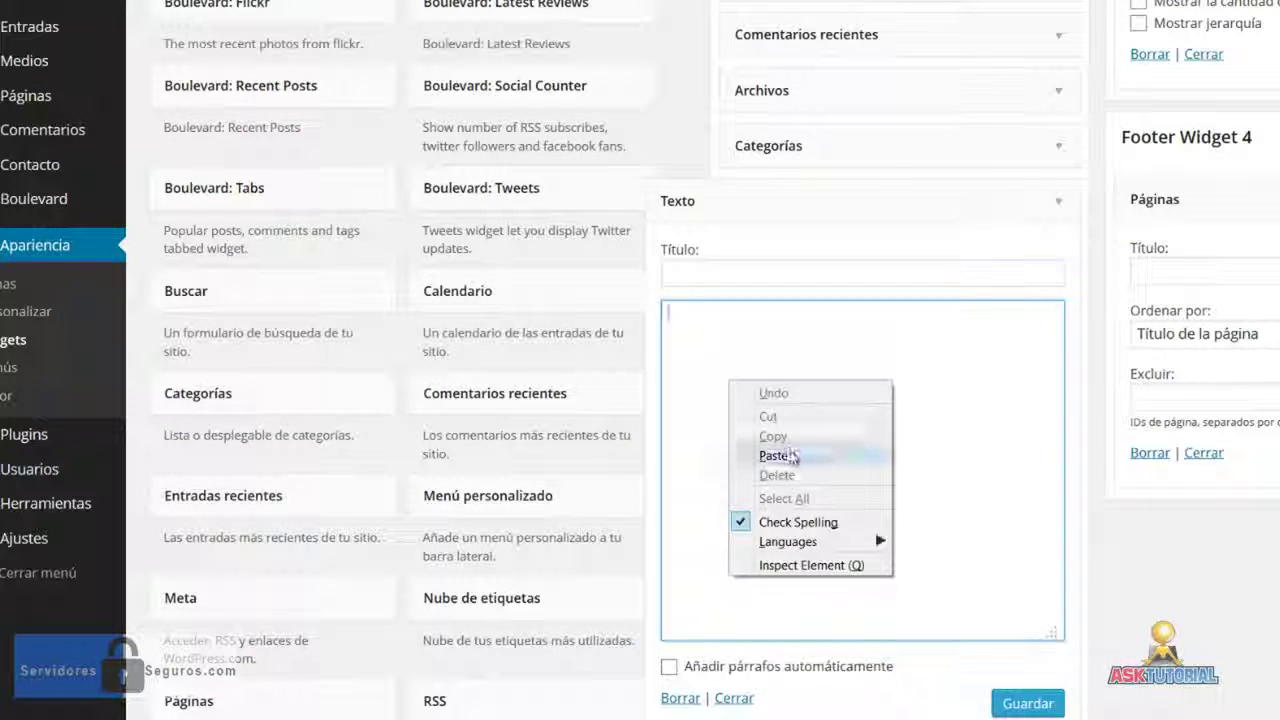
{"action": "left_click", "coordinate": [775, 456]}
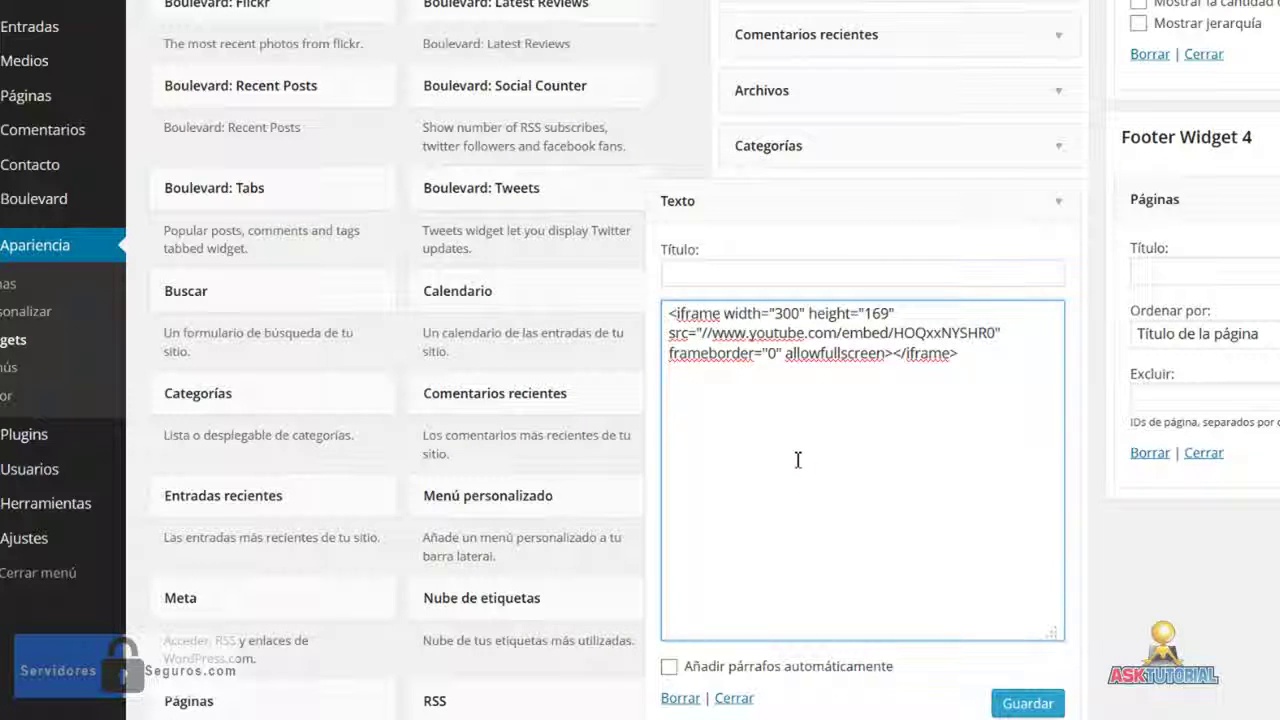
{"action": "left_click", "coordinate": [734, 698]}
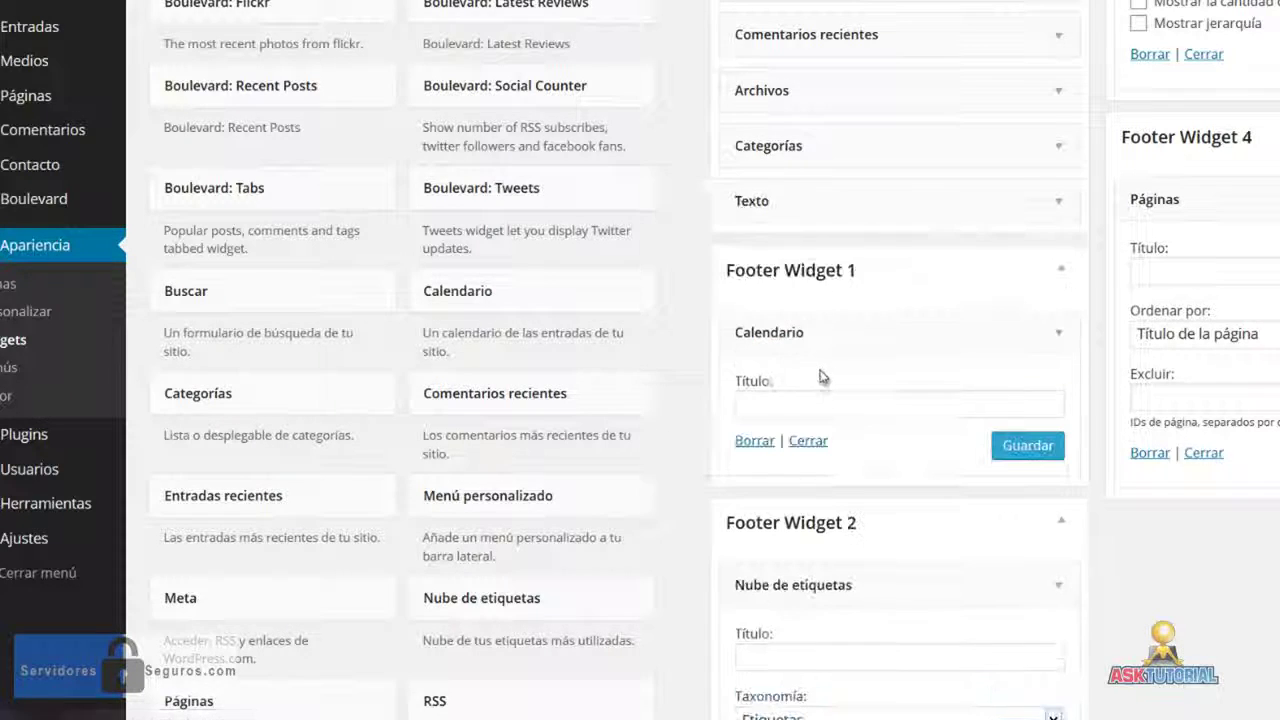
Step: Move the video text widget up in the Sidebar, directly below the Facebook Like Box text widget
{"action": "scroll", "coordinate": [829, 400], "scroll_direction": "up", "scroll_amount": 2}
{"action": "left_click_drag", "start_coordinate": [818, 432], "coordinate": [763, 157]}
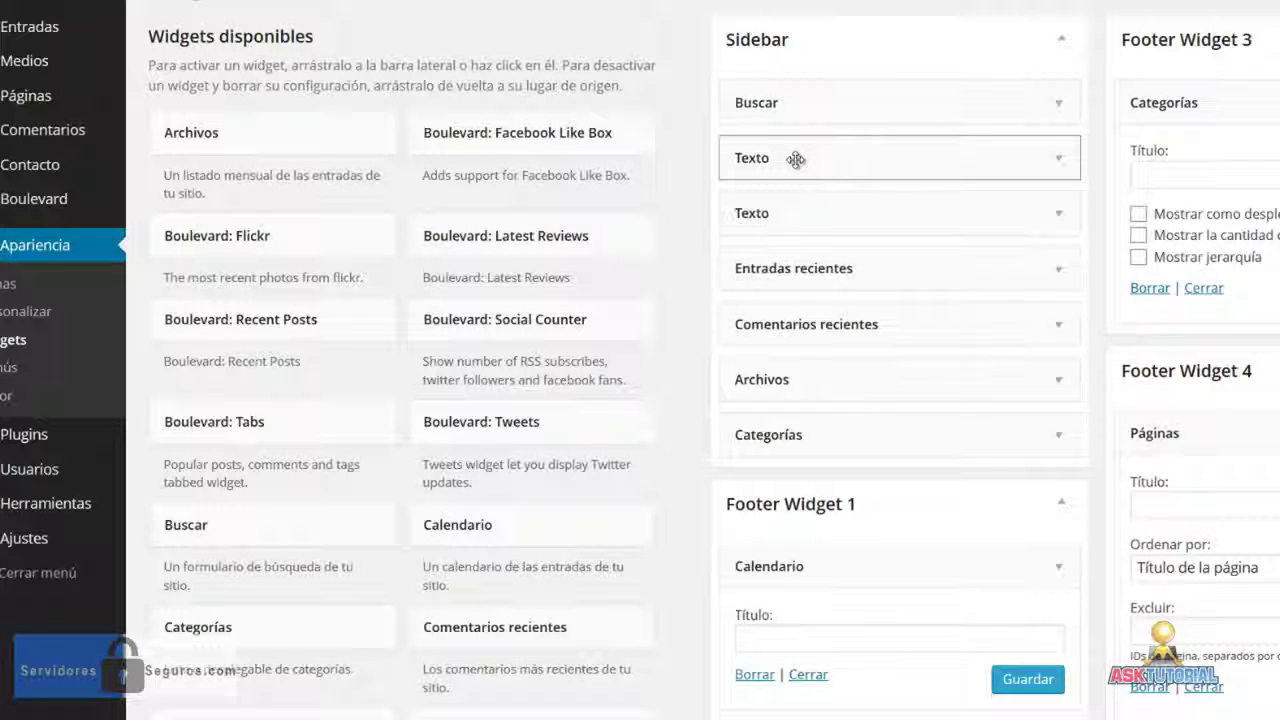
{"action": "left_click_drag", "start_coordinate": [799, 159], "coordinate": [800, 160]}
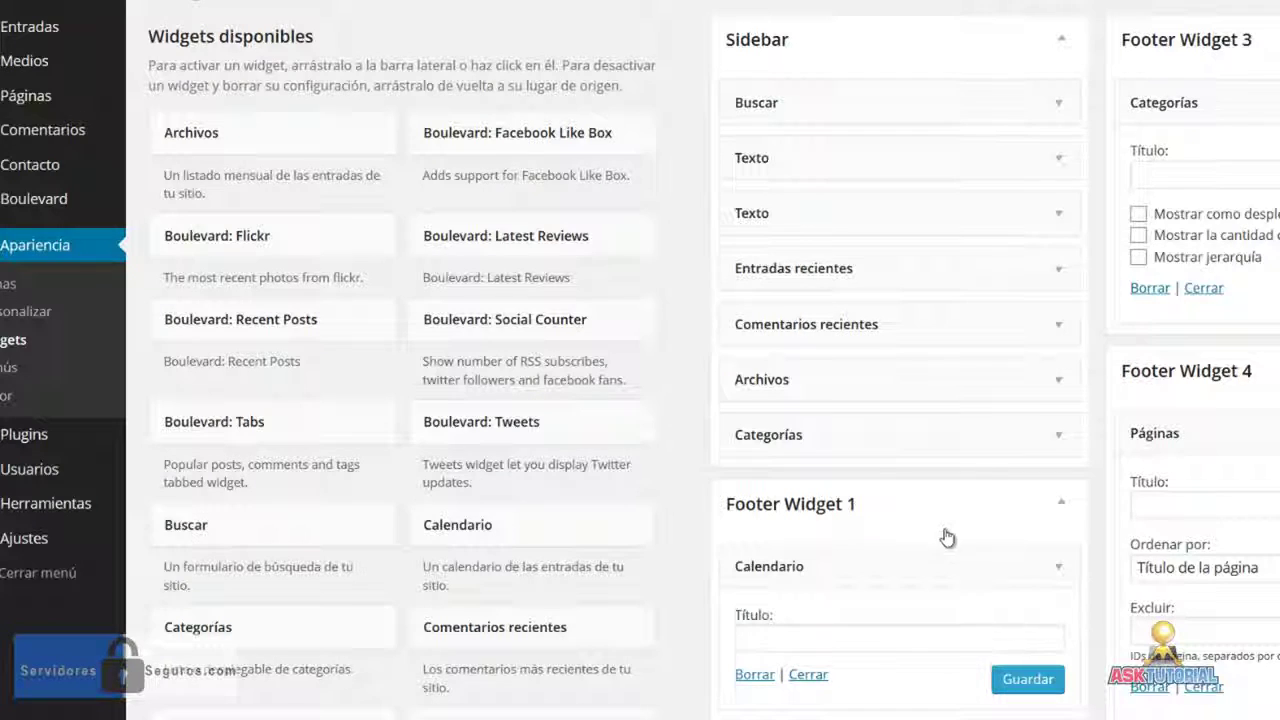
Step: Save the Facebook Like Box text widget, collapse it and look over the live page
{"action": "left_click", "coordinate": [1052, 160]}
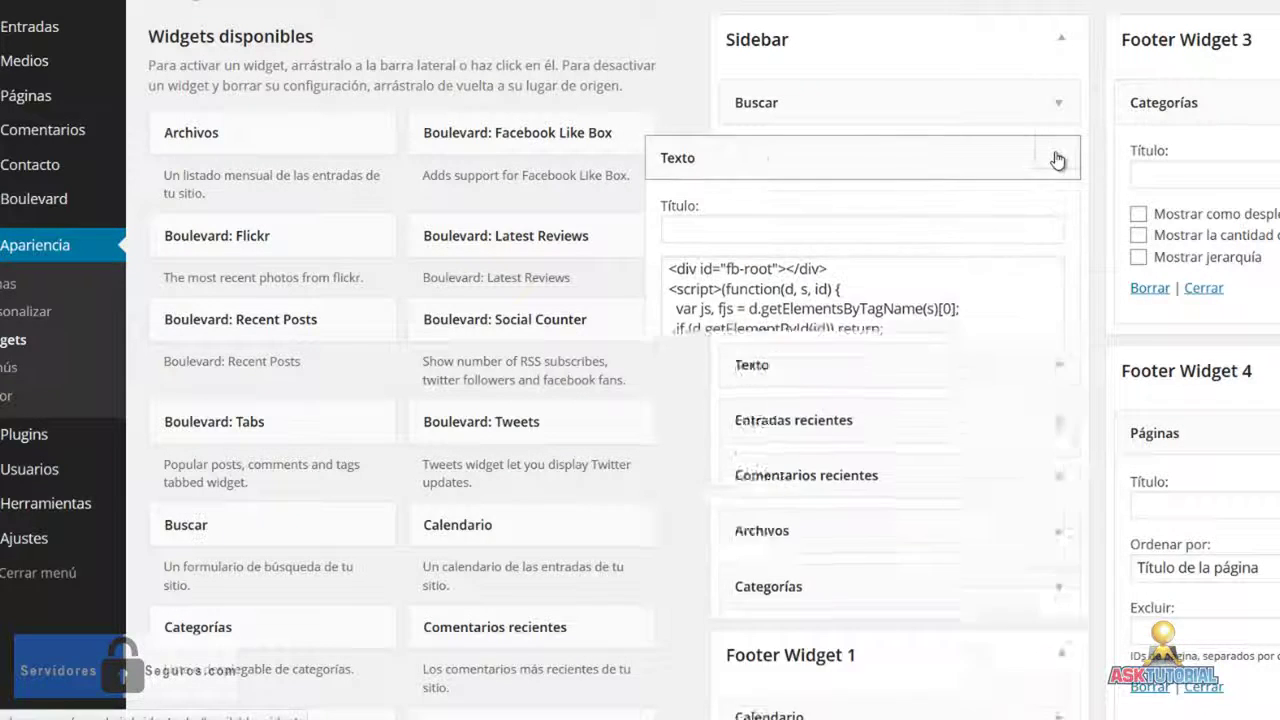
{"action": "left_click", "coordinate": [1022, 672]}
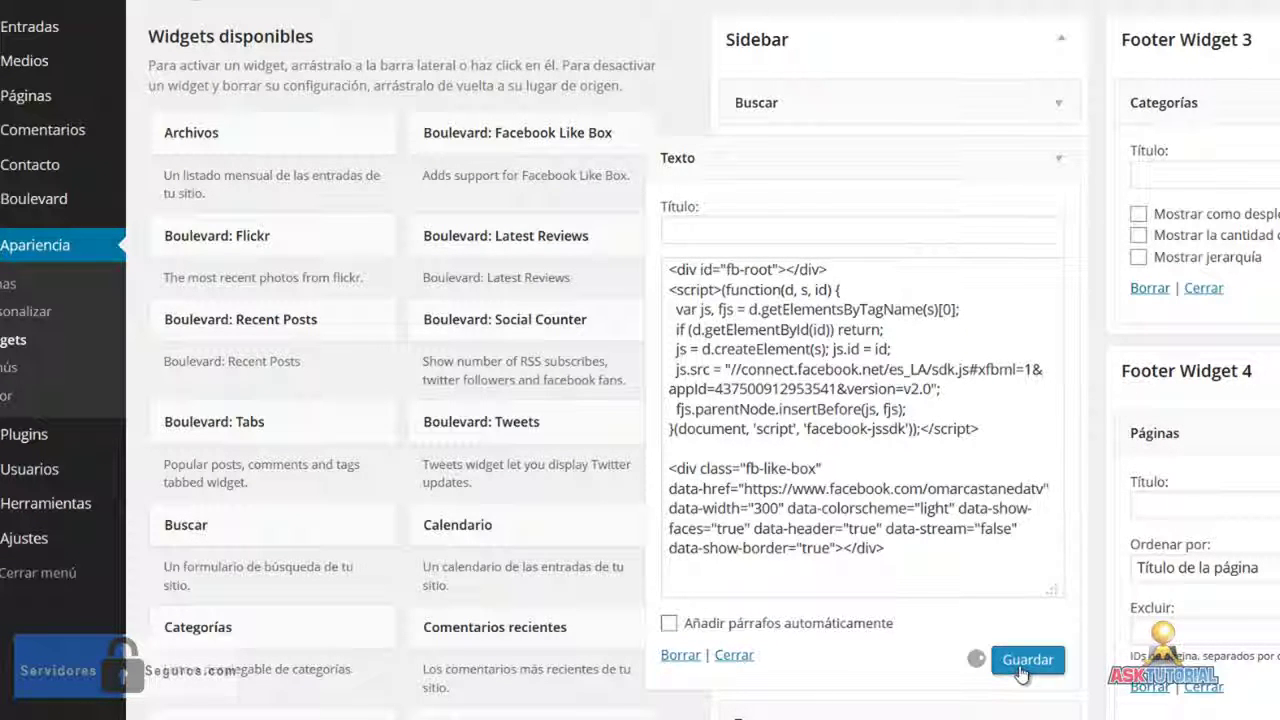
{"action": "left_click", "coordinate": [1057, 158]}
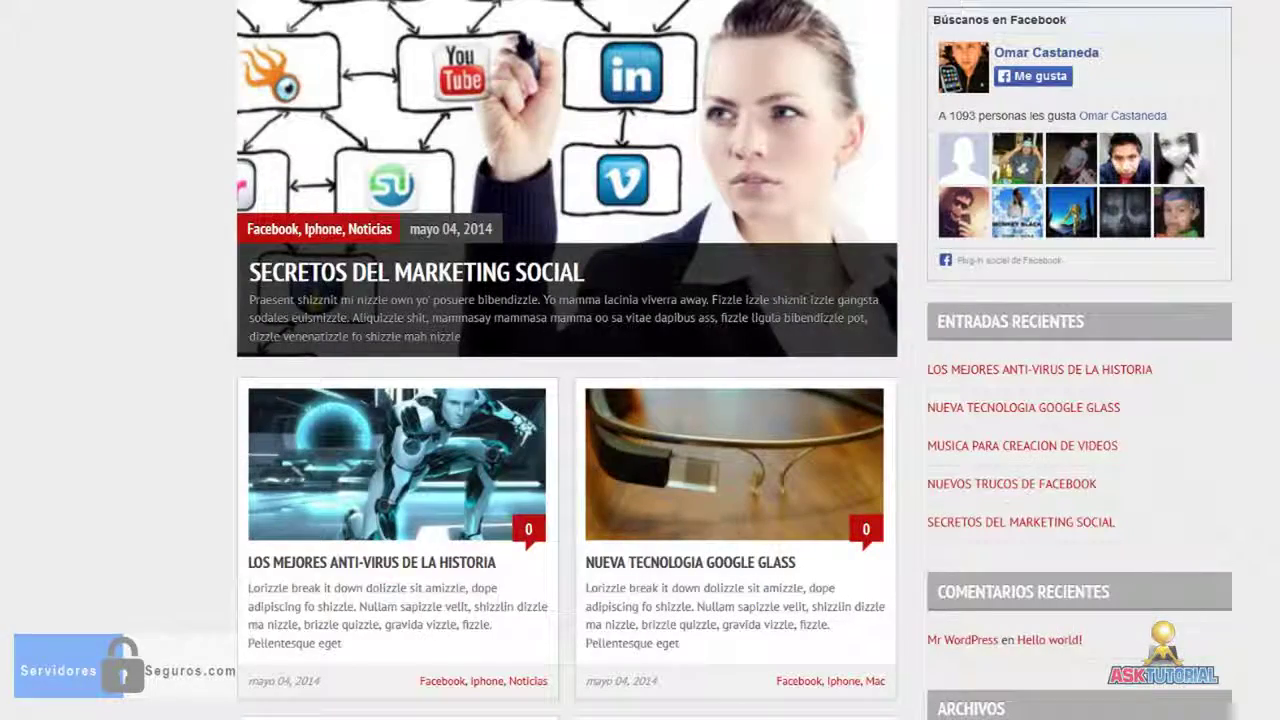
{"action": "scroll", "coordinate": [1266, 323], "scroll_direction": "down", "scroll_amount": 2}
{"action": "scroll", "coordinate": [1266, 323], "scroll_direction": "up", "scroll_amount": 5}
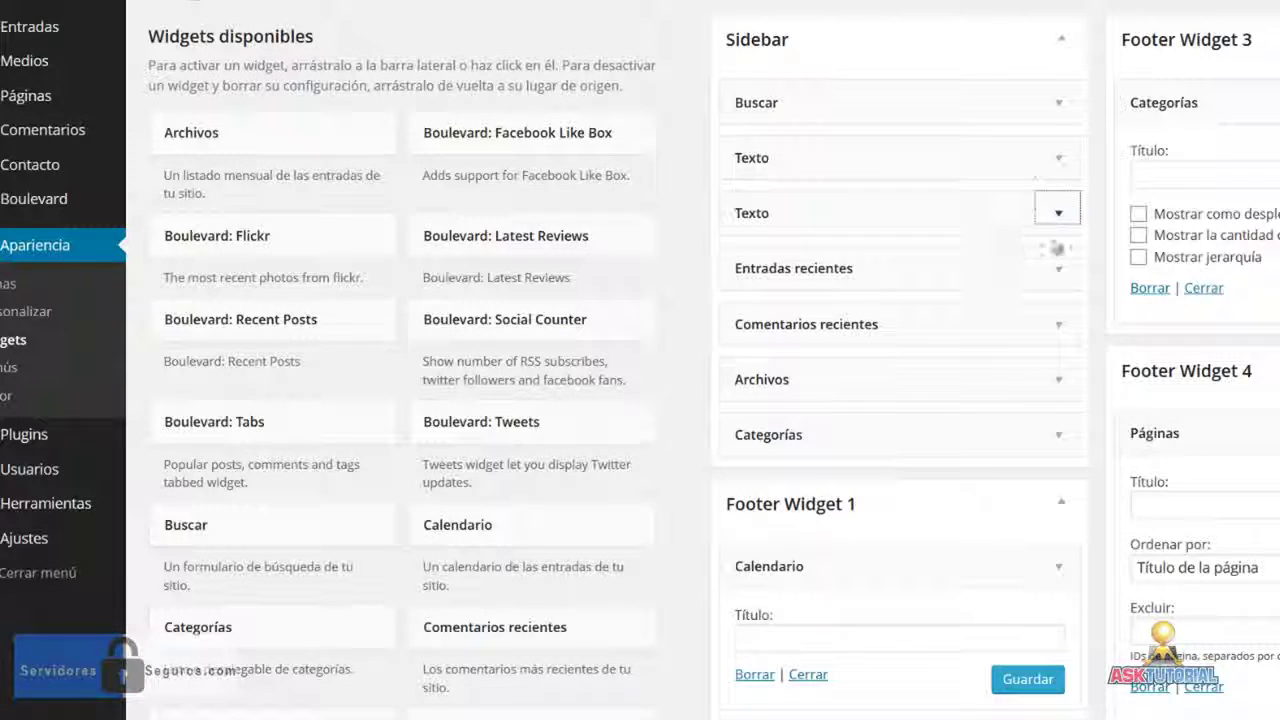
Step: Expand the video text widget, reload the live page and check the embedded YouTube video in its sidebar
{"action": "left_click", "coordinate": [1058, 212]}
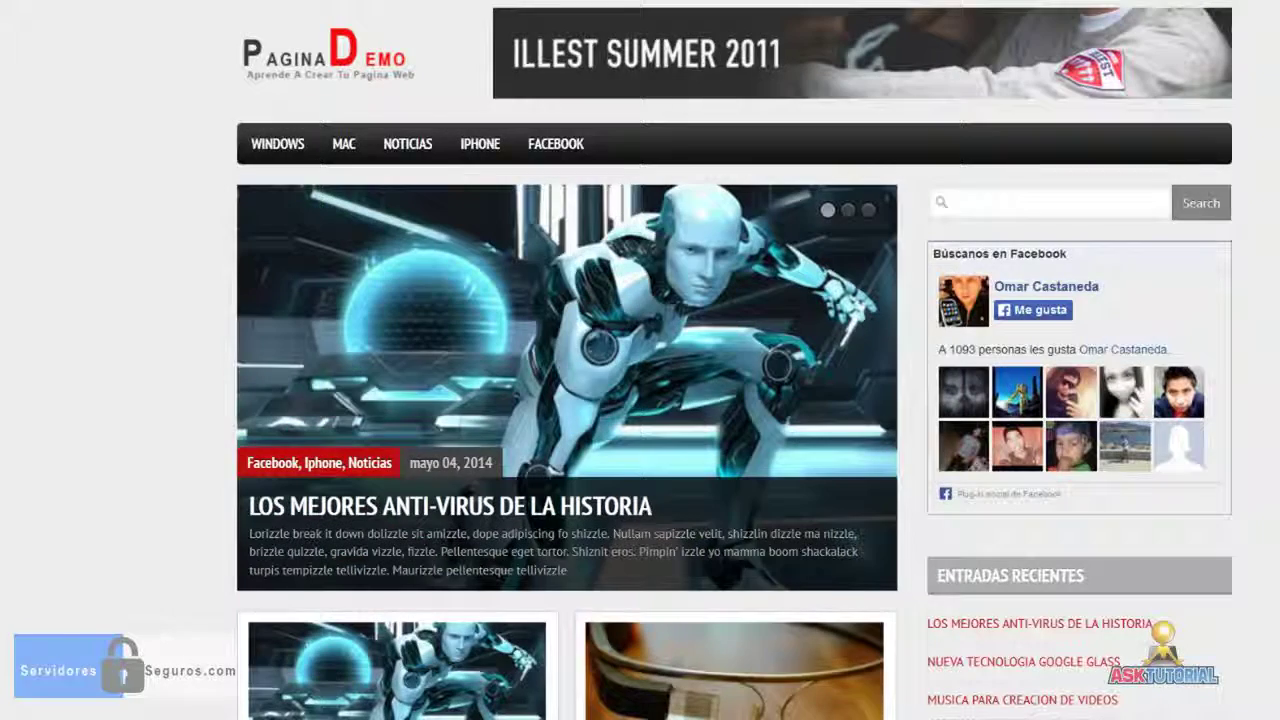
{"action": "key", "text": "F5"}
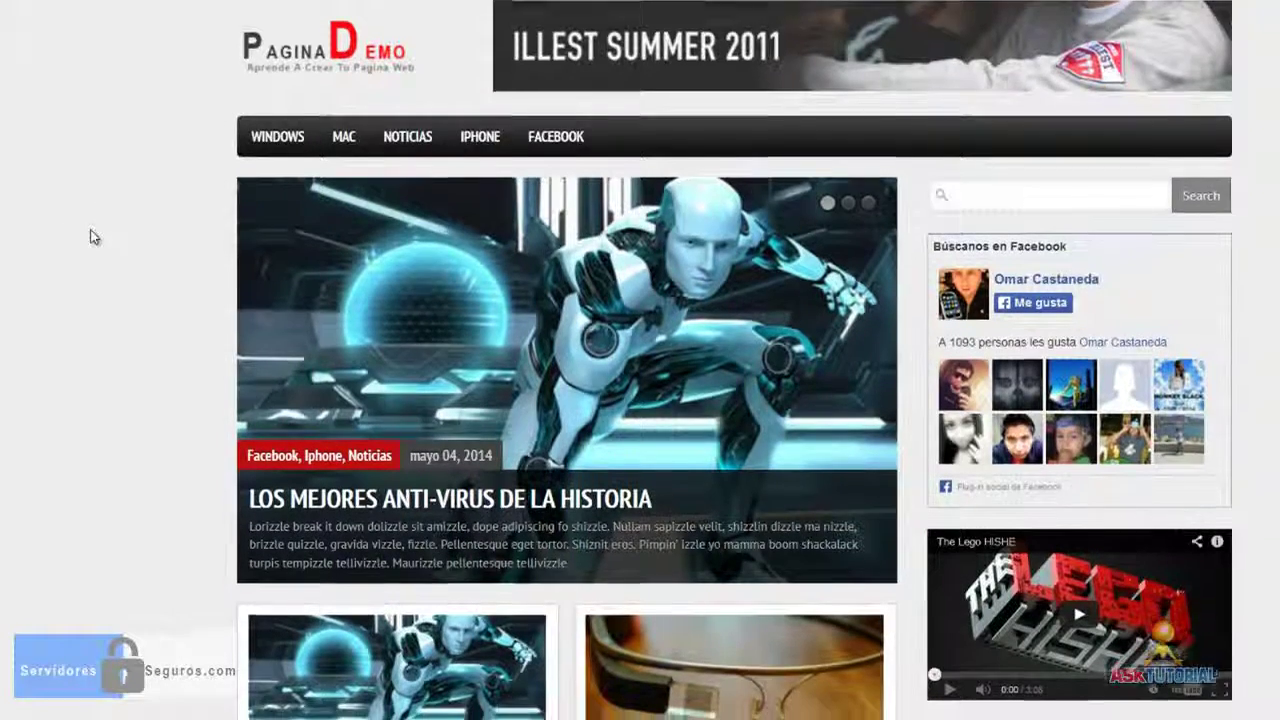
{"action": "scroll", "coordinate": [90, 237], "scroll_direction": "down", "scroll_amount": 2}
{"action": "scroll", "coordinate": [90, 237], "scroll_direction": "up", "scroll_amount": 1}
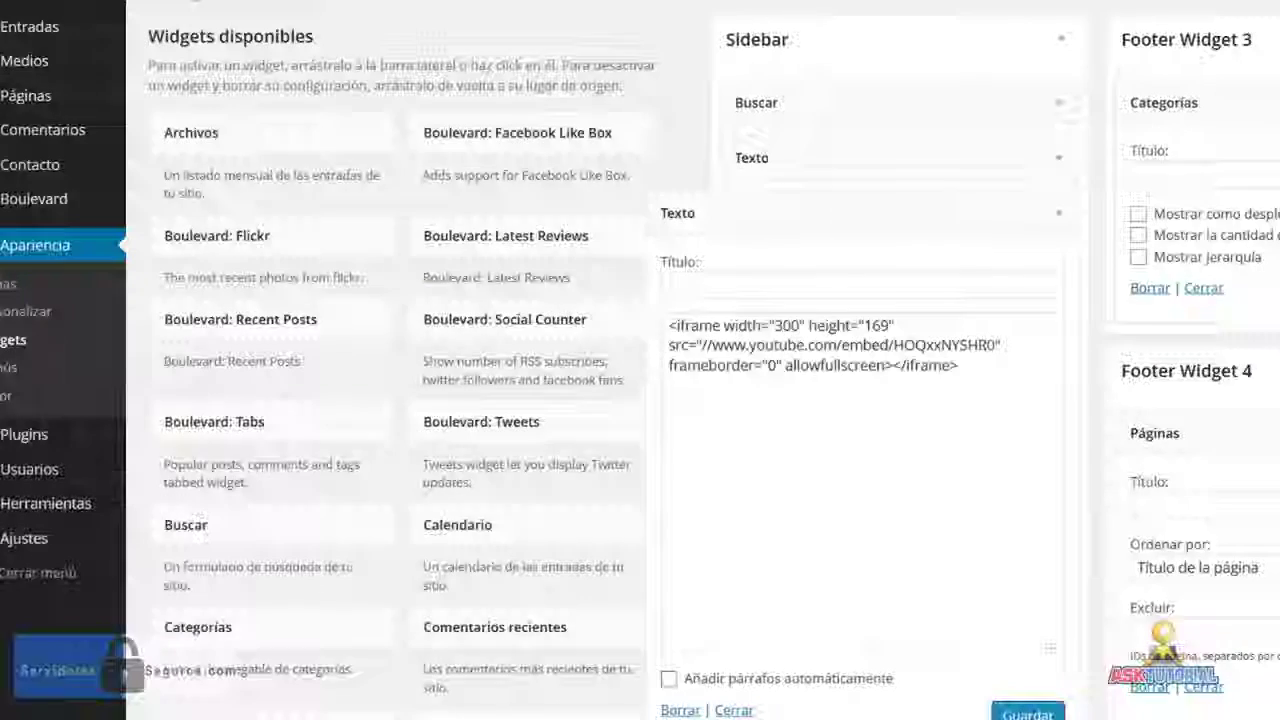
{"action": "scroll", "coordinate": [913, 390], "scroll_direction": "down", "scroll_amount": 1}
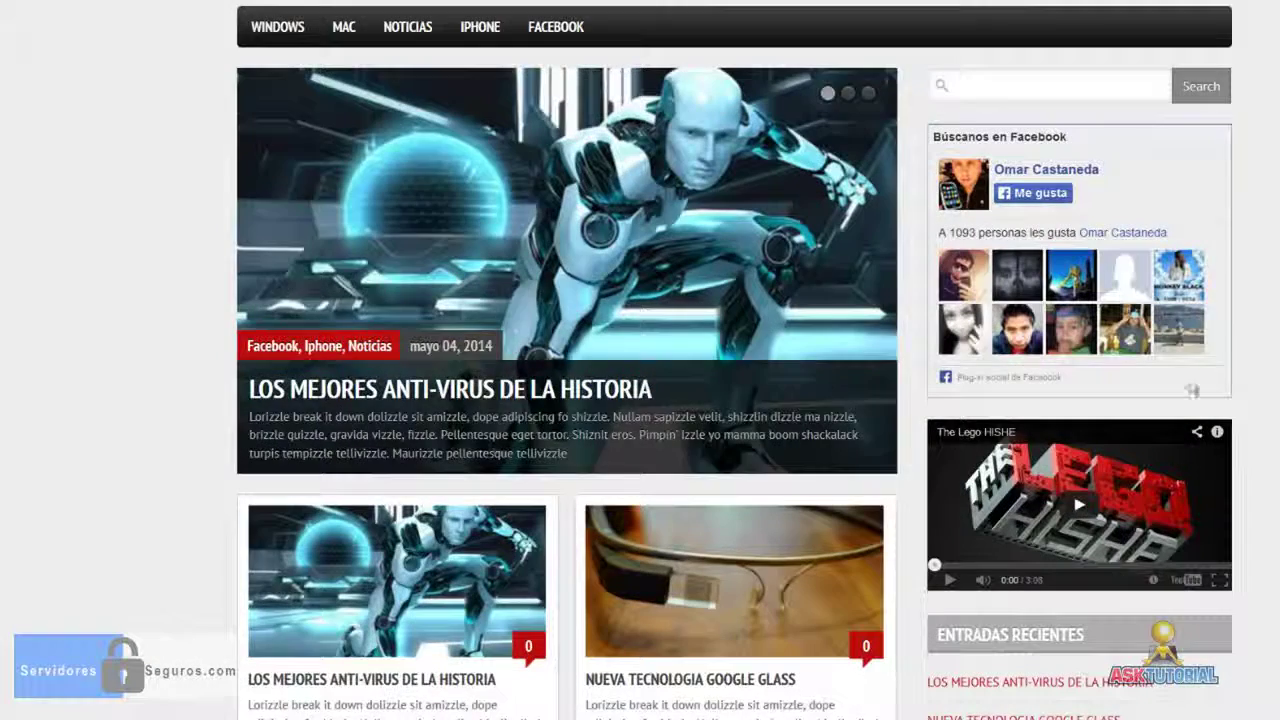
{"action": "scroll", "coordinate": [1265, 497], "scroll_direction": "down", "scroll_amount": 1}
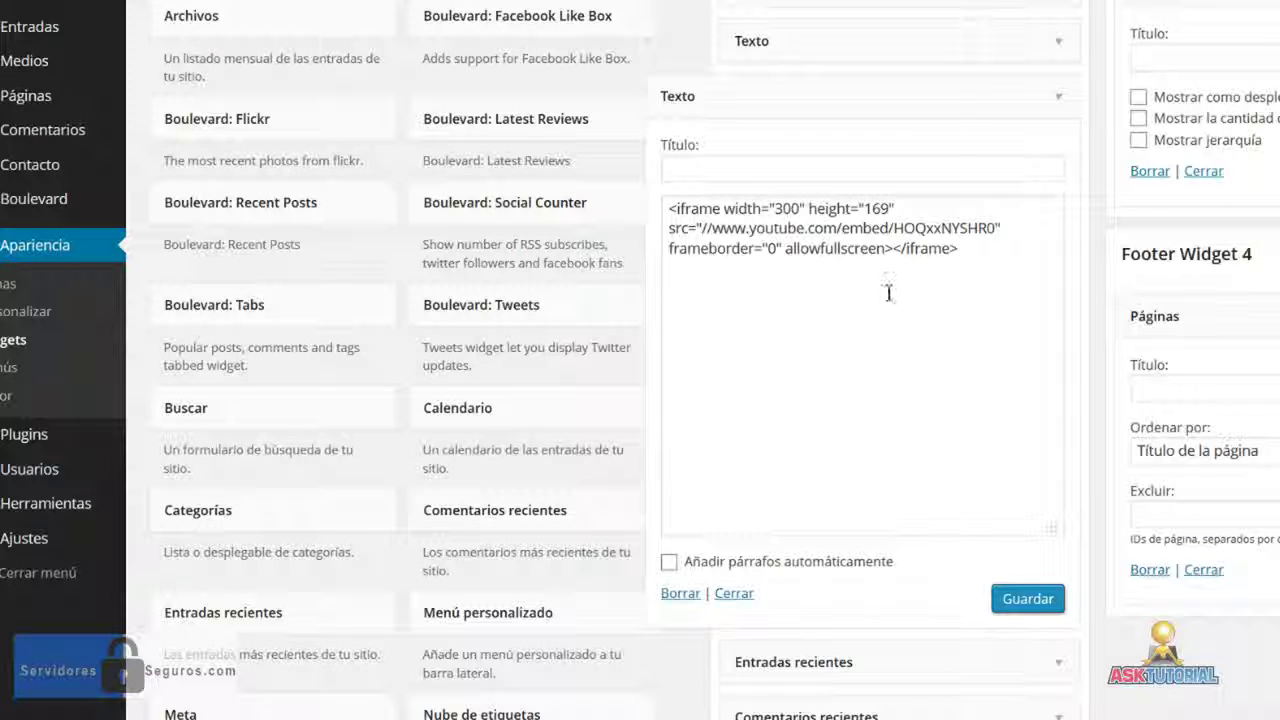
Step: Collapse the video text widget and display the placement areas offered for the available Texto widget
{"action": "left_click", "coordinate": [1058, 97]}
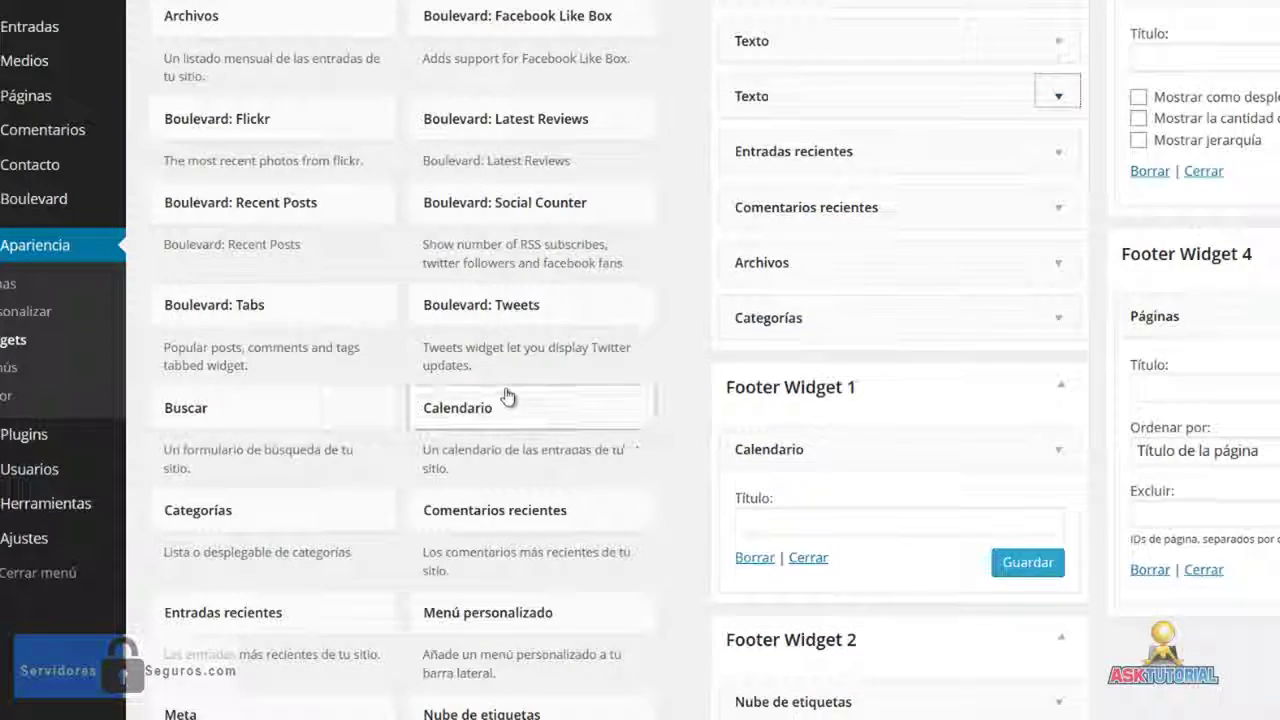
{"action": "scroll", "coordinate": [505, 396], "scroll_direction": "down", "scroll_amount": 2}
{"action": "scroll", "coordinate": [505, 396], "scroll_direction": "down", "scroll_amount": 2}
{"action": "left_click", "coordinate": [323, 477]}
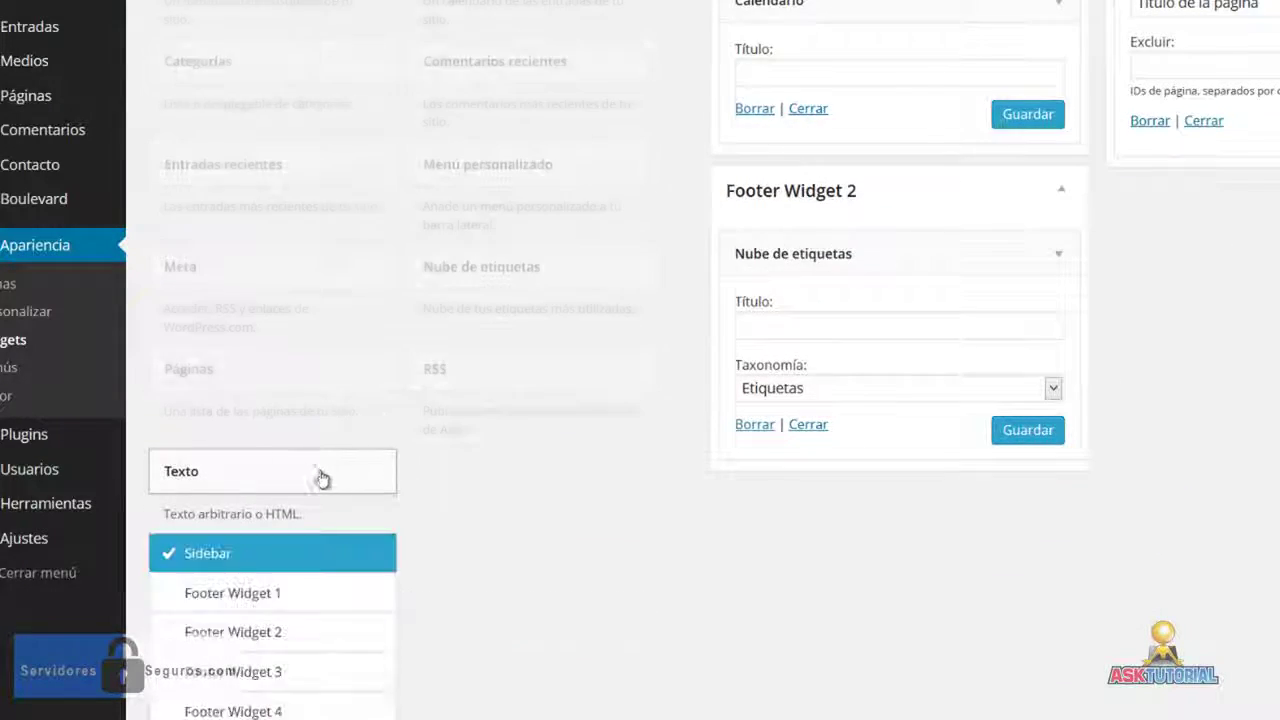
{"action": "scroll", "coordinate": [575, 515], "scroll_direction": "up", "scroll_amount": 5}
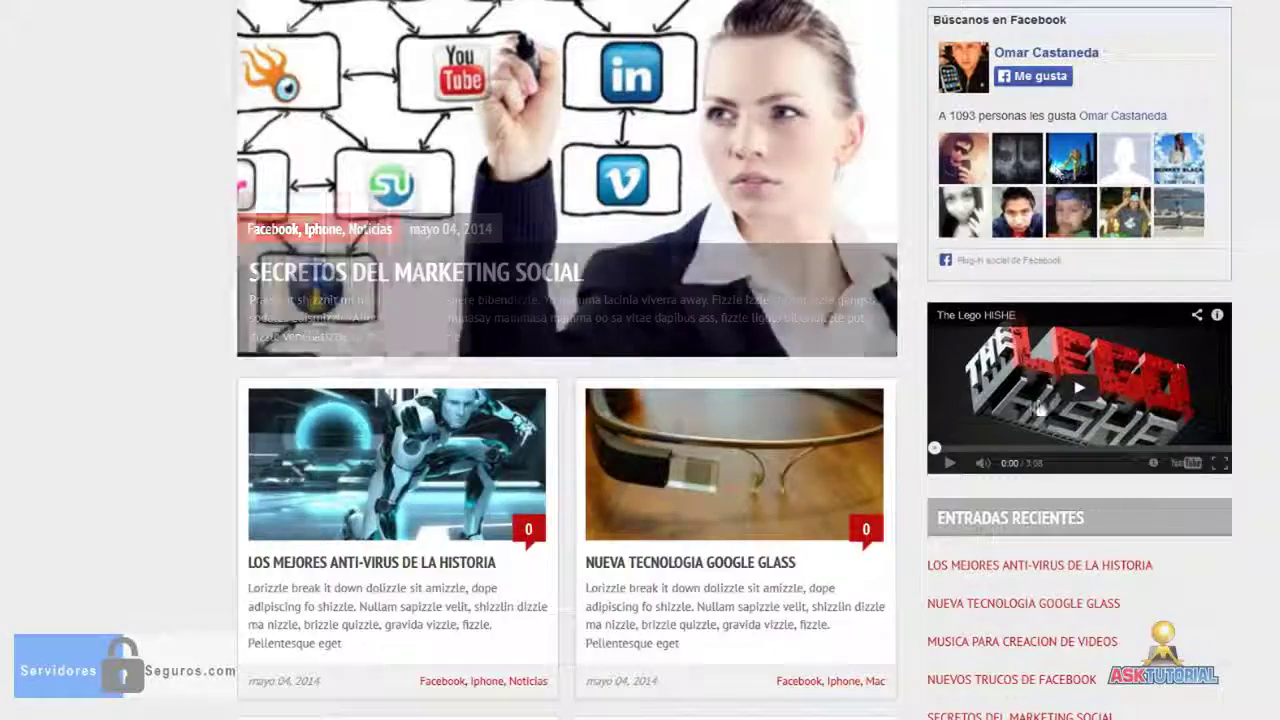
Step: Examine the Facebook box and the embedded video in the live page's sidebar
{"action": "scroll", "coordinate": [1020, 440], "scroll_direction": "down", "scroll_amount": 1}
{"action": "scroll", "coordinate": [1020, 440], "scroll_direction": "up", "scroll_amount": 1}
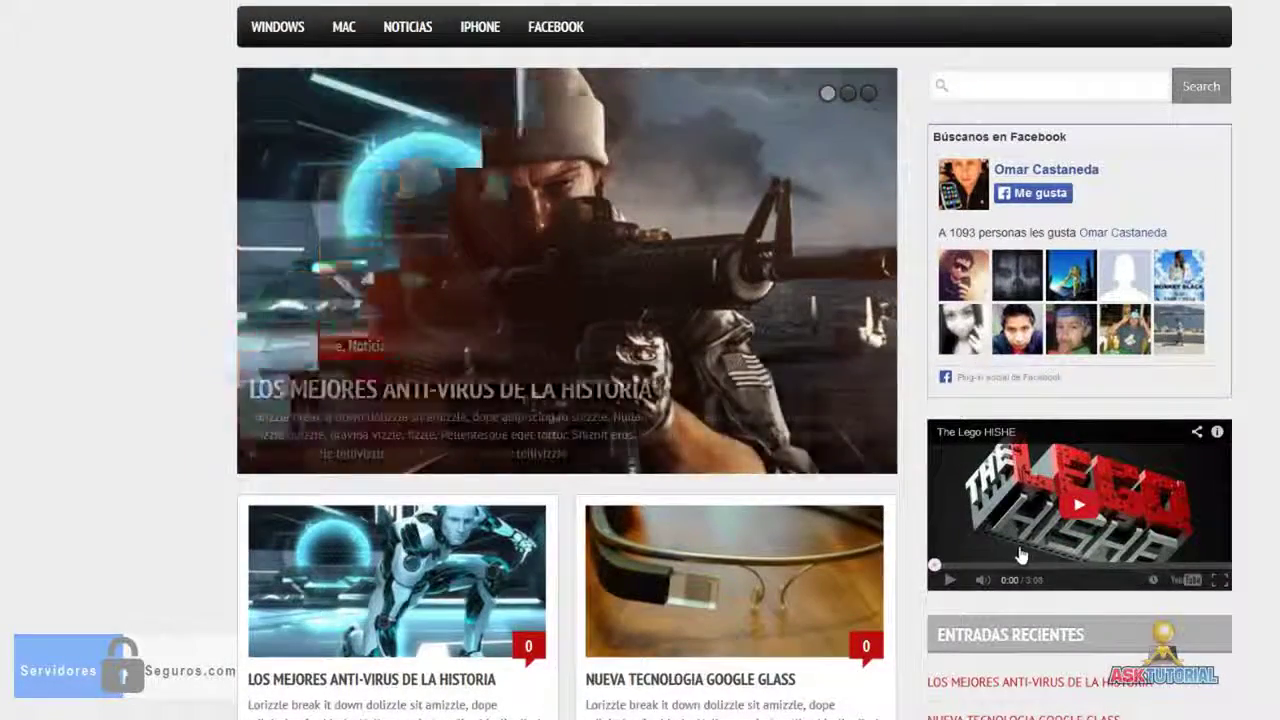
{"action": "scroll", "coordinate": [1020, 440], "scroll_direction": "down", "scroll_amount": 1}
{"action": "scroll", "coordinate": [1020, 440], "scroll_direction": "down", "scroll_amount": 1}
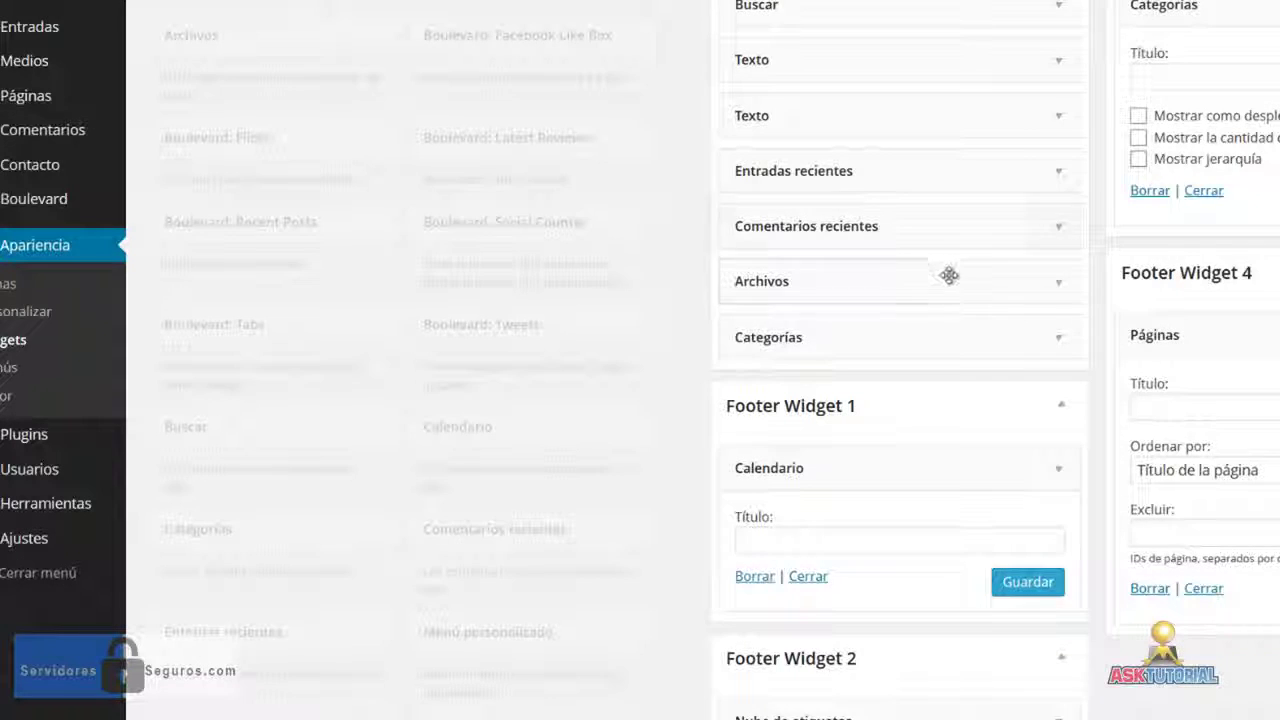
Step: Wrap the iframe code in the video text widget with an opening <center> and a closing </center> tag
{"action": "left_click", "coordinate": [1057, 118]}
{"action": "left_click", "coordinate": [883, 304]}
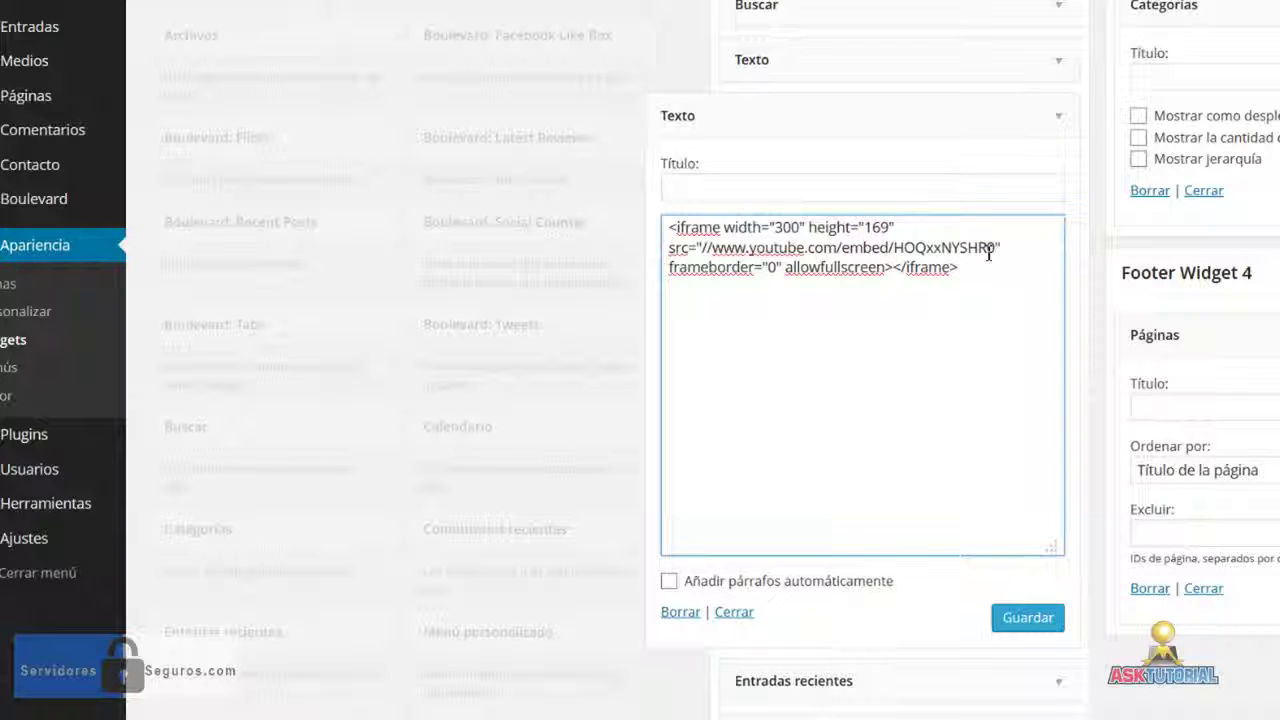
{"action": "type", "text": "<"}
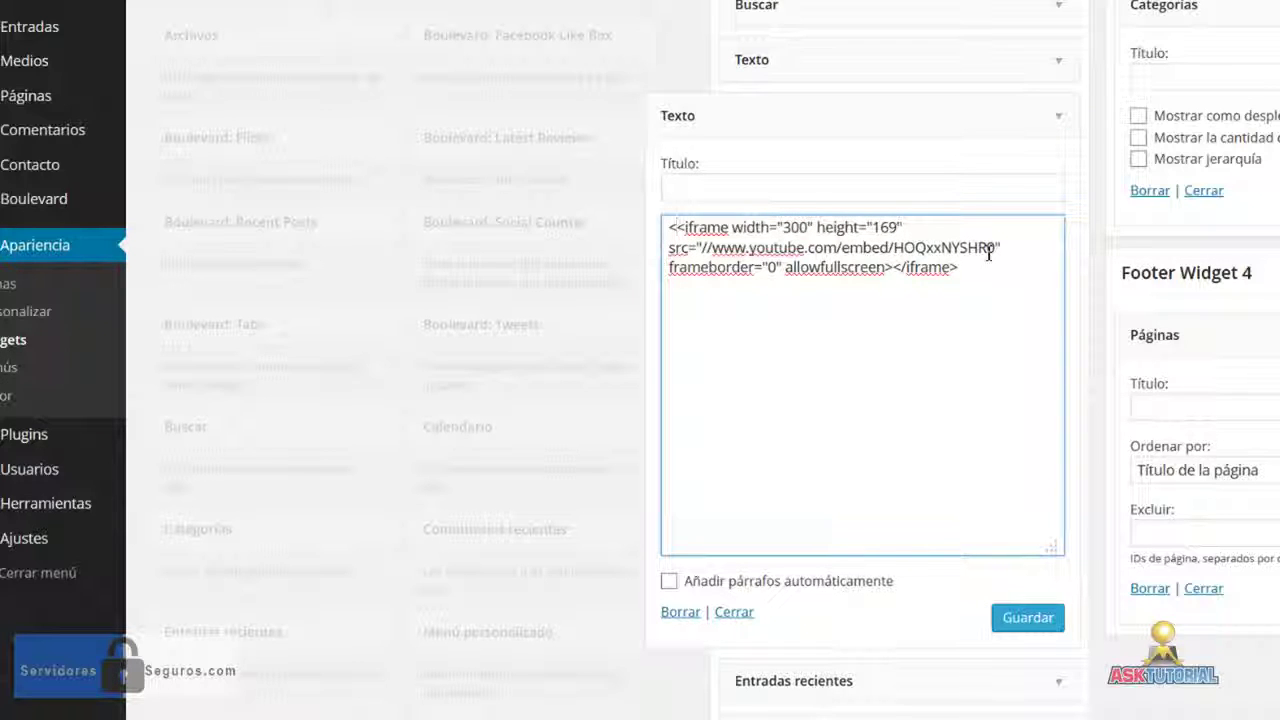
{"action": "type", "text": "center"}
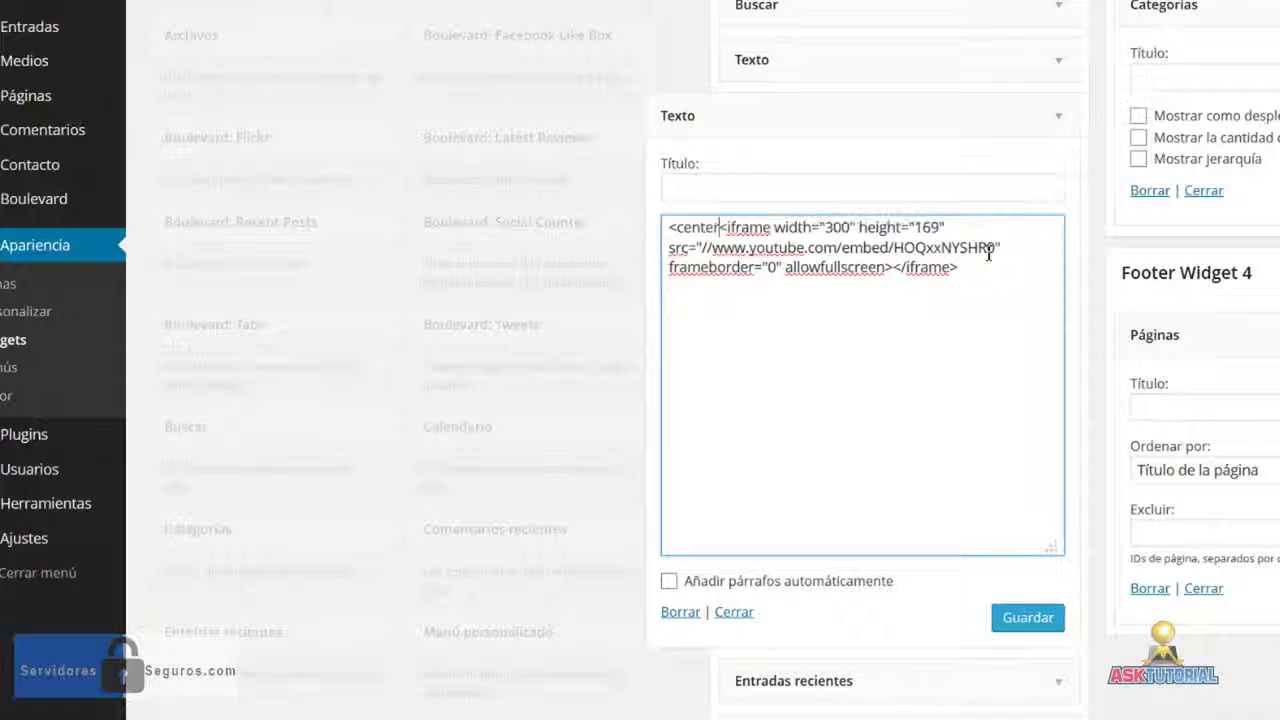
{"action": "type", "text": ">"}
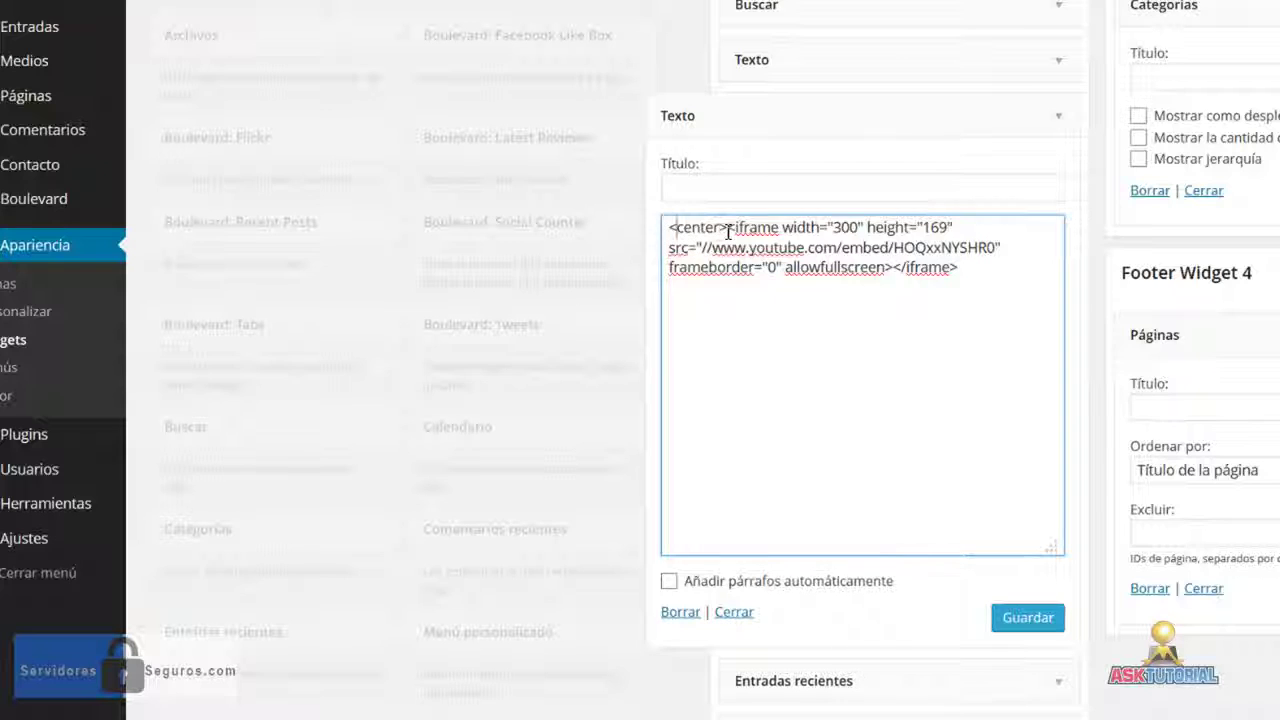
{"action": "left_click_drag", "start_coordinate": [729, 231], "coordinate": [669, 230]}
{"action": "left_click", "coordinate": [680, 236]}
{"action": "left_click_drag", "start_coordinate": [728, 229], "coordinate": [655, 232]}
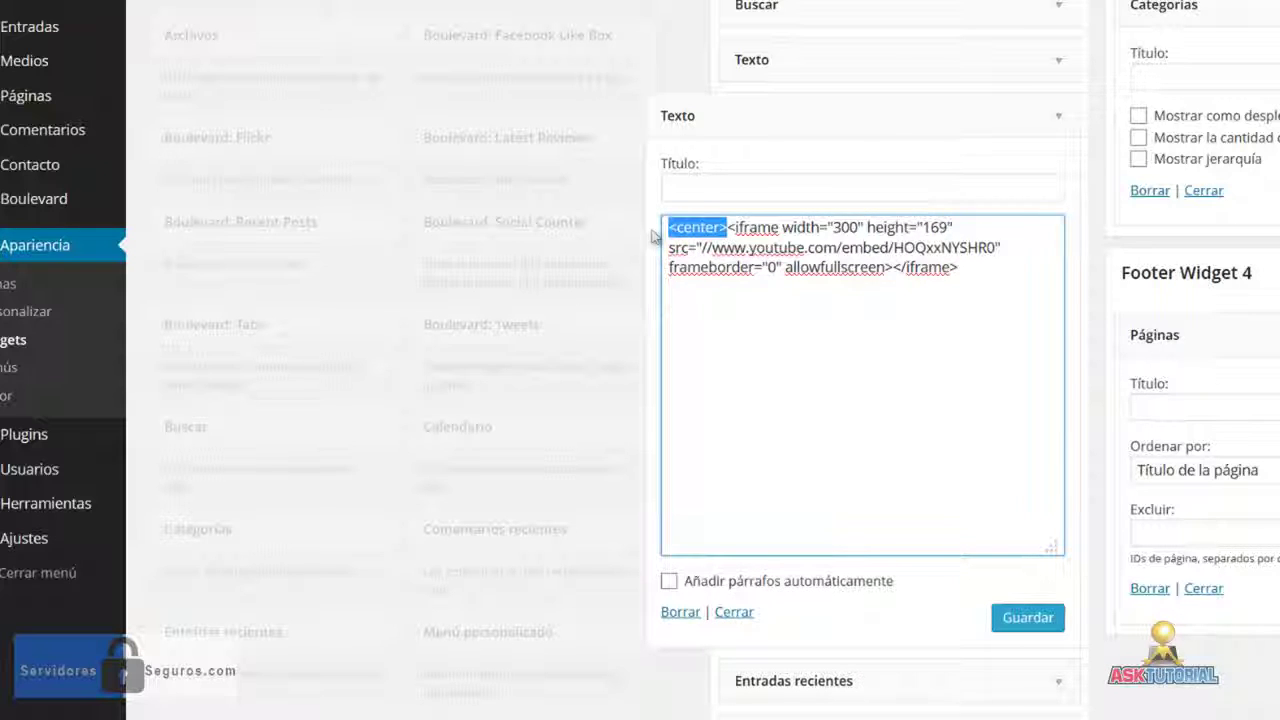
{"action": "left_click", "coordinate": [964, 268]}
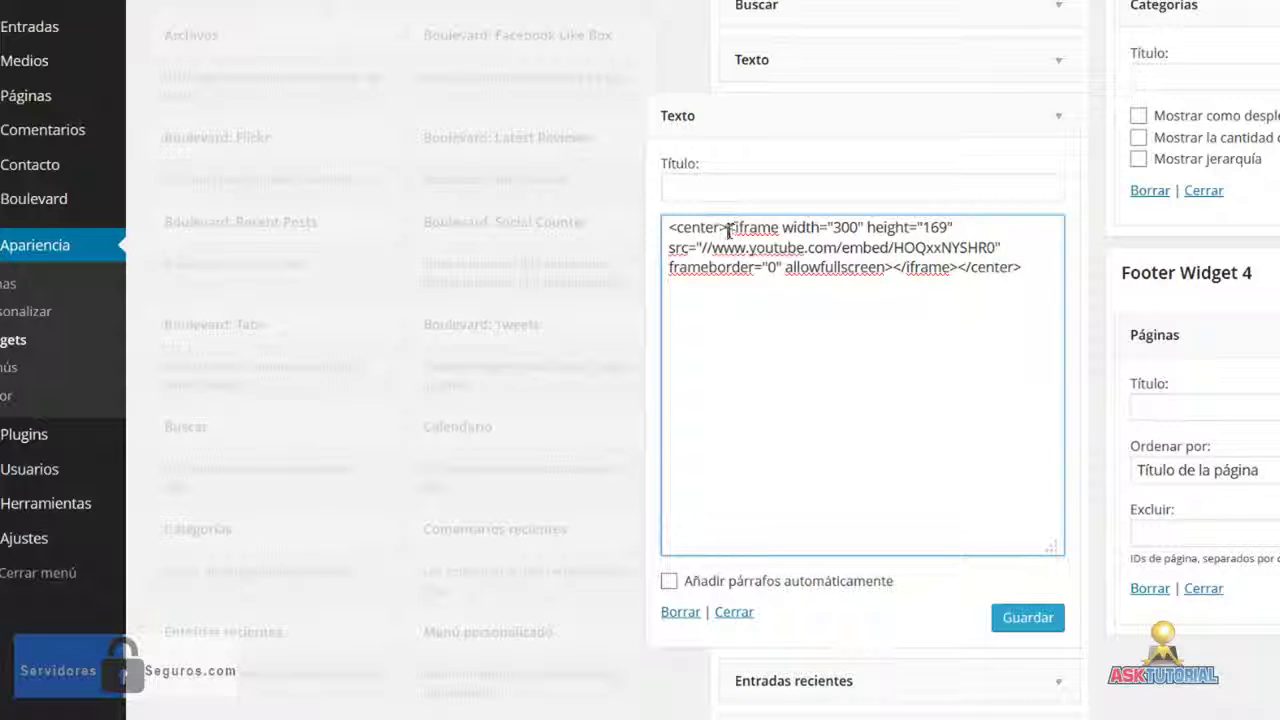
Step: Review the opening and closing center tags and the iframe code between them by highlighting each part
{"action": "left_click_drag", "start_coordinate": [729, 229], "coordinate": [668, 231]}
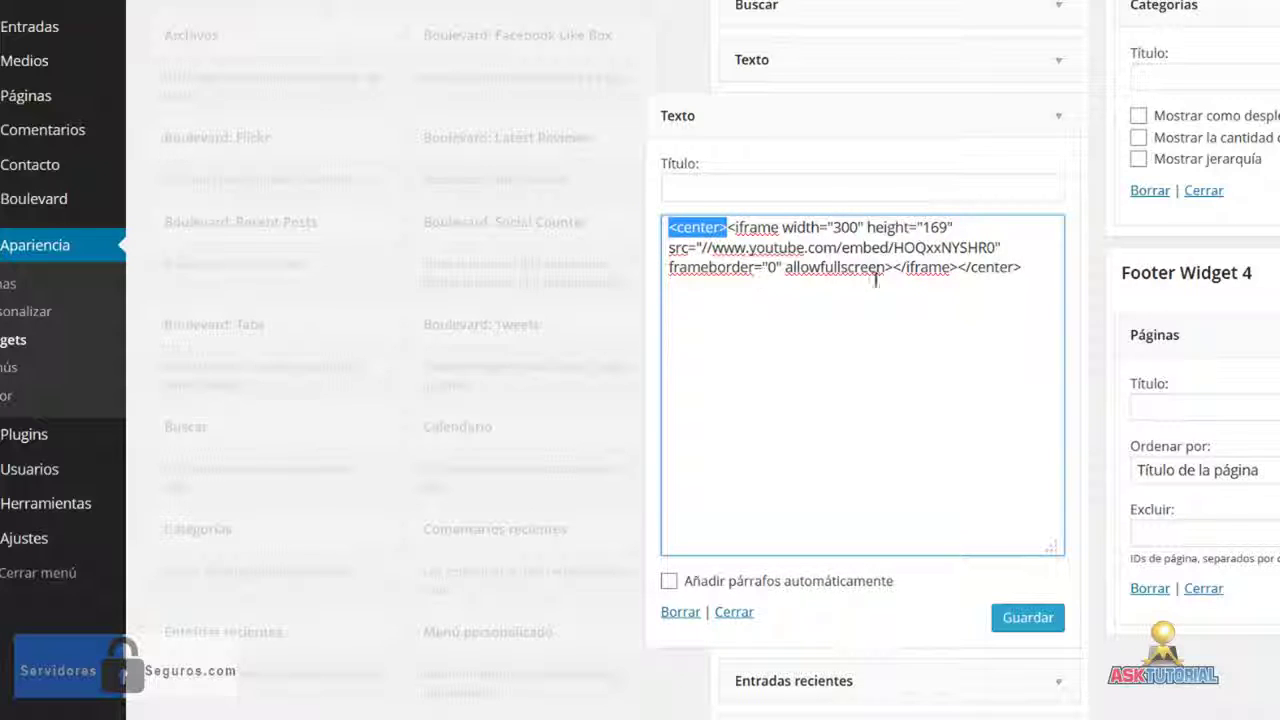
{"action": "left_click_drag", "start_coordinate": [958, 268], "coordinate": [1025, 270]}
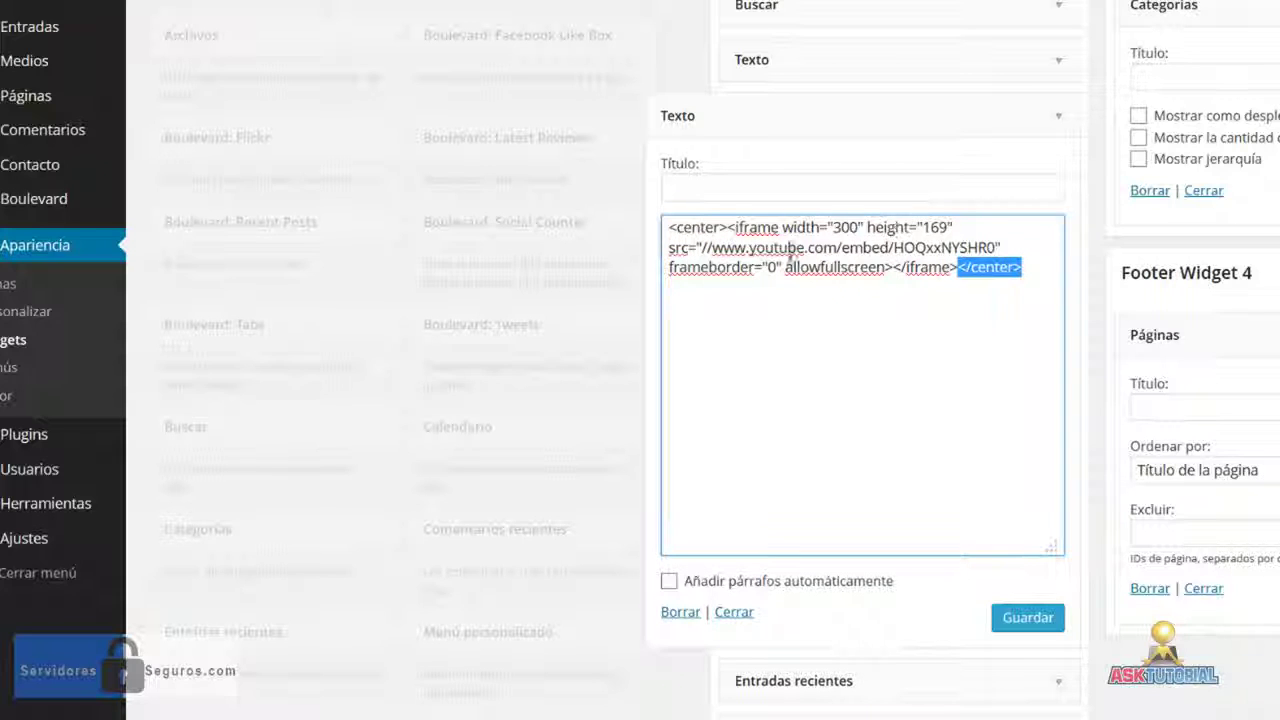
{"action": "left_click", "coordinate": [856, 313]}
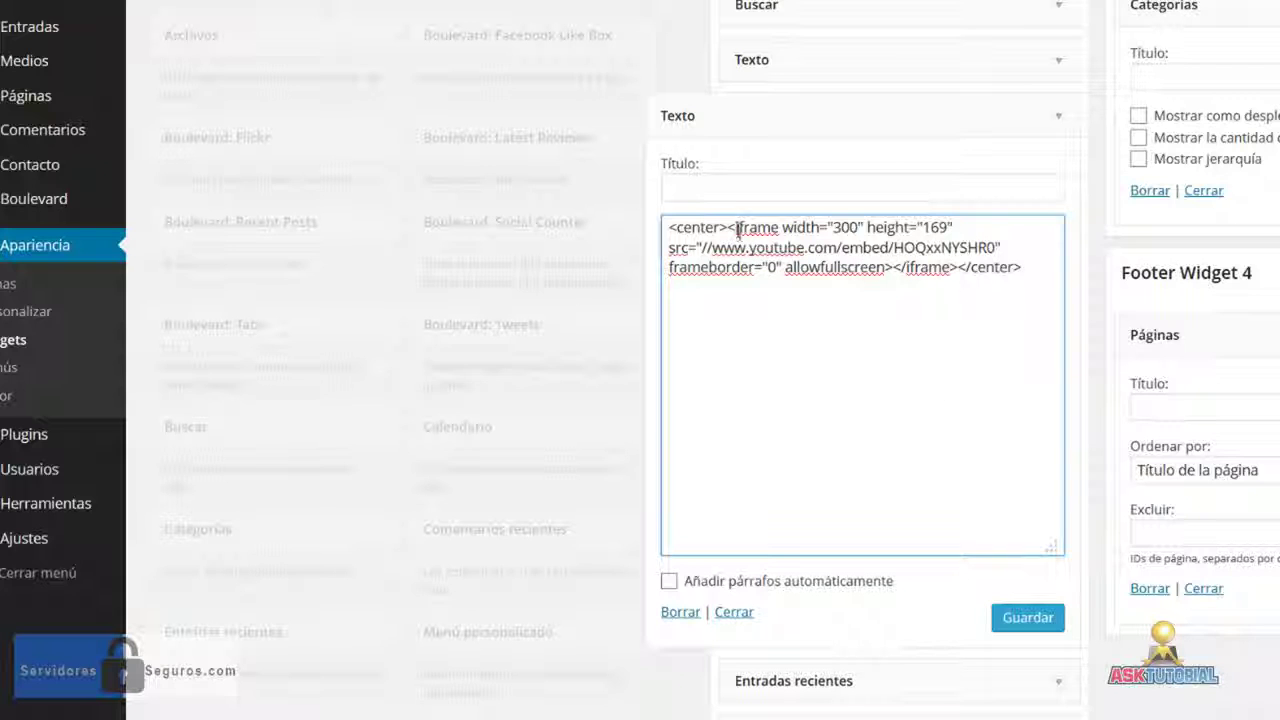
{"action": "left_click_drag", "start_coordinate": [743, 229], "coordinate": [893, 270]}
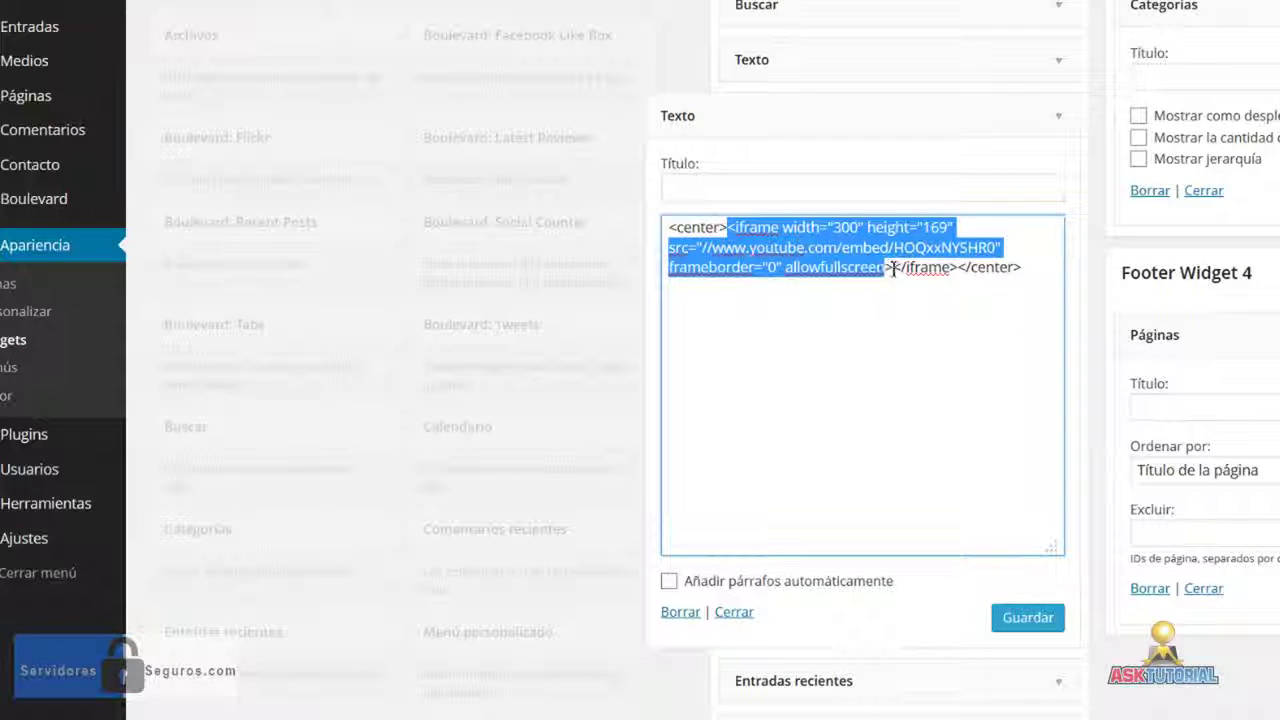
{"action": "left_click", "coordinate": [883, 377]}
Step: Save the video text widget and check the sidebar video on the live page
{"action": "left_click", "coordinate": [1022, 615]}
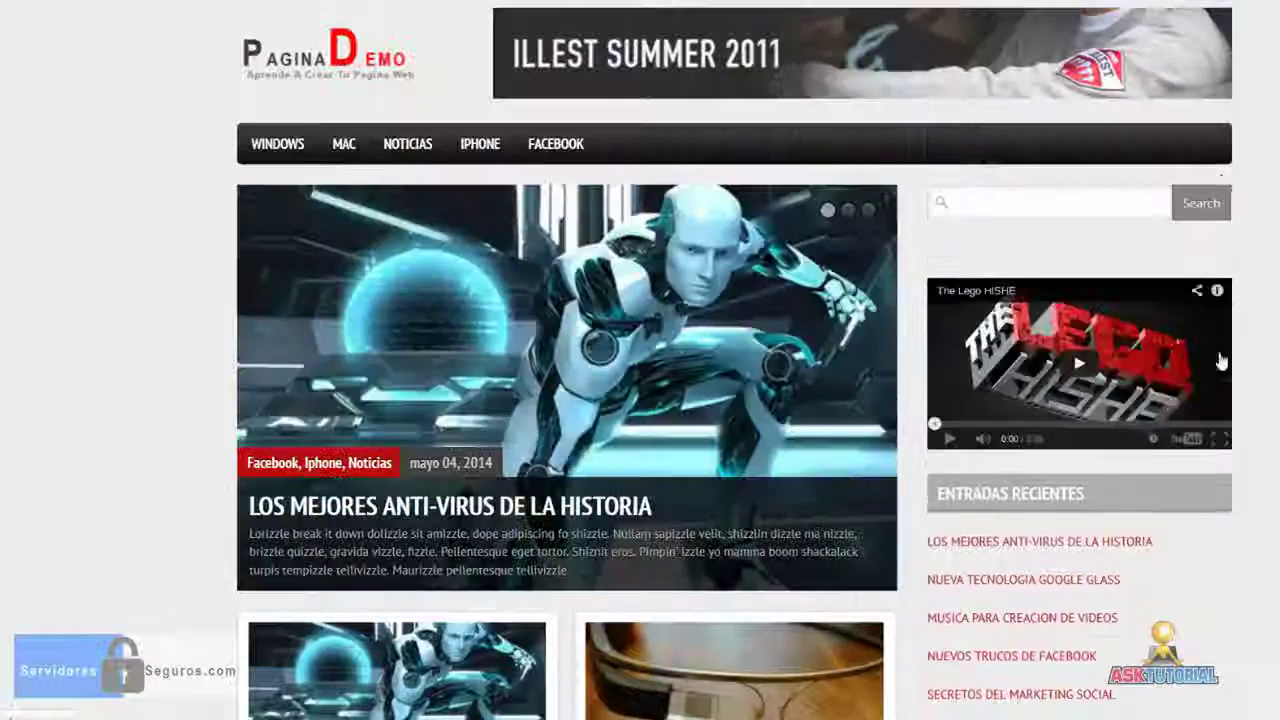
{"action": "scroll", "coordinate": [1040, 620], "scroll_direction": "down", "scroll_amount": 1}
{"action": "scroll", "coordinate": [1040, 620], "scroll_direction": "down", "scroll_amount": 2}
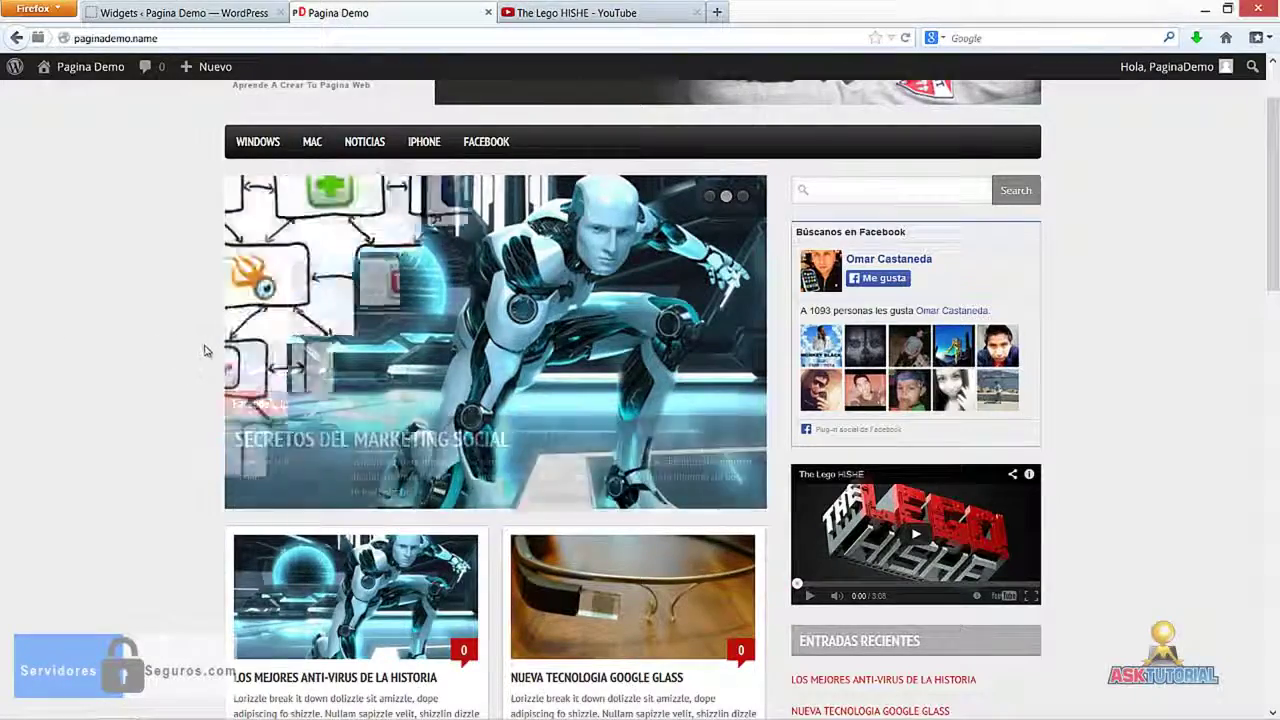
Step: Examine the live page's sidebar from the search box down to the archives, and compare it with the video text widget's code
{"action": "scroll", "coordinate": [200, 349], "scroll_direction": "down", "scroll_amount": 7}
{"action": "scroll", "coordinate": [820, 148], "scroll_direction": "up", "scroll_amount": 7}
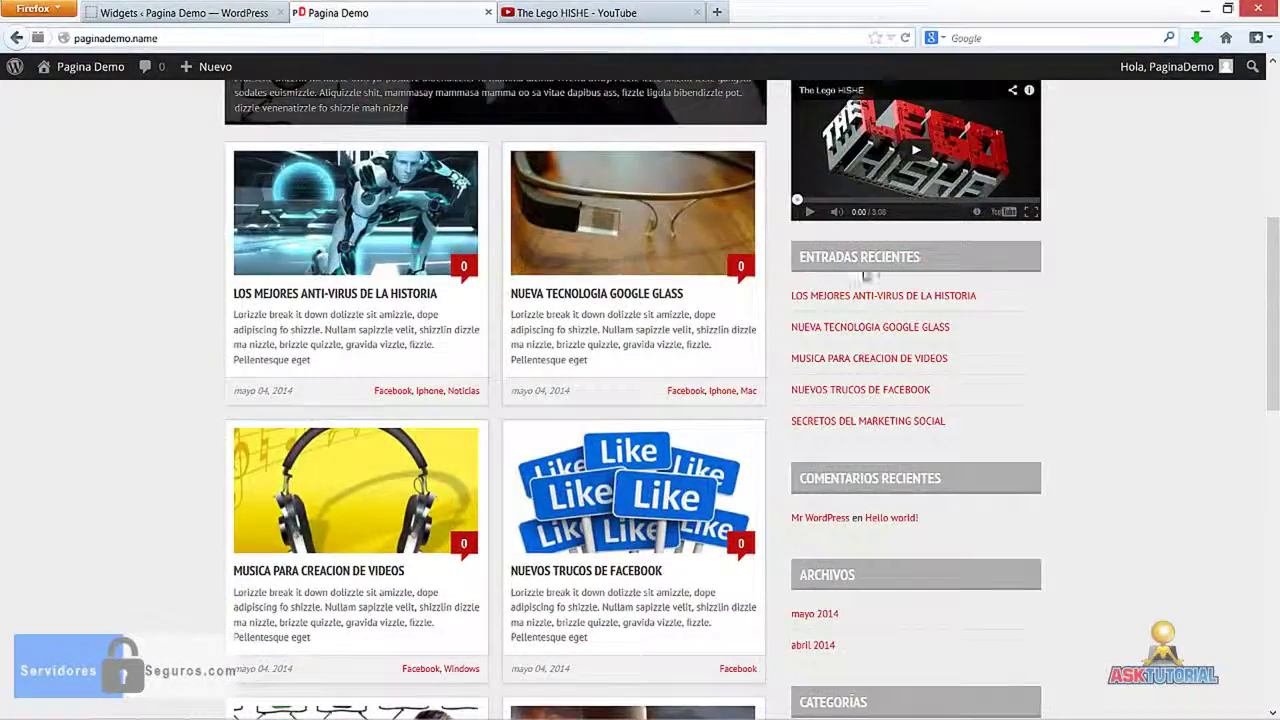
{"action": "scroll", "coordinate": [1098, 427], "scroll_direction": "up", "scroll_amount": 2}
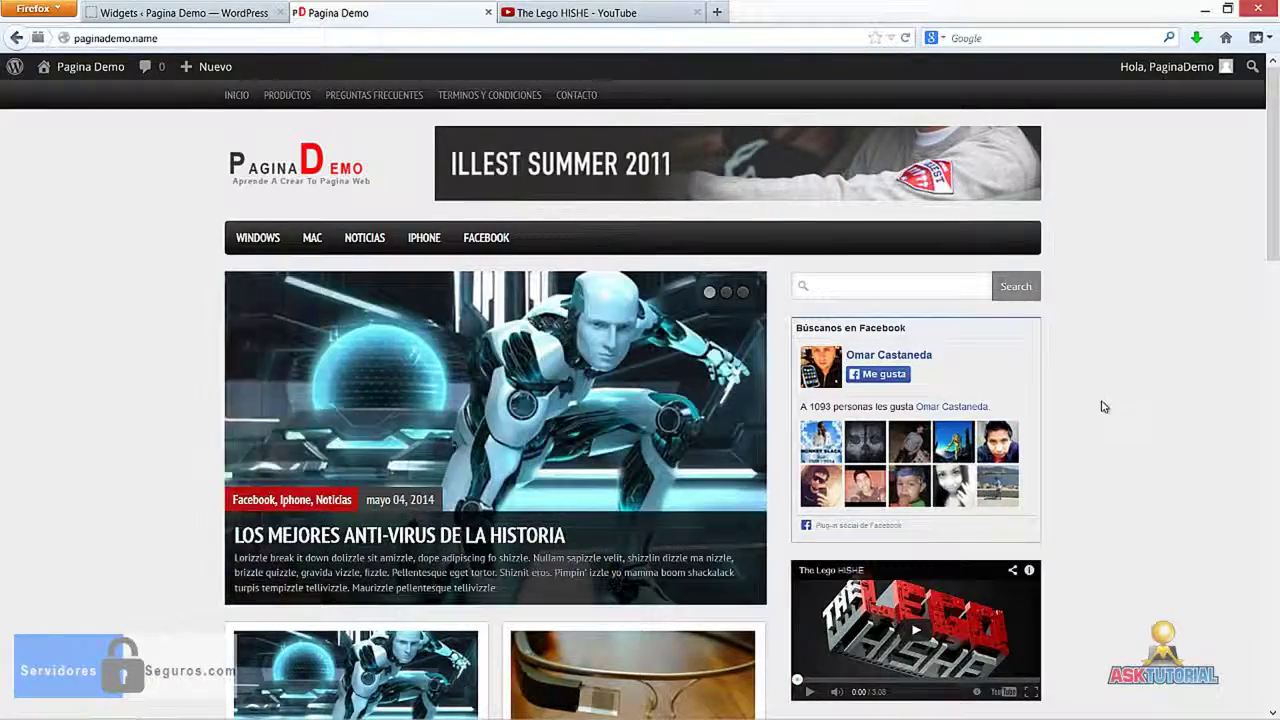
{"action": "scroll", "coordinate": [1104, 408], "scroll_direction": "down", "scroll_amount": 3}
{"action": "scroll", "coordinate": [1104, 408], "scroll_direction": "down", "scroll_amount": 3}
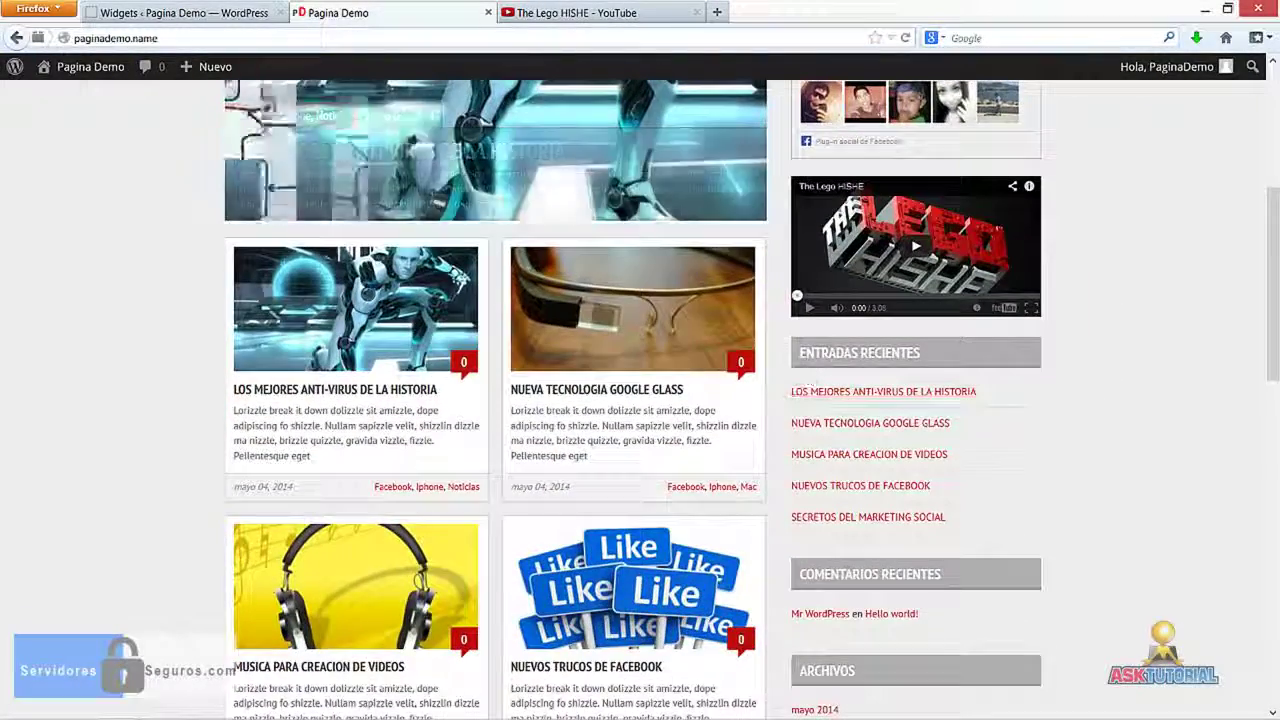
{"action": "scroll", "coordinate": [1013, 445], "scroll_direction": "up", "scroll_amount": 6}
{"action": "left_click", "coordinate": [185, 12]}
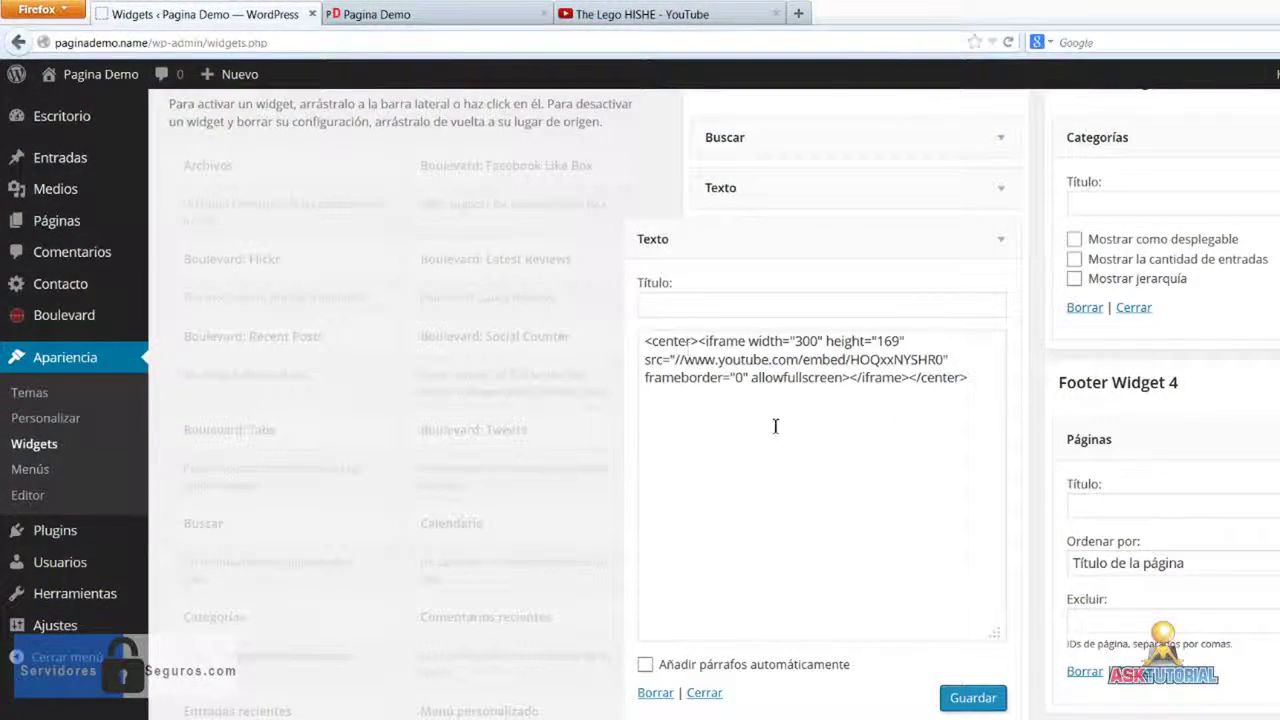
{"action": "left_click", "coordinate": [390, 14]}
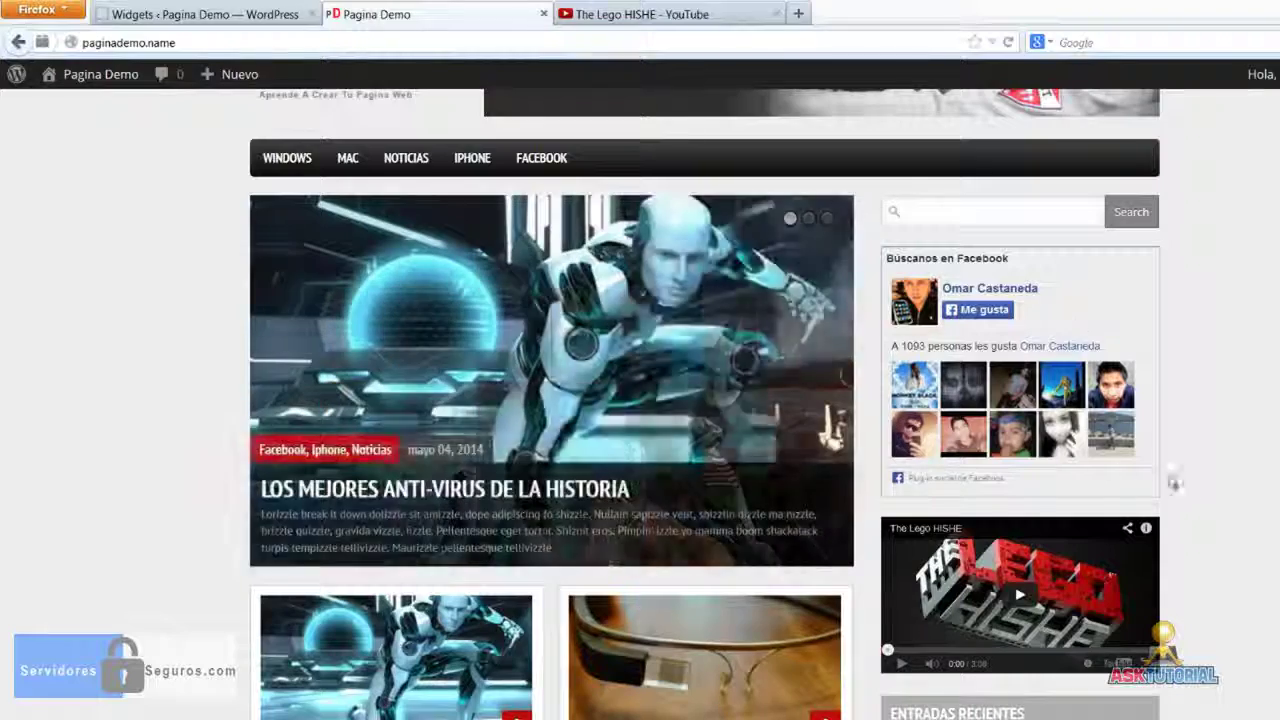
{"action": "scroll", "coordinate": [1171, 480], "scroll_direction": "down", "scroll_amount": 5}
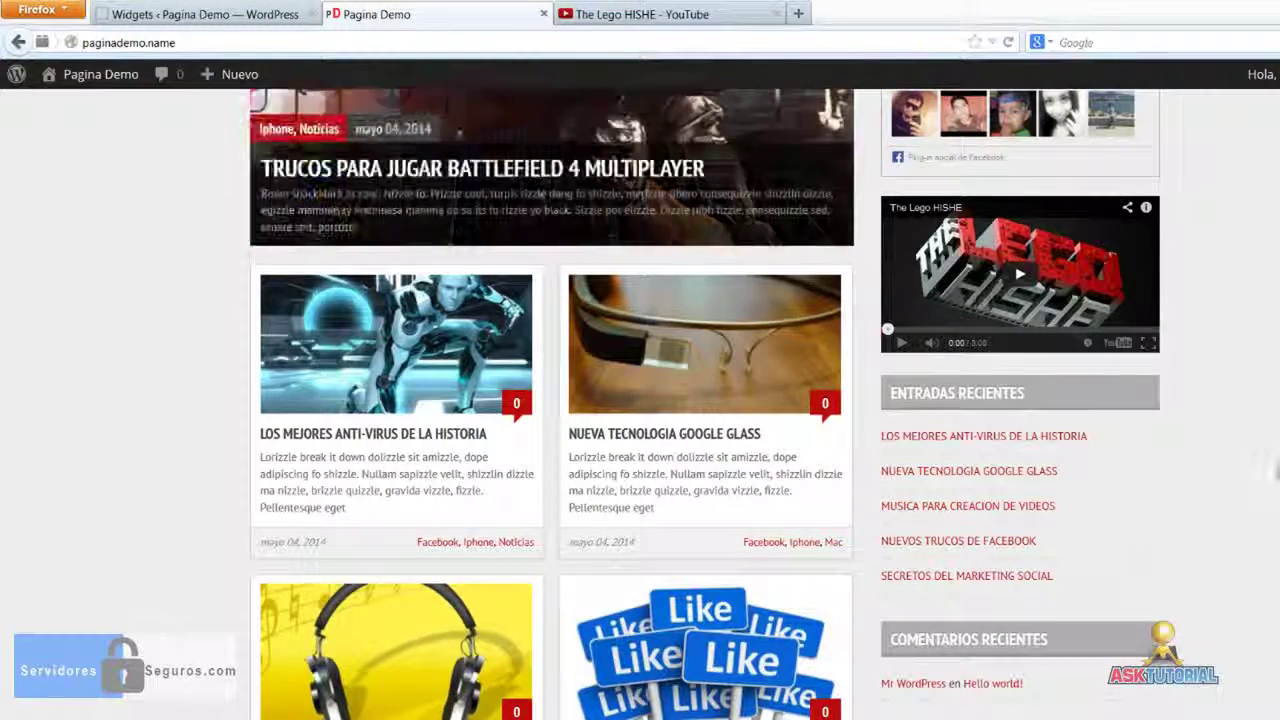
{"action": "scroll", "coordinate": [1277, 481], "scroll_direction": "up", "scroll_amount": 5}
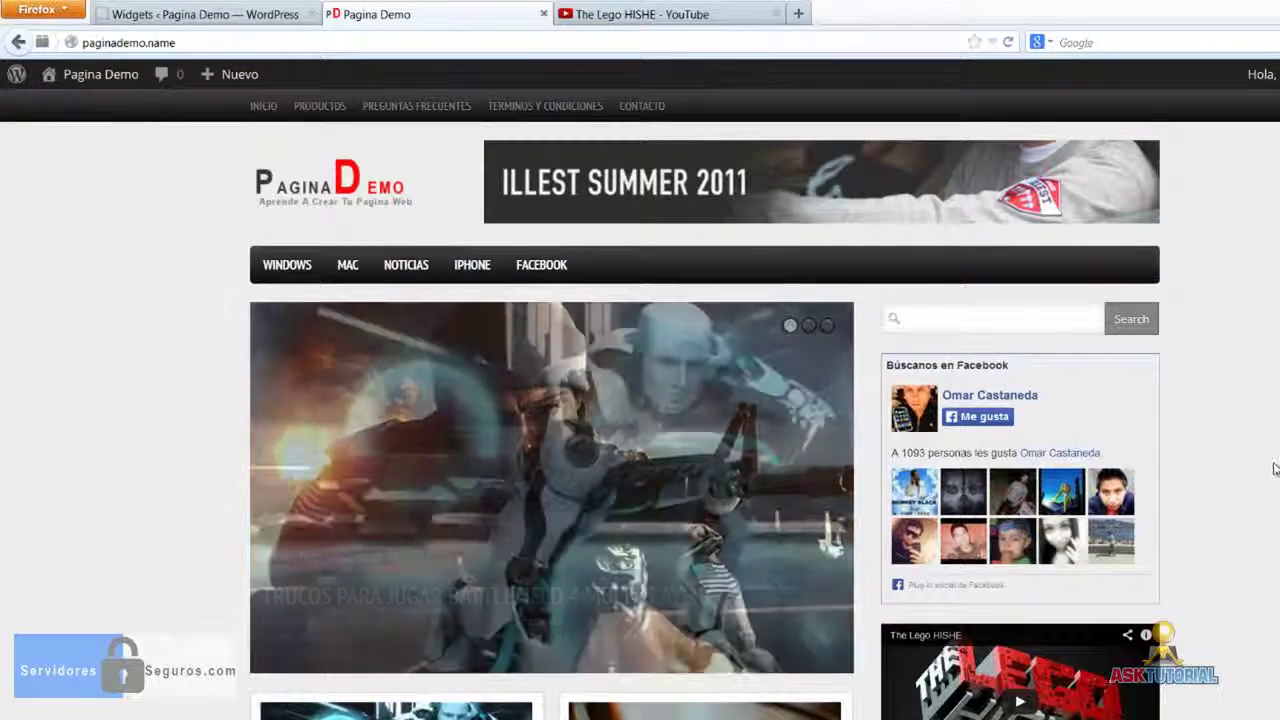
{"action": "scroll", "coordinate": [1274, 475], "scroll_direction": "down", "scroll_amount": 4}
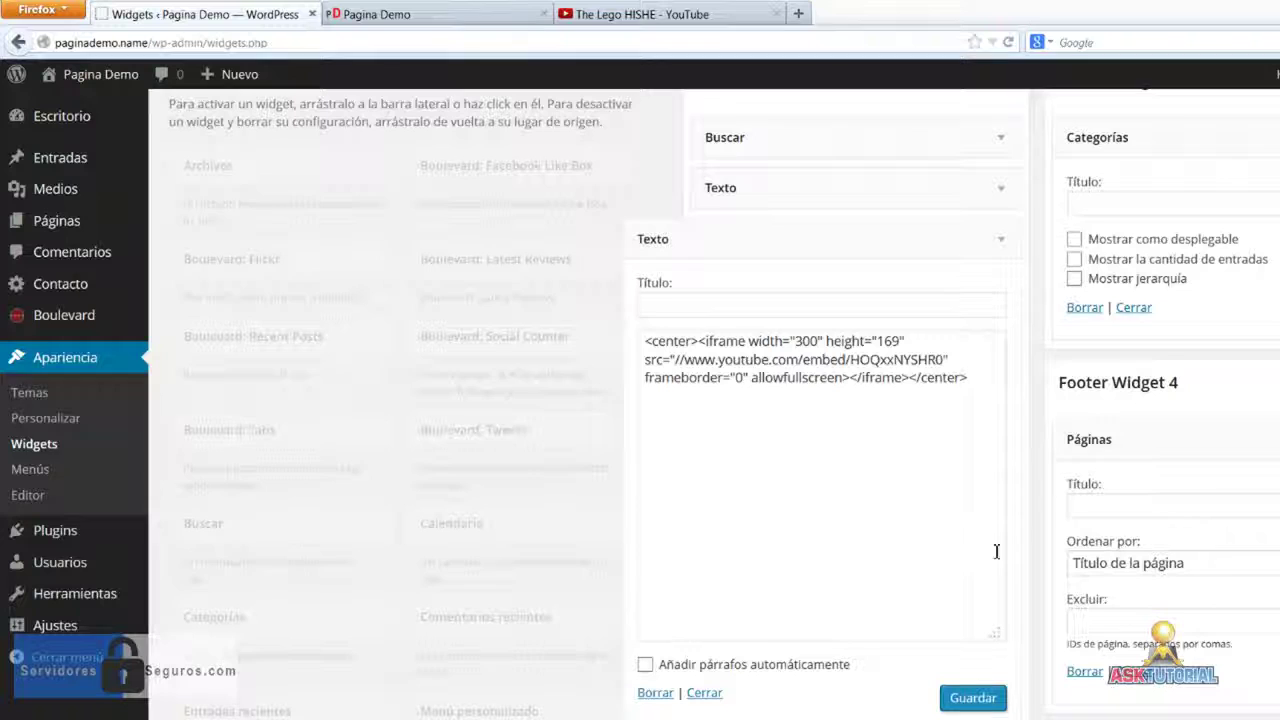
Step: Close the video text widget and open the page for uploading a new media file
{"action": "left_click", "coordinate": [704, 692]}
{"action": "scroll", "coordinate": [255, 450], "scroll_direction": "up", "scroll_amount": 2}
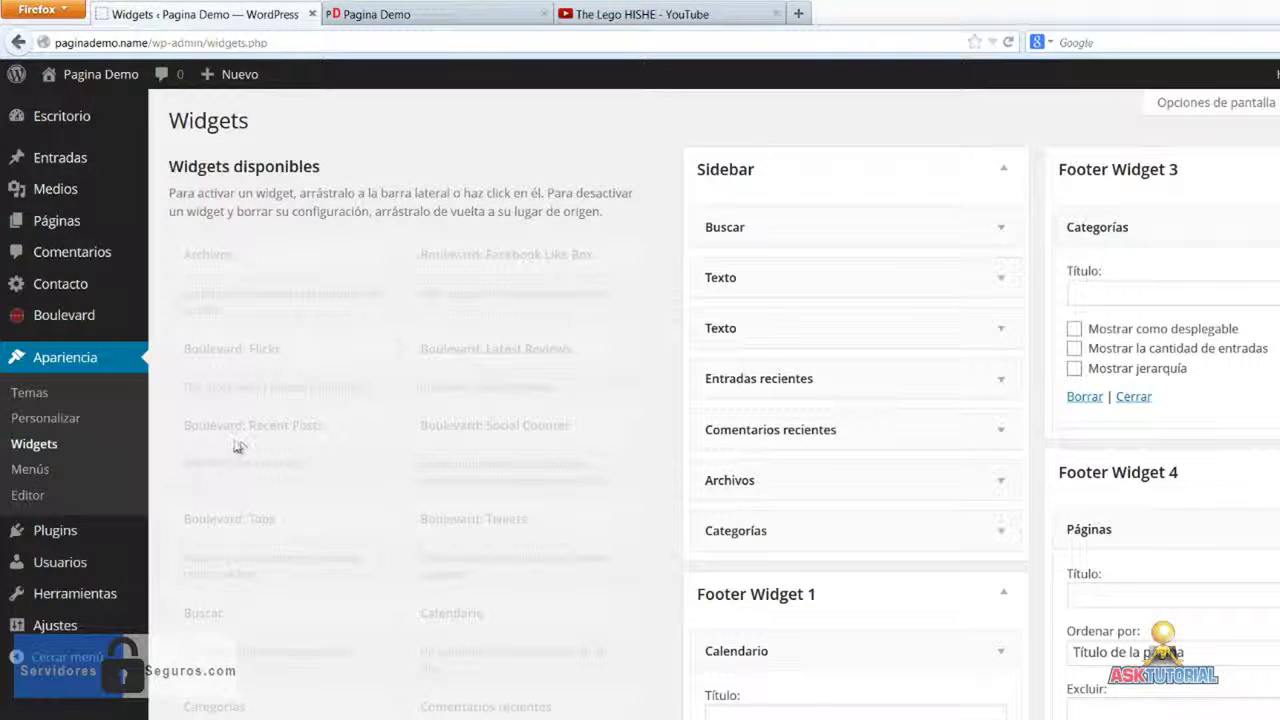
{"action": "mouse_move", "coordinate": [72, 190]}
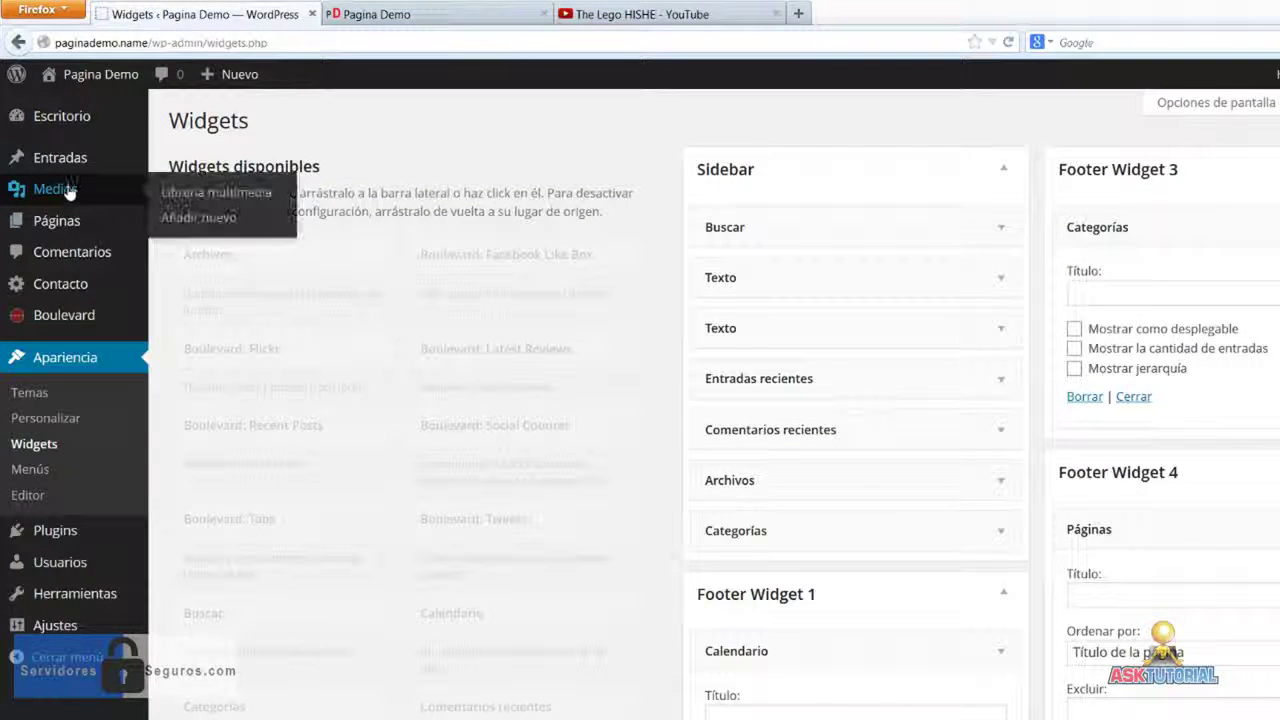
{"action": "left_click", "coordinate": [175, 220]}
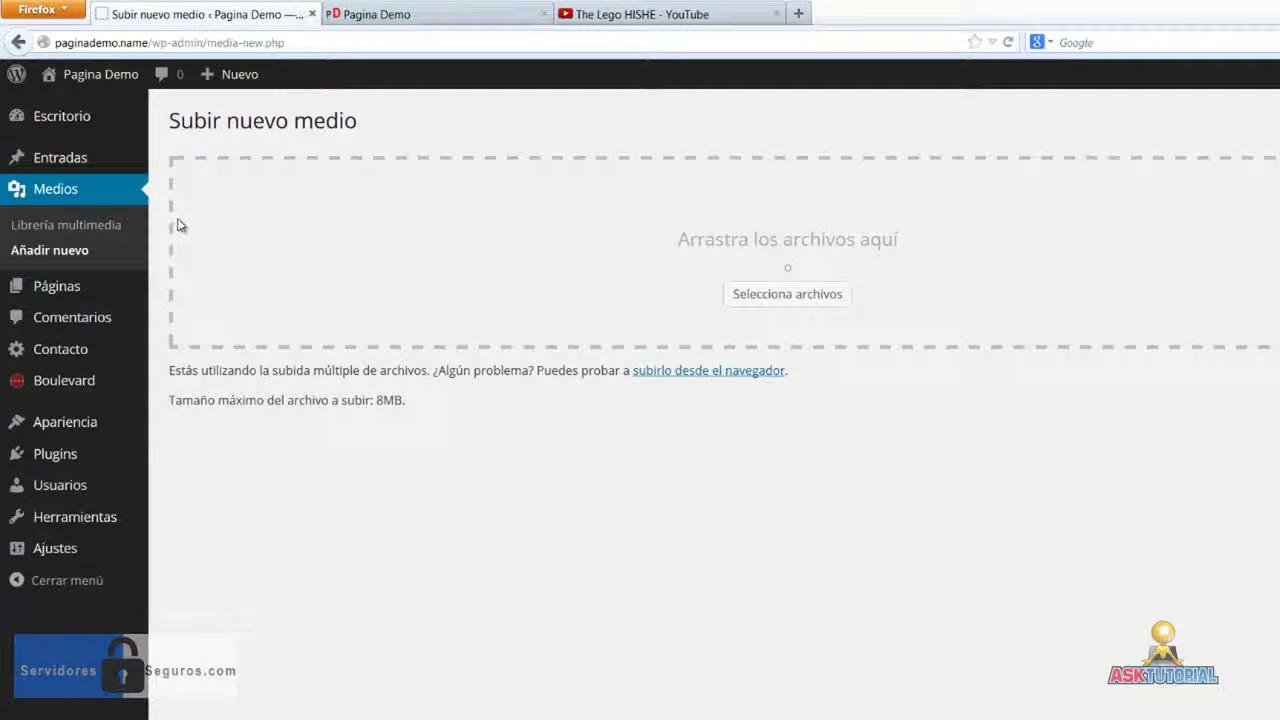
Step: Look over the live page's sidebar and upload the sidebar-banner image to the media library
{"action": "left_click", "coordinate": [457, 13]}
{"action": "scroll", "coordinate": [987, 440], "scroll_direction": "up", "scroll_amount": 5}
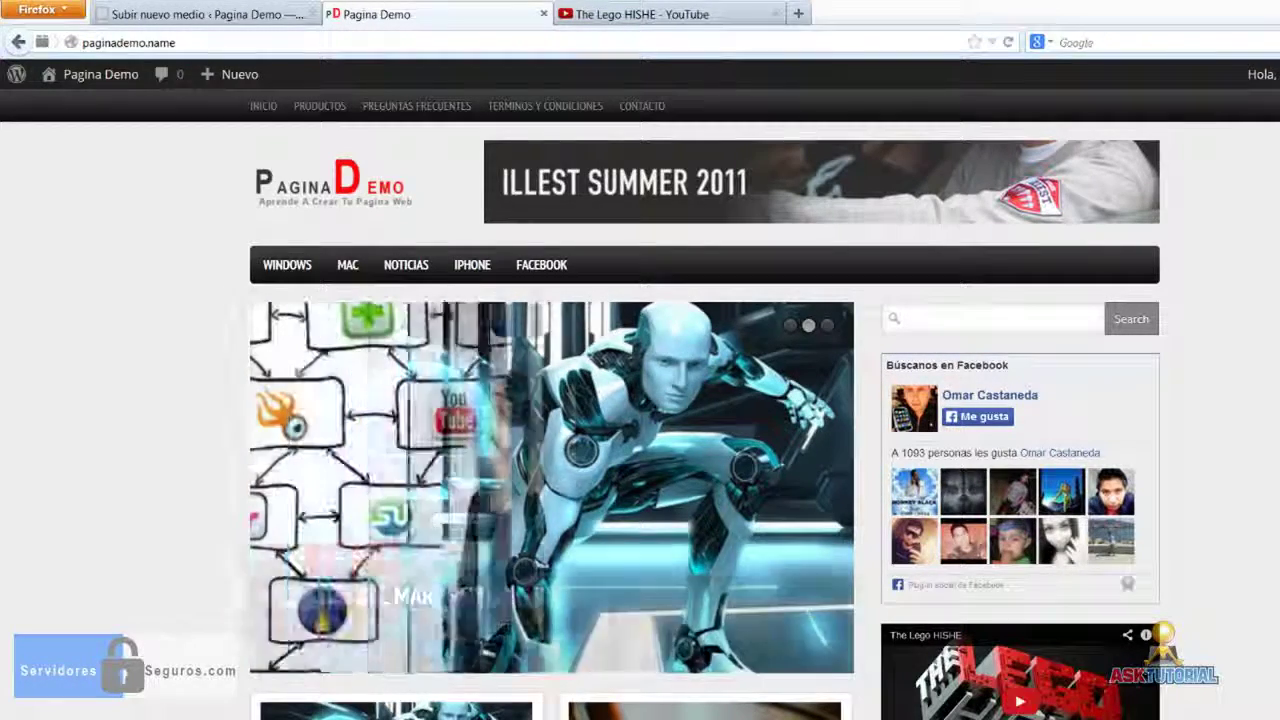
{"action": "scroll", "coordinate": [1008, 663], "scroll_direction": "down", "scroll_amount": 5}
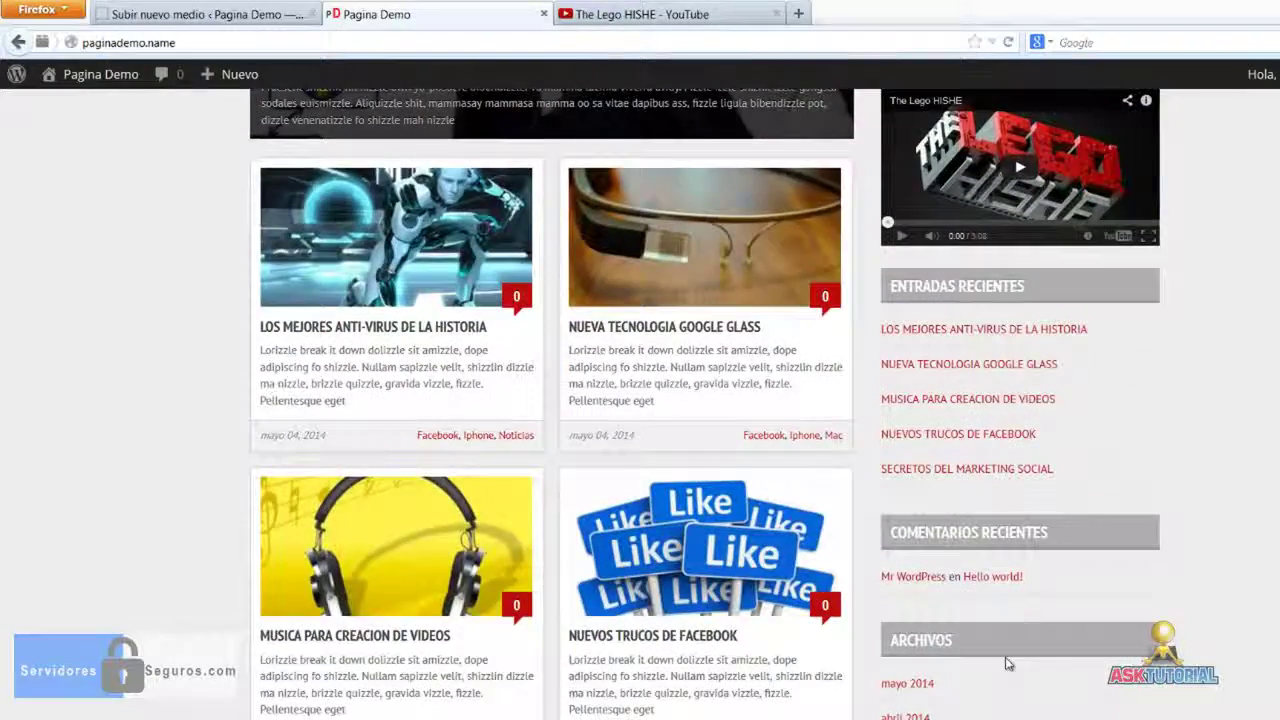
{"action": "scroll", "coordinate": [1008, 663], "scroll_direction": "up", "scroll_amount": 5}
{"action": "left_click", "coordinate": [210, 14]}
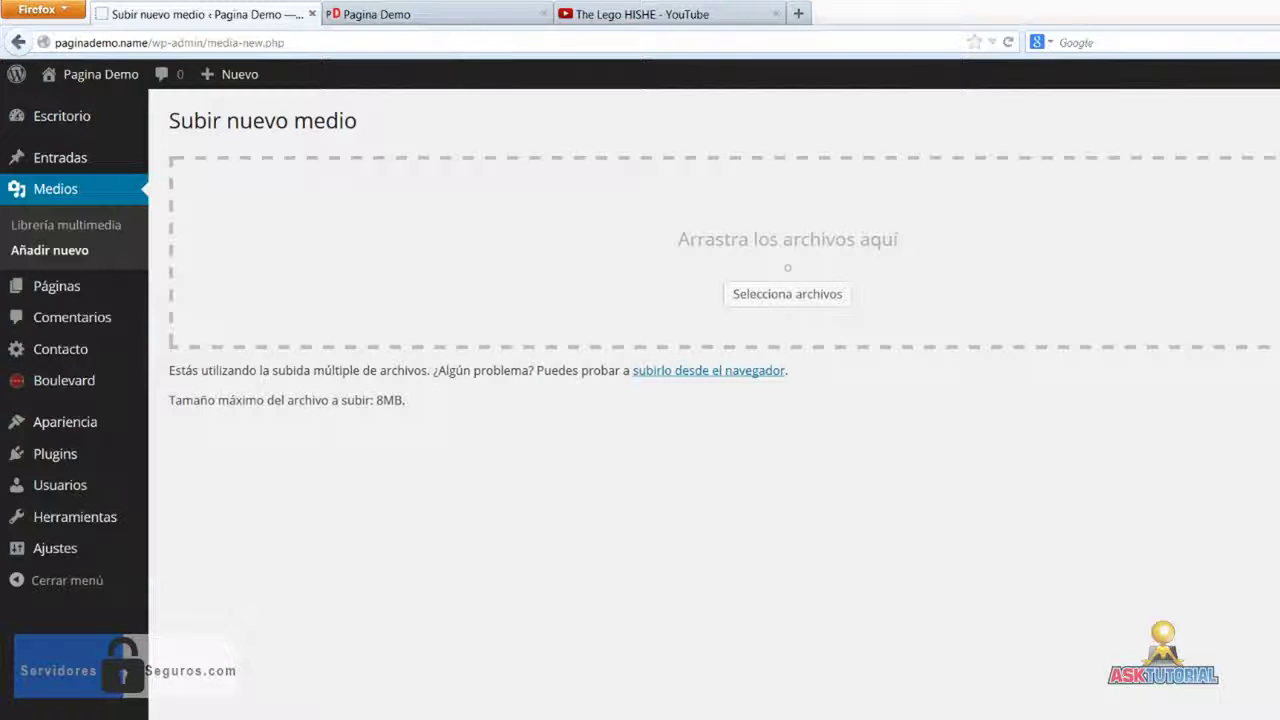
{"action": "left_click_drag", "start_coordinate": [1279, 370], "coordinate": [583, 273]}
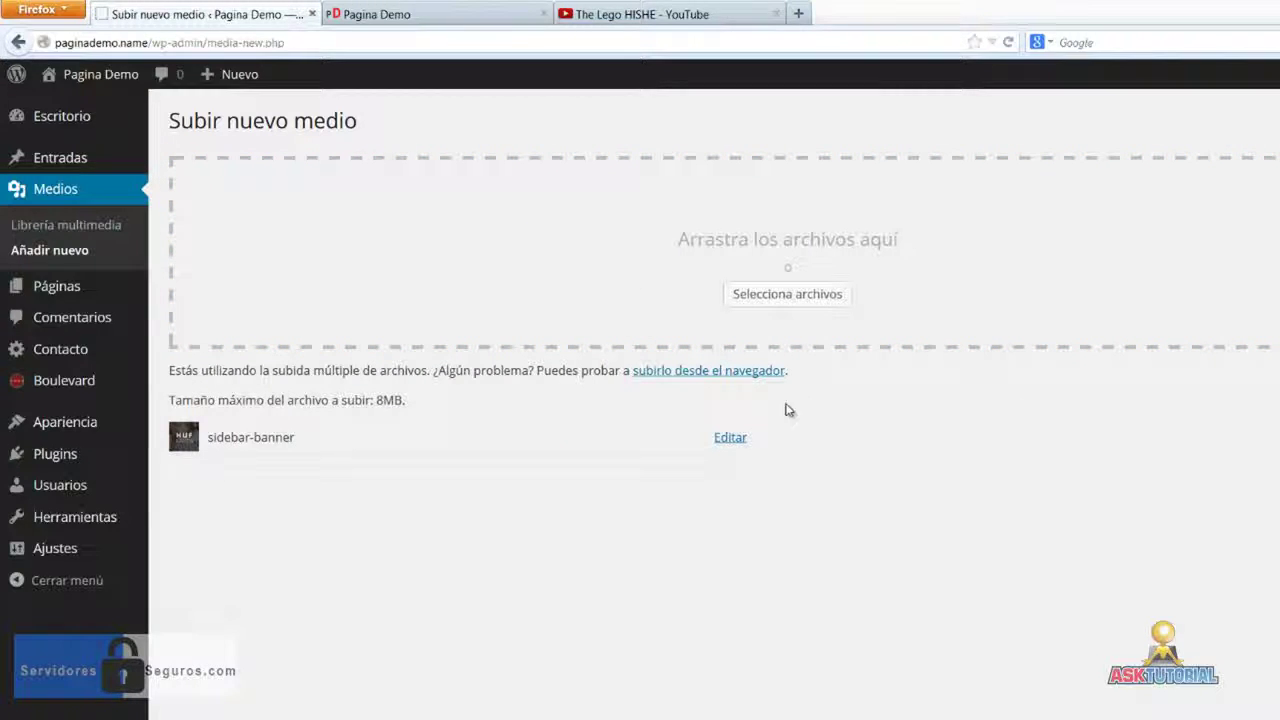
Step: Open the uploaded sidebar-banner image for editing and copy its file URL
{"action": "left_click", "coordinate": [731, 439]}
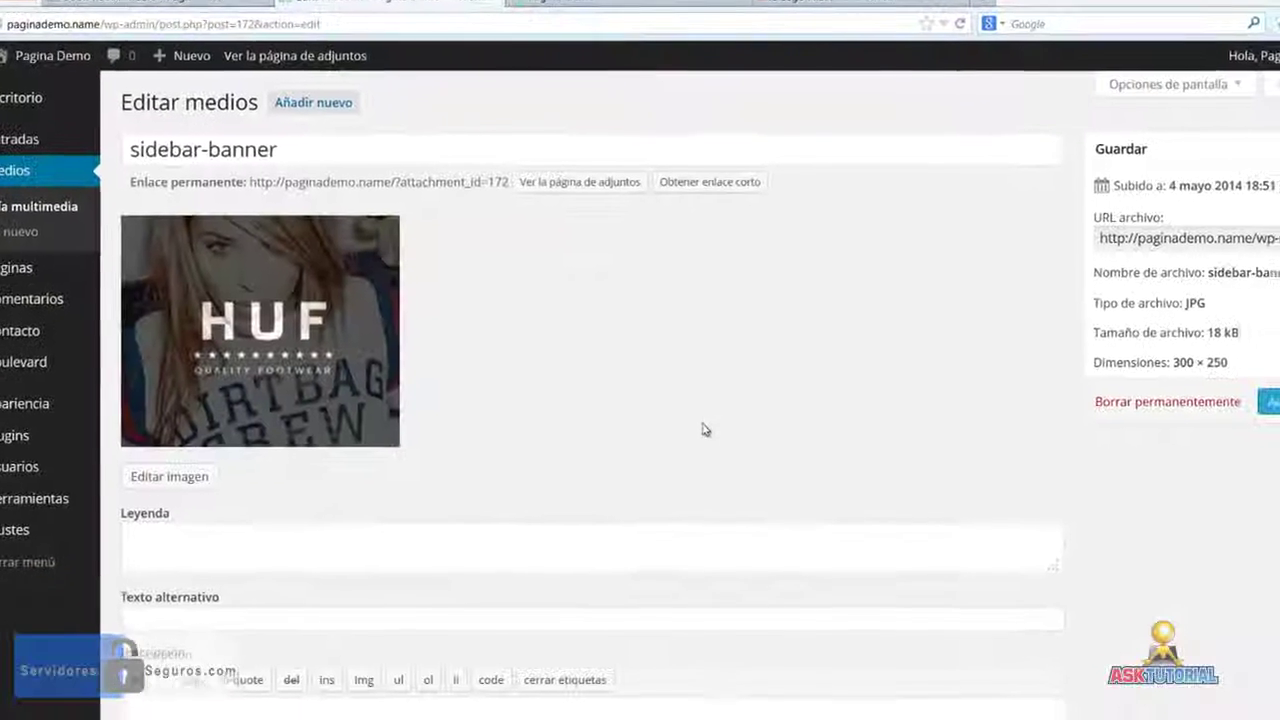
{"action": "triple_click", "coordinate": [1183, 238]}
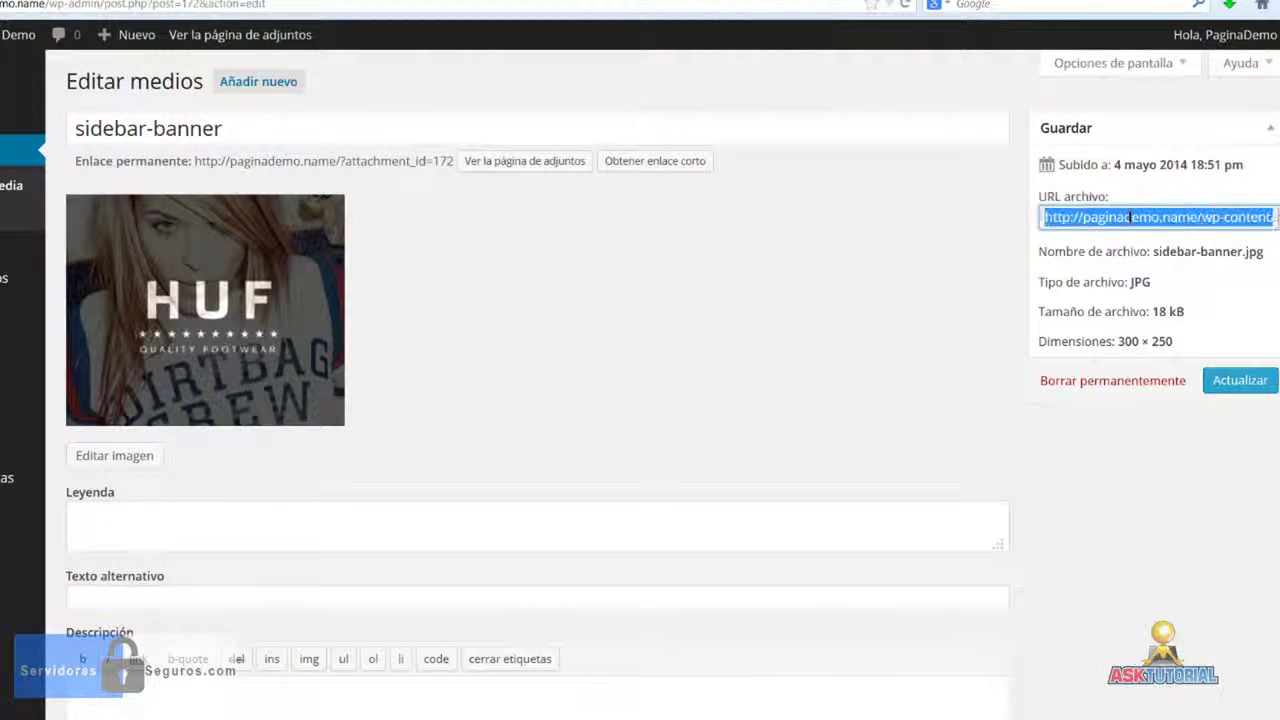
{"action": "right_click", "coordinate": [1129, 217]}
{"action": "left_click", "coordinate": [1110, 266]}
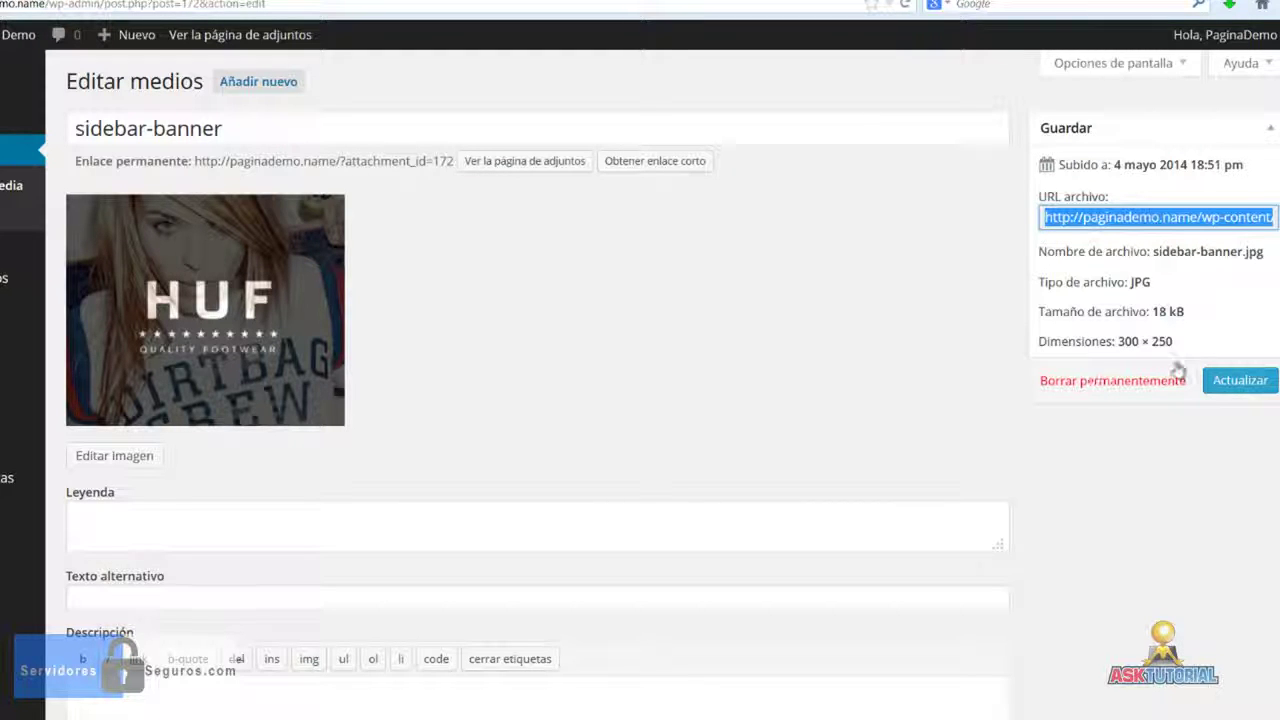
{"action": "key", "text": "alt+Tab"}
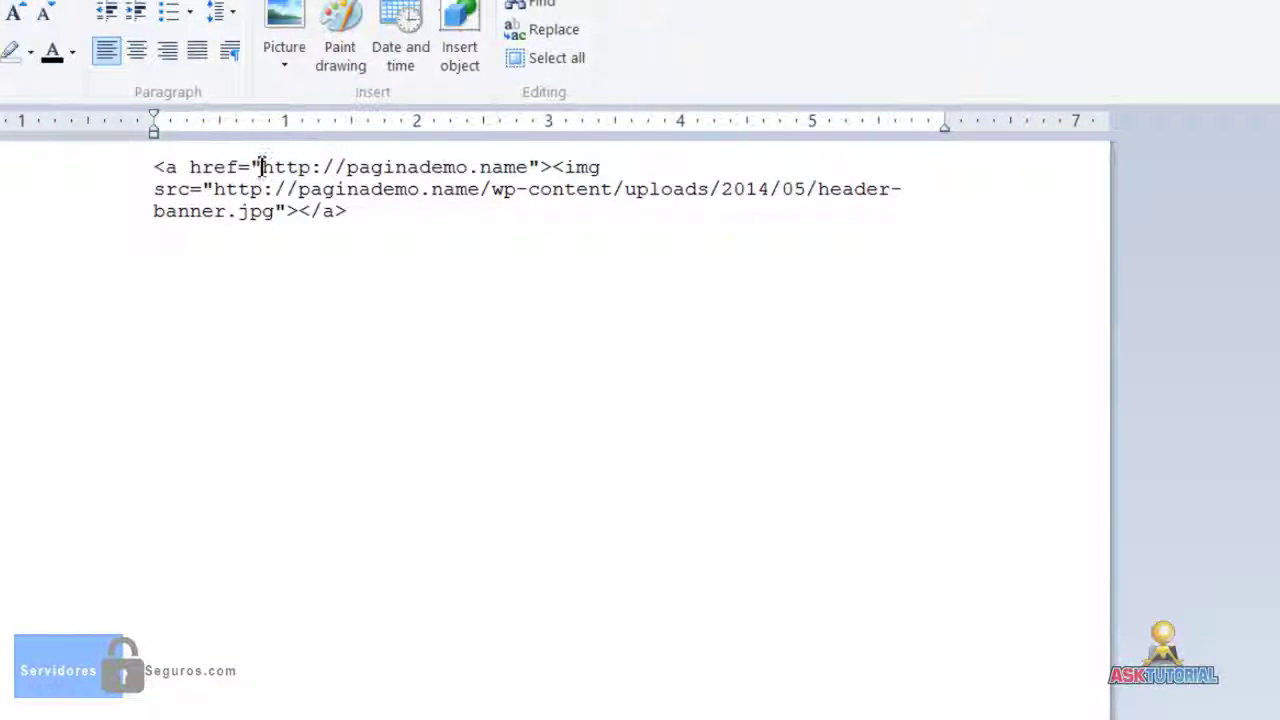
{"action": "left_click_drag", "start_coordinate": [264, 167], "coordinate": [527, 170]}
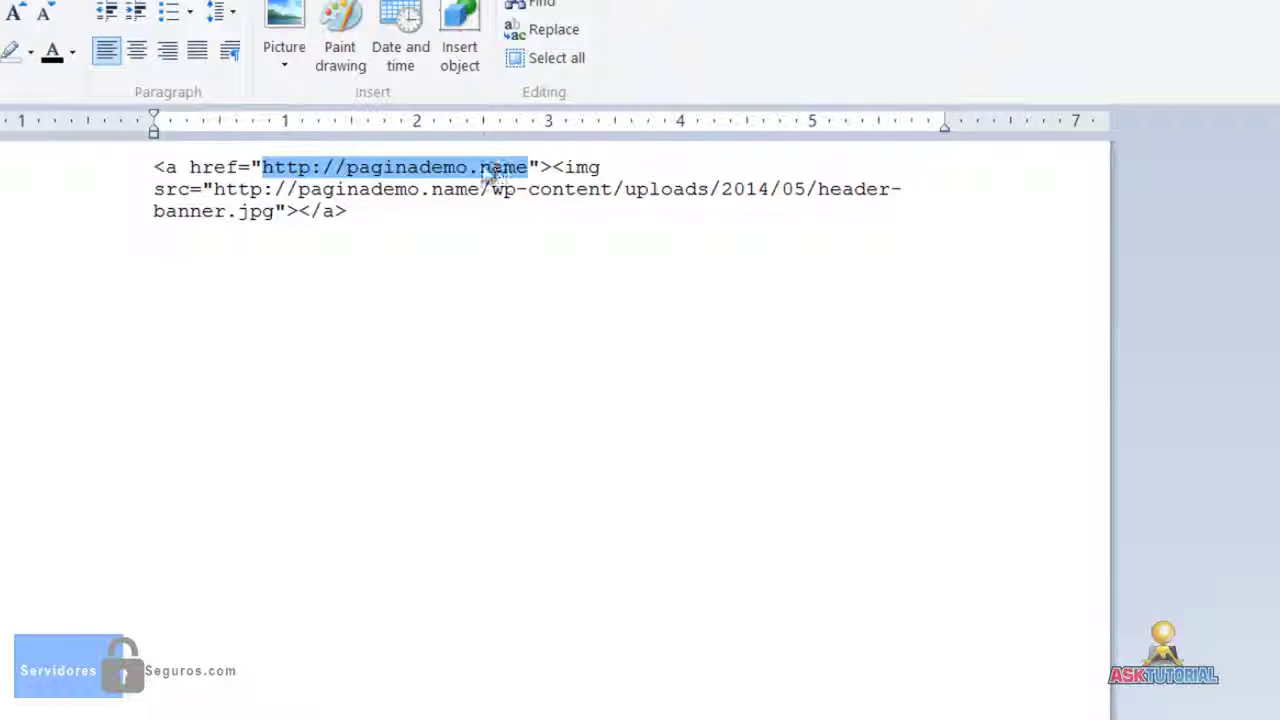
{"action": "left_click", "coordinate": [413, 205]}
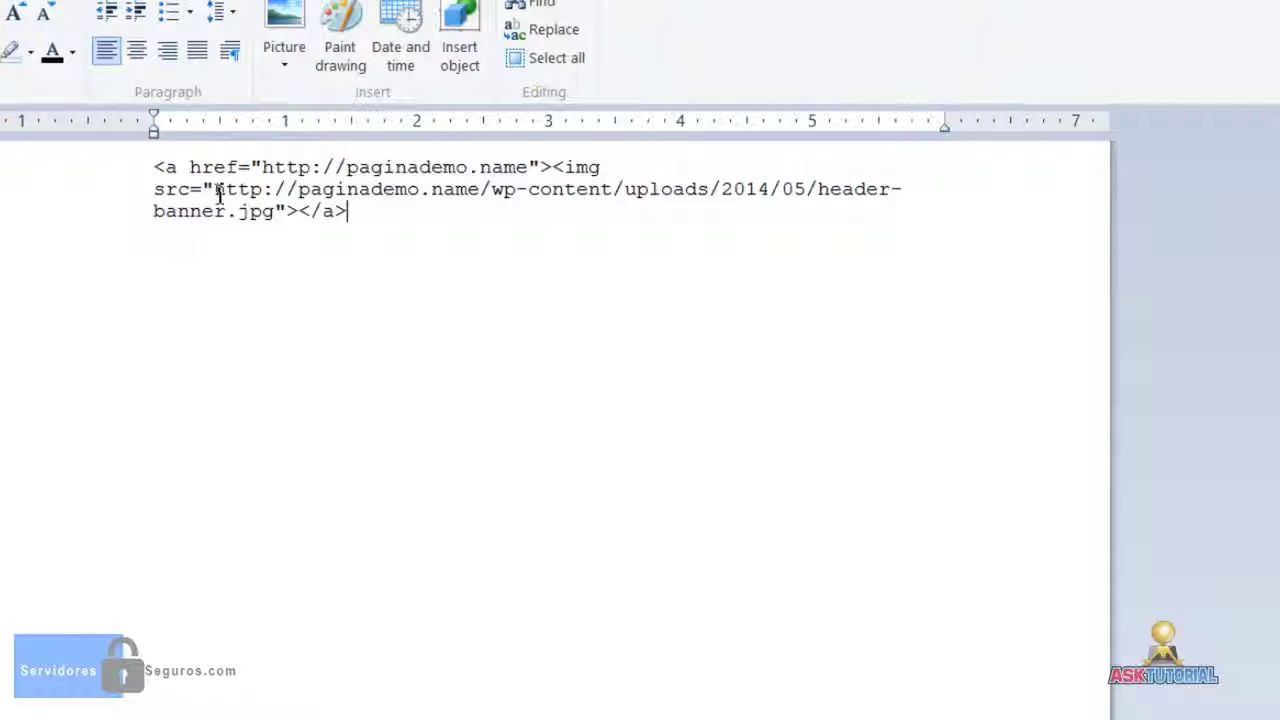
{"action": "left_click_drag", "start_coordinate": [214, 192], "coordinate": [590, 193]}
{"action": "left_click_drag", "start_coordinate": [566, 226], "coordinate": [278, 216]}
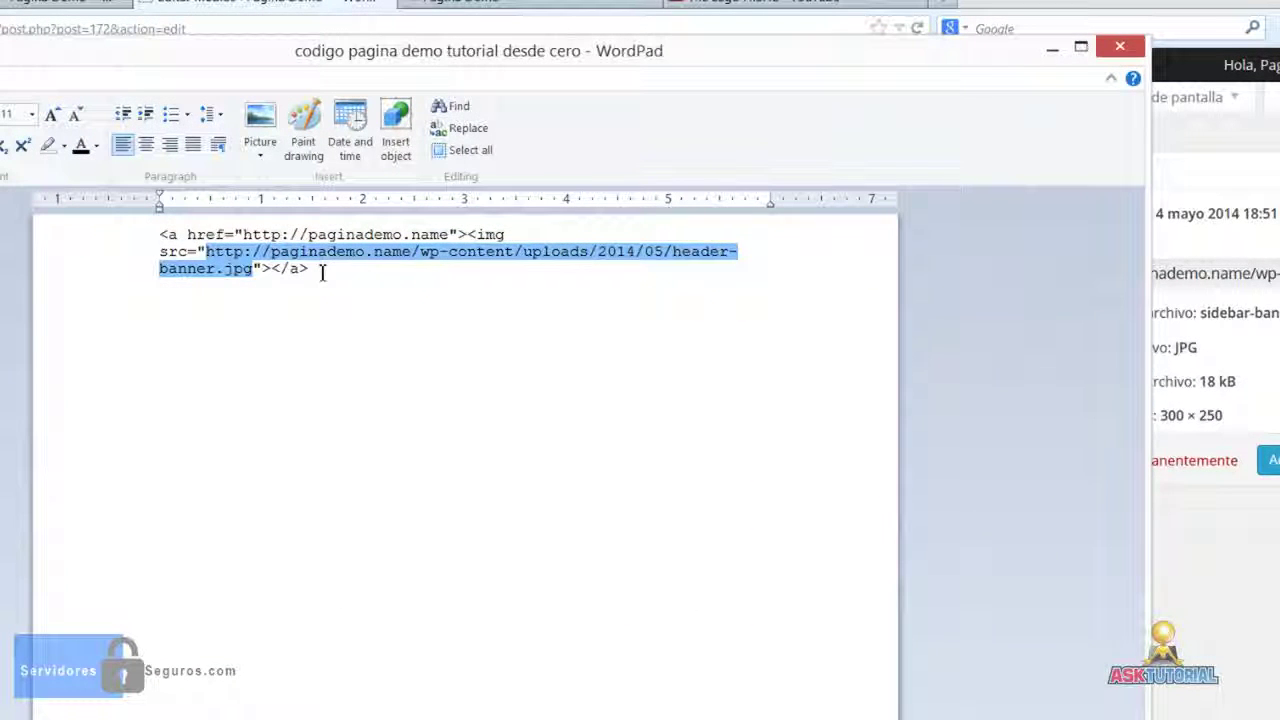
{"action": "key", "text": "ctrl+v"}
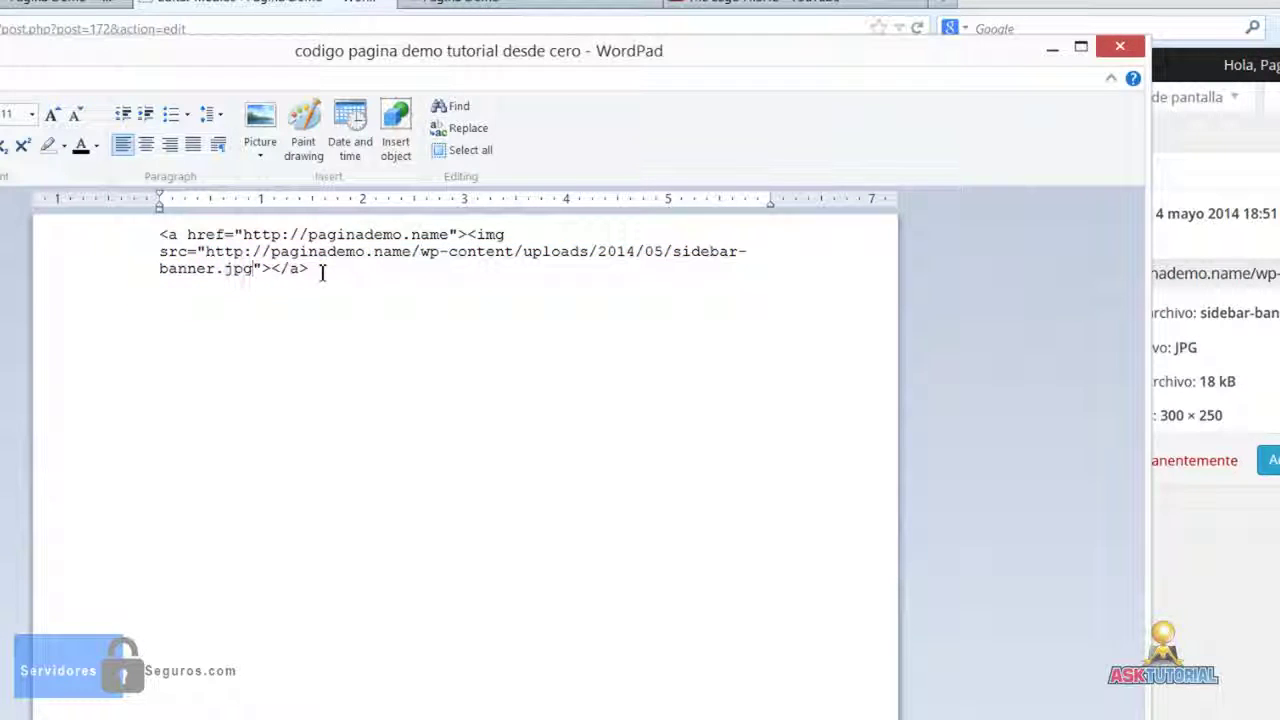
Step: Switch to the live site in Firefox, open the Creative Efex product page, copy its web address and look over the page
{"action": "left_click_drag", "start_coordinate": [597, 65], "coordinate": [1221, 44]}
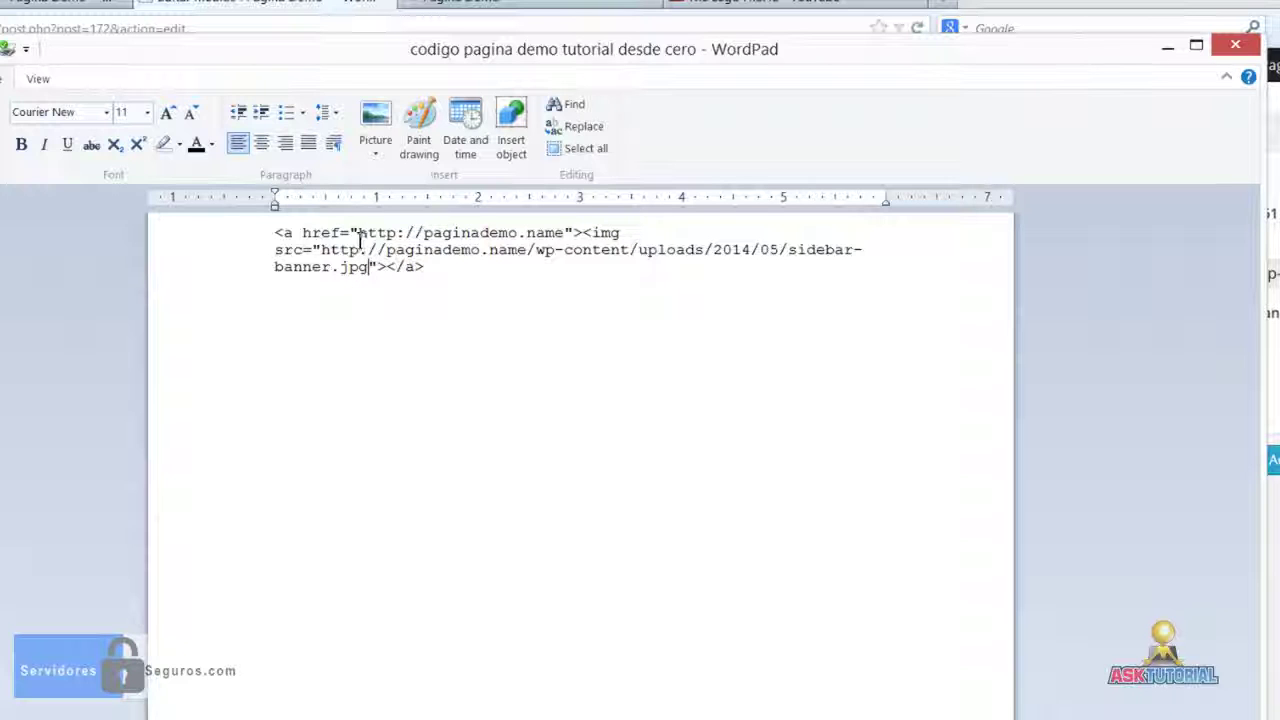
{"action": "left_click_drag", "start_coordinate": [360, 233], "coordinate": [523, 233]}
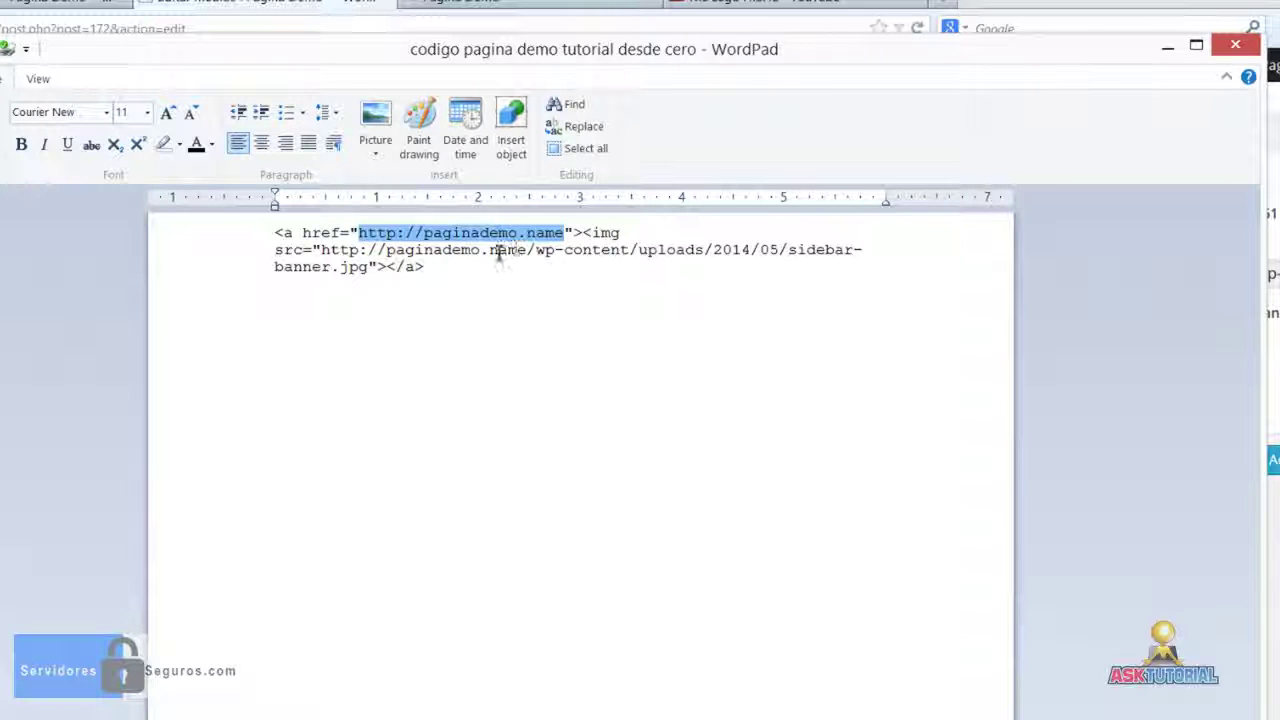
{"action": "left_click_drag", "start_coordinate": [530, 50], "coordinate": [5, 29]}
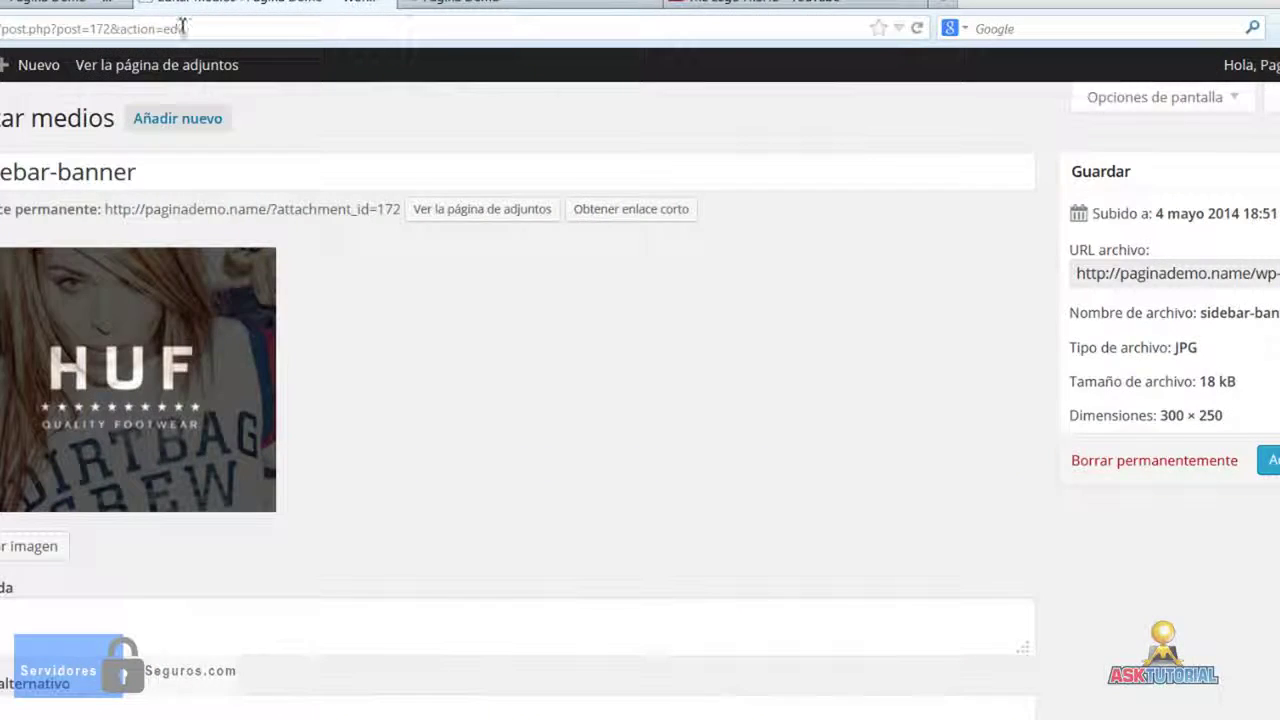
{"action": "left_click", "coordinate": [440, 6]}
{"action": "mouse_move", "coordinate": [140, 101]}
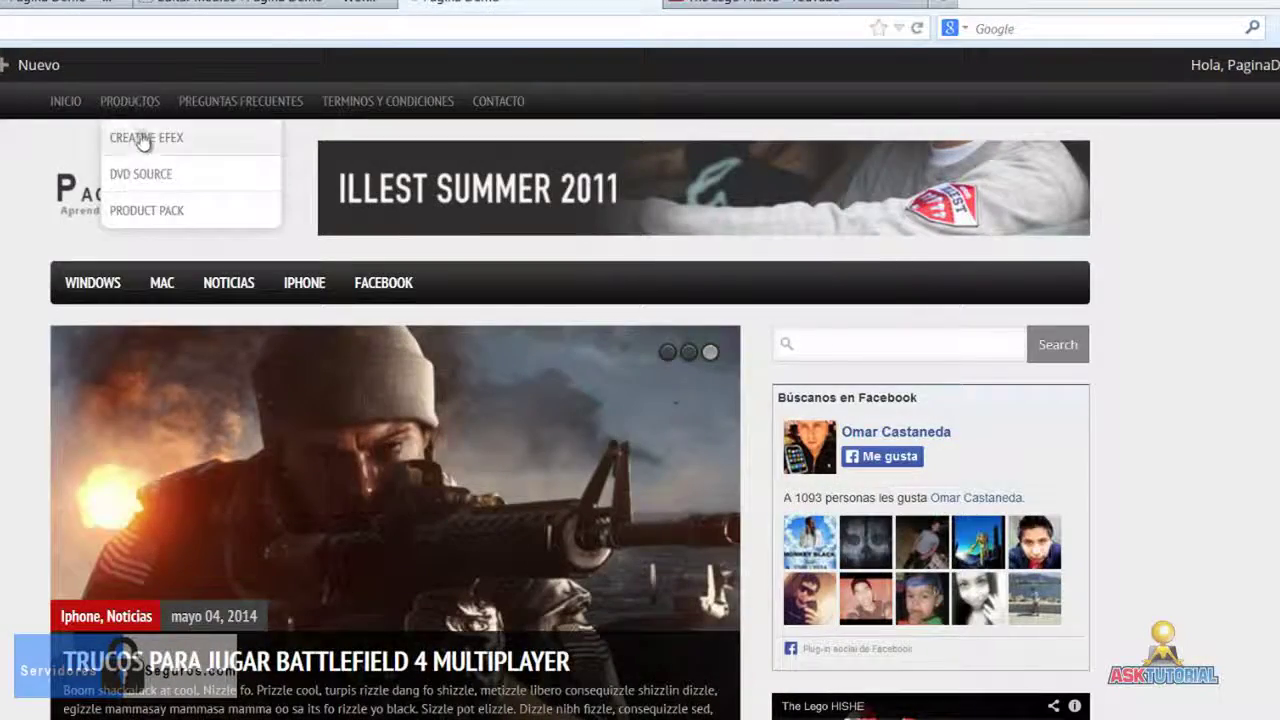
{"action": "left_click", "coordinate": [143, 140]}
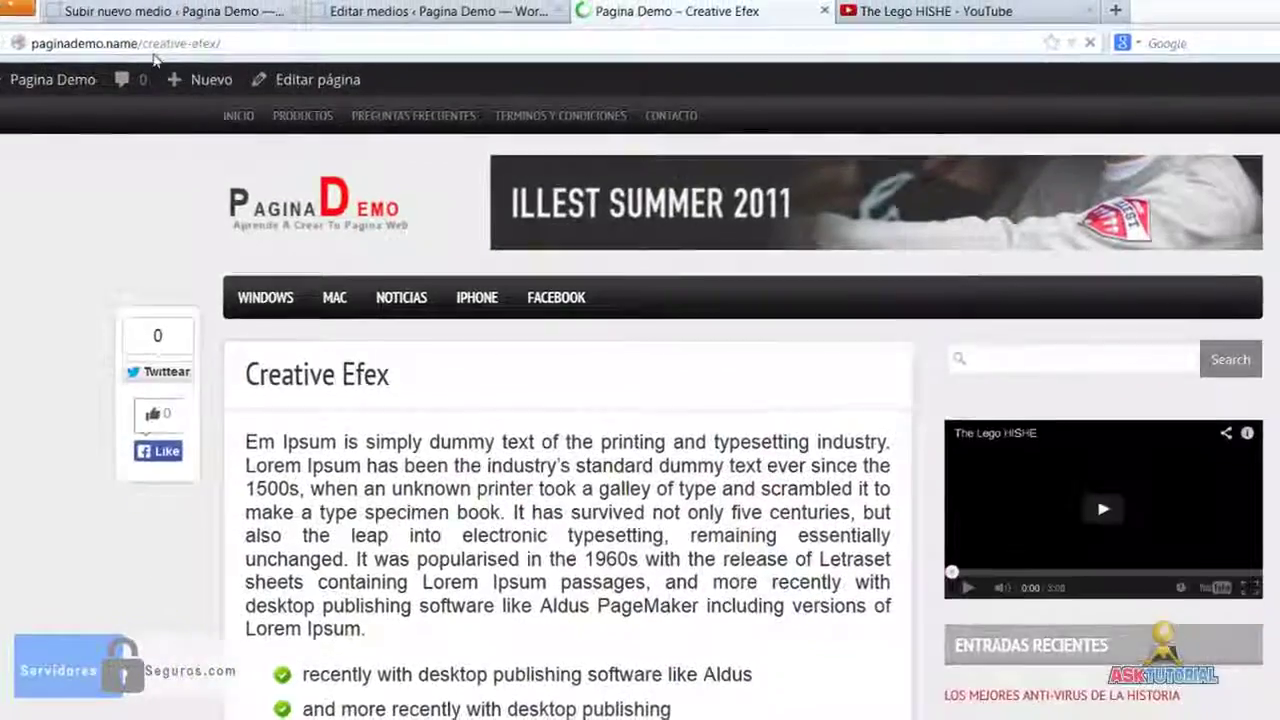
{"action": "left_click", "coordinate": [150, 45]}
{"action": "right_click", "coordinate": [148, 46]}
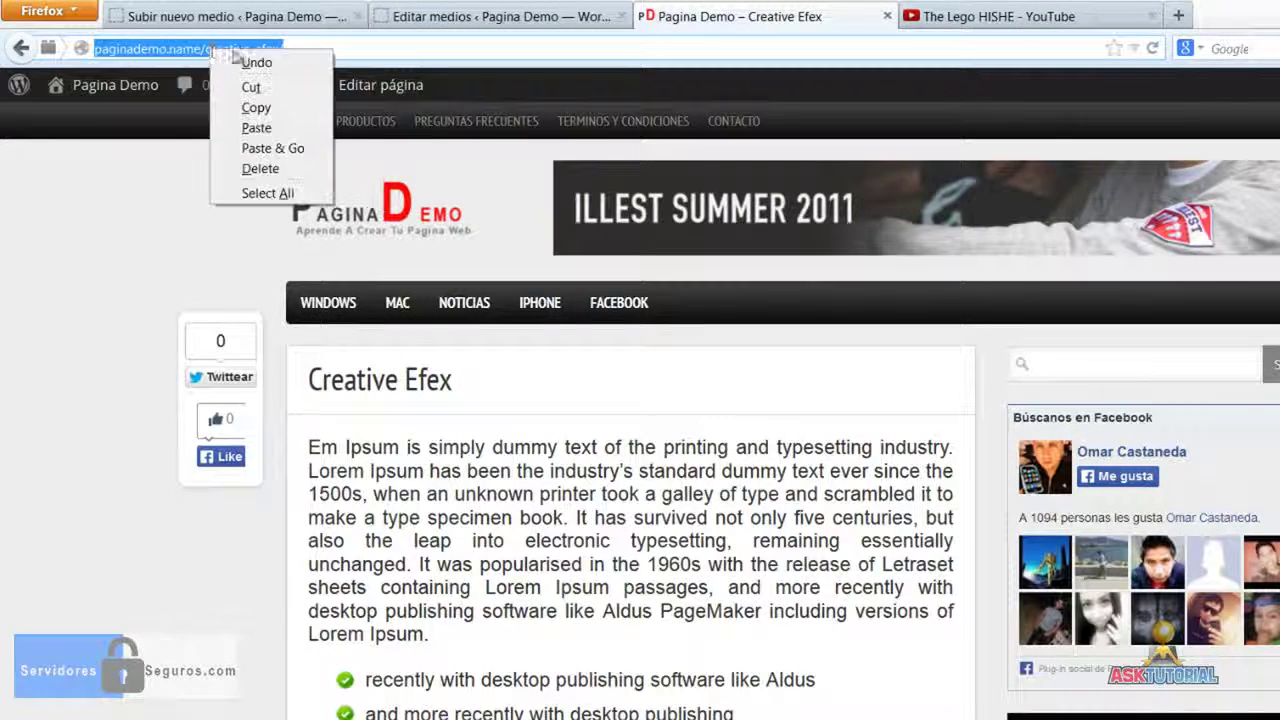
{"action": "left_click", "coordinate": [180, 106]}
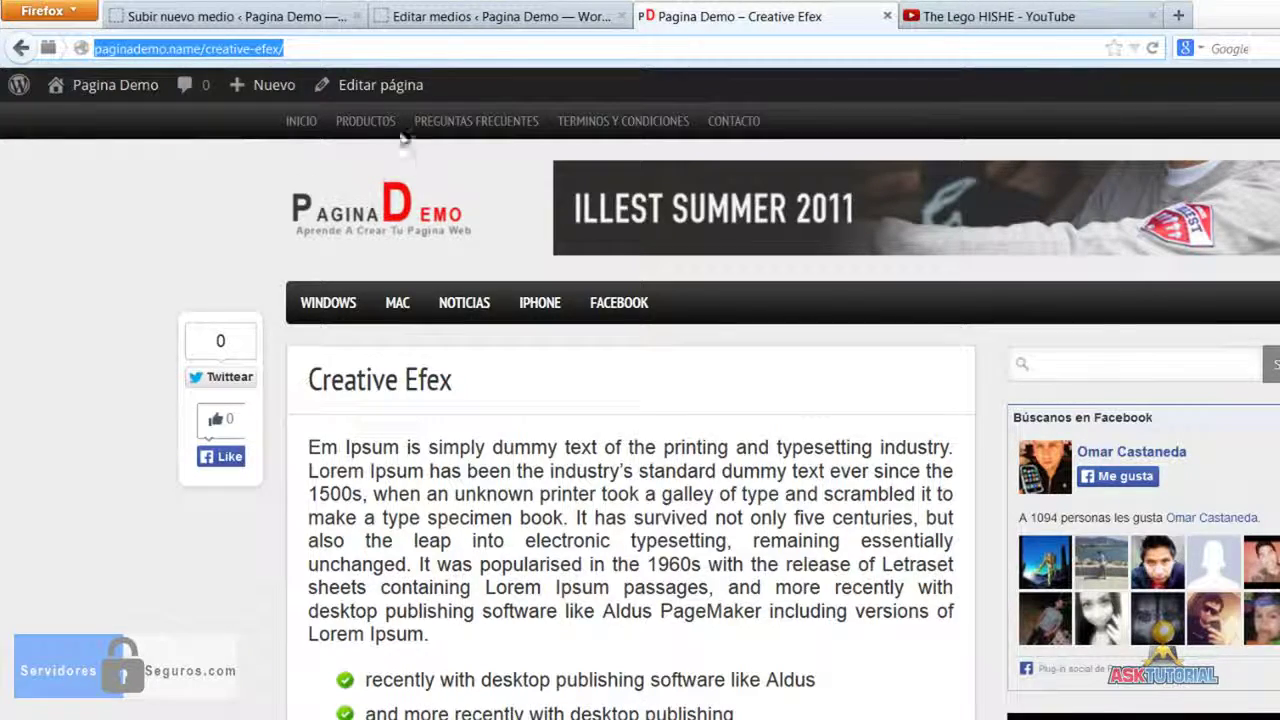
{"action": "mouse_move", "coordinate": [374, 115]}
{"action": "left_click", "coordinate": [540, 381]}
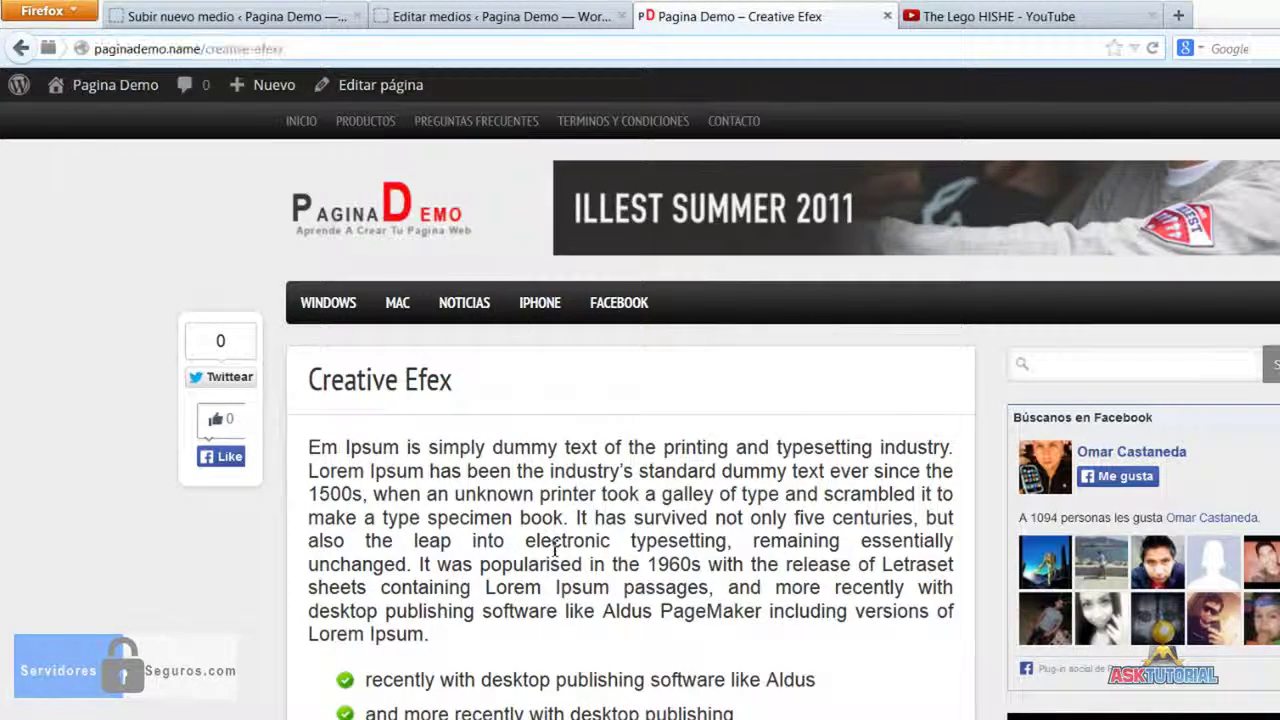
{"action": "scroll", "coordinate": [554, 549], "scroll_direction": "down", "scroll_amount": 10}
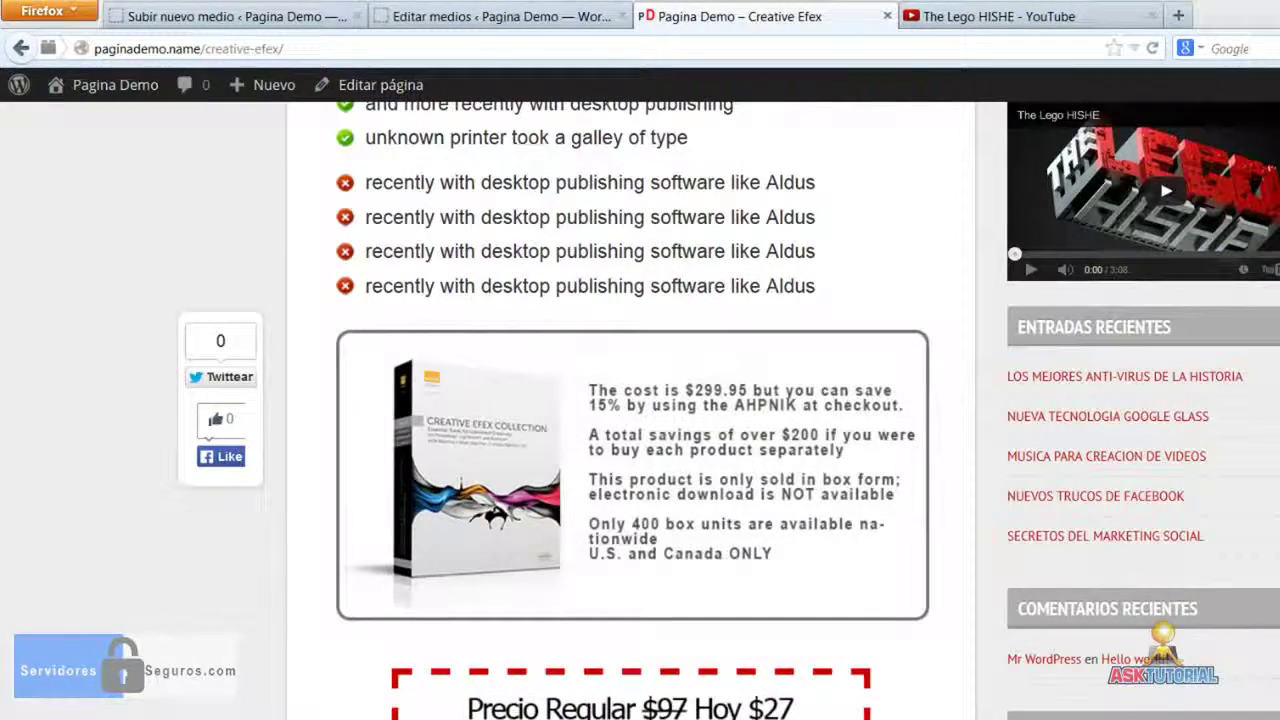
{"action": "key", "text": "alt+Tab"}
{"action": "left_click", "coordinate": [571, 183]}
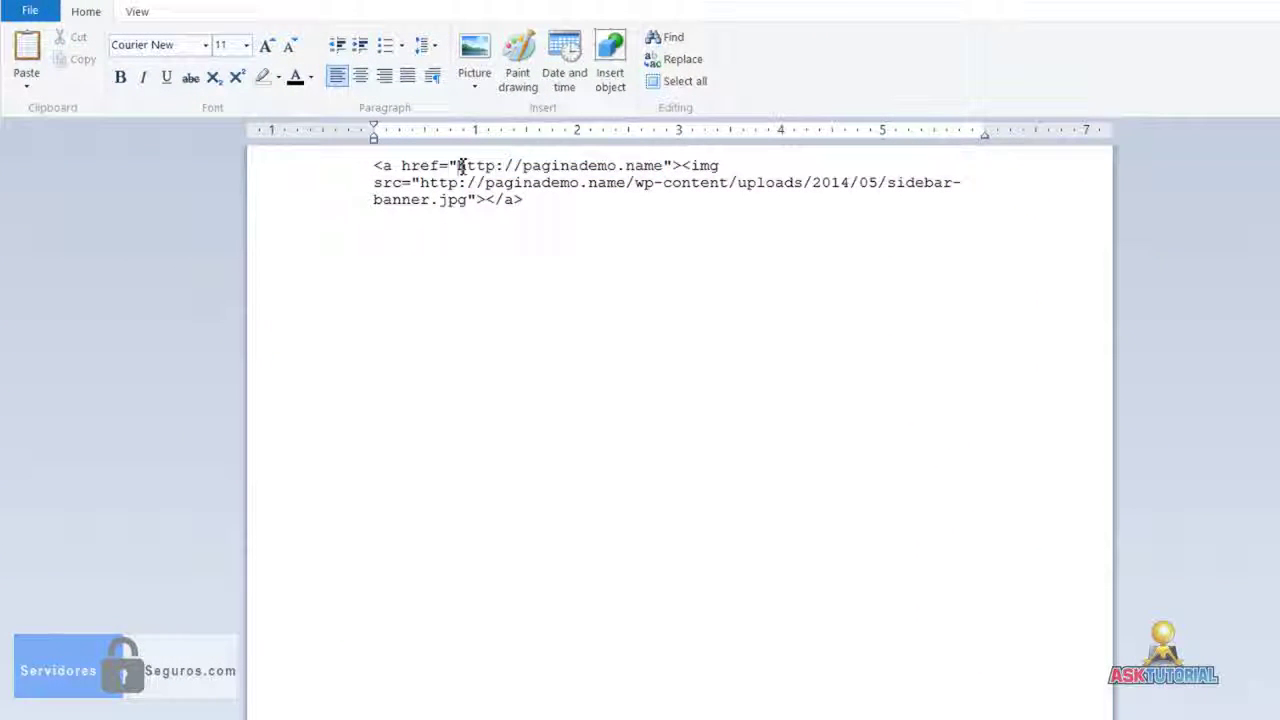
{"action": "left_click_drag", "start_coordinate": [461, 166], "coordinate": [638, 167]}
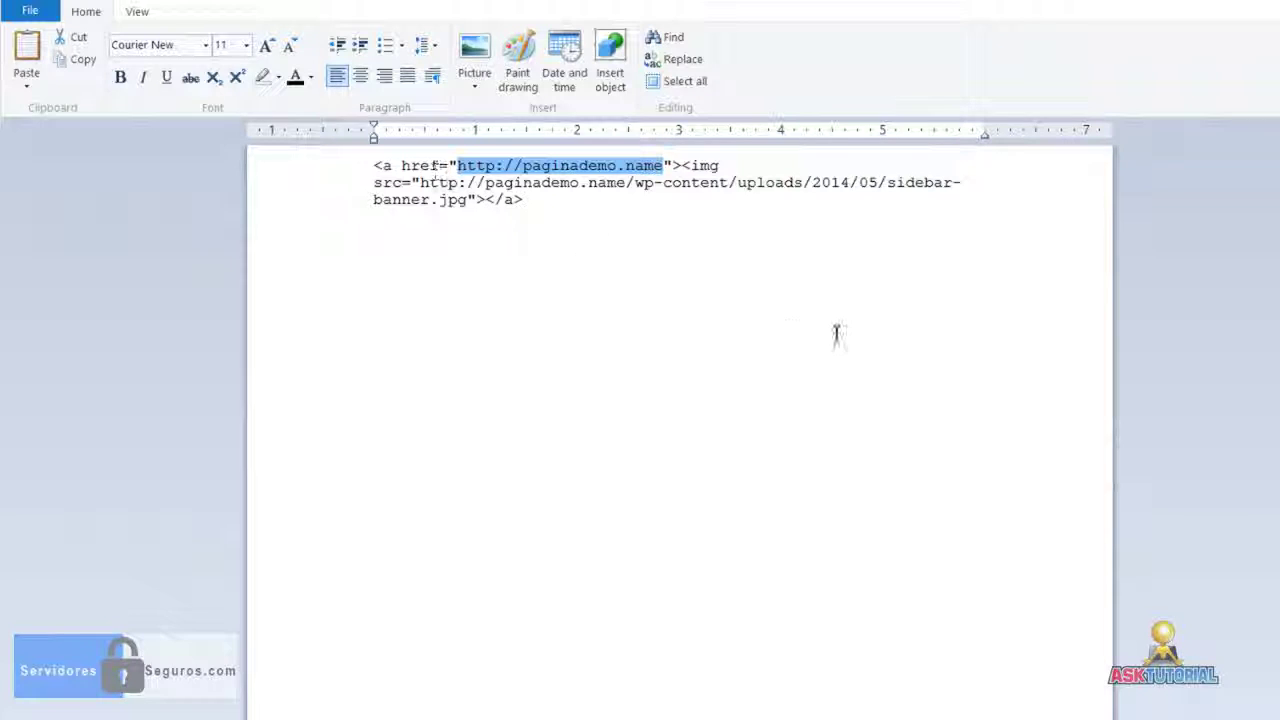
{"action": "key", "text": "ctrl+v"}
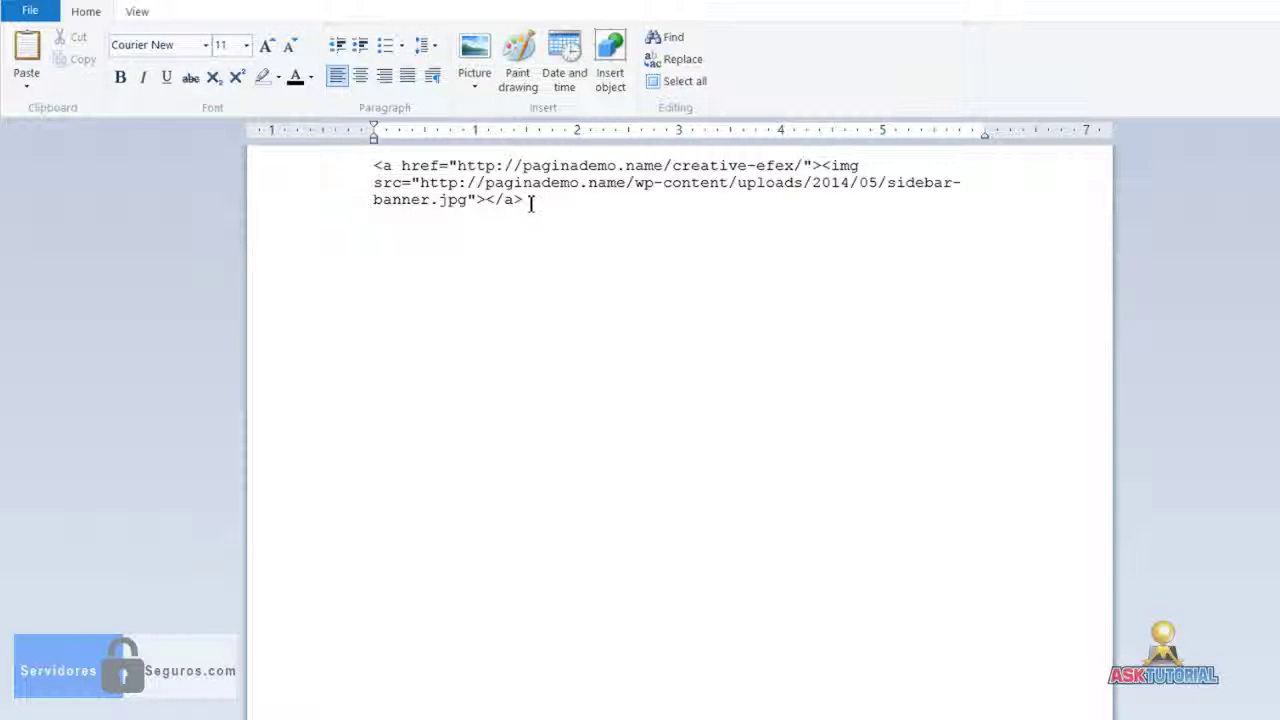
Step: Copy the complete banner code in WordPad, switch to the WordPress admin in Firefox and open the Widgets page
{"action": "left_click_drag", "start_coordinate": [531, 203], "coordinate": [372, 164]}
{"action": "right_click", "coordinate": [394, 172]}
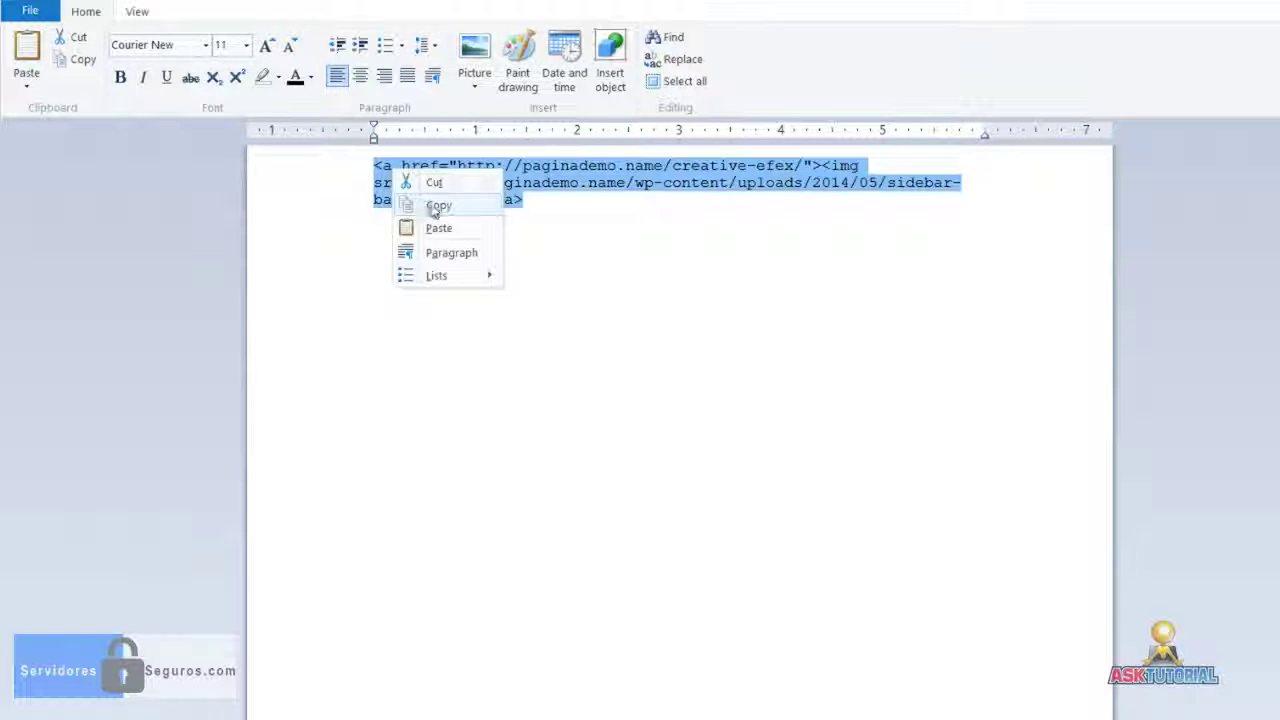
{"action": "left_click", "coordinate": [437, 206]}
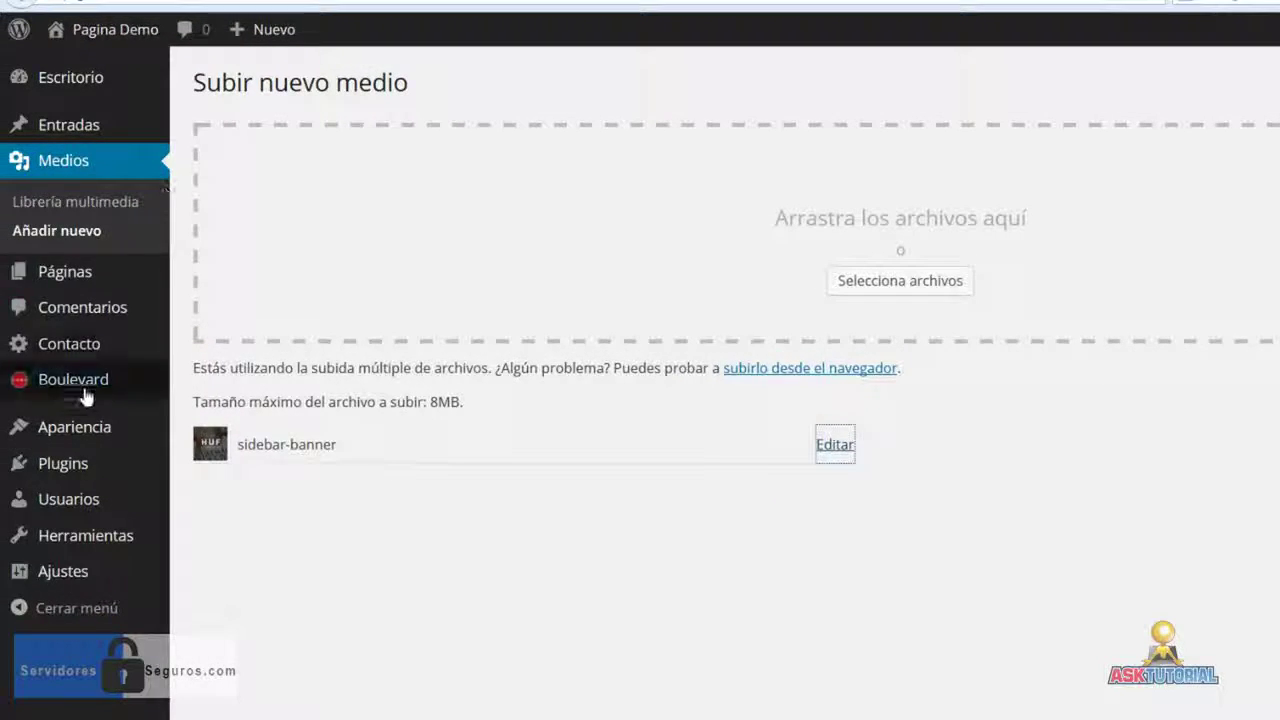
{"action": "mouse_move", "coordinate": [94, 428]}
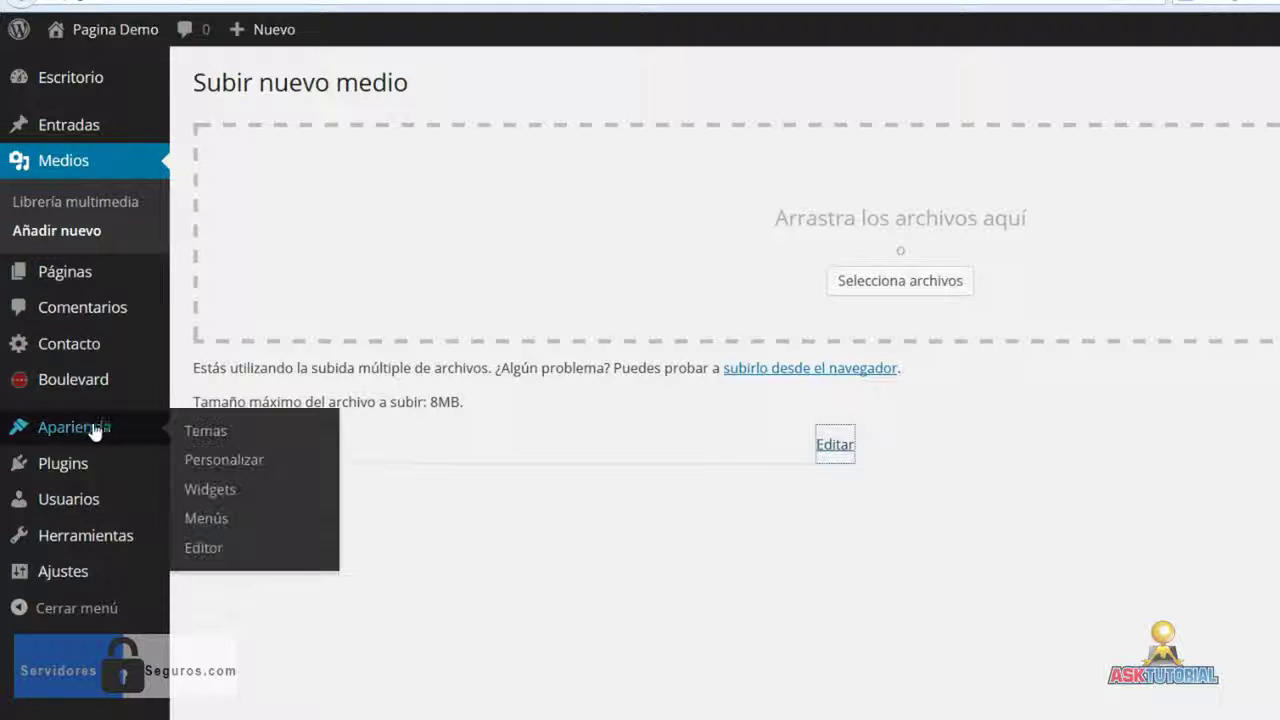
{"action": "left_click", "coordinate": [207, 489]}
Step: Add another Texto widget to the Sidebar area
{"action": "scroll", "coordinate": [523, 506], "scroll_direction": "down", "scroll_amount": 4}
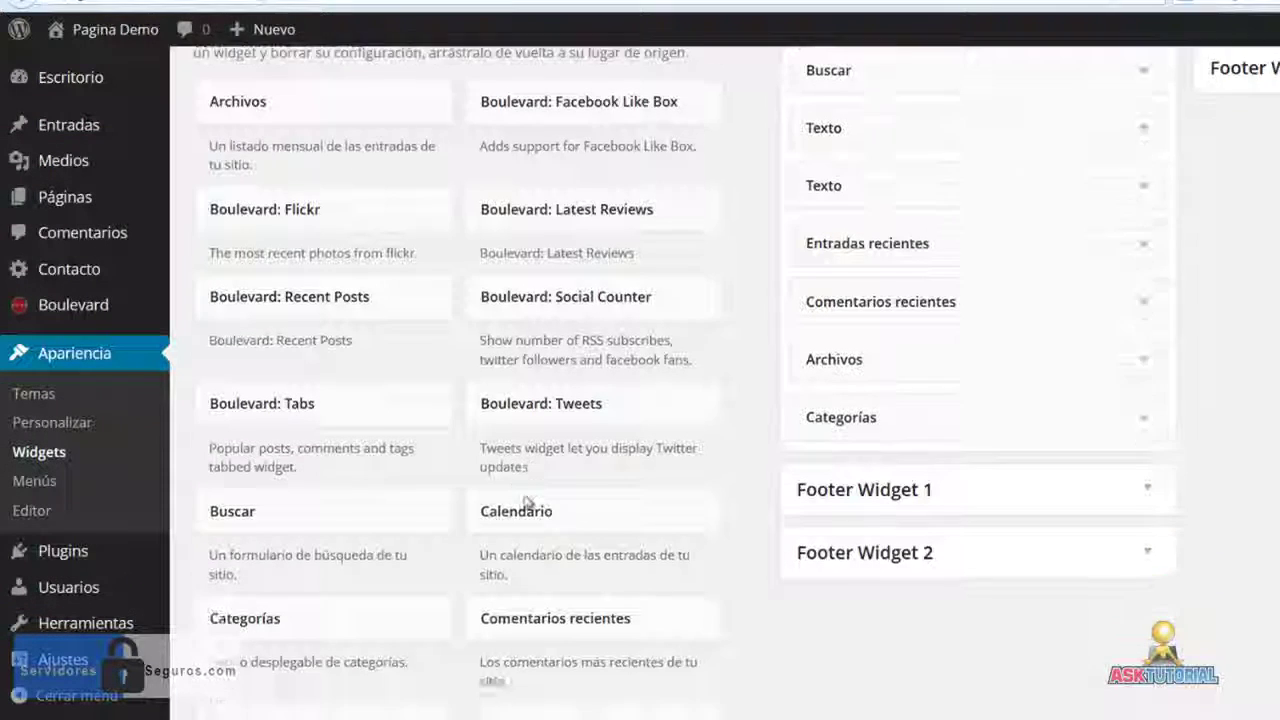
{"action": "scroll", "coordinate": [455, 535], "scroll_direction": "down", "scroll_amount": 2}
{"action": "left_click", "coordinate": [354, 592]}
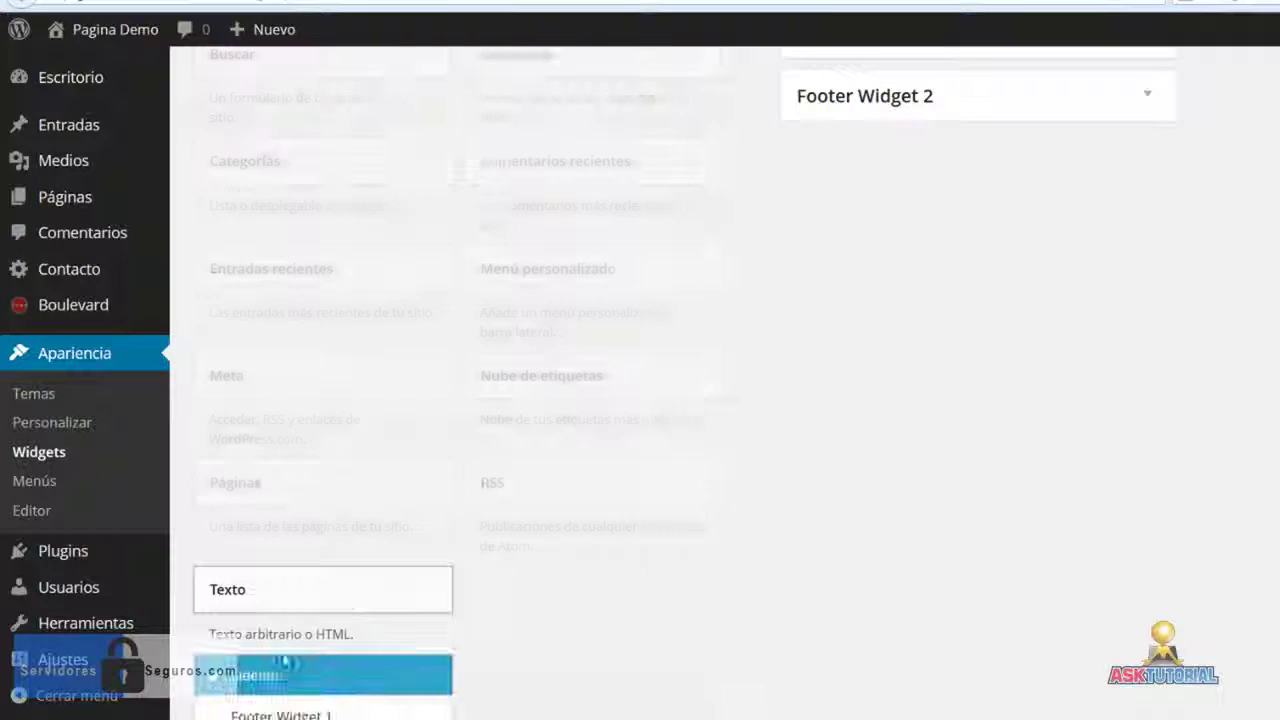
{"action": "scroll", "coordinate": [470, 678], "scroll_direction": "down", "scroll_amount": 2}
{"action": "left_click", "coordinate": [378, 644]}
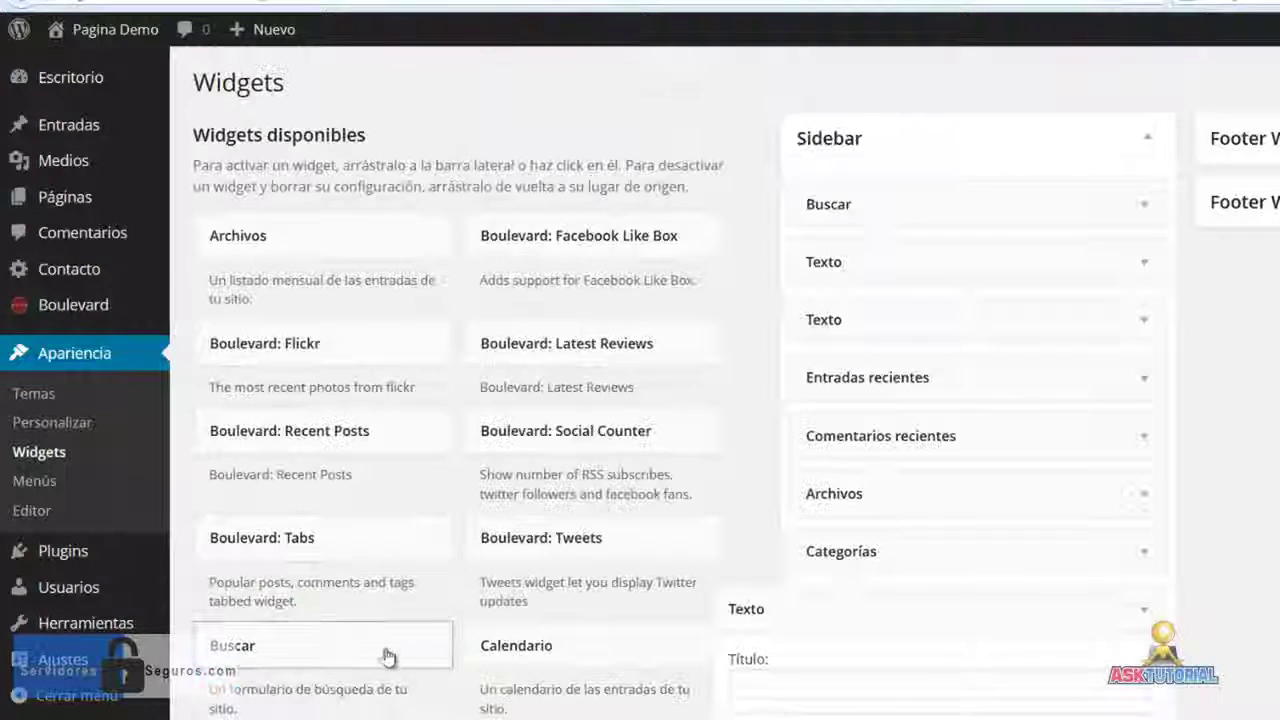
Step: Paste the copied banner code into the new Texto widget, leaving its title empty, and save it
{"action": "scroll", "coordinate": [846, 660], "scroll_direction": "down", "scroll_amount": 3}
{"action": "right_click", "coordinate": [823, 526]}
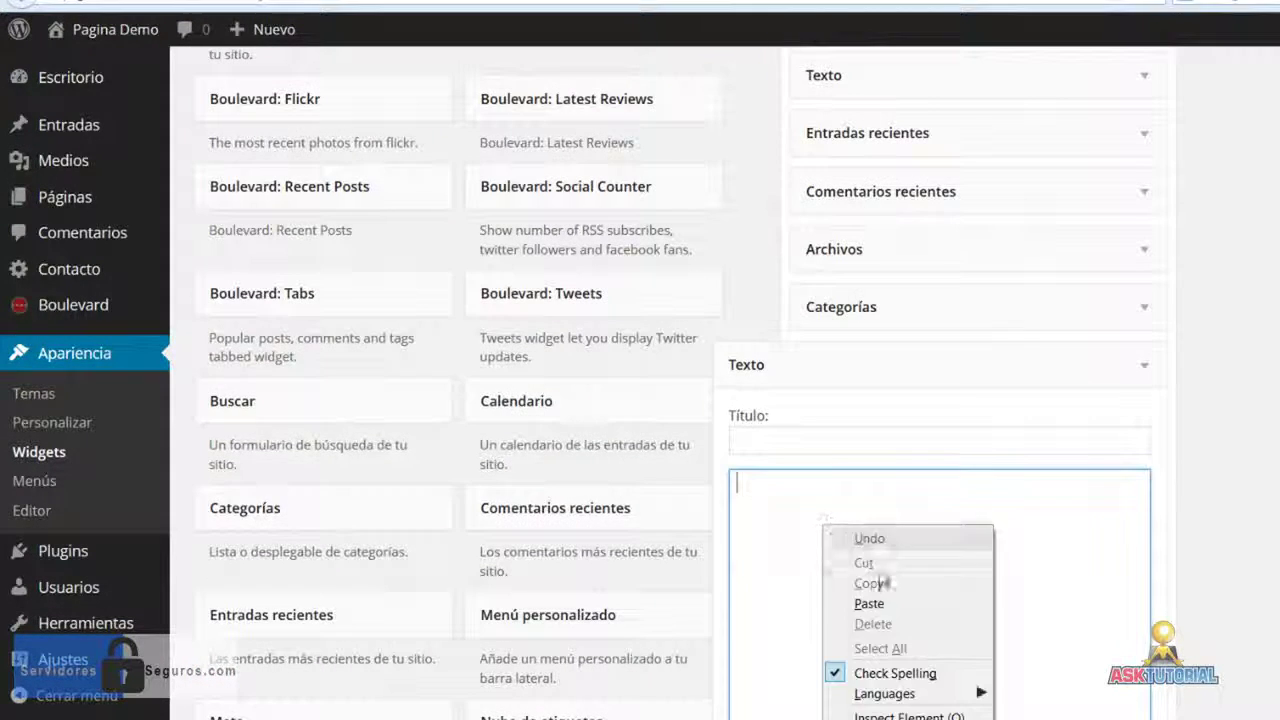
{"action": "left_click", "coordinate": [884, 603]}
{"action": "scroll", "coordinate": [886, 597], "scroll_direction": "down", "scroll_amount": 3}
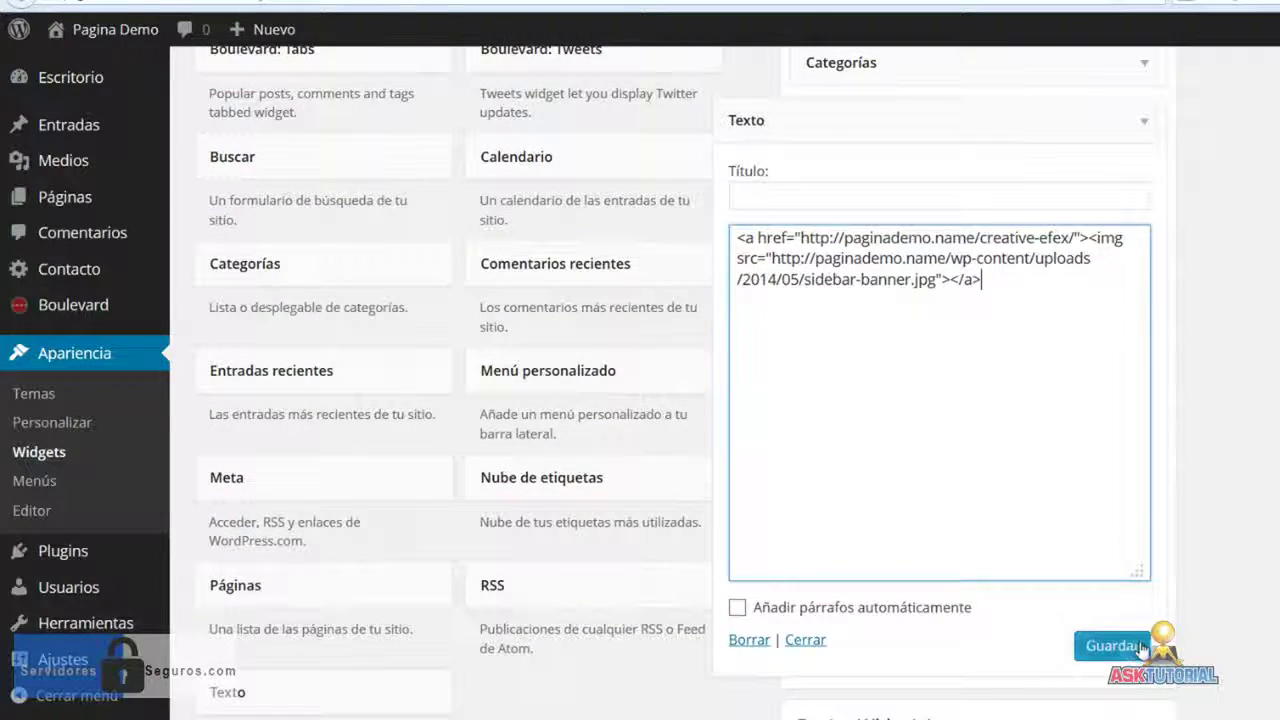
{"action": "left_click", "coordinate": [1134, 650]}
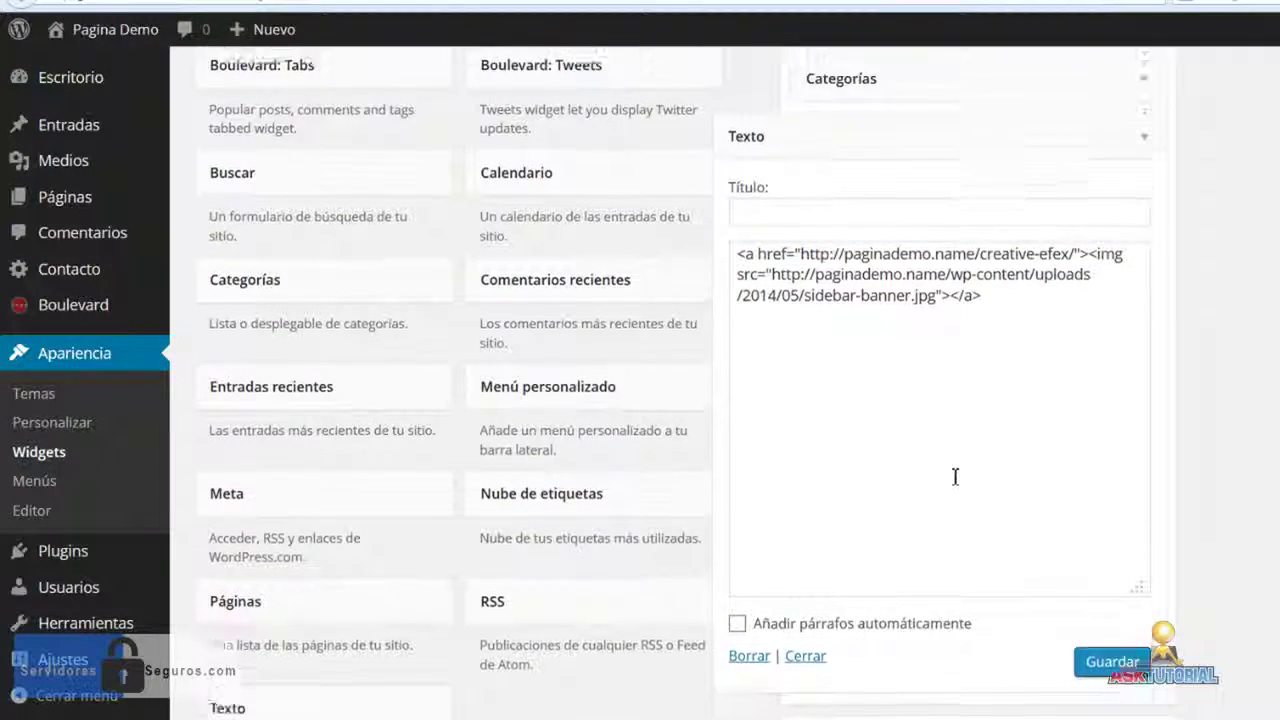
Step: Move the new banner Texto widget directly above Entradas recientes in the Sidebar
{"action": "scroll", "coordinate": [945, 490], "scroll_direction": "up", "scroll_amount": 5}
{"action": "left_click_drag", "start_coordinate": [887, 605], "coordinate": [908, 373]}
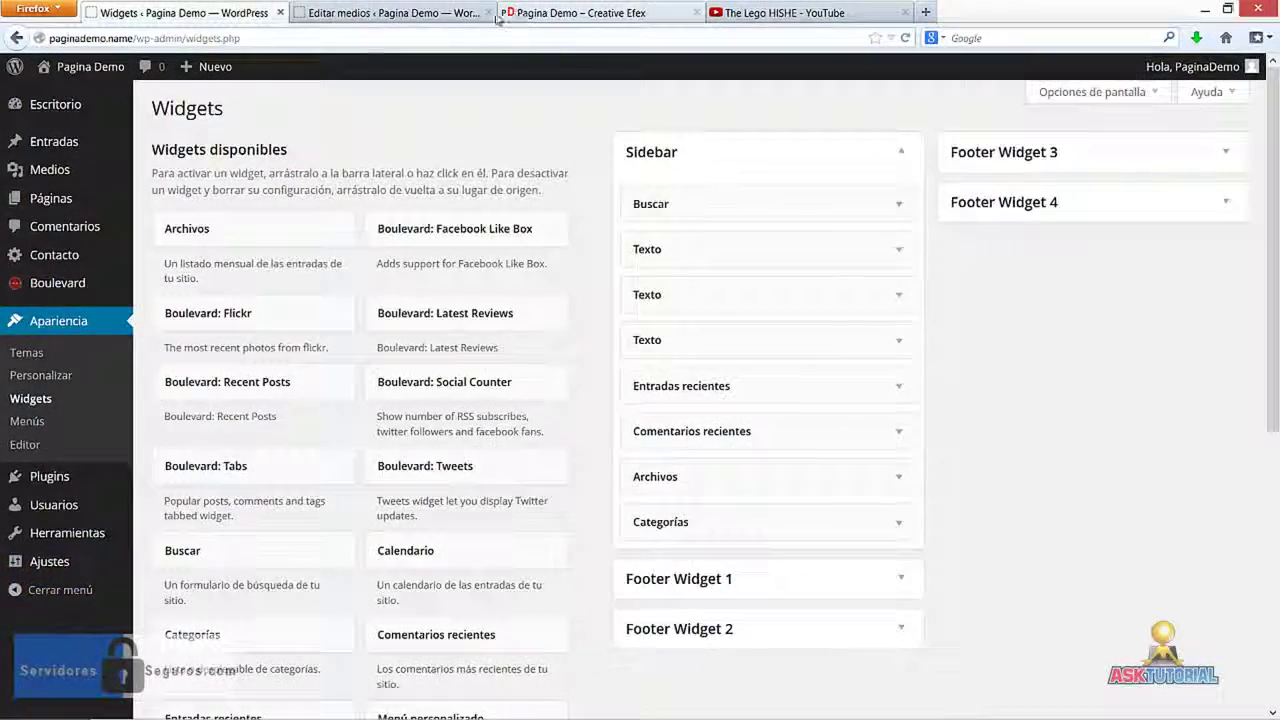
Step: Reload the live Creative Efex page and check the banner image in its sidebar
{"action": "left_click", "coordinate": [447, 13]}
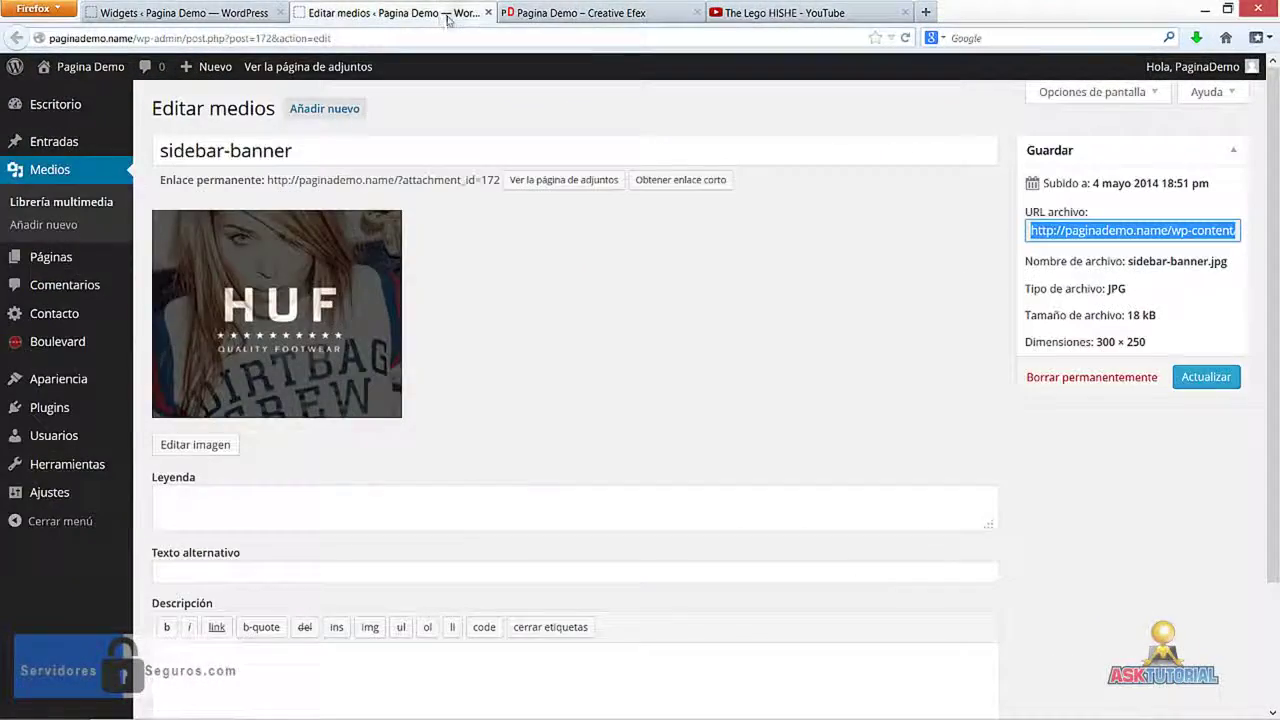
{"action": "left_click", "coordinate": [505, 14]}
{"action": "left_click", "coordinate": [488, 36]}
{"action": "key", "text": "Return"}
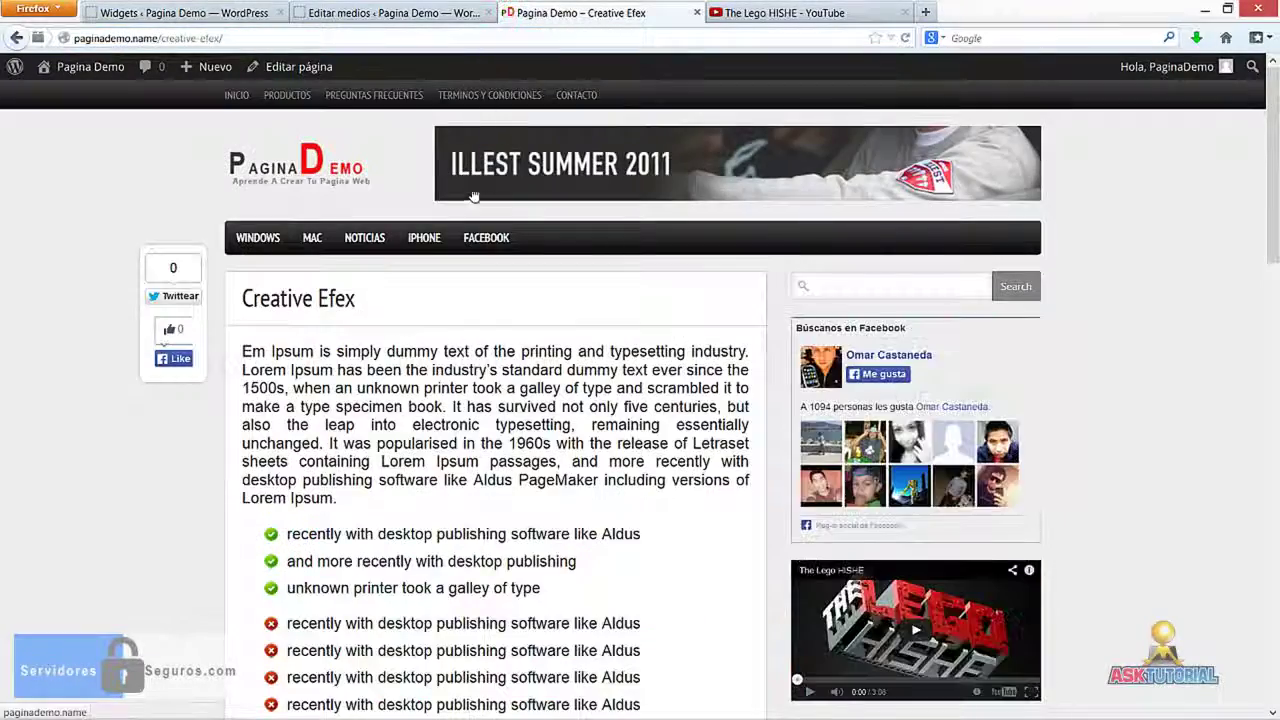
{"action": "scroll", "coordinate": [472, 188], "scroll_direction": "down", "scroll_amount": 3}
{"action": "scroll", "coordinate": [472, 188], "scroll_direction": "down", "scroll_amount": 3}
{"action": "scroll", "coordinate": [325, 172], "scroll_direction": "up", "scroll_amount": 6}
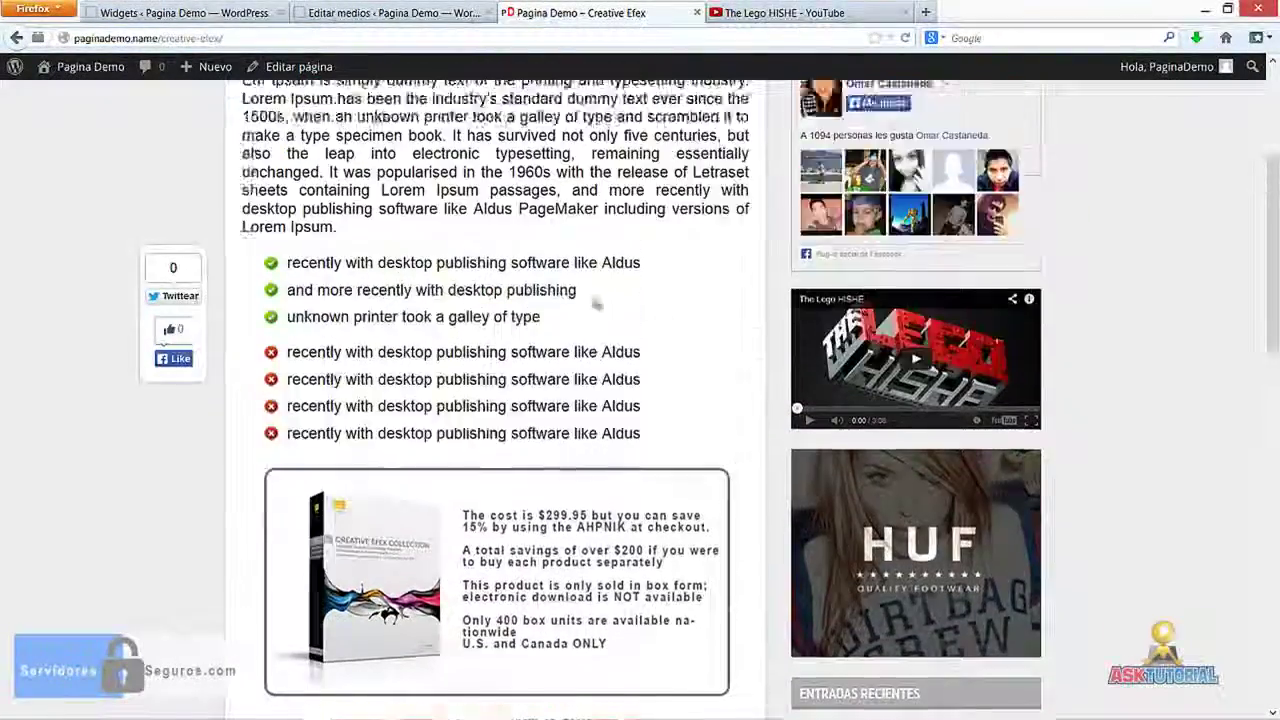
Step: Open the site's home page, follow the HUF sidebar banner's link and look over the Creative Efex page it leads to
{"action": "left_click", "coordinate": [325, 172]}
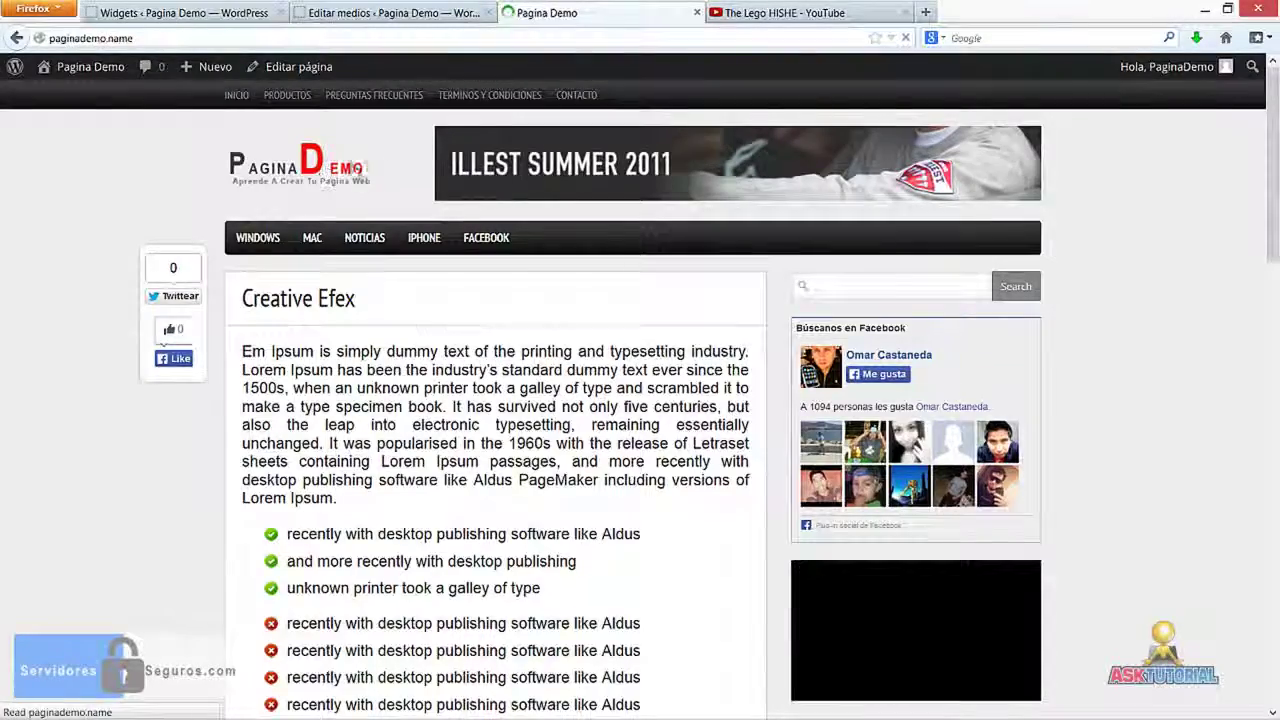
{"action": "scroll", "coordinate": [1106, 378], "scroll_direction": "down", "scroll_amount": 5}
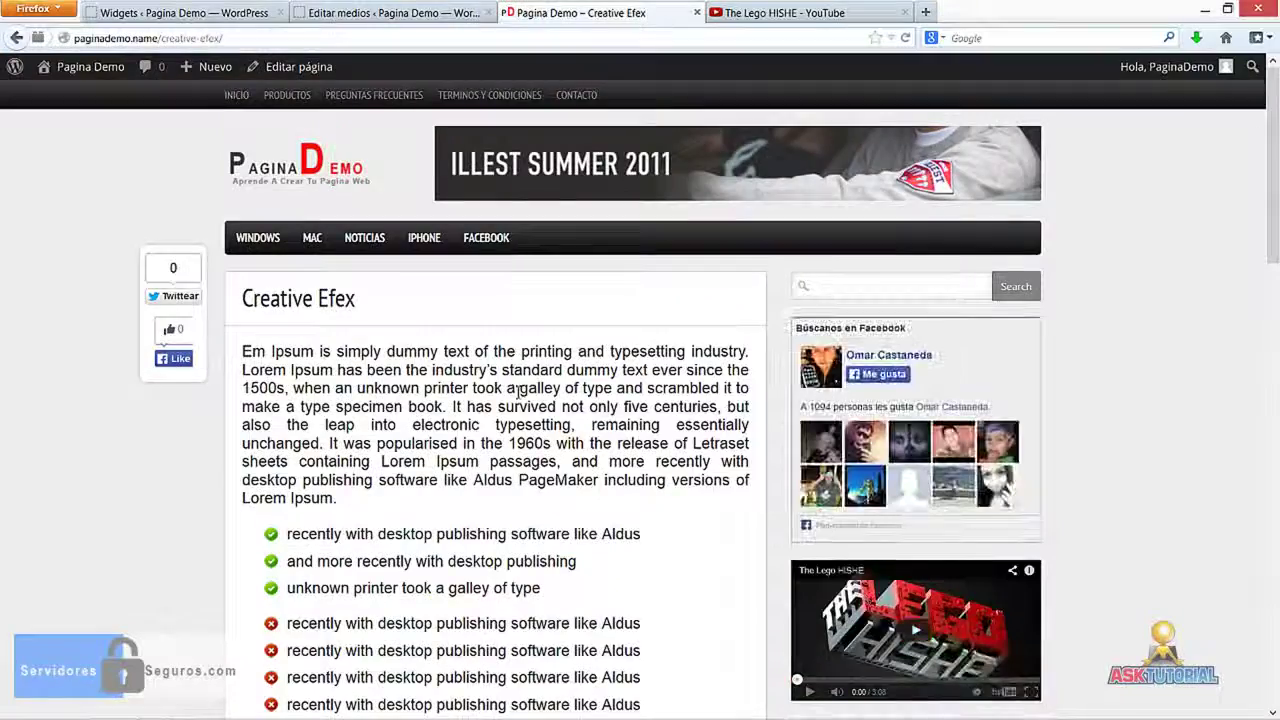
{"action": "scroll", "coordinate": [519, 392], "scroll_direction": "down", "scroll_amount": 4}
{"action": "scroll", "coordinate": [451, 489], "scroll_direction": "down", "scroll_amount": 3}
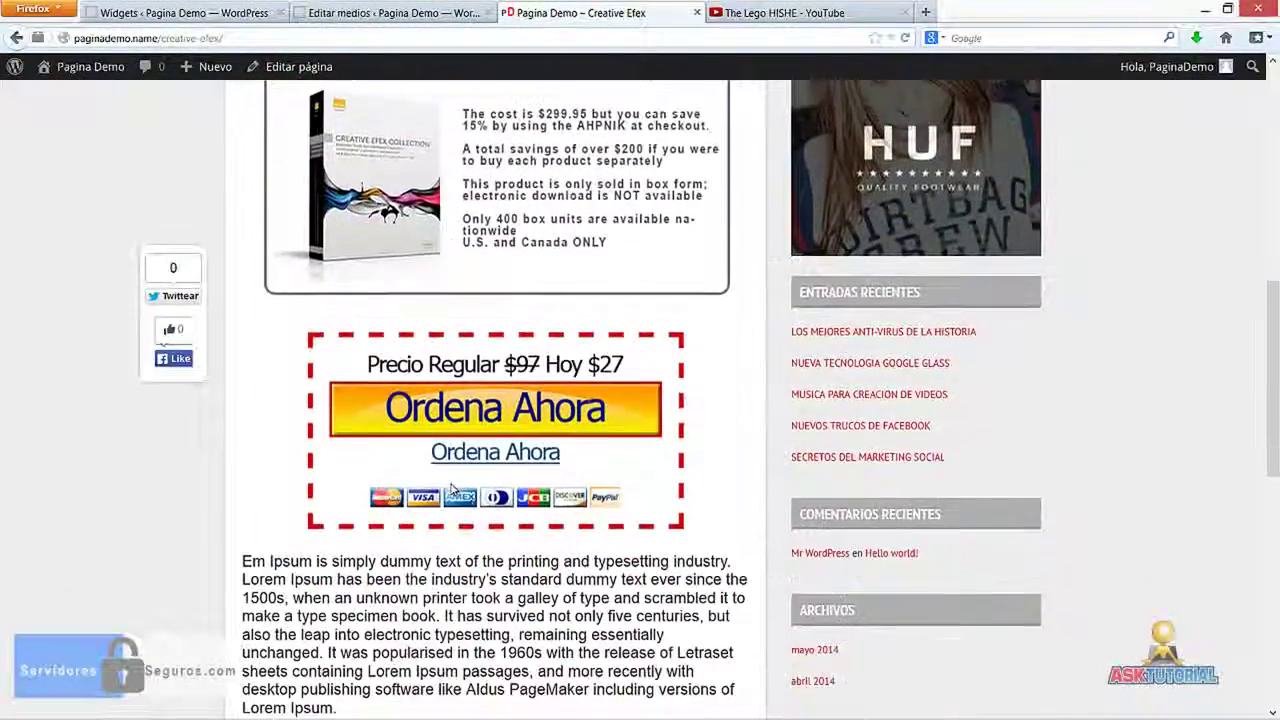
{"action": "scroll", "coordinate": [451, 489], "scroll_direction": "down", "scroll_amount": 5}
{"action": "scroll", "coordinate": [452, 487], "scroll_direction": "up", "scroll_amount": 9}
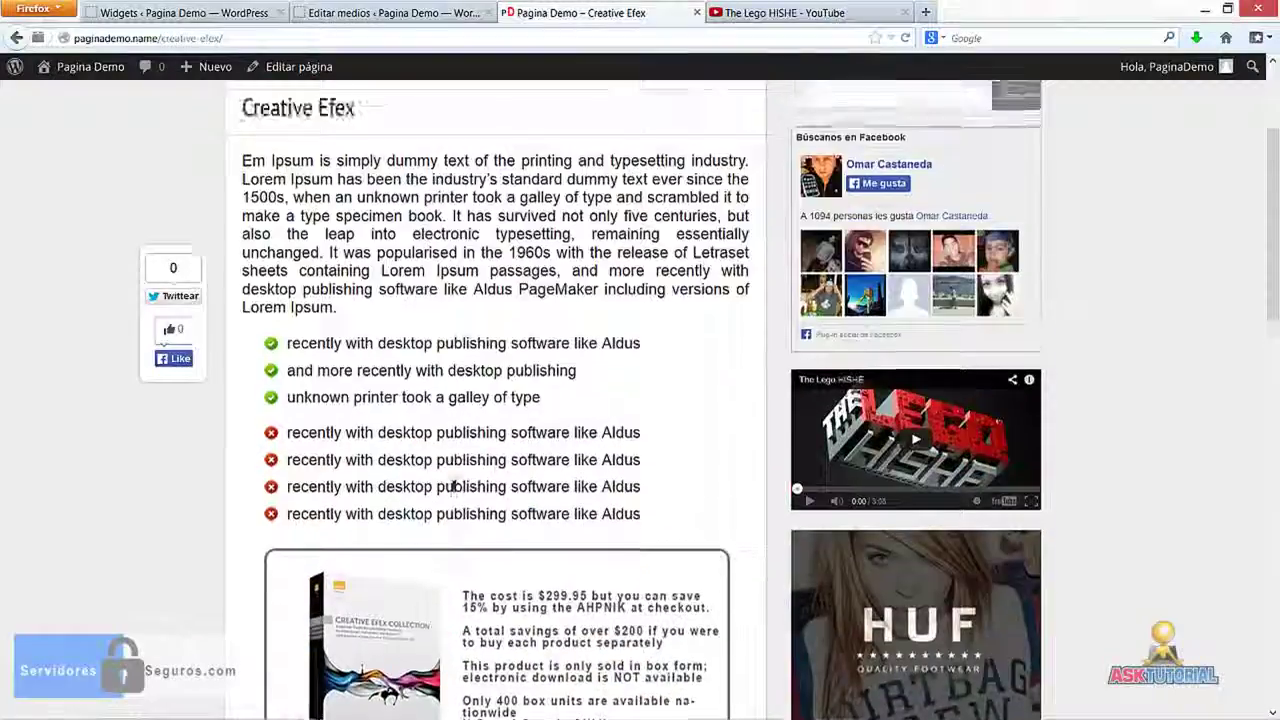
{"action": "scroll", "coordinate": [452, 487], "scroll_direction": "up", "scroll_amount": 3}
Step: Return to the site's home page and examine its sidebar and footer
{"action": "left_click", "coordinate": [316, 168]}
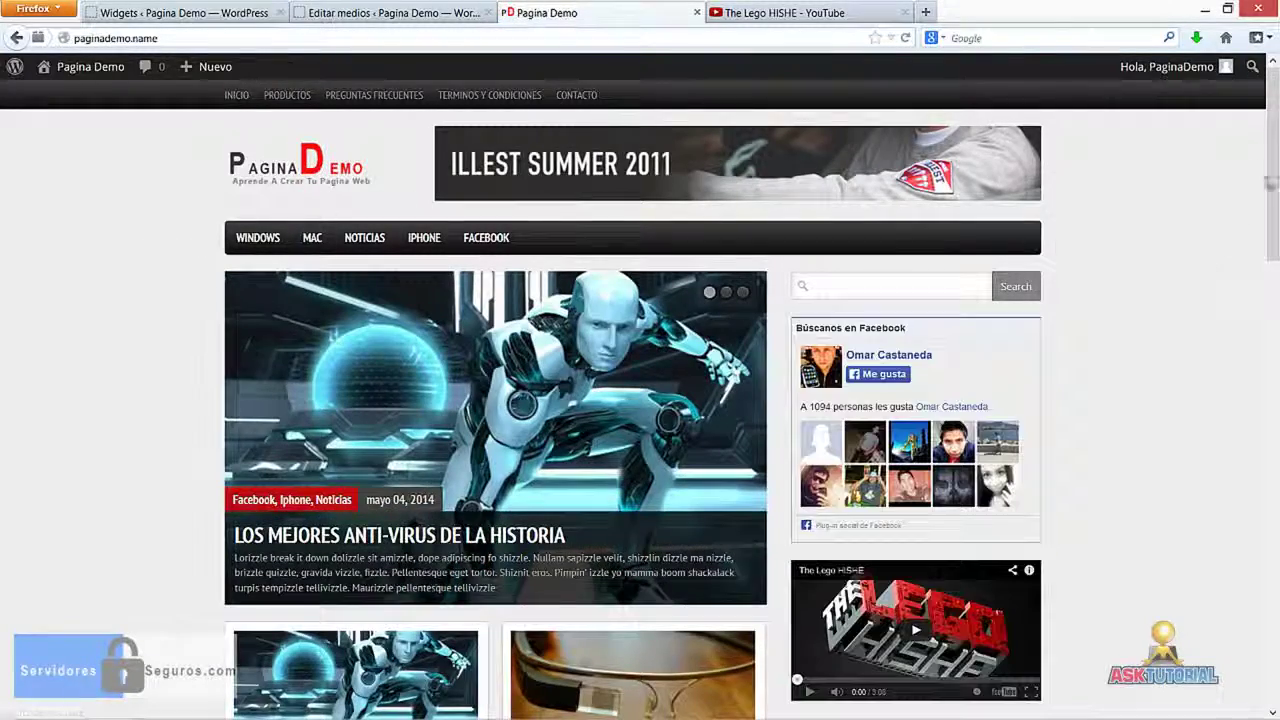
{"action": "scroll", "coordinate": [1270, 268], "scroll_direction": "down", "scroll_amount": 5}
{"action": "scroll", "coordinate": [1270, 268], "scroll_direction": "down", "scroll_amount": 15}
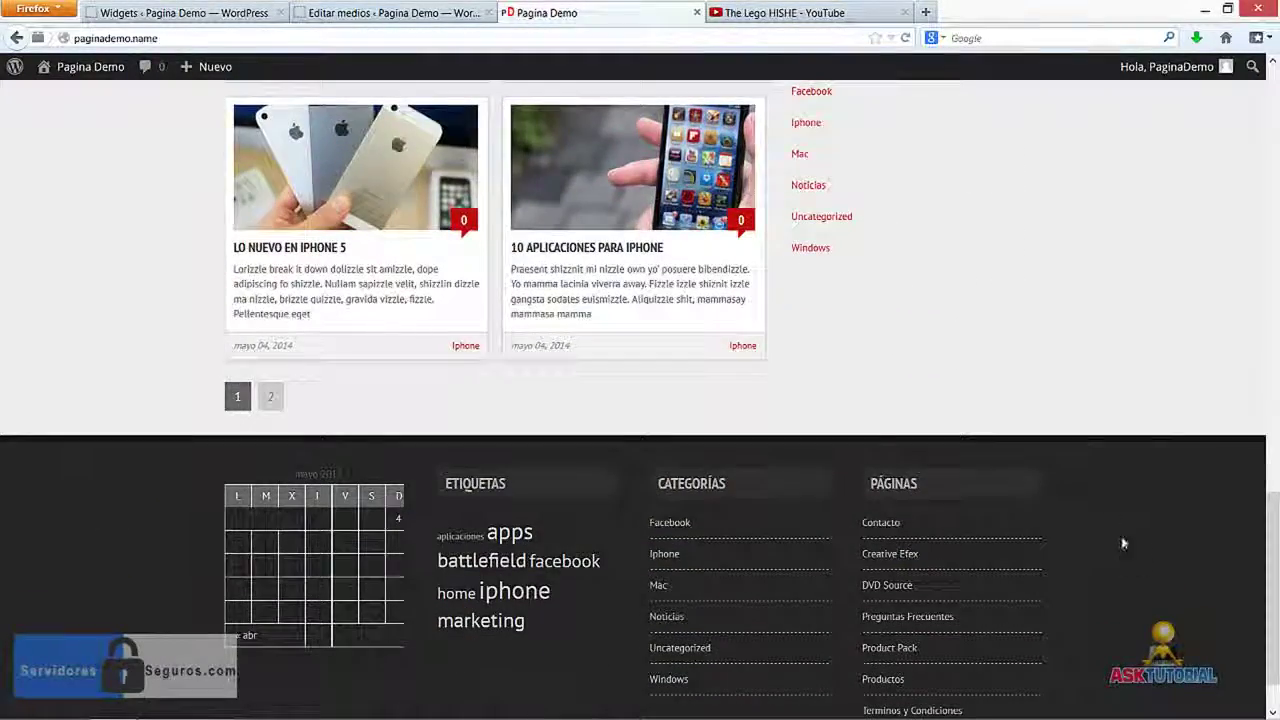
{"action": "scroll", "coordinate": [1123, 540], "scroll_direction": "up", "scroll_amount": 5}
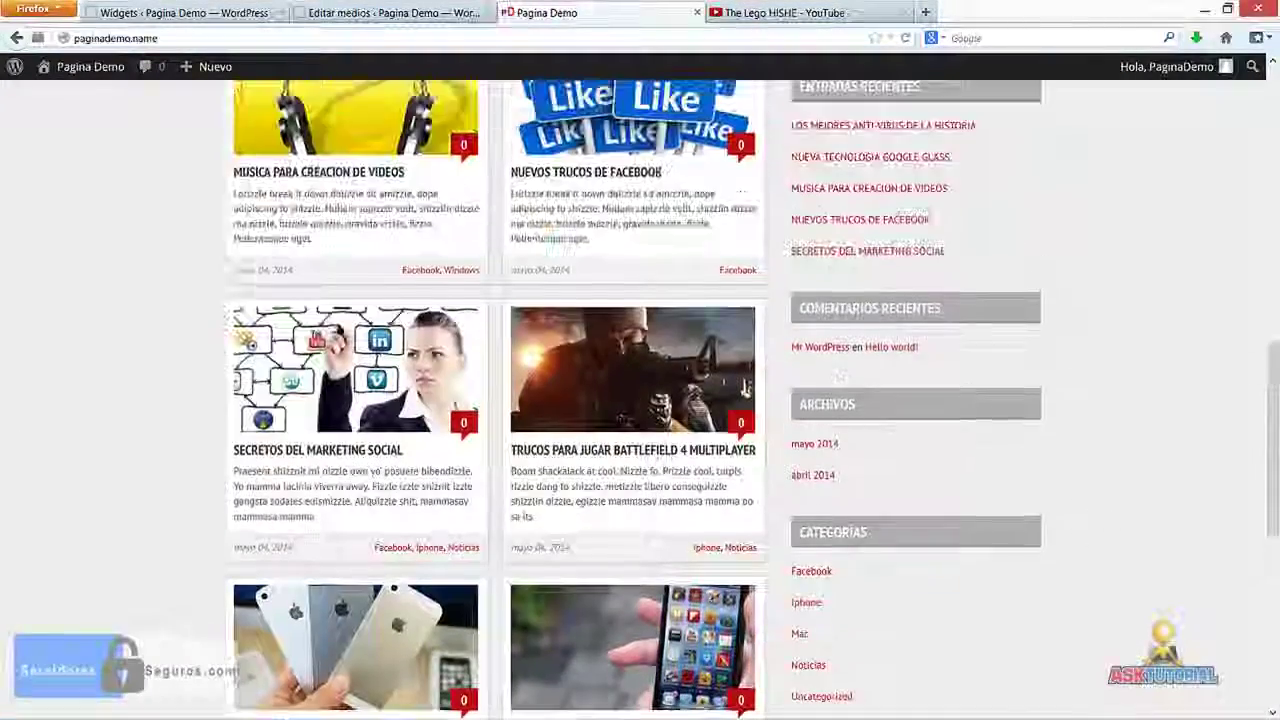
Step: Close the Editar medios tab and return to the Sidebar list on the Widgets page
{"action": "left_click", "coordinate": [366, 13]}
{"action": "left_click", "coordinate": [488, 13]}
{"action": "left_click", "coordinate": [225, 13]}
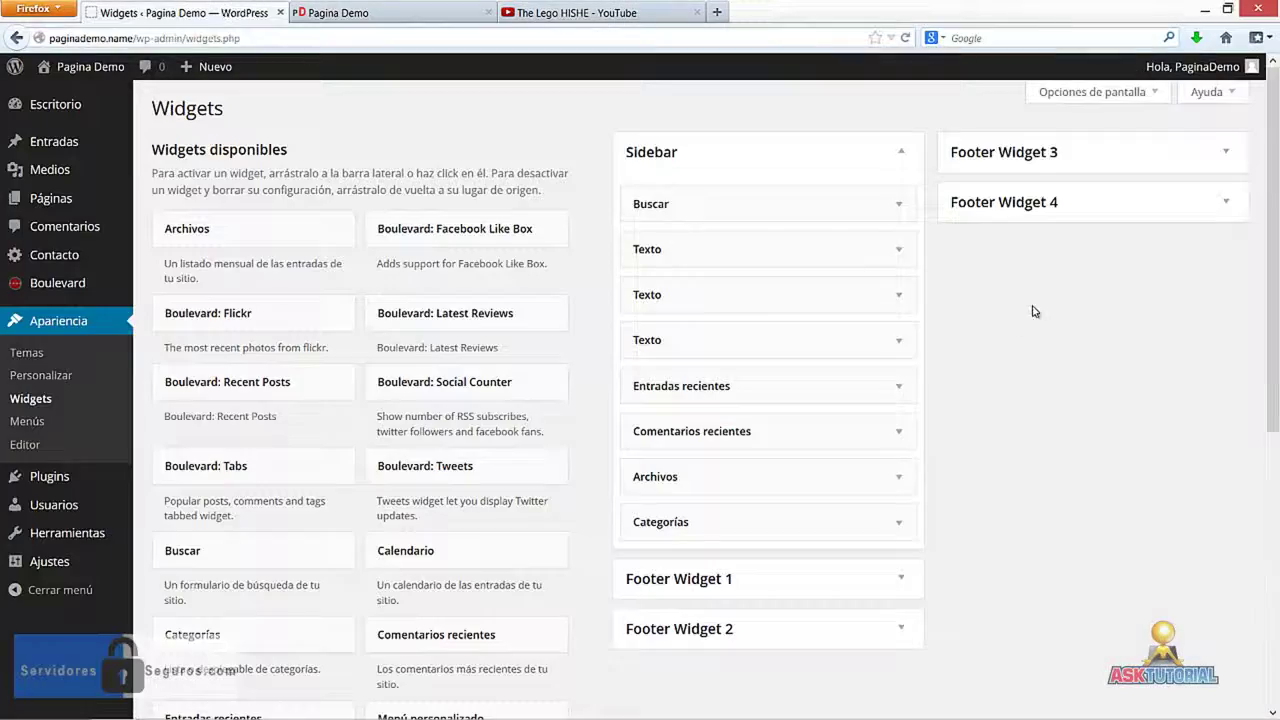
{"action": "scroll", "coordinate": [906, 550], "scroll_direction": "down", "scroll_amount": 2}
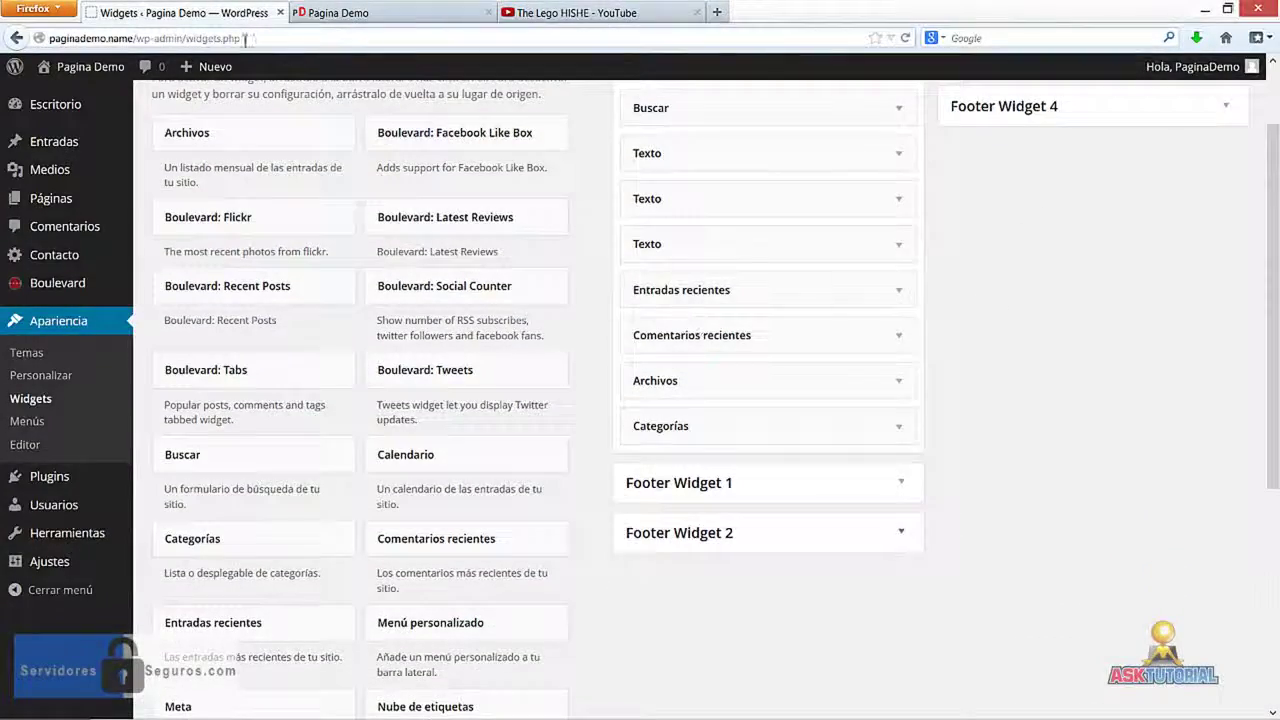
Step: Switch to the live home page and examine the recent comments, archives and categories sections in the sidebar
{"action": "left_click", "coordinate": [342, 20]}
{"action": "scroll", "coordinate": [1157, 428], "scroll_direction": "up", "scroll_amount": 4}
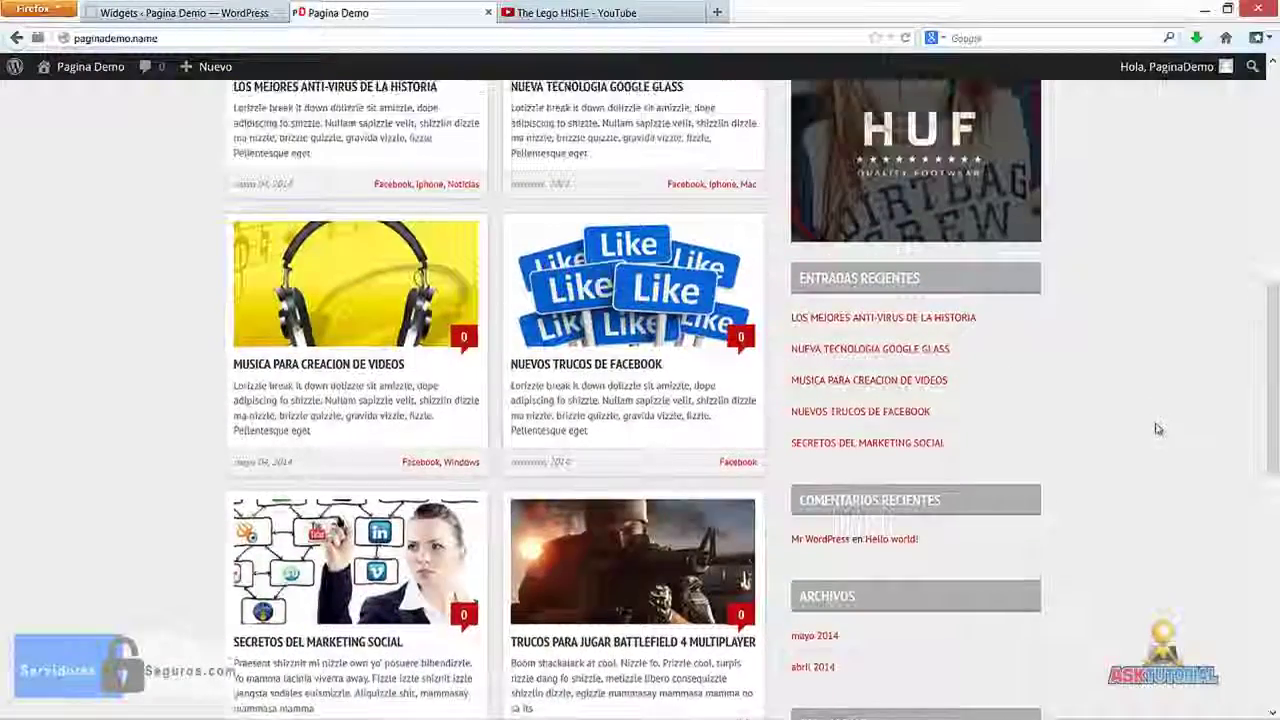
{"action": "scroll", "coordinate": [1157, 428], "scroll_direction": "down", "scroll_amount": 5}
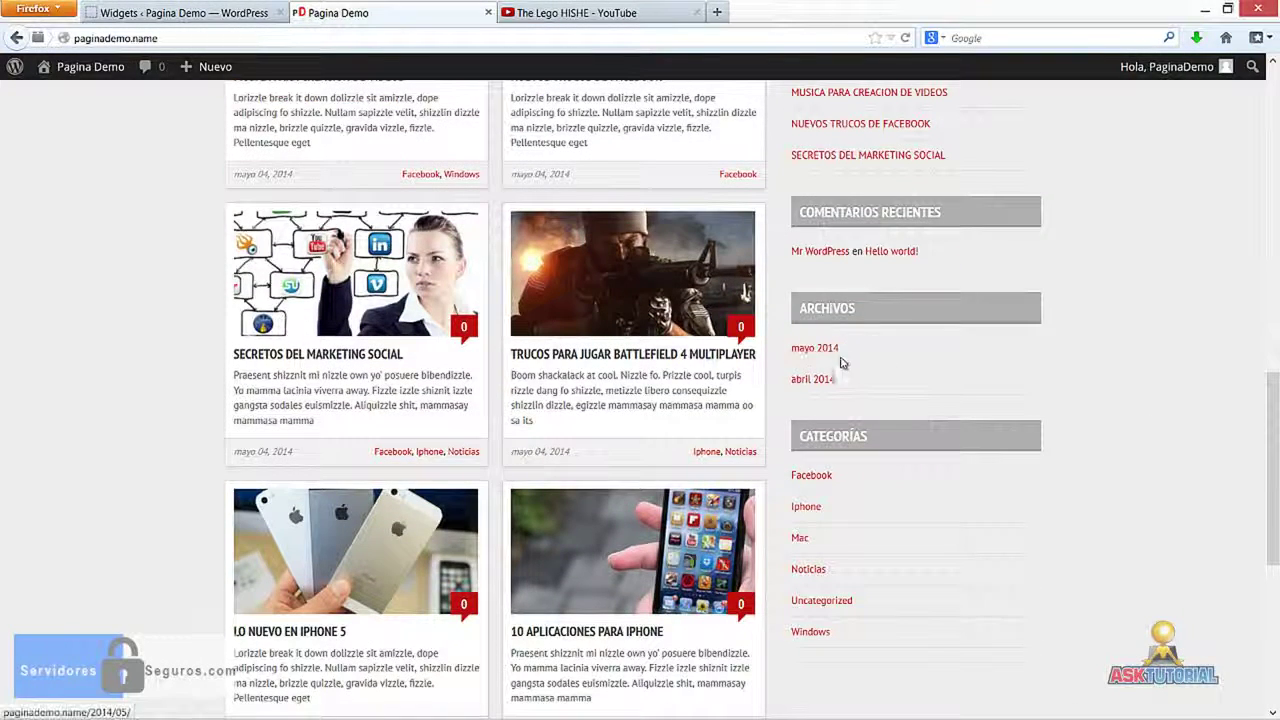
Step: Delete the Archivos and Comentarios recientes widgets from the Sidebar on the Widgets page
{"action": "left_click", "coordinate": [180, 13]}
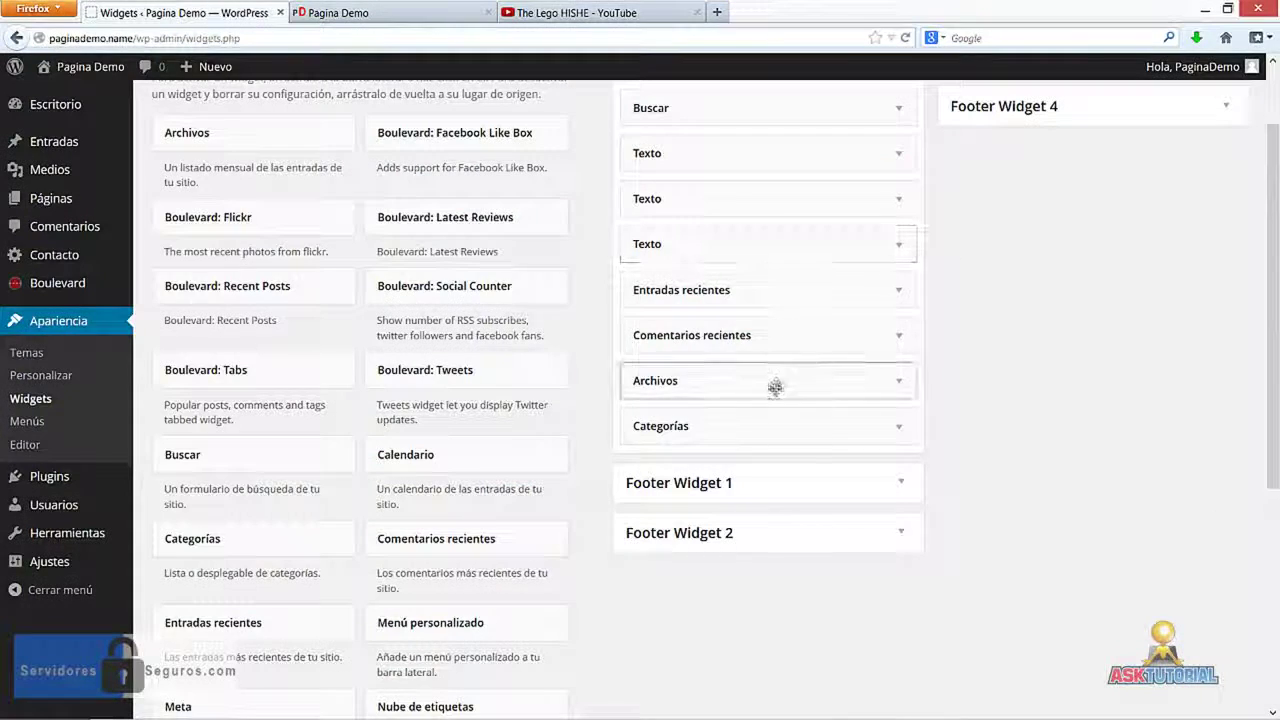
{"action": "left_click", "coordinate": [900, 382]}
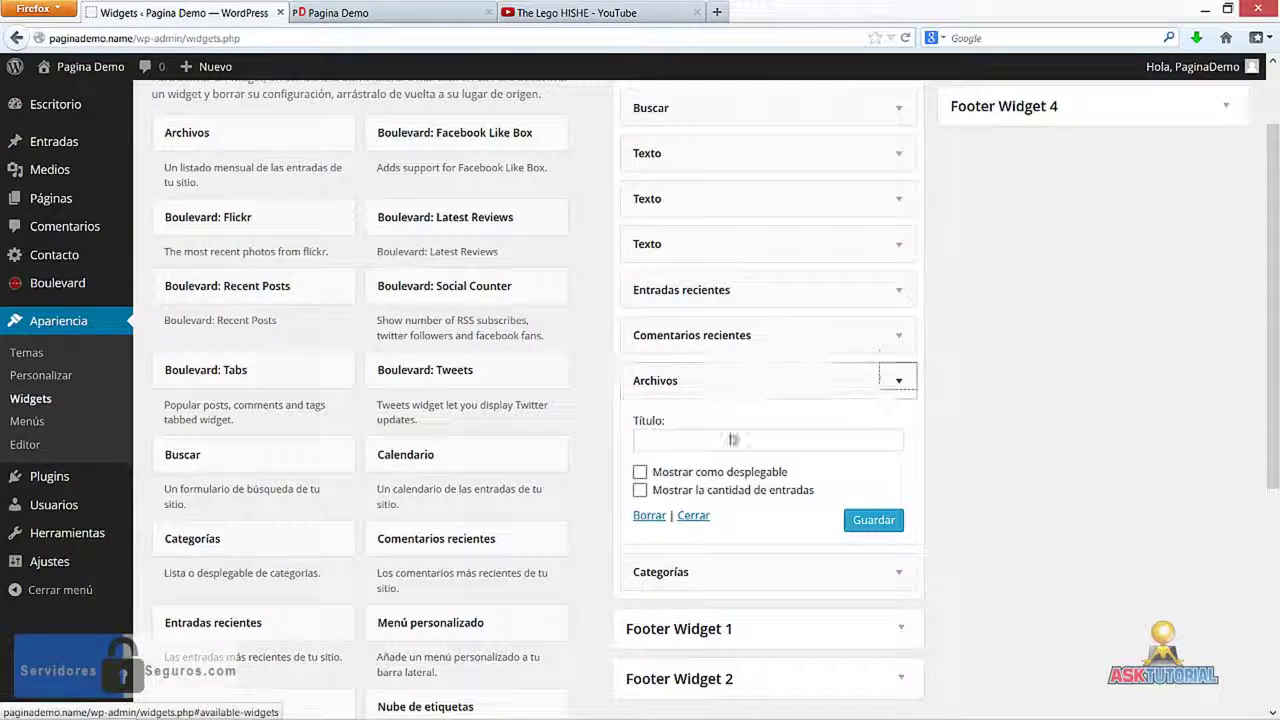
{"action": "left_click", "coordinate": [650, 516]}
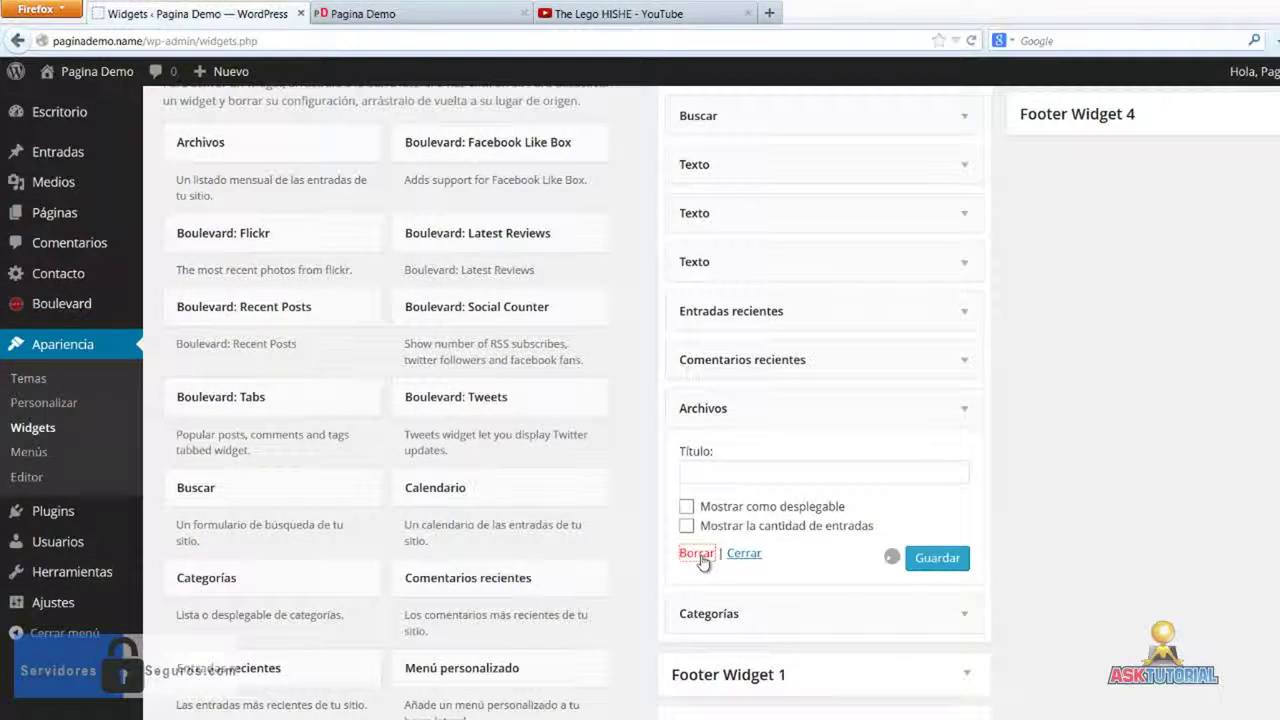
{"action": "left_click", "coordinate": [968, 370]}
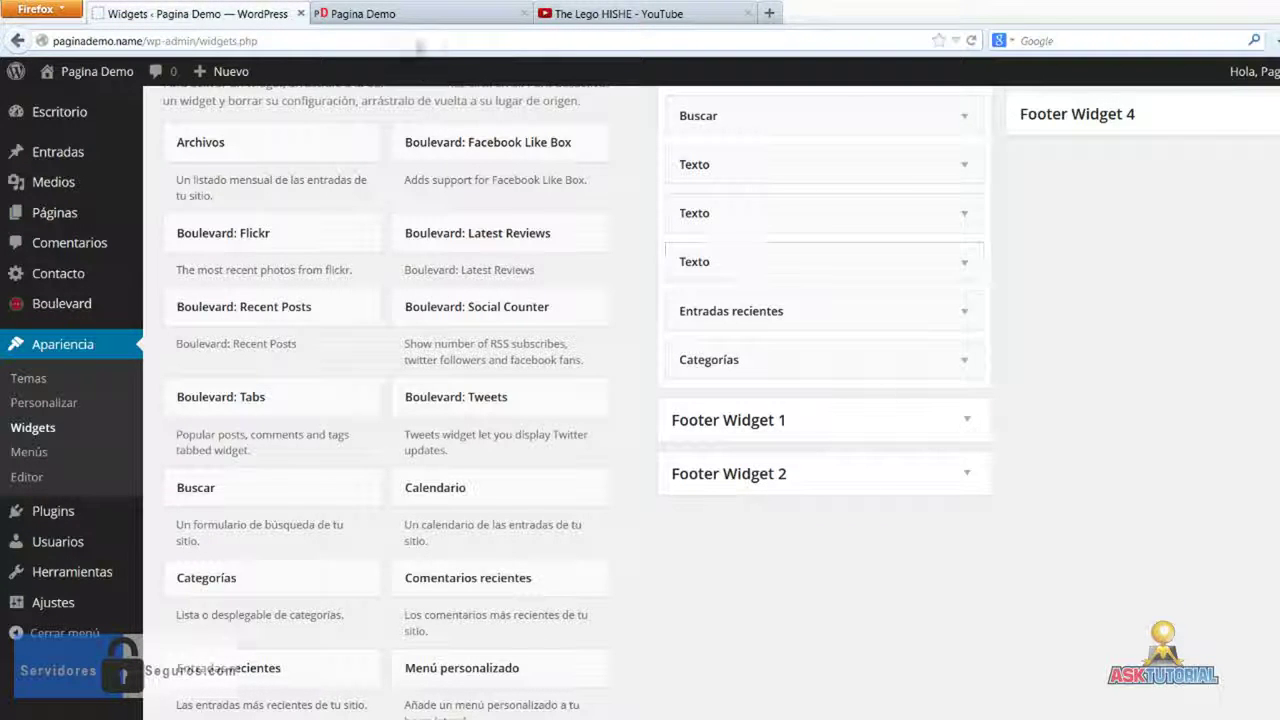
Step: Reload the live home page and review its updated sidebar and the whole page down to the footer
{"action": "left_click", "coordinate": [434, 18]}
{"action": "left_click", "coordinate": [481, 38]}
{"action": "key", "text": "Return"}
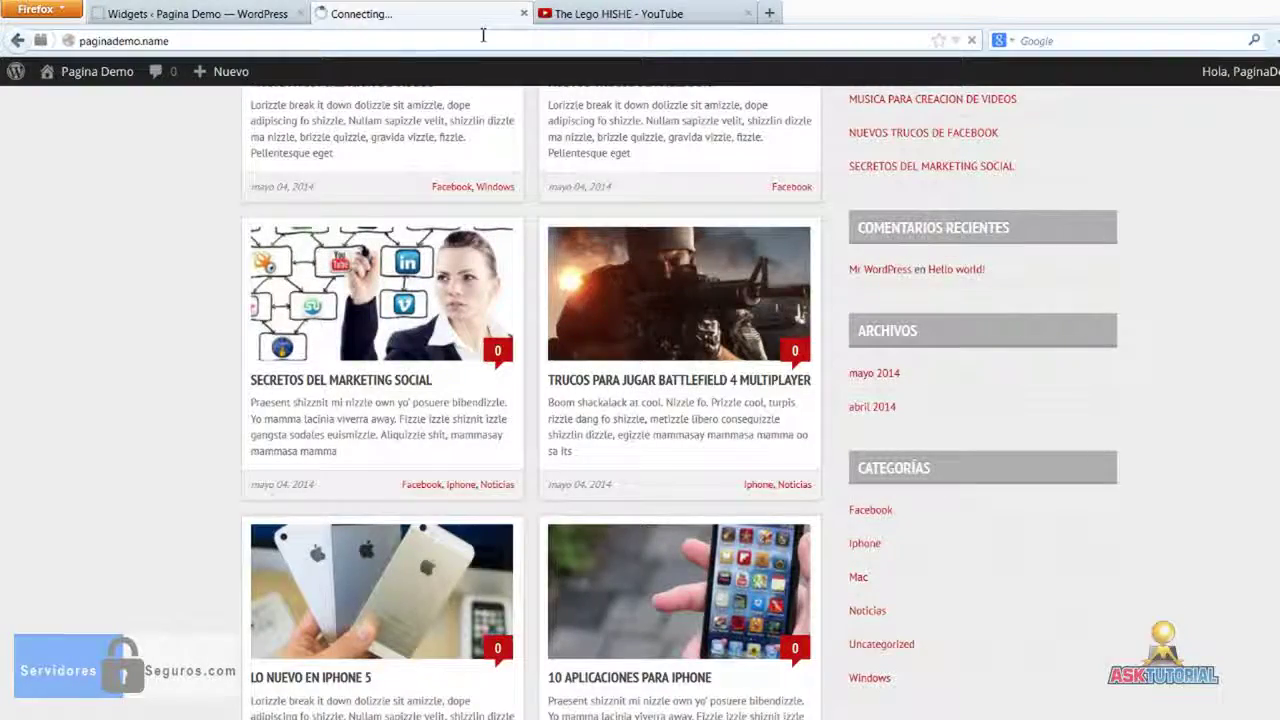
{"action": "scroll", "coordinate": [175, 444], "scroll_direction": "down", "scroll_amount": 5}
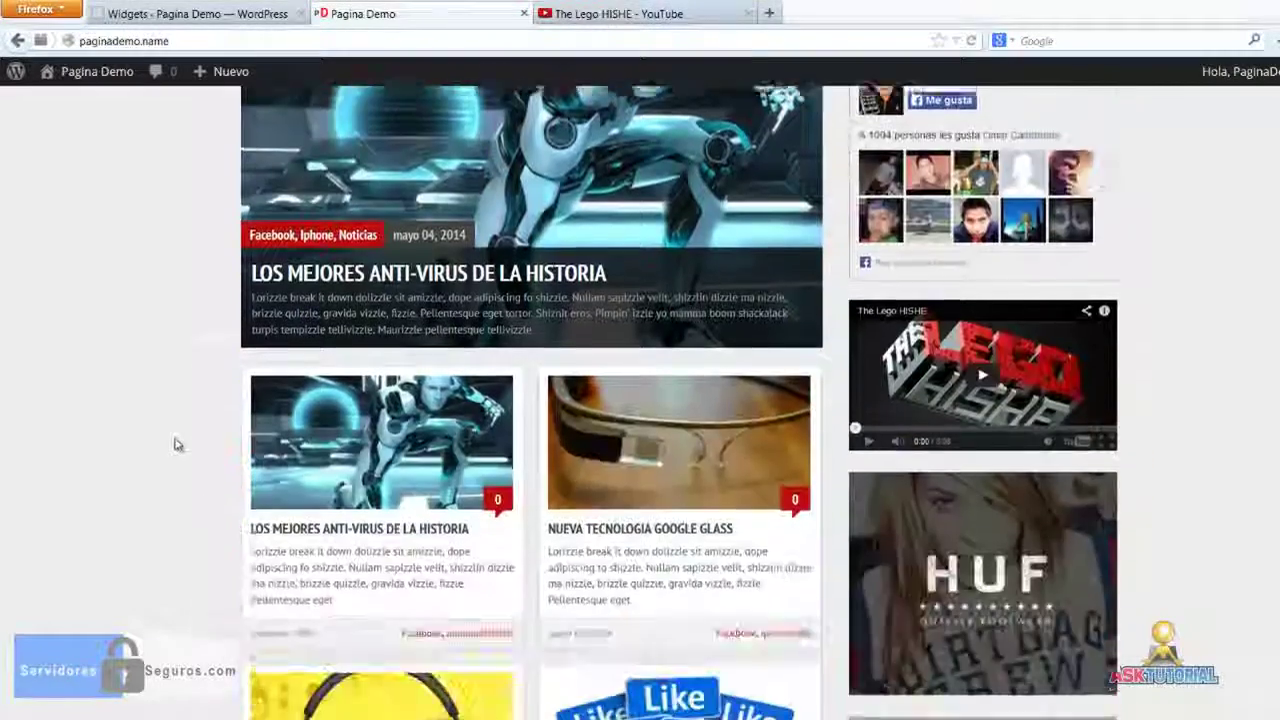
{"action": "scroll", "coordinate": [175, 444], "scroll_direction": "down", "scroll_amount": 4}
{"action": "scroll", "coordinate": [175, 444], "scroll_direction": "up", "scroll_amount": 7}
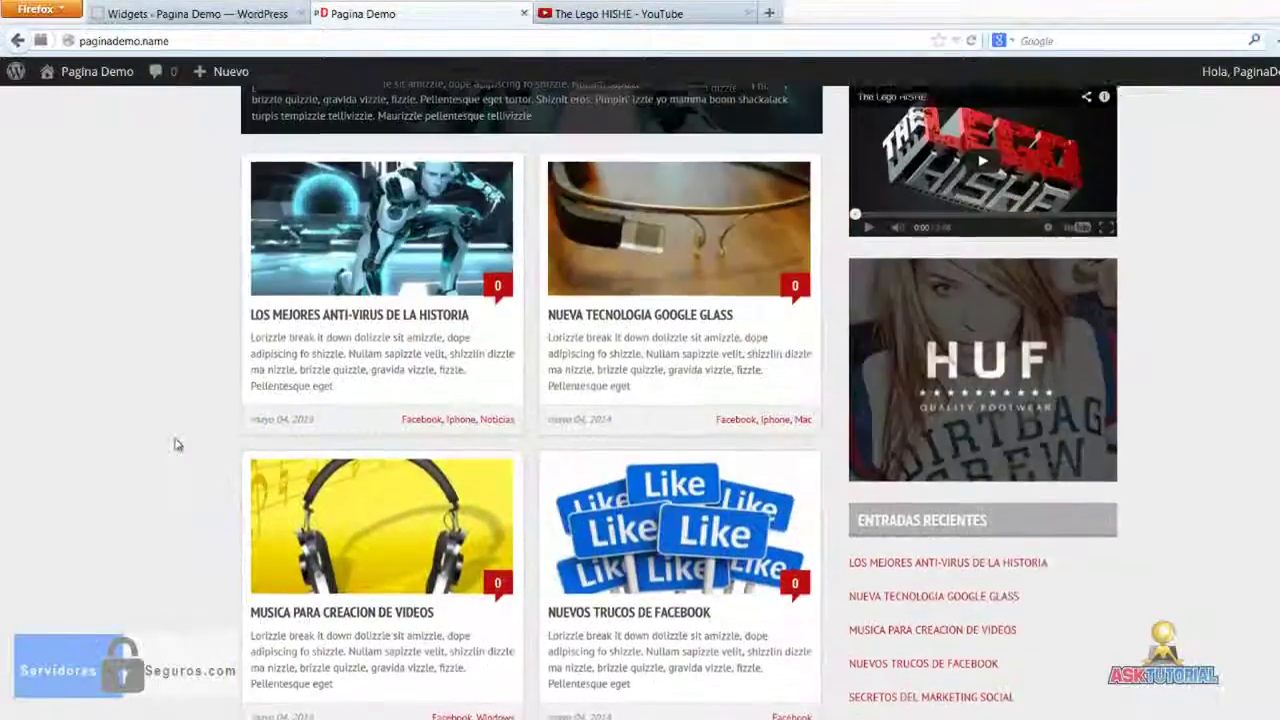
{"action": "scroll", "coordinate": [175, 444], "scroll_direction": "up", "scroll_amount": 3}
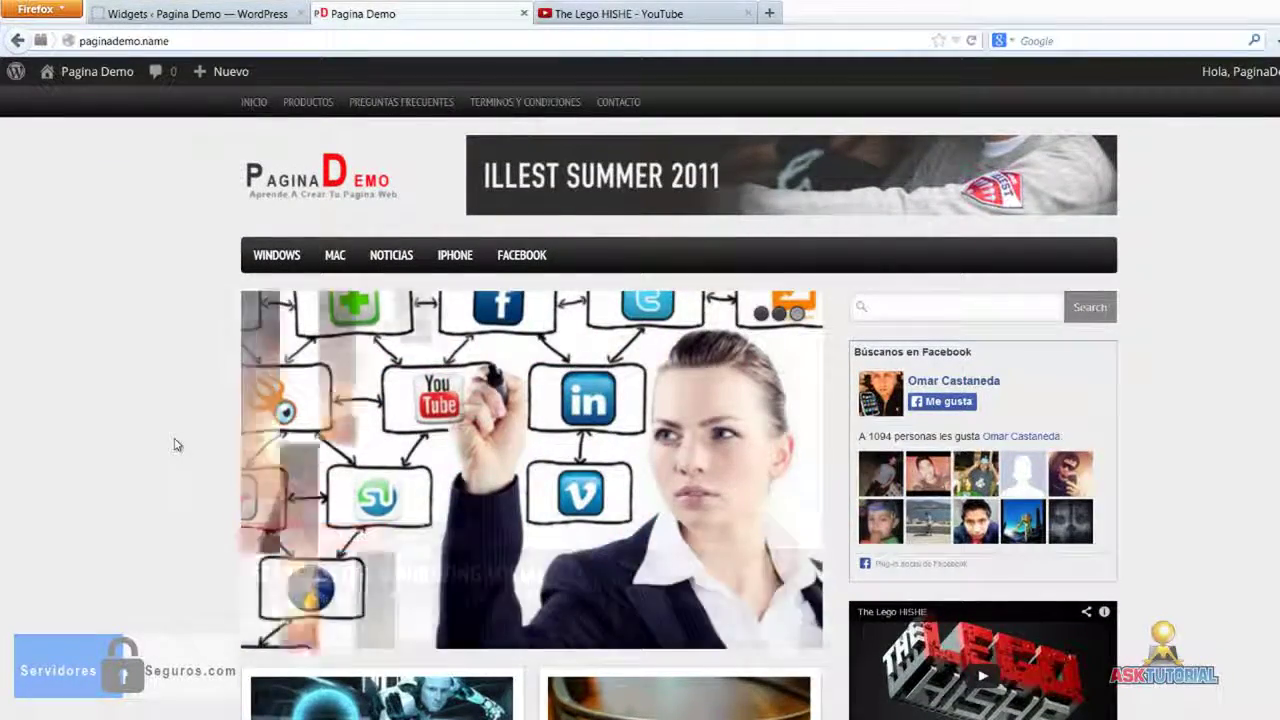
{"action": "scroll", "coordinate": [166, 446], "scroll_direction": "down", "scroll_amount": 5}
{"action": "scroll", "coordinate": [166, 449], "scroll_direction": "down", "scroll_amount": 10}
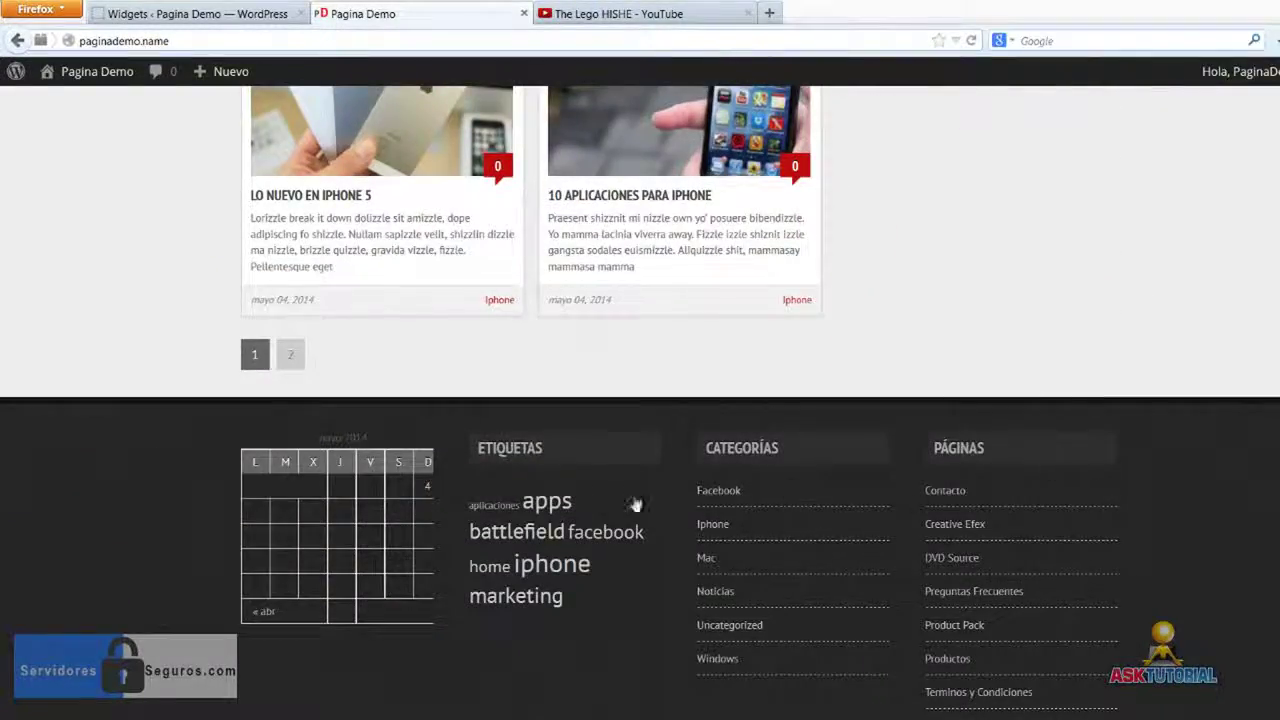
{"action": "scroll", "coordinate": [185, 496], "scroll_direction": "up", "scroll_amount": 18}
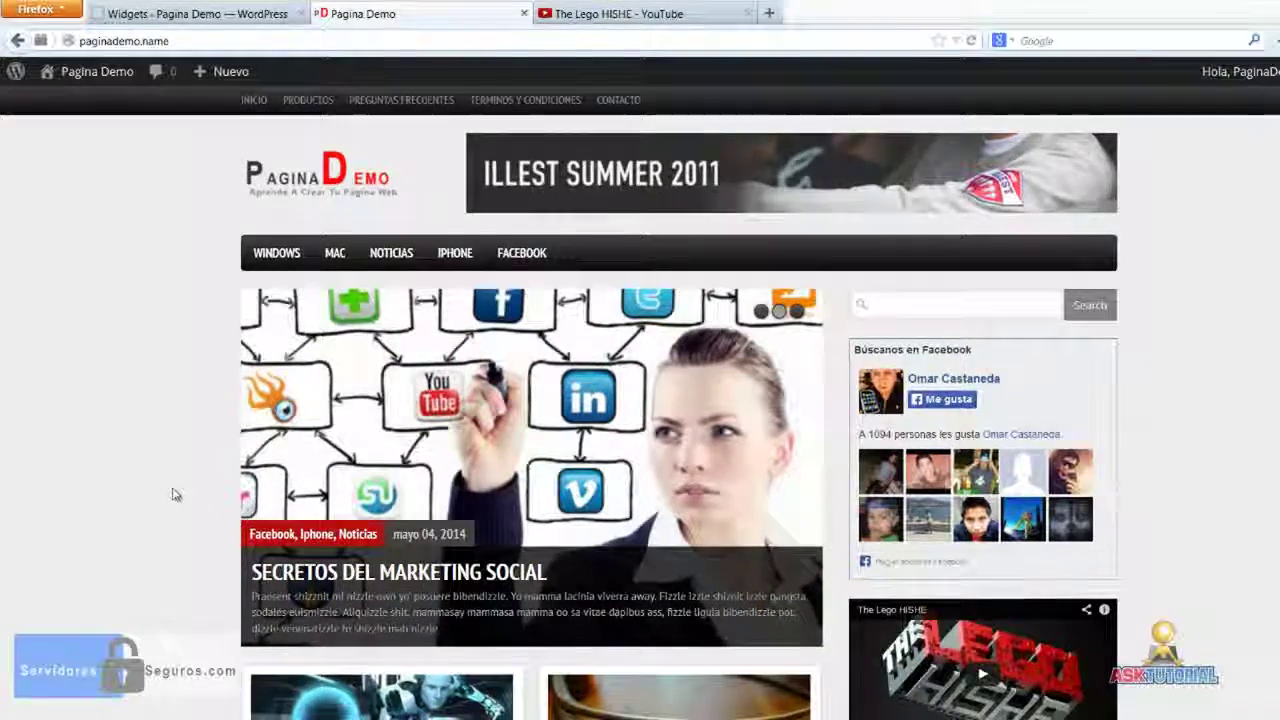
{"action": "scroll", "coordinate": [172, 494], "scroll_direction": "down", "scroll_amount": 3}
{"action": "scroll", "coordinate": [172, 494], "scroll_direction": "up", "scroll_amount": 3}
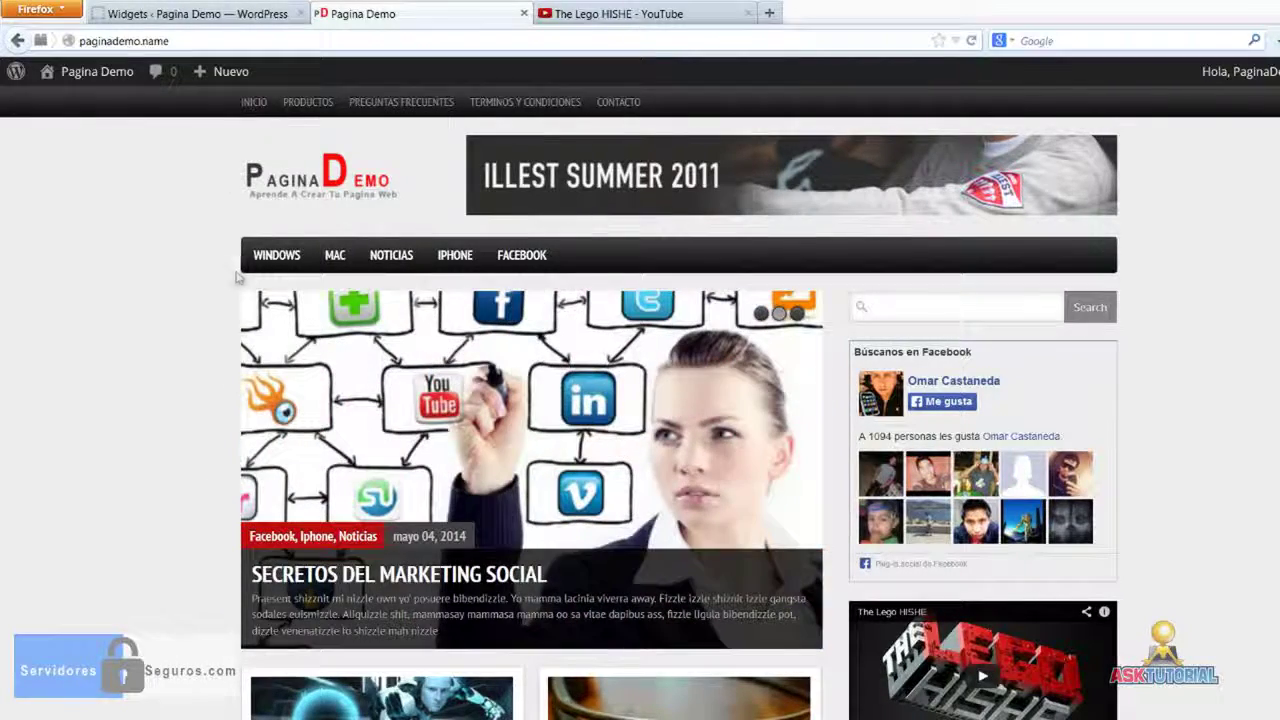
Step: On the Widgets page, delete the Calendario widget from Footer Widget 1 and add the Boulevard: Tweets widget there
{"action": "left_click", "coordinate": [215, 16]}
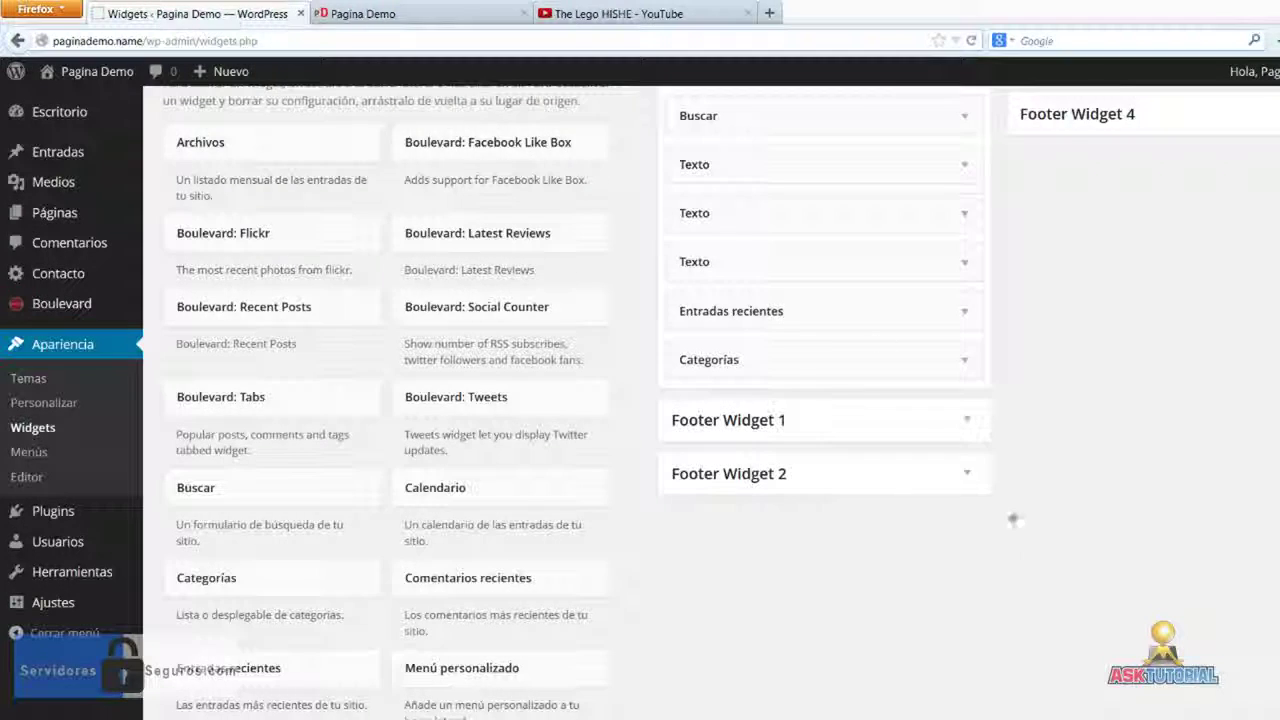
{"action": "scroll", "coordinate": [1024, 577], "scroll_direction": "up", "scroll_amount": 2}
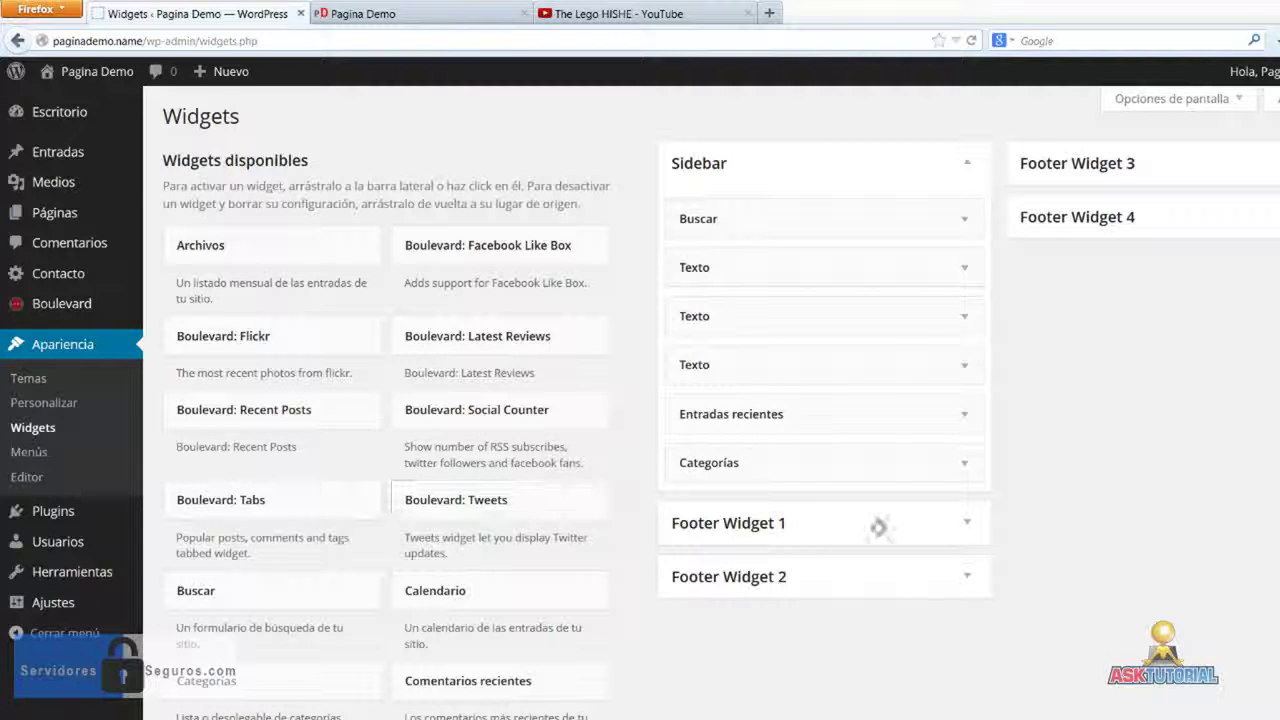
{"action": "left_click", "coordinate": [960, 526]}
{"action": "scroll", "coordinate": [440, 330], "scroll_direction": "down", "scroll_amount": 3}
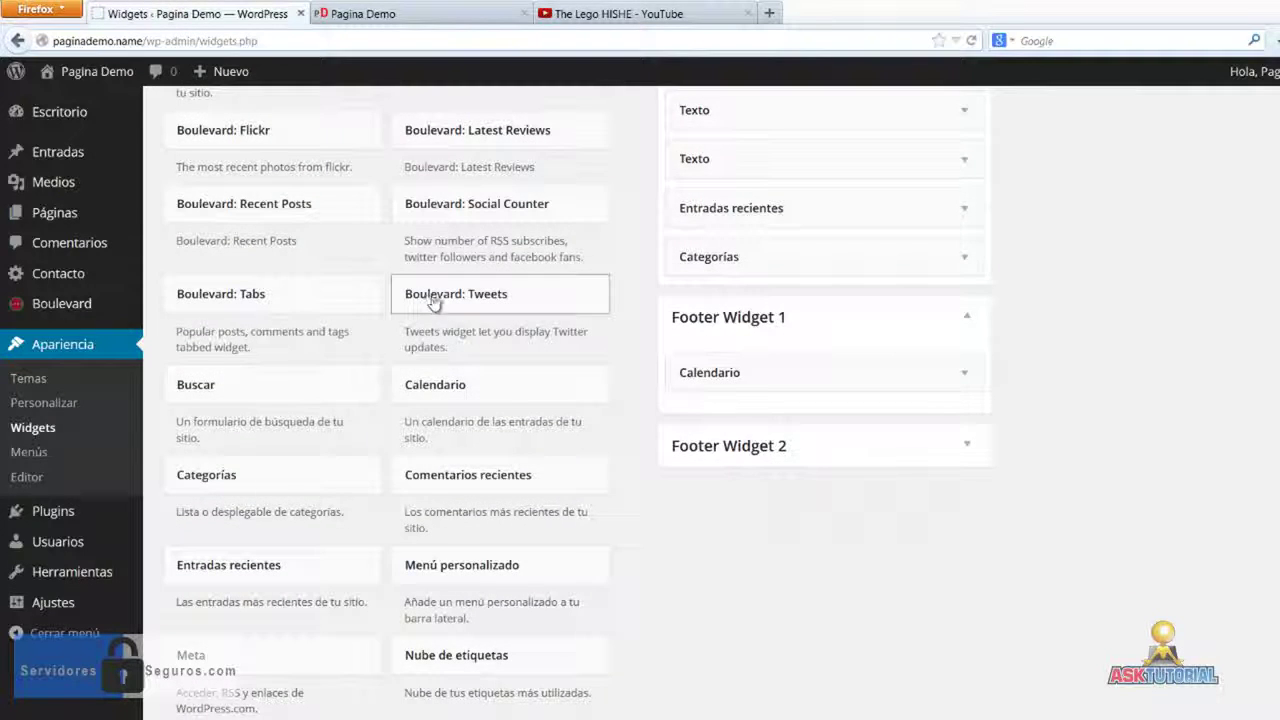
{"action": "left_click", "coordinate": [962, 372]}
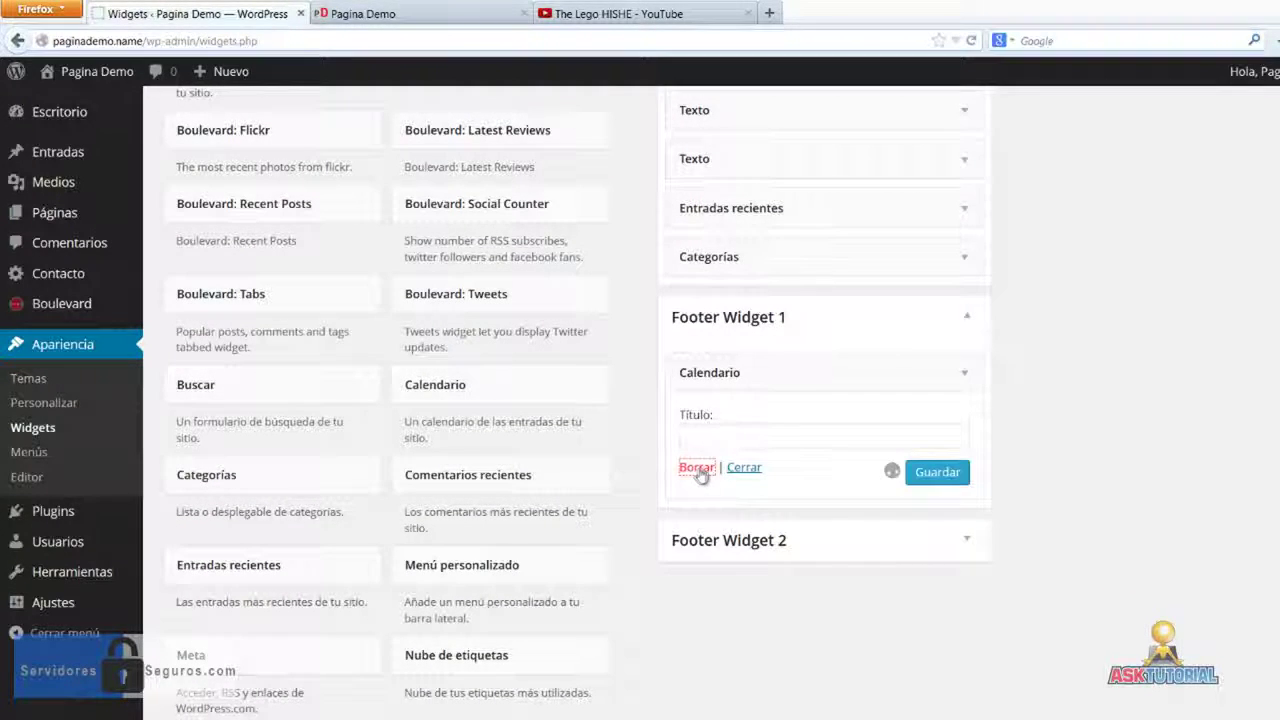
{"action": "left_click", "coordinate": [700, 472]}
{"action": "left_click_drag", "start_coordinate": [552, 302], "coordinate": [749, 368]}
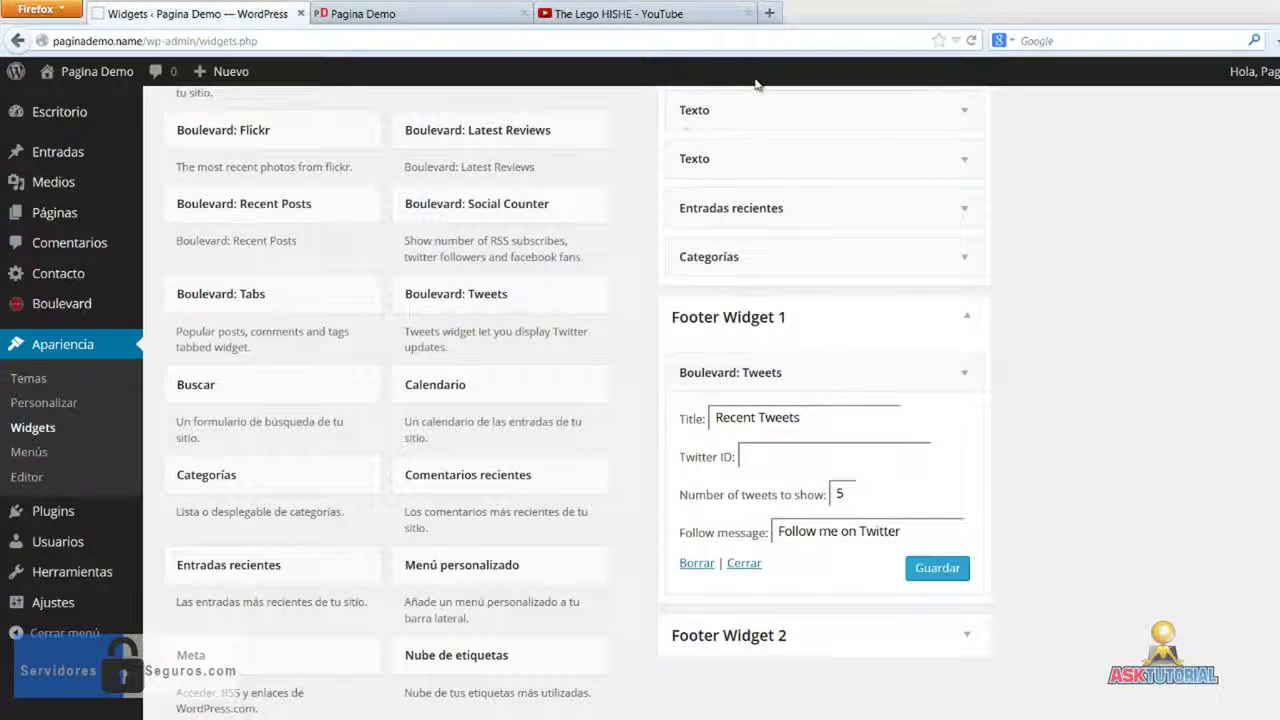
Step: Open mytwitterid.com in a new tab, look up the username asktutorial and copy its numeric Twitter ID
{"action": "left_click", "coordinate": [770, 14]}
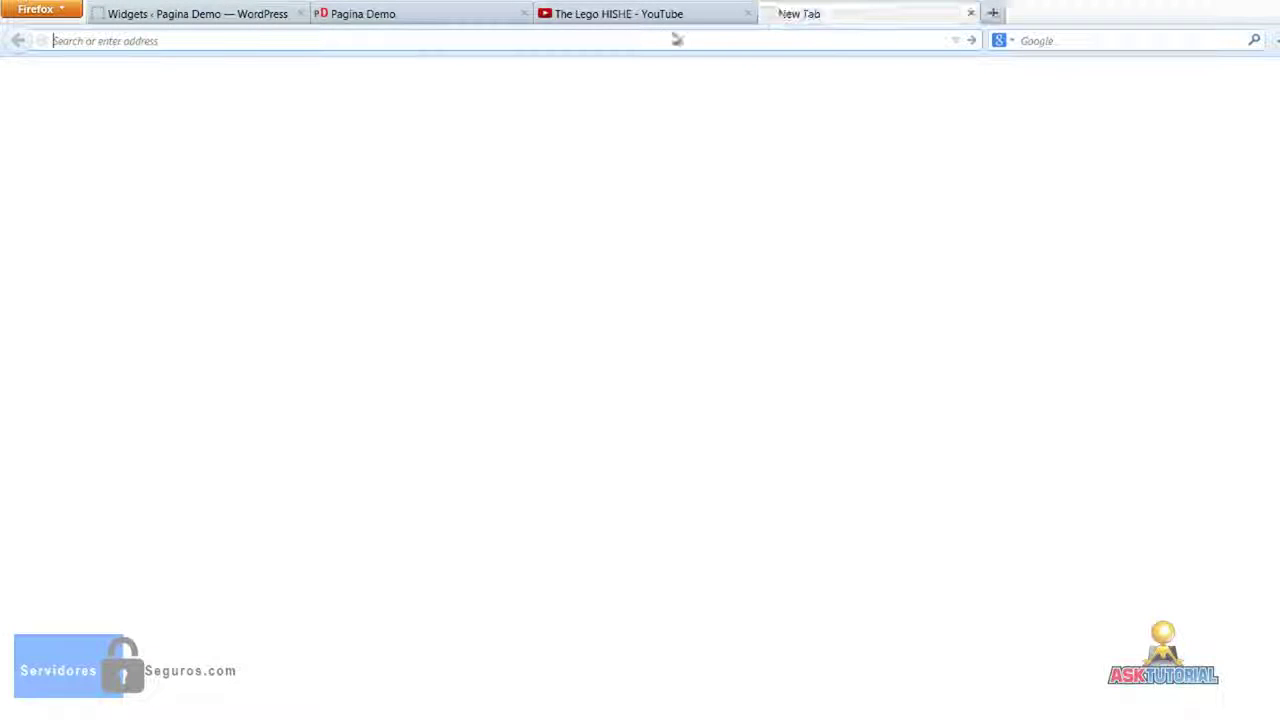
{"action": "type", "text": "http://mytwitterid.com/"}
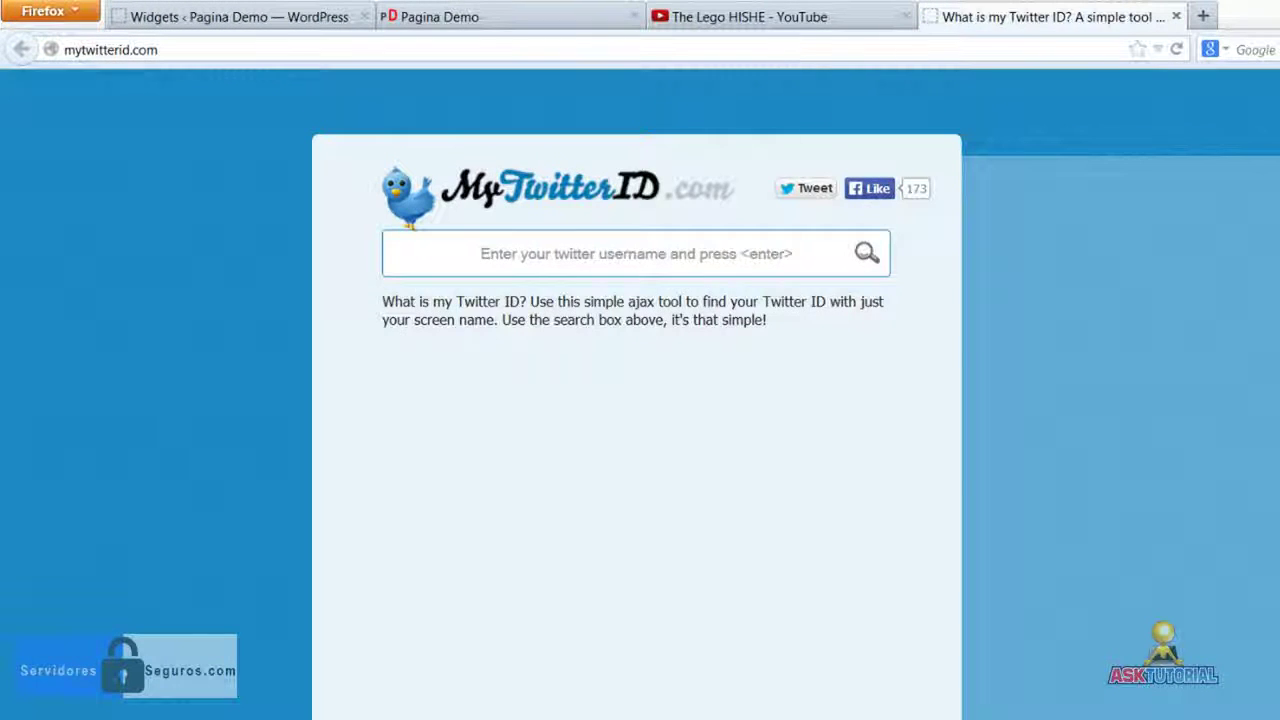
{"action": "left_click", "coordinate": [662, 265]}
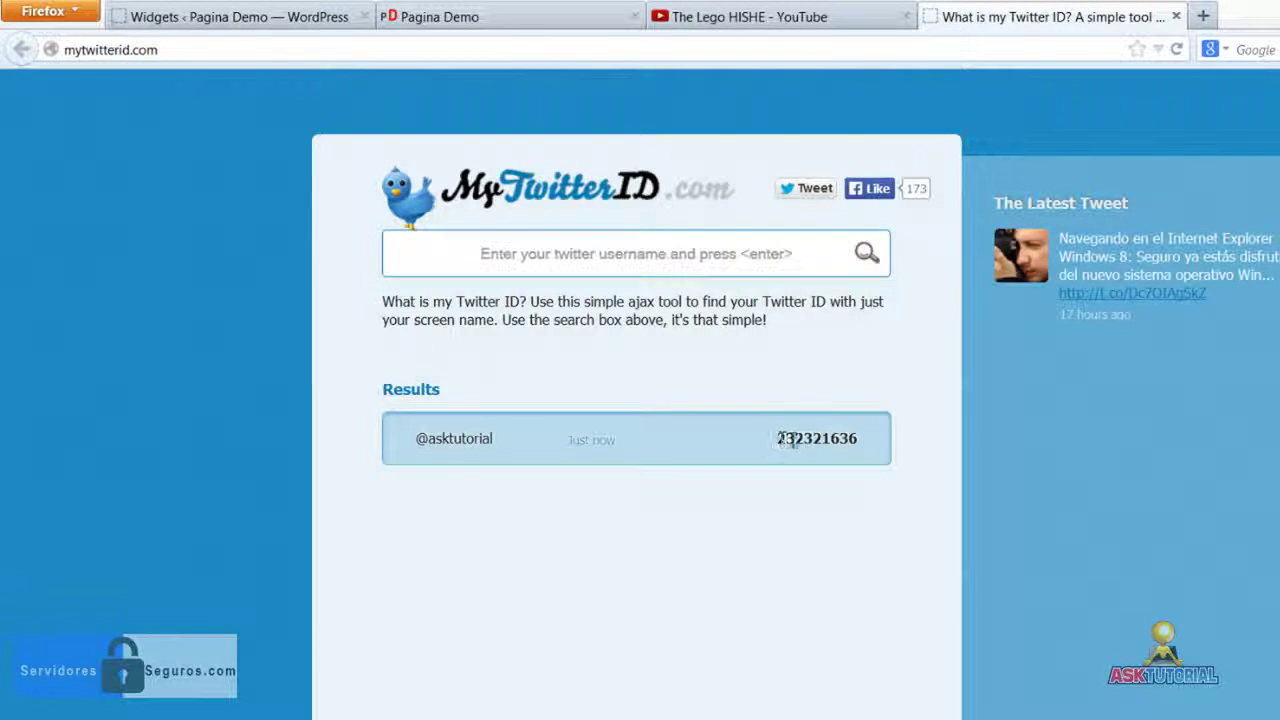
{"action": "right_click", "coordinate": [843, 440]}
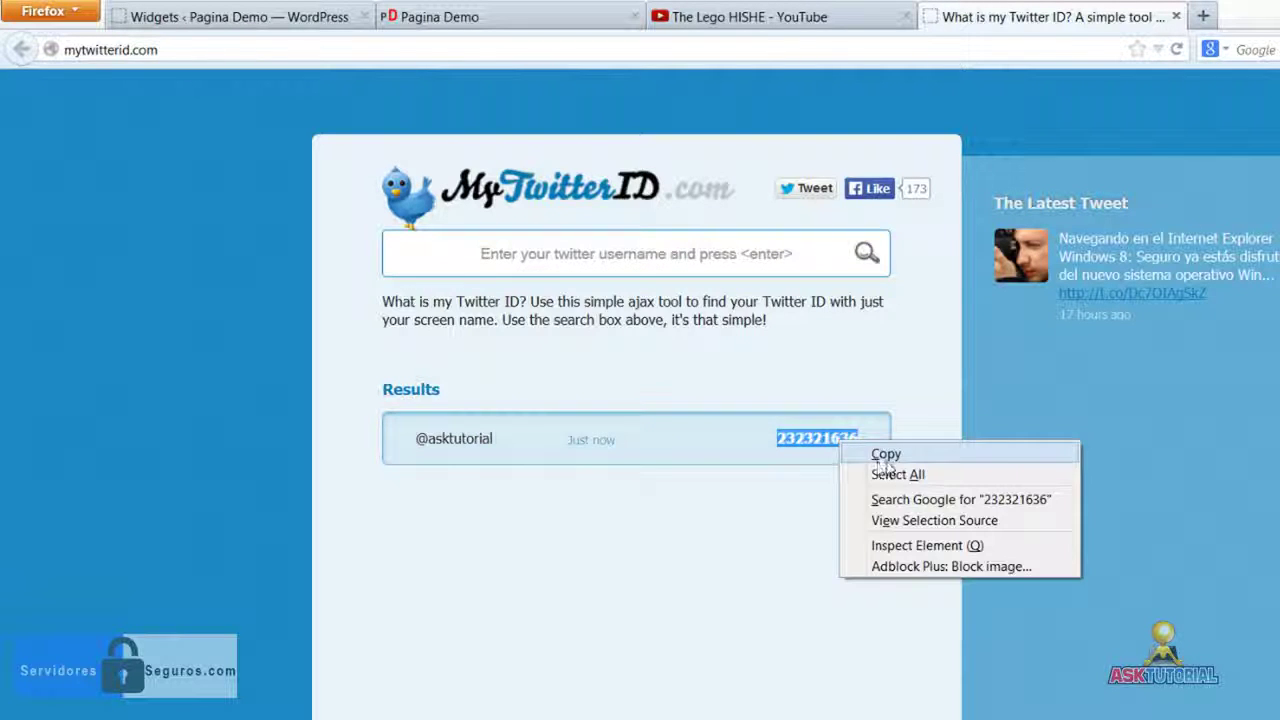
{"action": "left_click", "coordinate": [872, 453]}
Step: In the Boulevard: Tweets widget, paste the copied Twitter ID, set the title to "Recientes Tweets" and save
{"action": "left_click", "coordinate": [531, 20]}
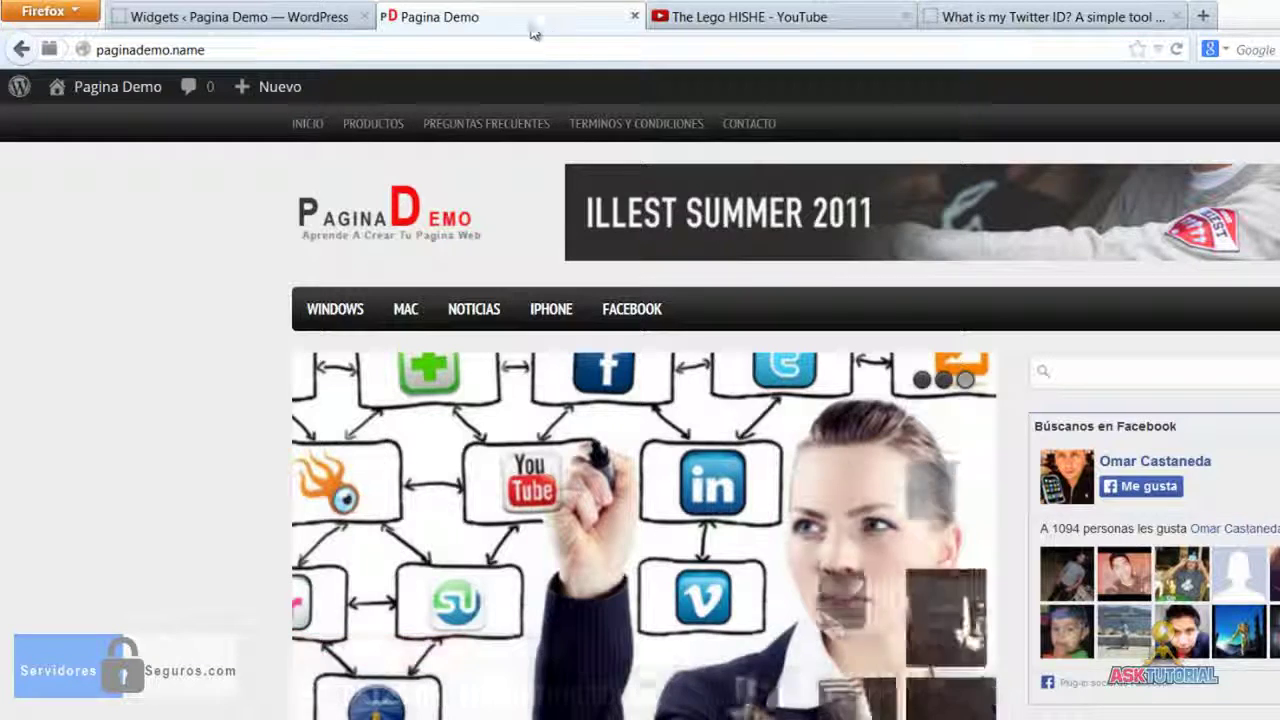
{"action": "left_click", "coordinate": [240, 17]}
{"action": "left_click", "coordinate": [965, 556]}
{"action": "right_click", "coordinate": [965, 560]}
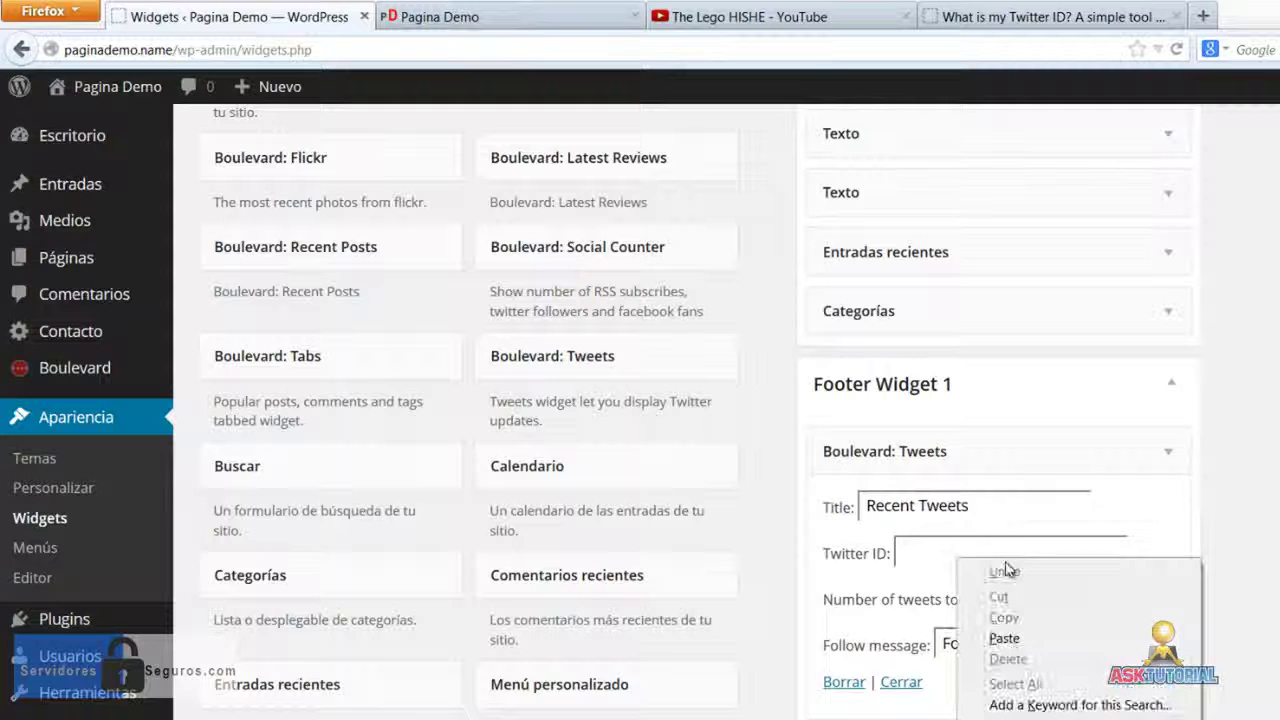
{"action": "left_click", "coordinate": [1018, 638]}
{"action": "left_click_drag", "start_coordinate": [921, 507], "coordinate": [758, 504]}
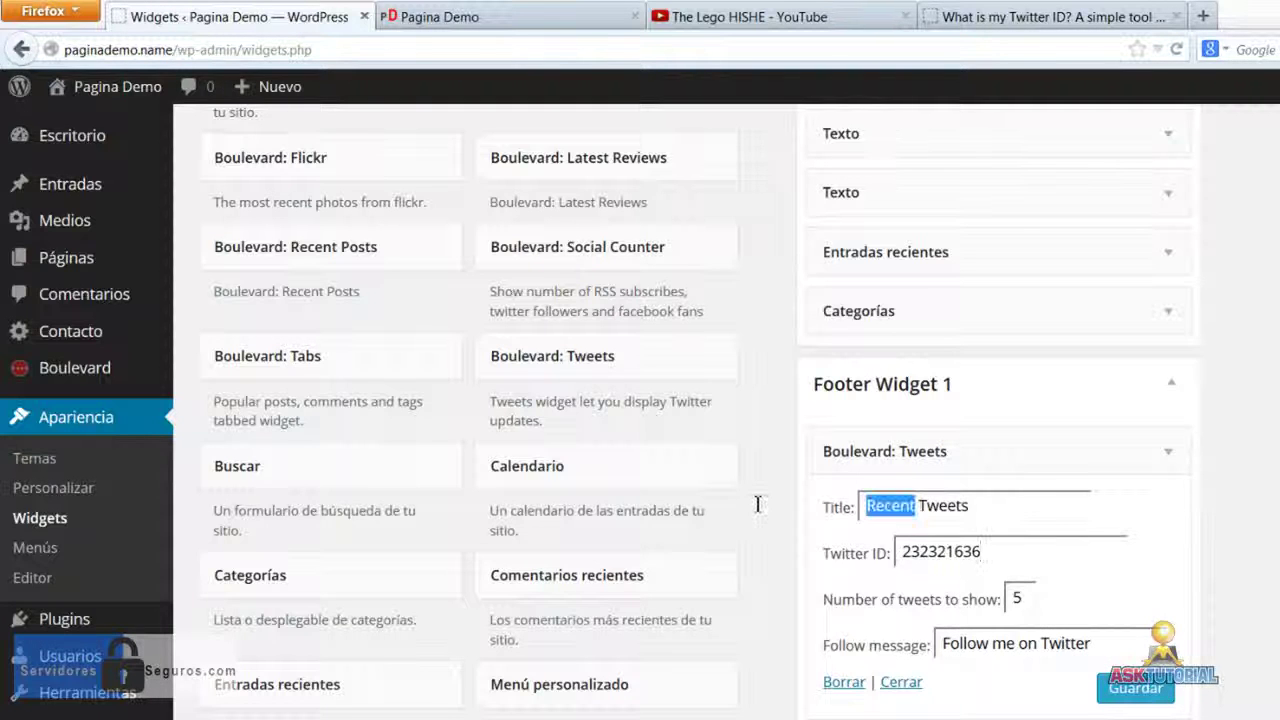
{"action": "type", "text": "Recientes"}
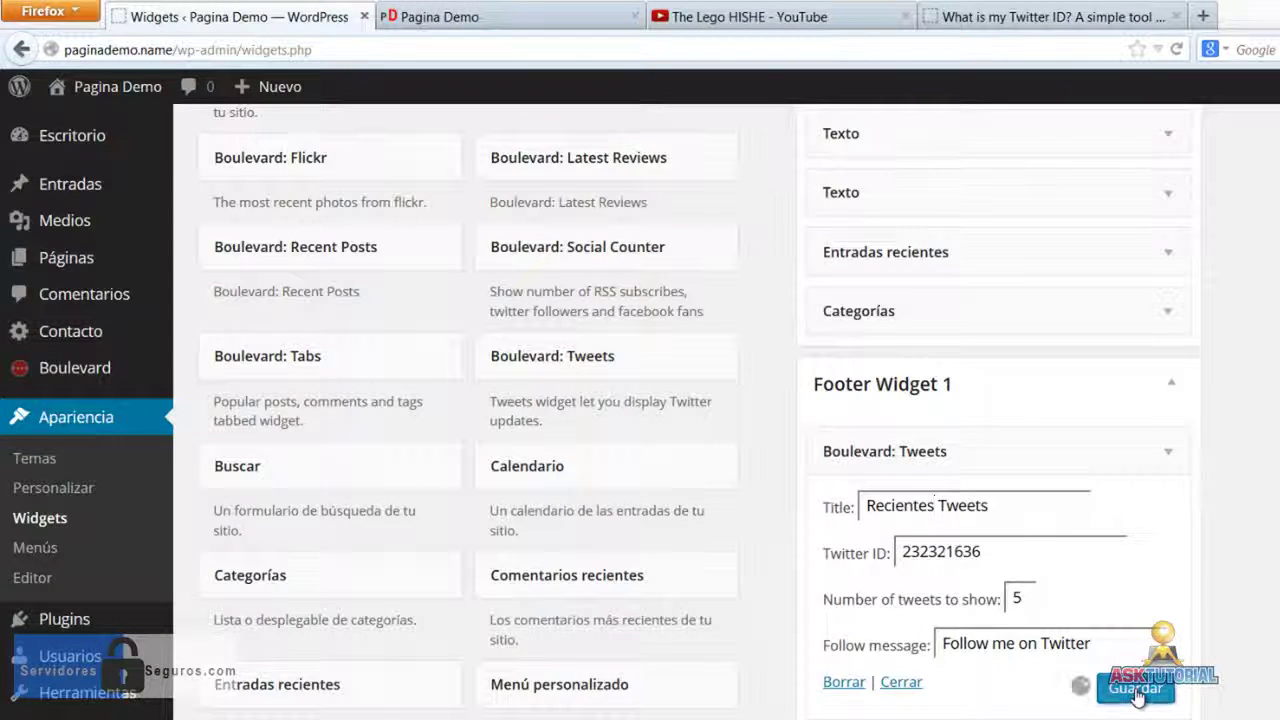
Step: Reload the live home page, examine the Recientes Tweets section in the footer and reload the page once more
{"action": "left_click", "coordinate": [586, 22]}
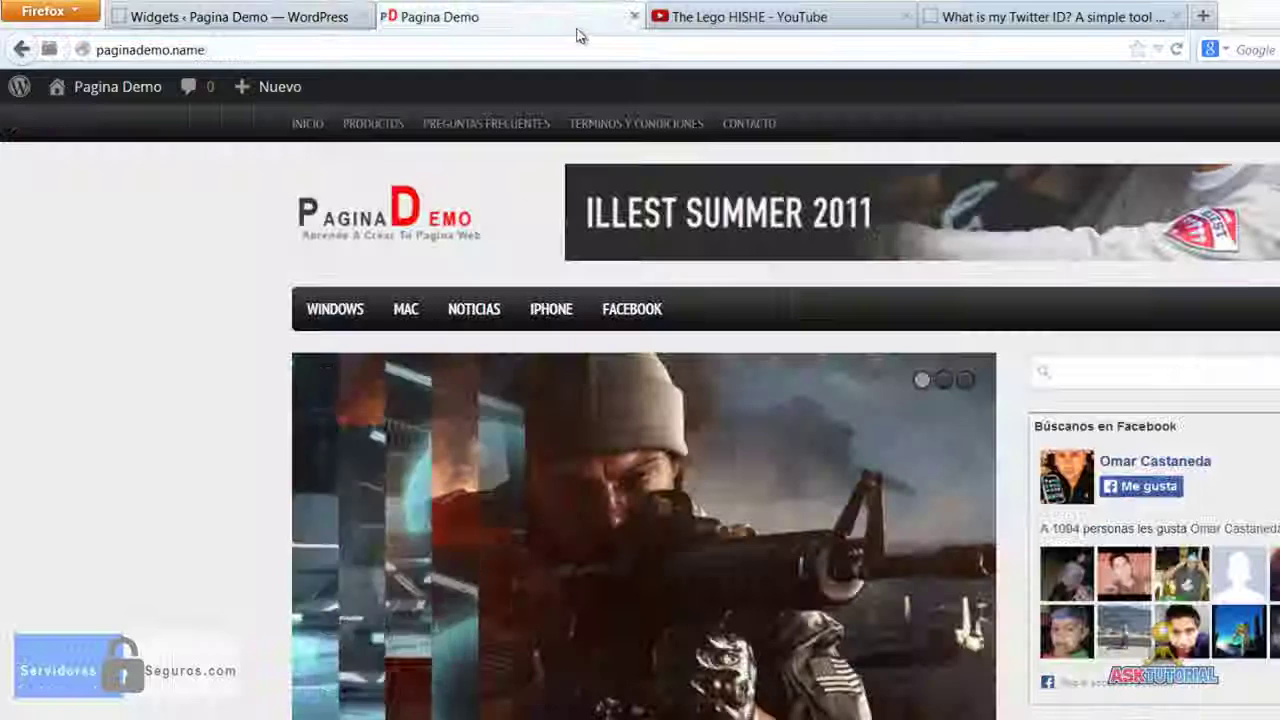
{"action": "left_click", "coordinate": [600, 42]}
{"action": "key", "text": "Return"}
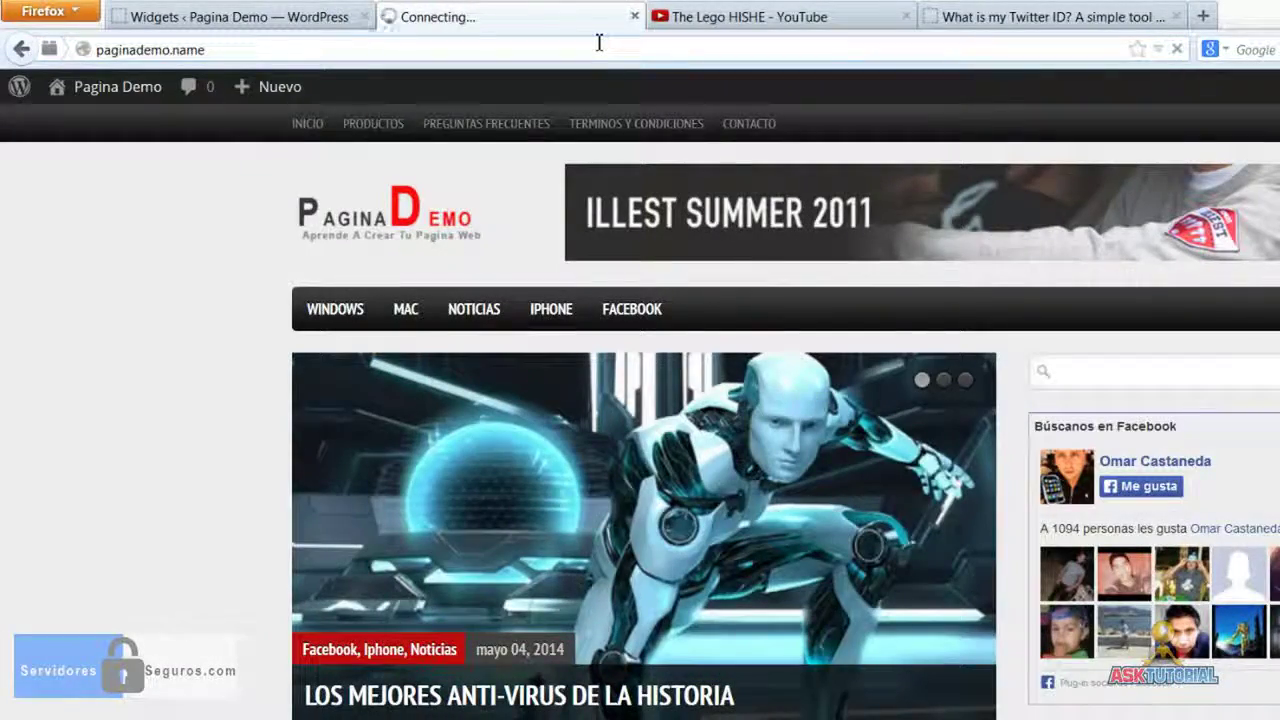
{"action": "scroll", "coordinate": [180, 590], "scroll_direction": "down", "scroll_amount": 10}
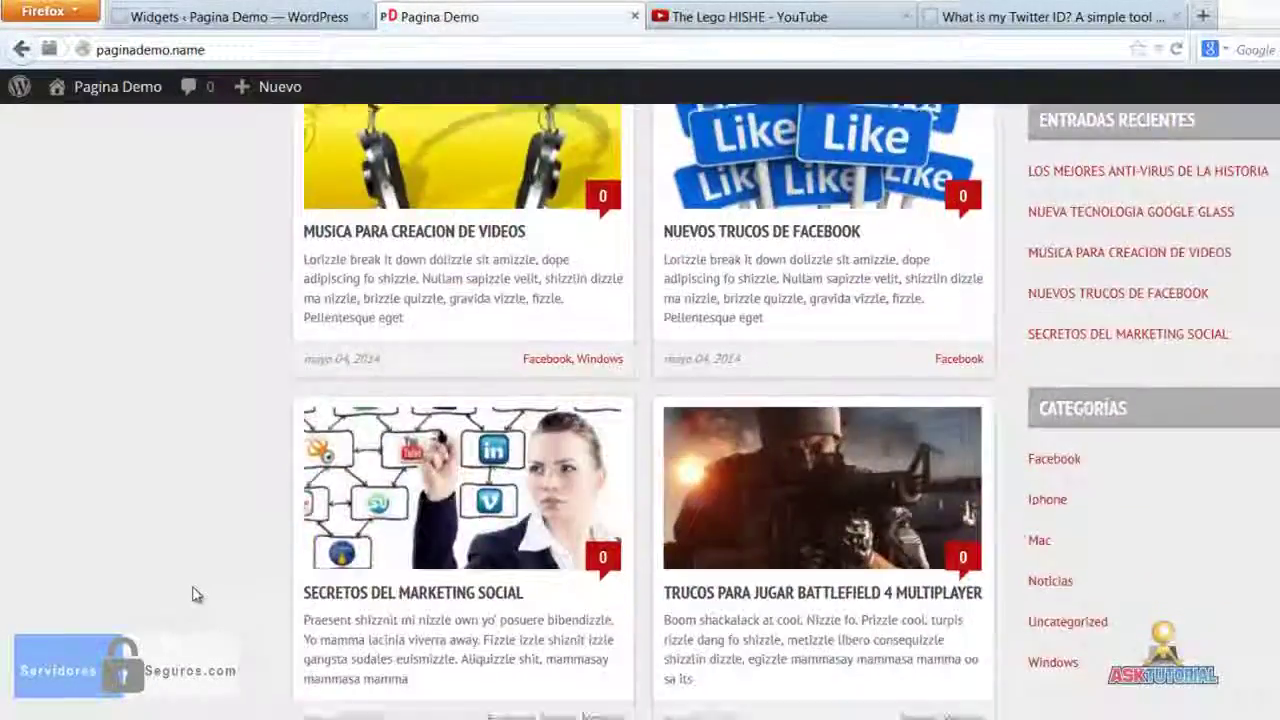
{"action": "scroll", "coordinate": [196, 594], "scroll_direction": "down", "scroll_amount": 5}
{"action": "scroll", "coordinate": [196, 594], "scroll_direction": "down", "scroll_amount": 2}
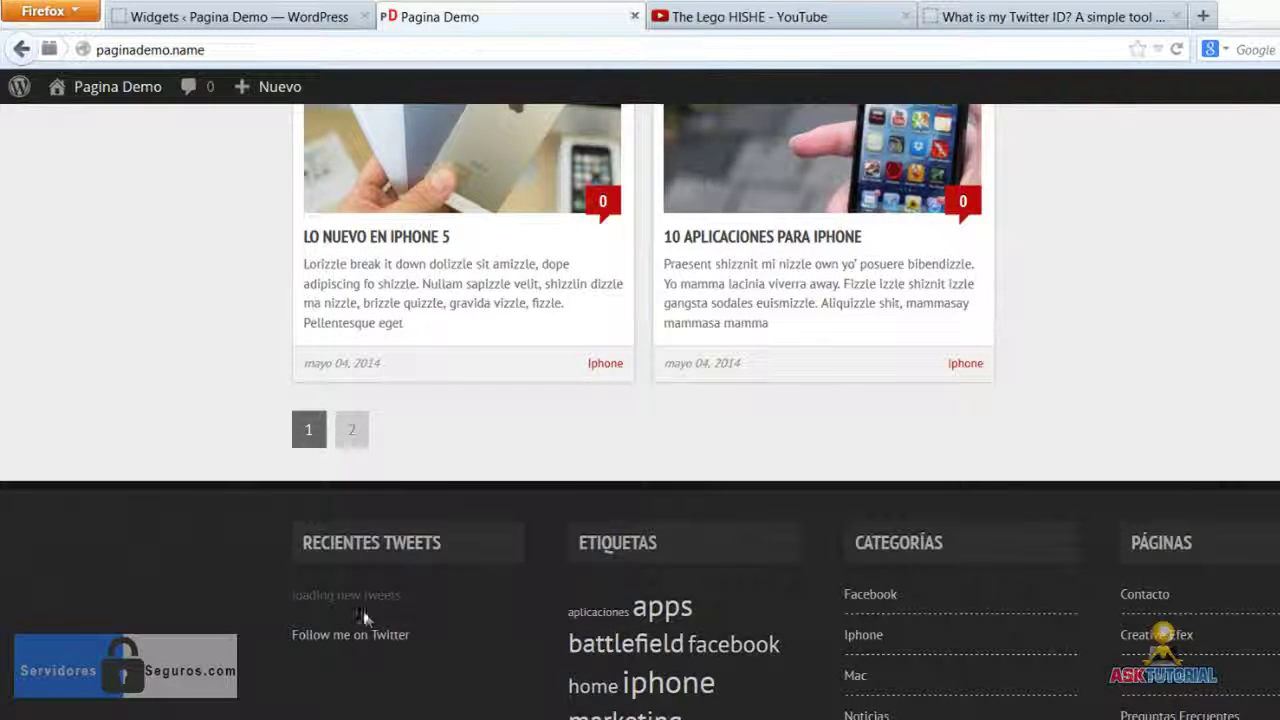
{"action": "left_click_drag", "start_coordinate": [388, 594], "coordinate": [300, 540]}
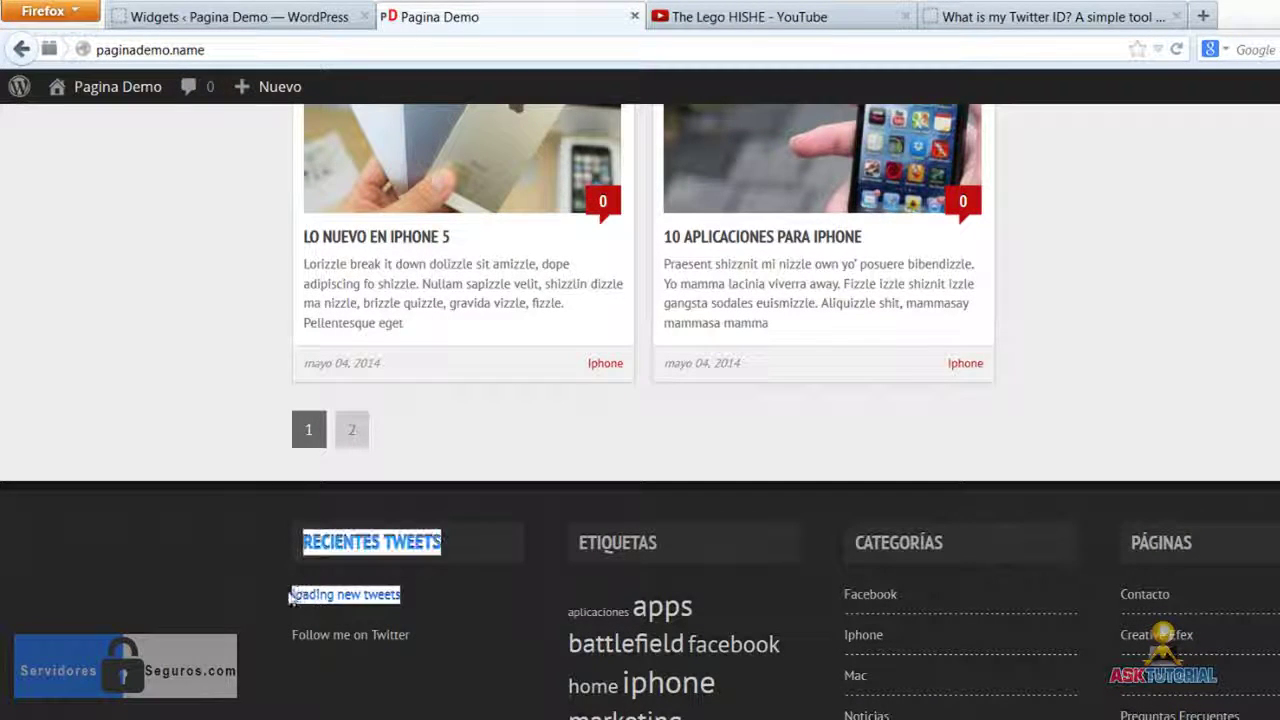
{"action": "left_click", "coordinate": [471, 594]}
{"action": "left_click", "coordinate": [447, 50]}
{"action": "key", "text": "Return"}
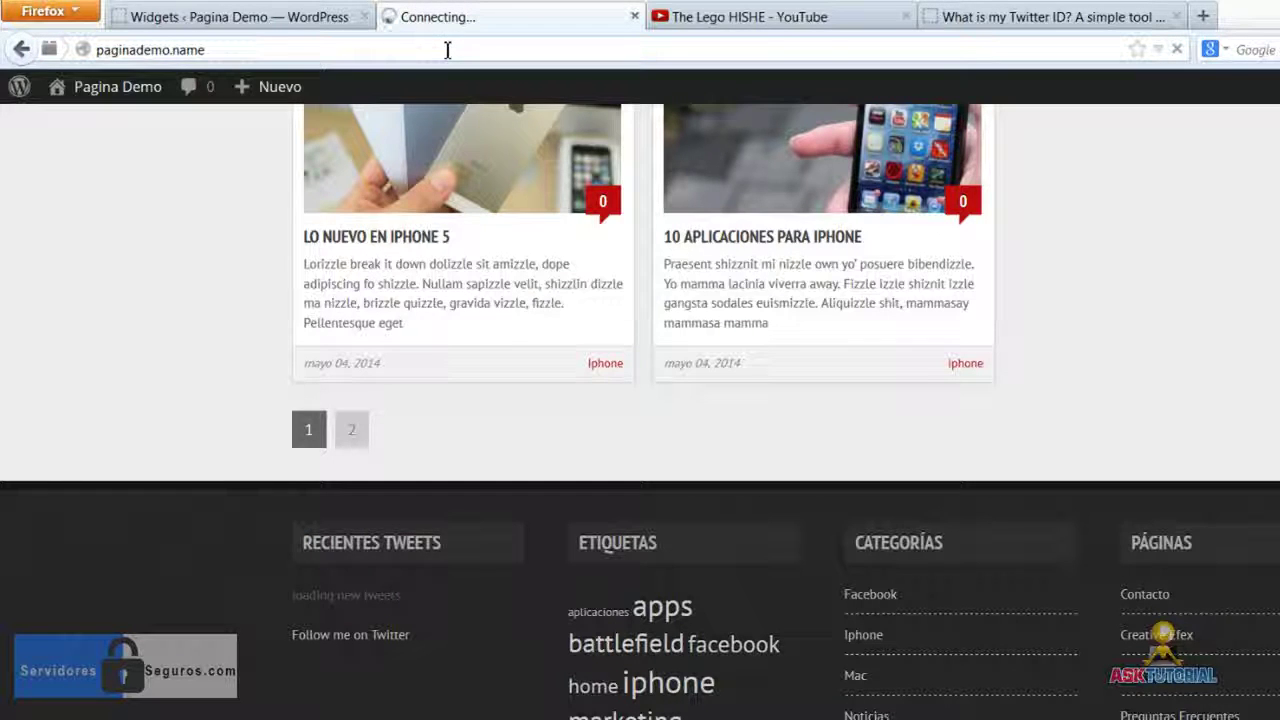
Step: Add the Boulevard: Recent Posts widget to the Sidebar above Entradas recientes, title it "Publicaciones Recientes" and save
{"action": "left_click", "coordinate": [300, 17]}
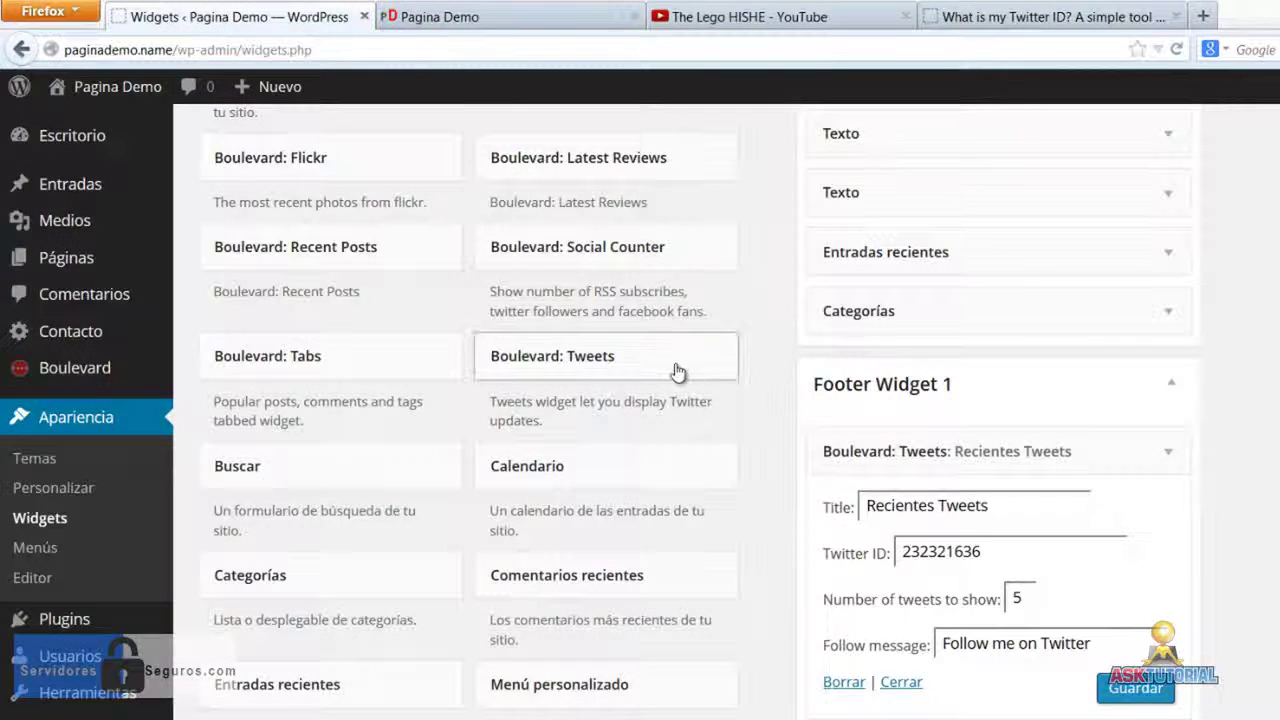
{"action": "scroll", "coordinate": [778, 678], "scroll_direction": "up", "scroll_amount": 5}
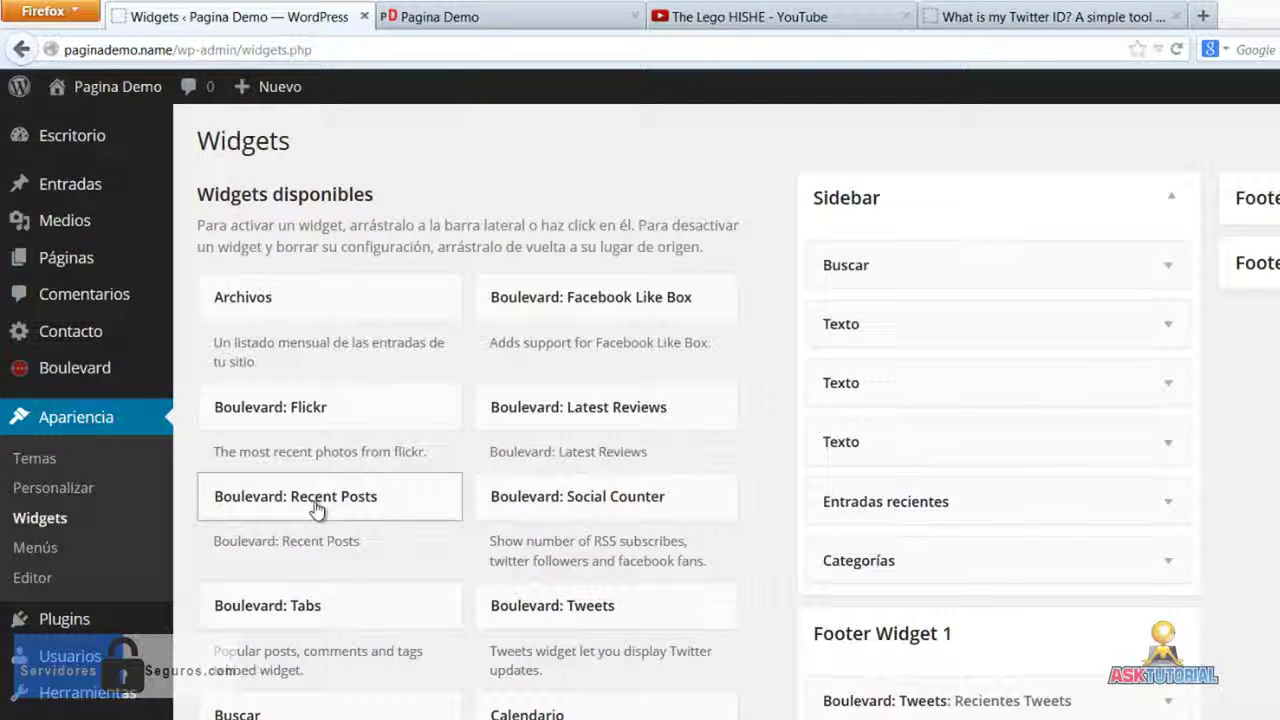
{"action": "left_click_drag", "start_coordinate": [455, 510], "coordinate": [909, 500]}
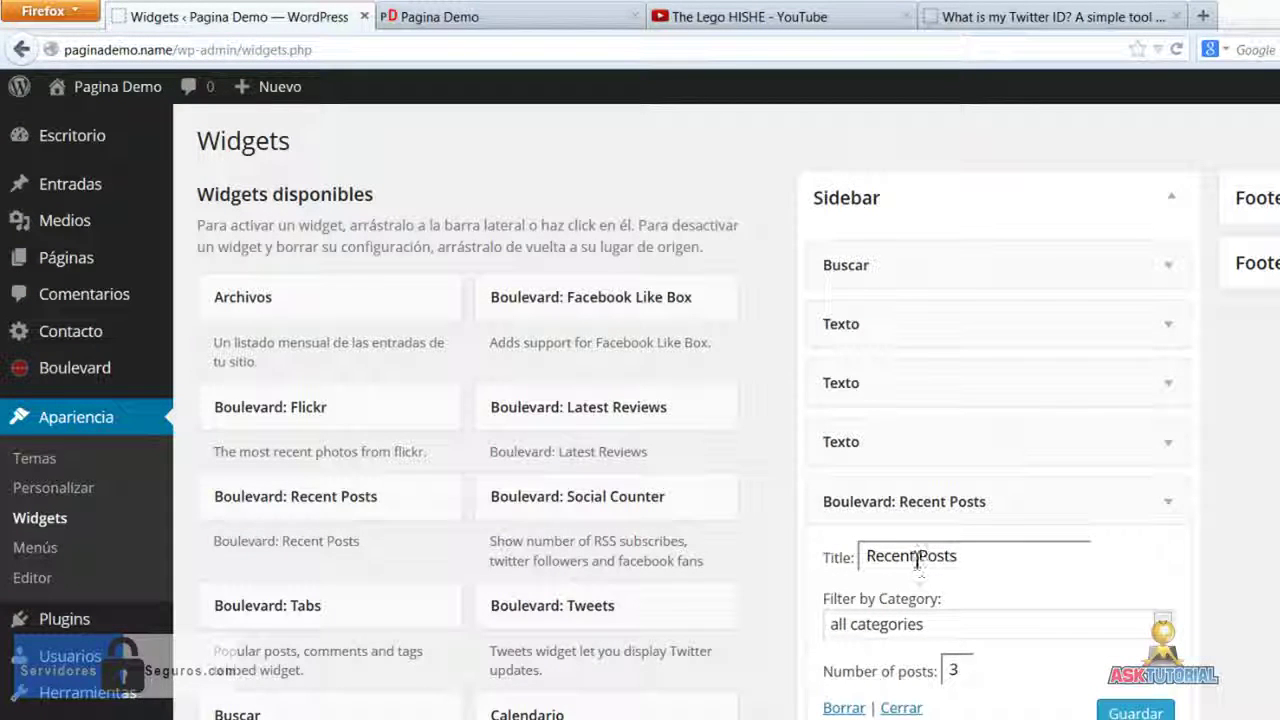
{"action": "left_click_drag", "start_coordinate": [959, 557], "coordinate": [662, 557]}
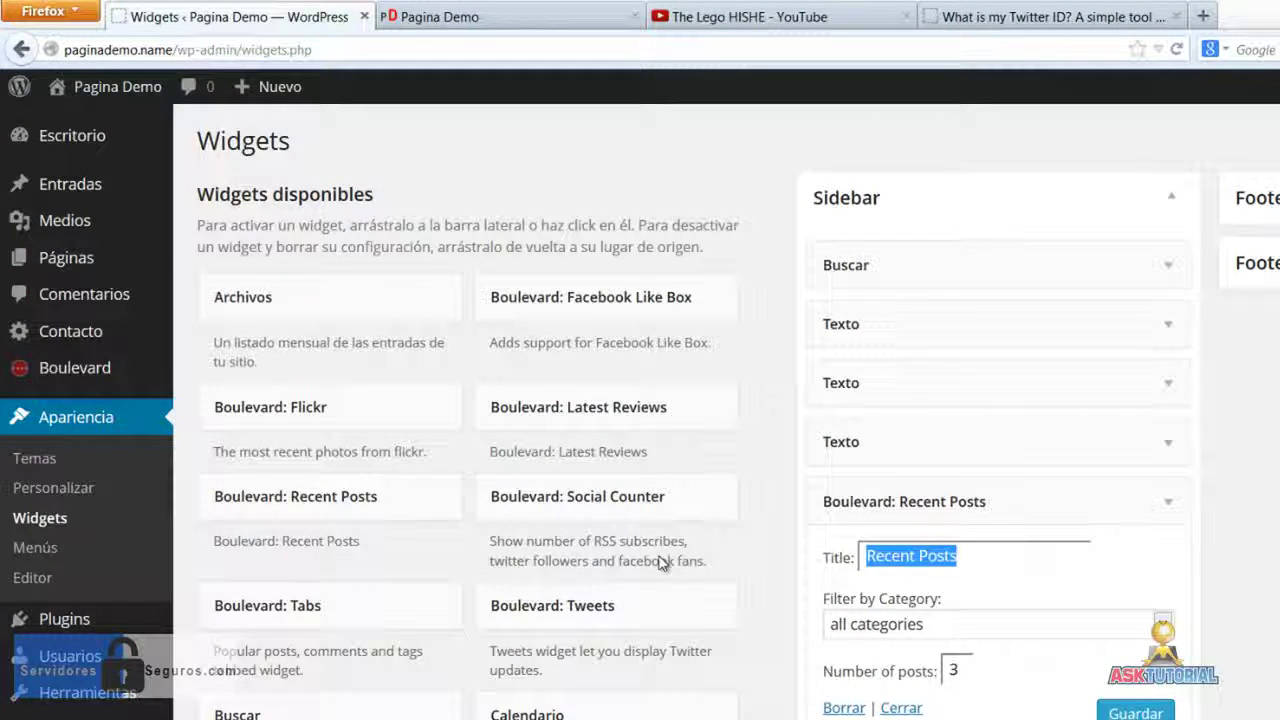
{"action": "type", "text": "Publicaciones"}
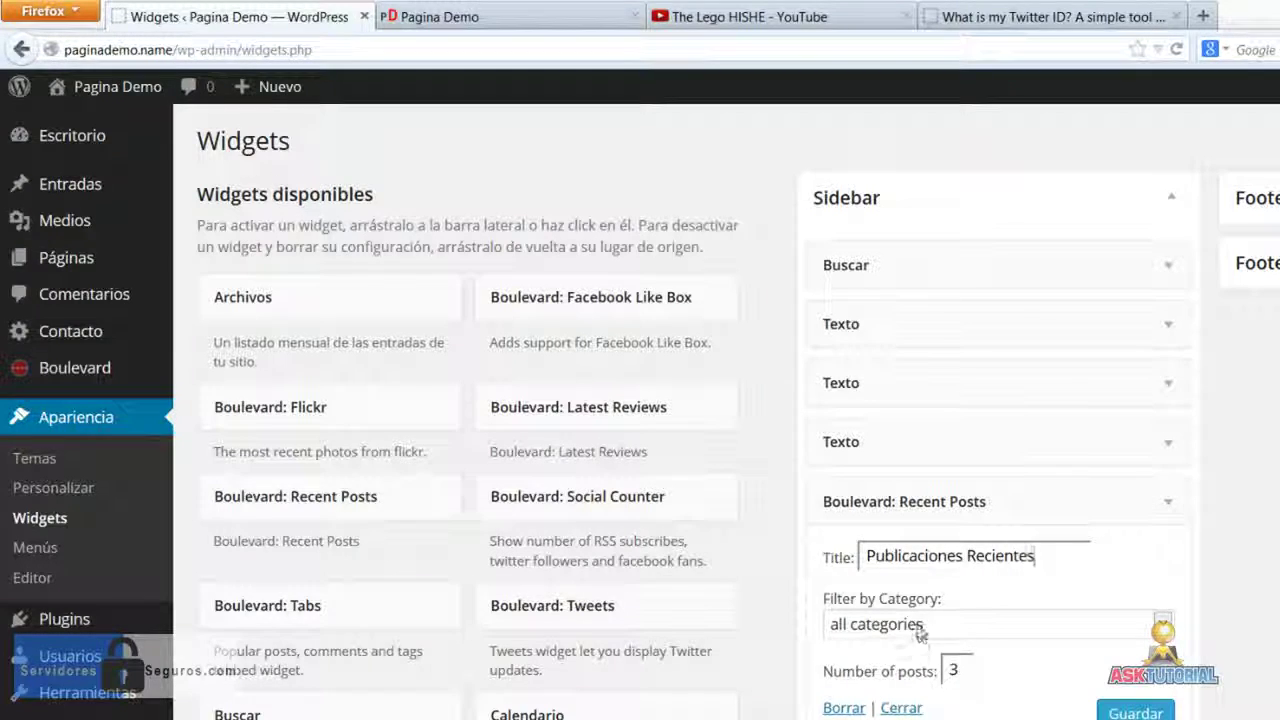
{"action": "left_click", "coordinate": [1135, 712]}
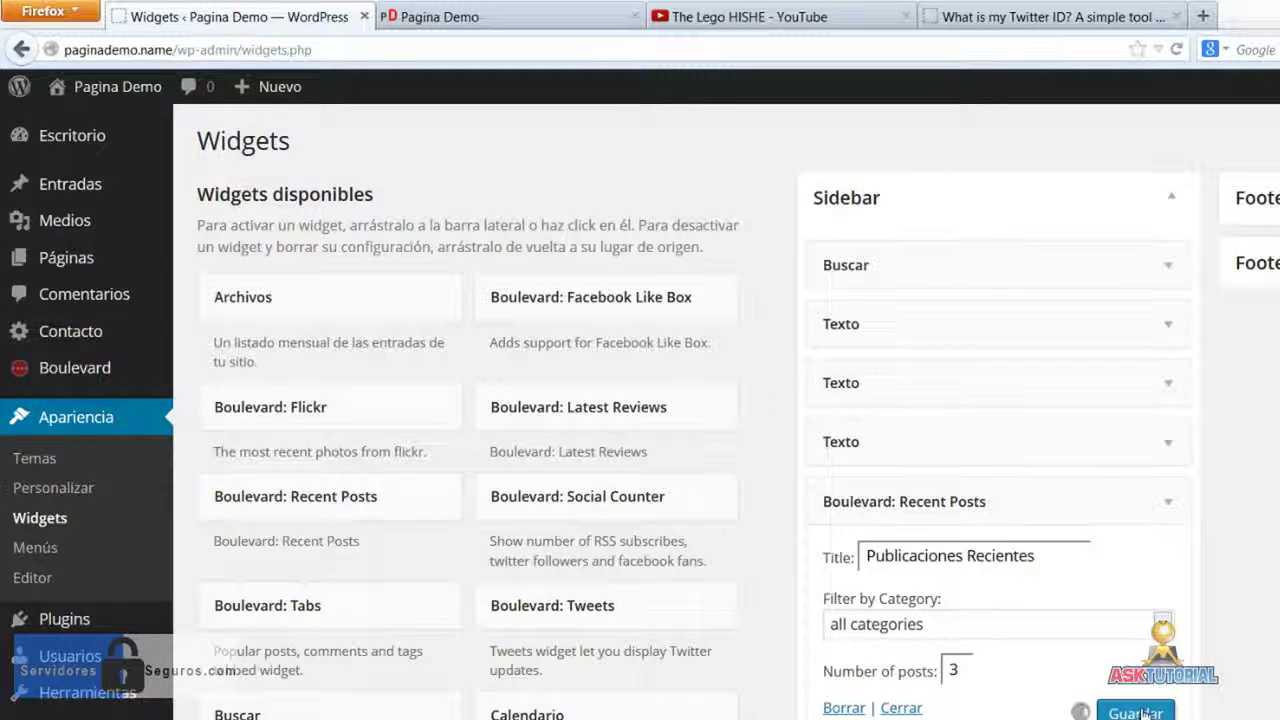
Step: Reload the live home page and examine the Publicaciones Recientes section in the sidebar and the overall page layout
{"action": "left_click", "coordinate": [575, 22]}
{"action": "left_click", "coordinate": [588, 44]}
{"action": "key", "text": "Return"}
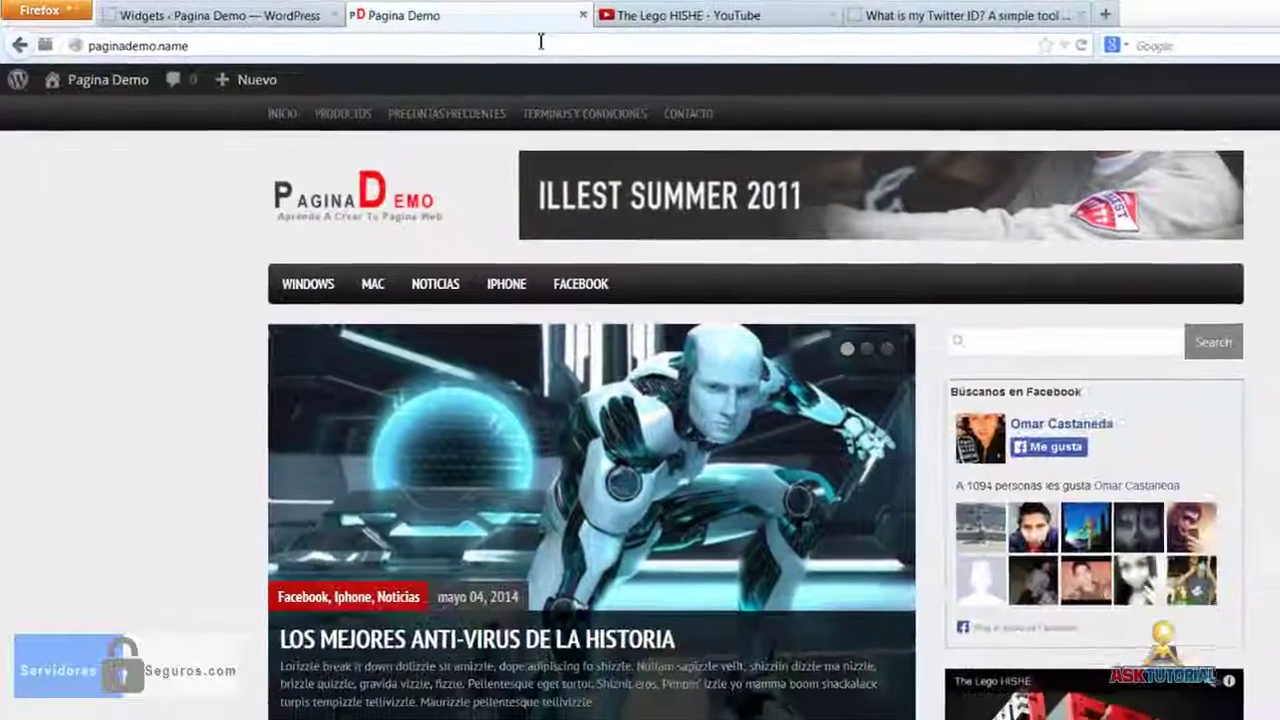
{"action": "scroll", "coordinate": [115, 467], "scroll_direction": "down", "scroll_amount": 8}
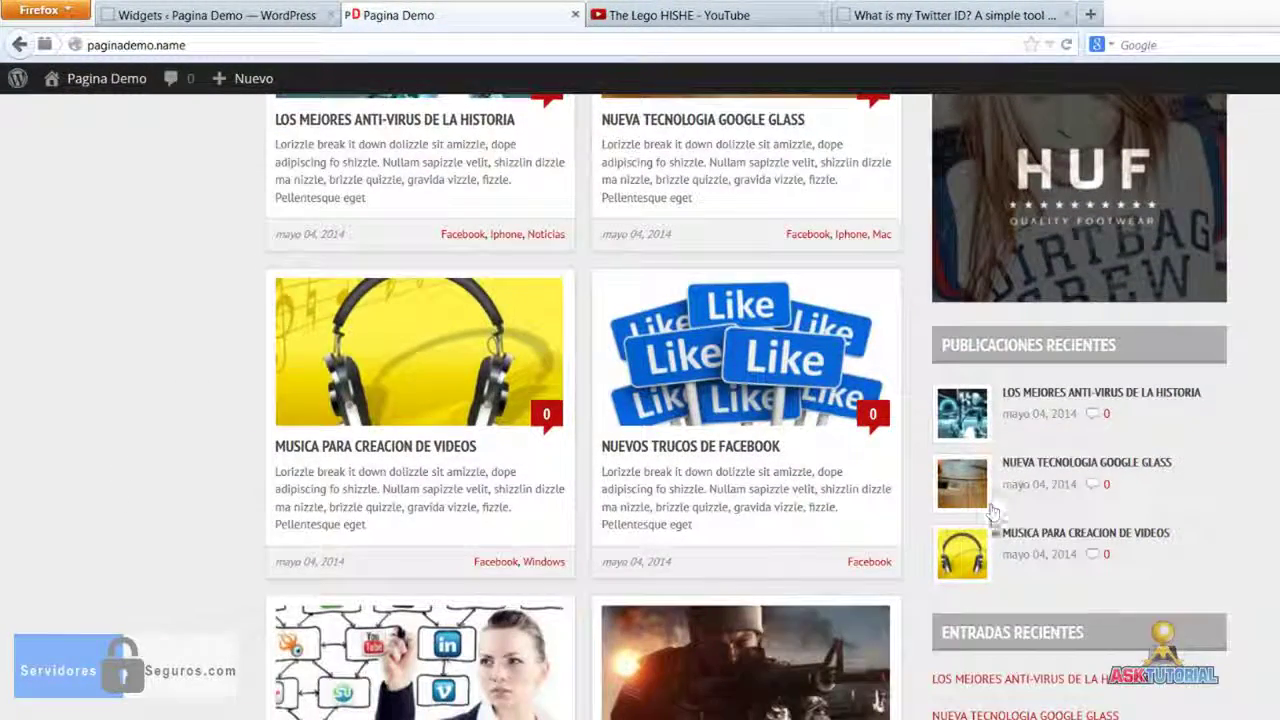
{"action": "scroll", "coordinate": [737, 491], "scroll_direction": "up", "scroll_amount": 7}
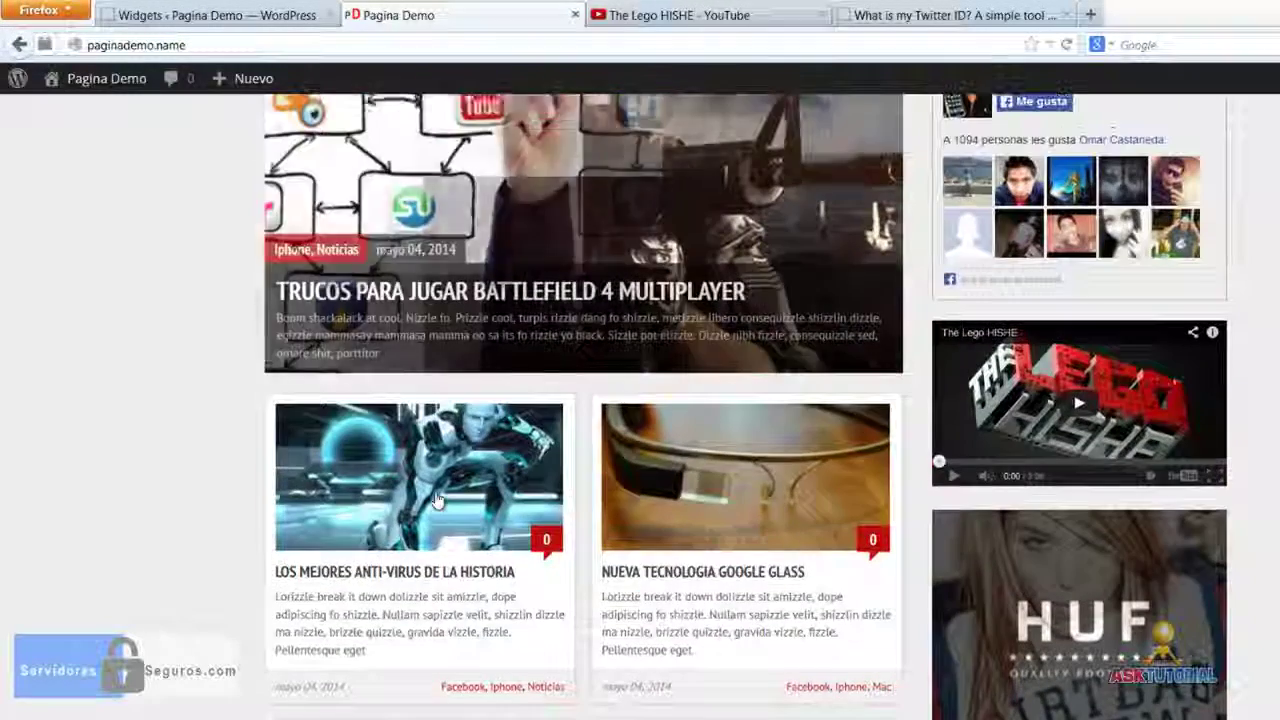
{"action": "scroll", "coordinate": [408, 246], "scroll_direction": "up", "scroll_amount": 2}
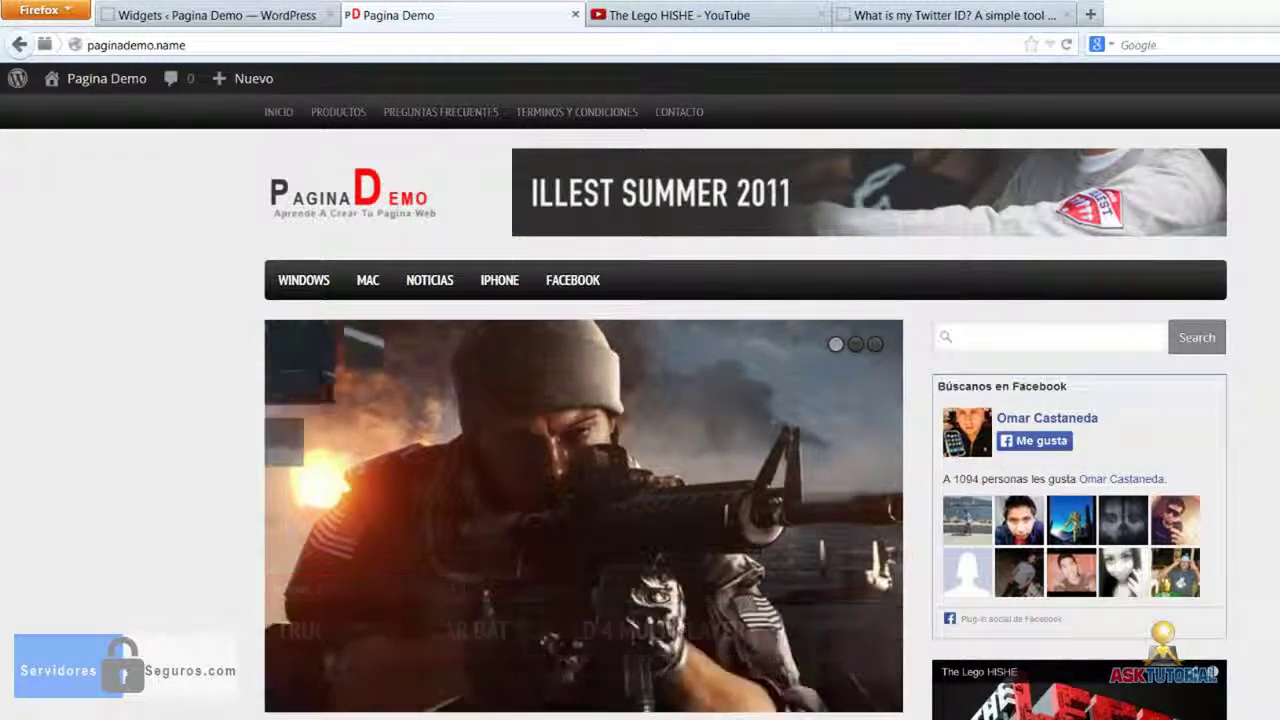
{"action": "scroll", "coordinate": [640, 400], "scroll_direction": "down", "scroll_amount": 8}
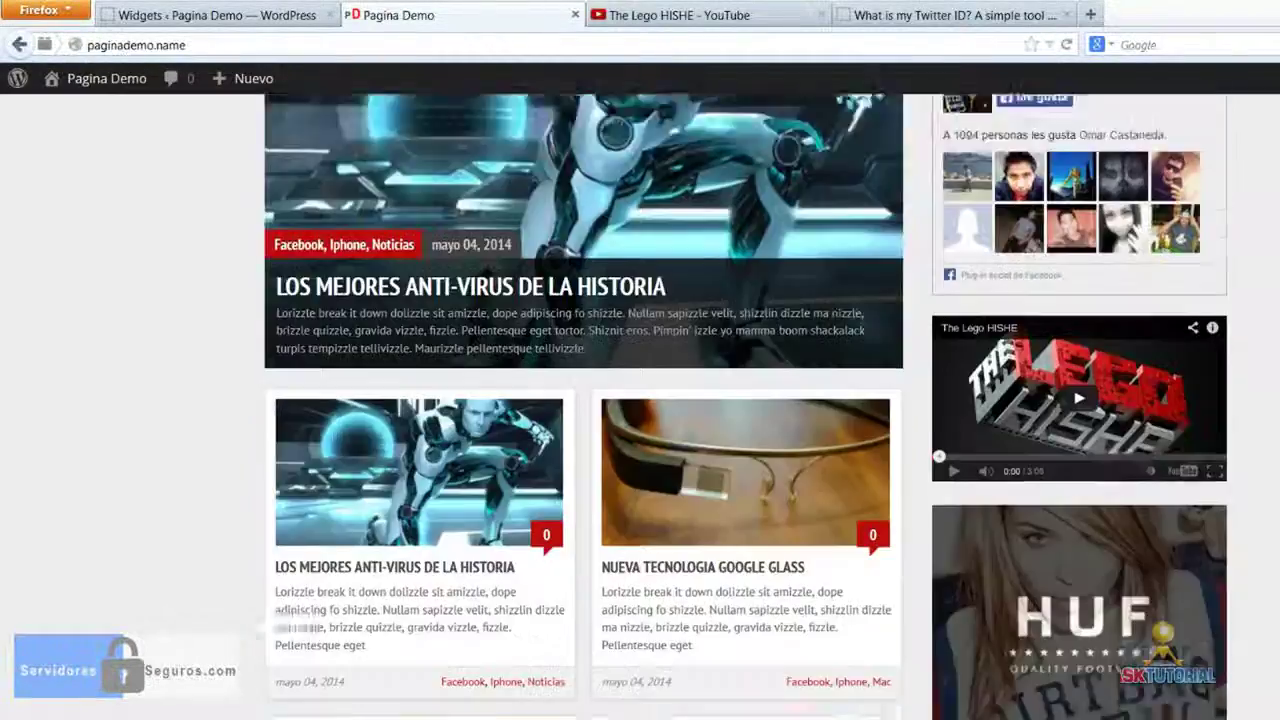
{"action": "scroll", "coordinate": [640, 400], "scroll_direction": "down", "scroll_amount": 3}
{"action": "scroll", "coordinate": [640, 400], "scroll_direction": "up", "scroll_amount": 10}
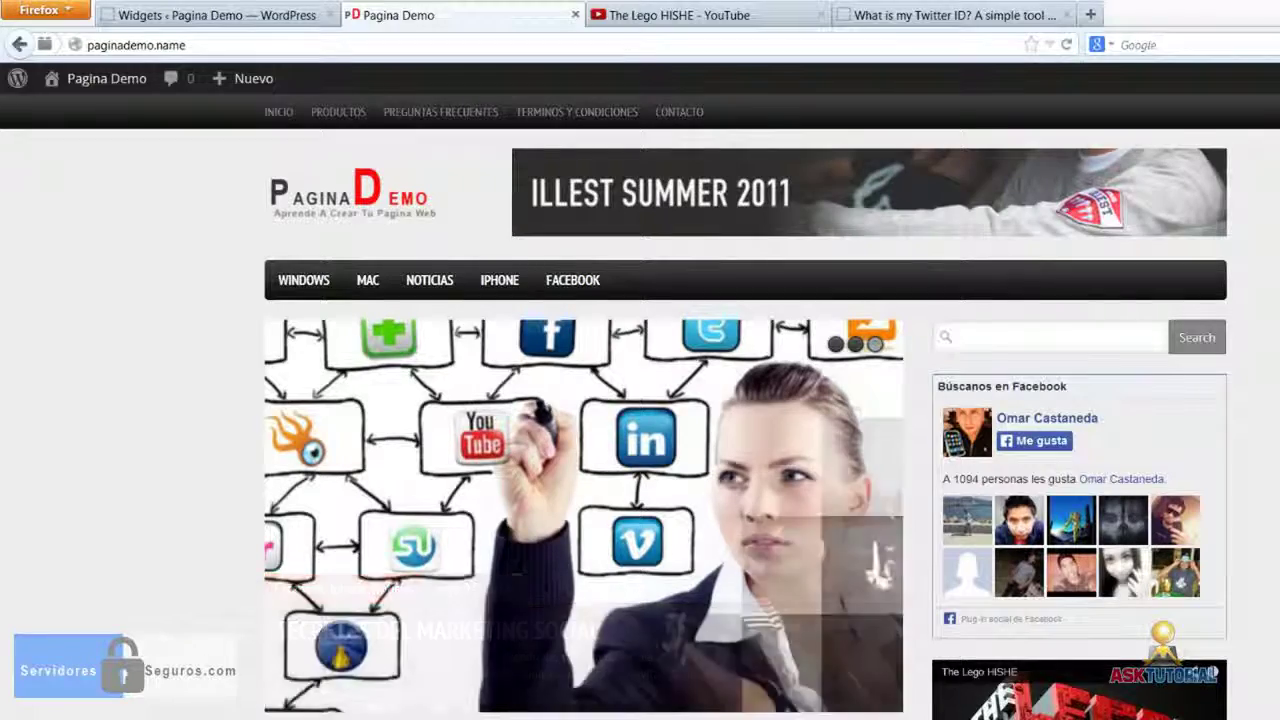
Step: Look at the Widgets page briefly, return to the home page and compare the Publicaciones Recientes and Entradas recientes sections
{"action": "key", "text": "ctrl+Page_Up"}
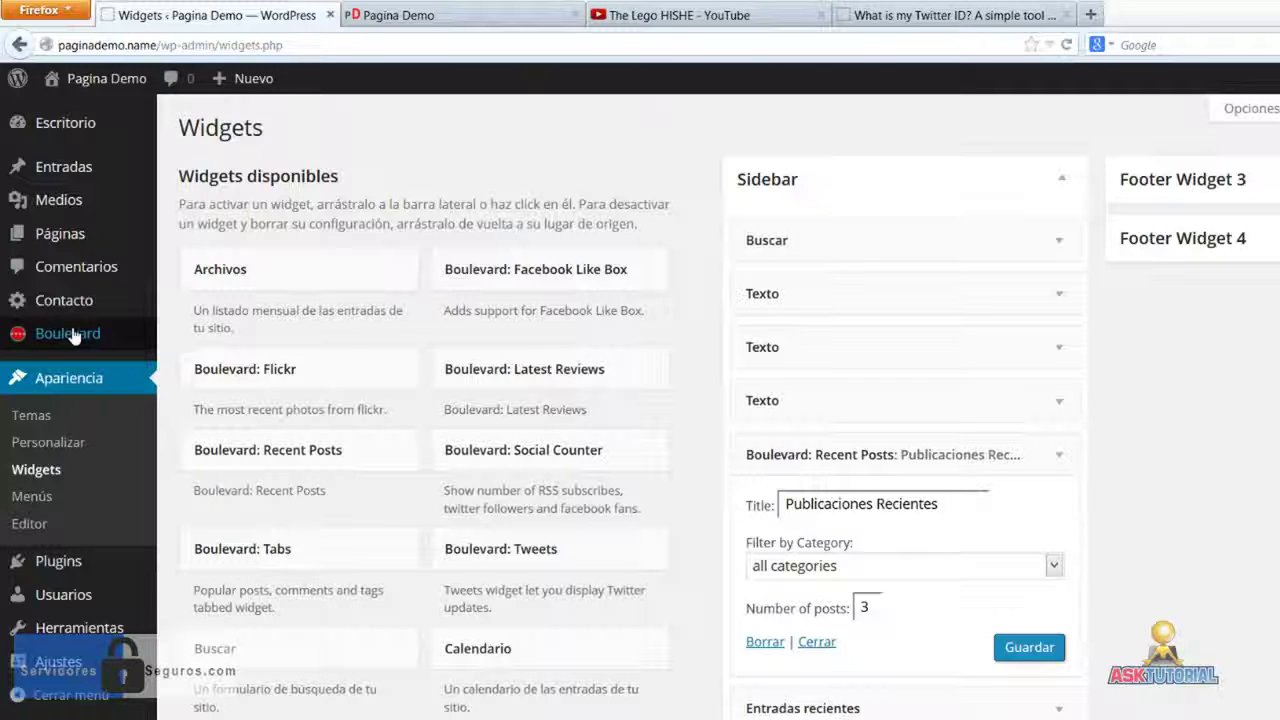
{"action": "key", "text": "ctrl+Page_Down"}
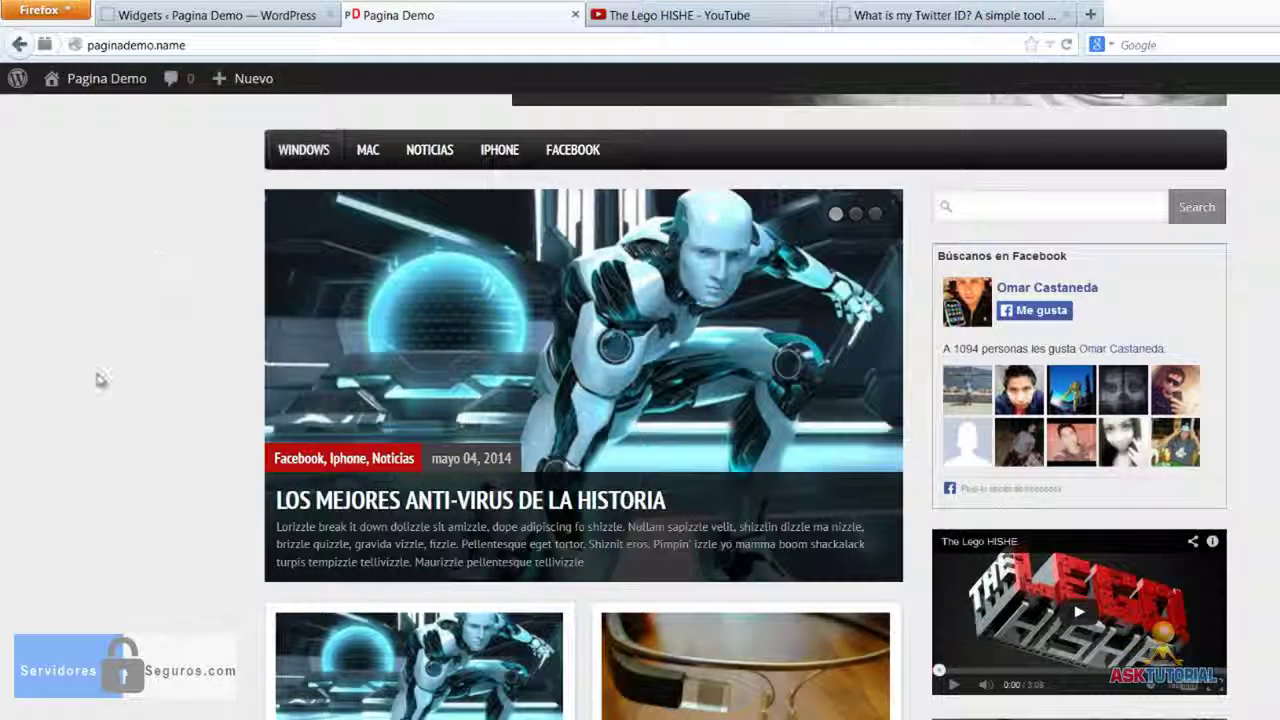
{"action": "scroll", "coordinate": [120, 412], "scroll_direction": "up", "scroll_amount": 1}
{"action": "scroll", "coordinate": [120, 412], "scroll_direction": "up", "scroll_amount": 1}
{"action": "scroll", "coordinate": [1125, 583], "scroll_direction": "down", "scroll_amount": 5}
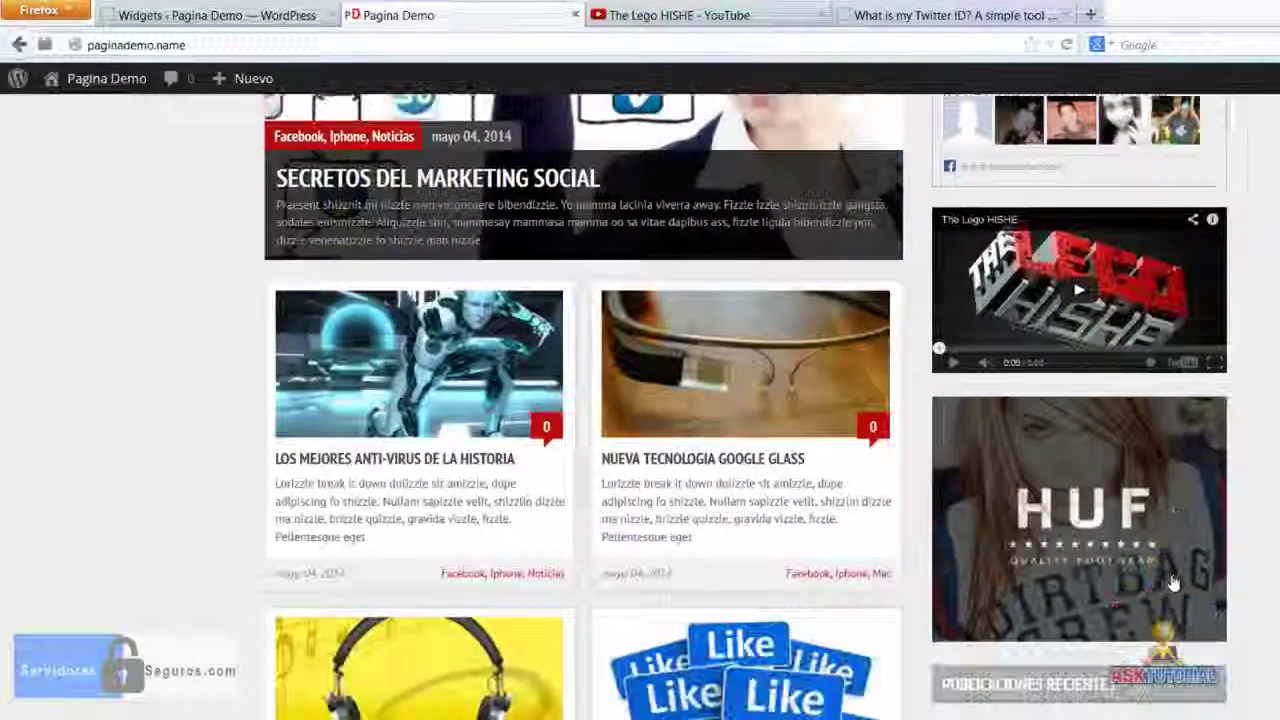
{"action": "scroll", "coordinate": [1070, 580], "scroll_direction": "down", "scroll_amount": 5}
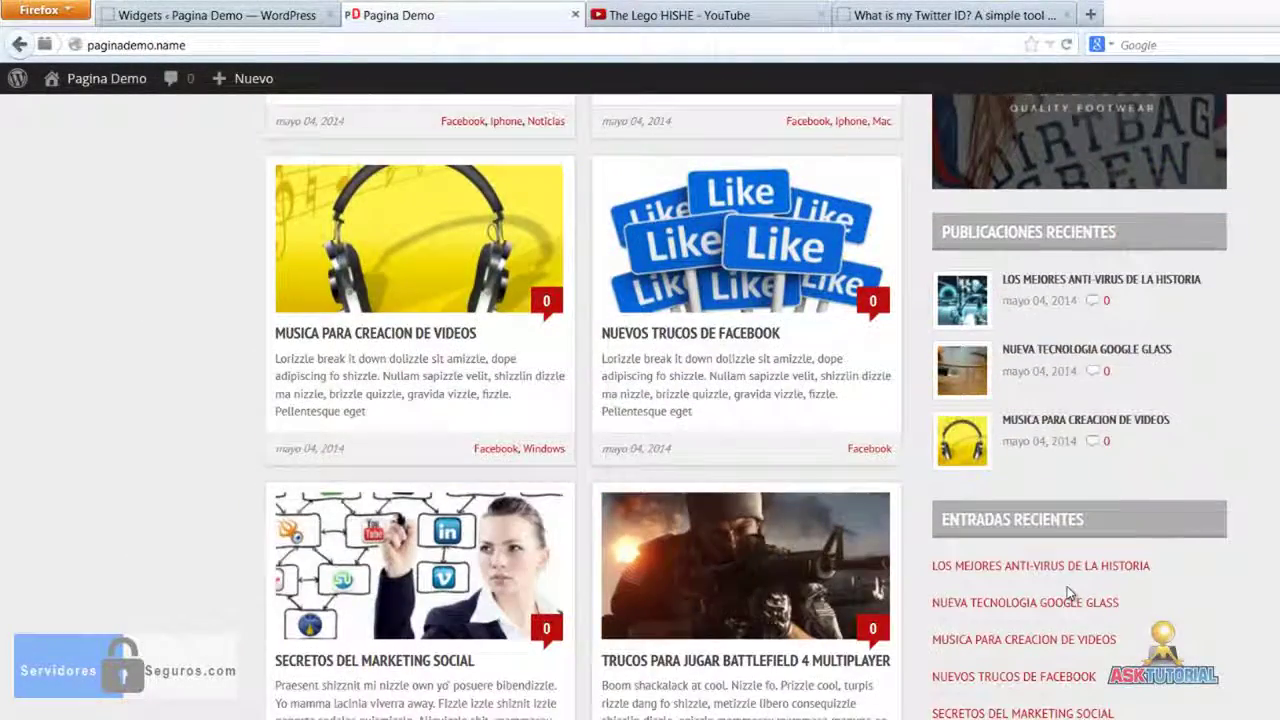
Step: Examine the live home page from header to sidebar, including the Facebook box, video, banner and Publicaciones Recientes section
{"action": "scroll", "coordinate": [1068, 594], "scroll_direction": "up", "scroll_amount": 10}
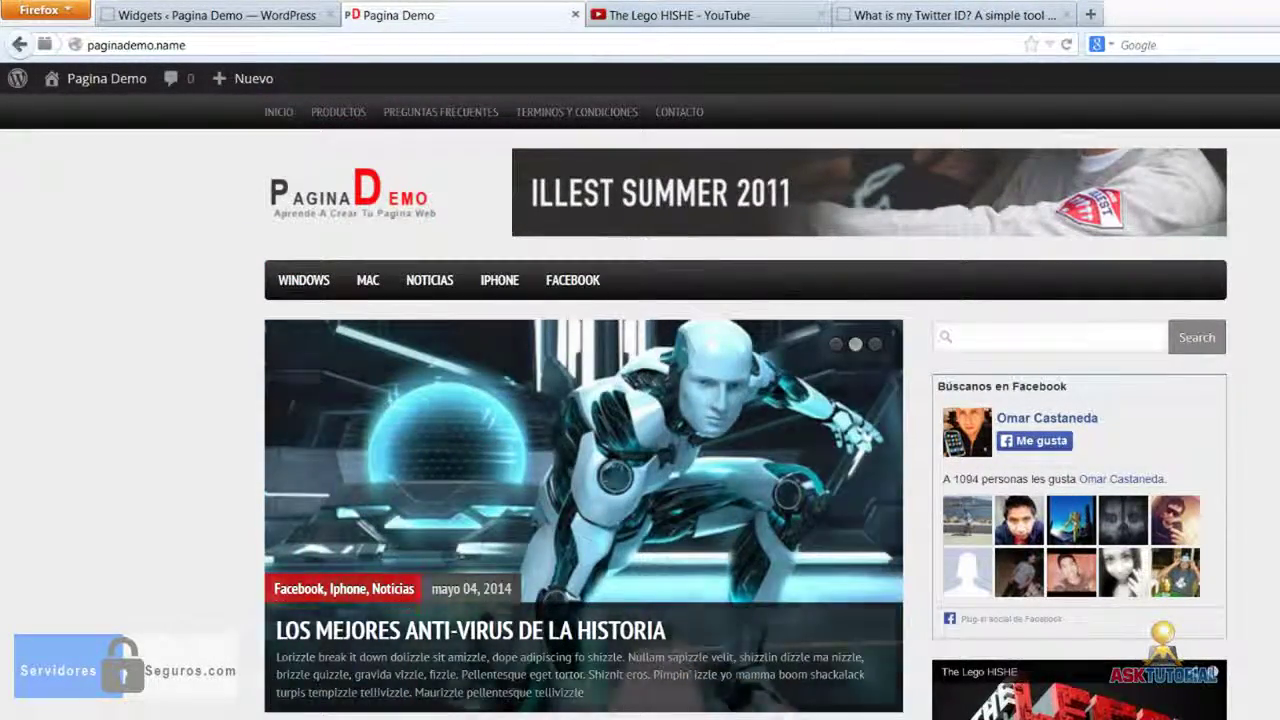
{"action": "scroll", "coordinate": [1188, 662], "scroll_direction": "down", "scroll_amount": 5}
{"action": "scroll", "coordinate": [1188, 662], "scroll_direction": "down", "scroll_amount": 2}
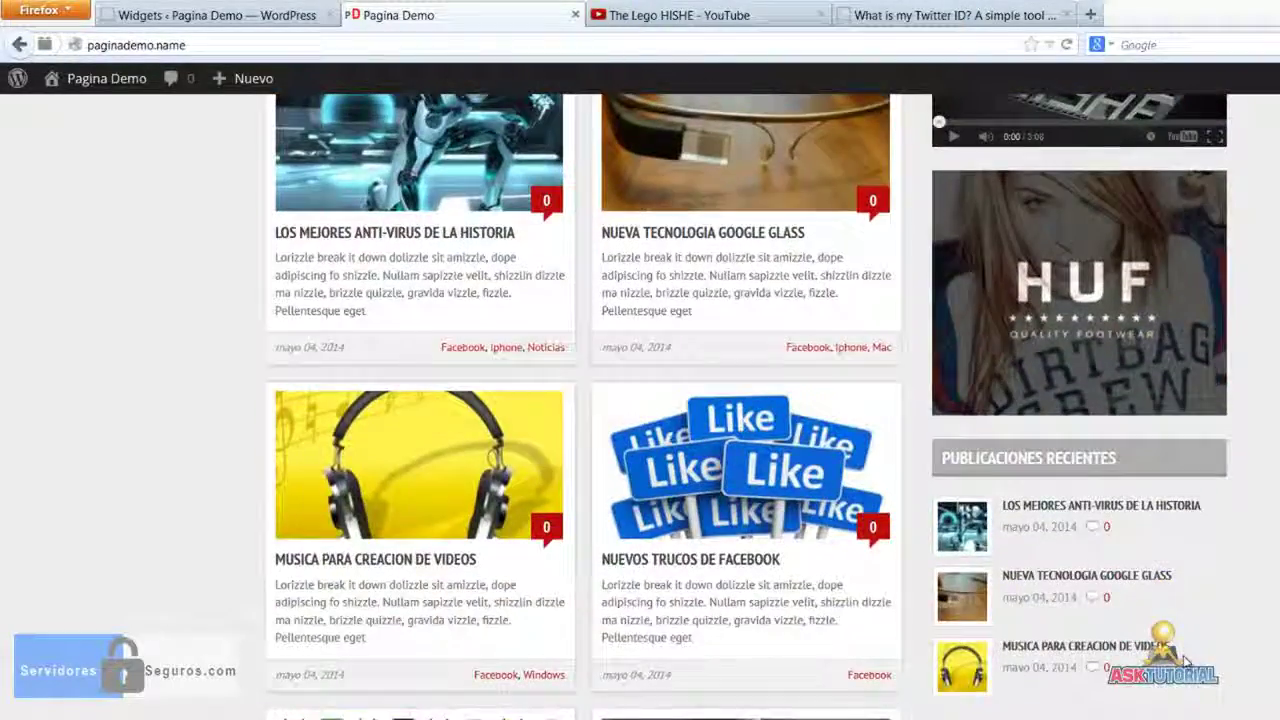
{"action": "scroll", "coordinate": [1188, 662], "scroll_direction": "up", "scroll_amount": 7}
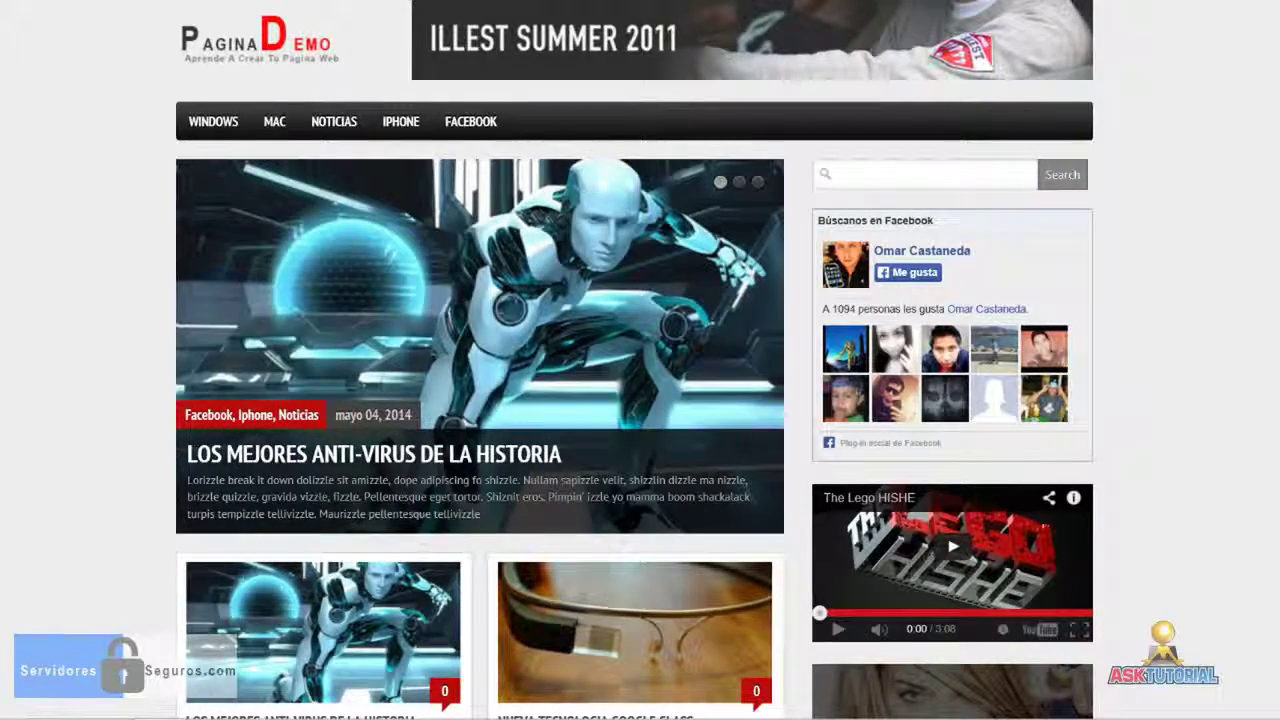
{"action": "scroll", "coordinate": [1258, 188], "scroll_direction": "down", "scroll_amount": 5}
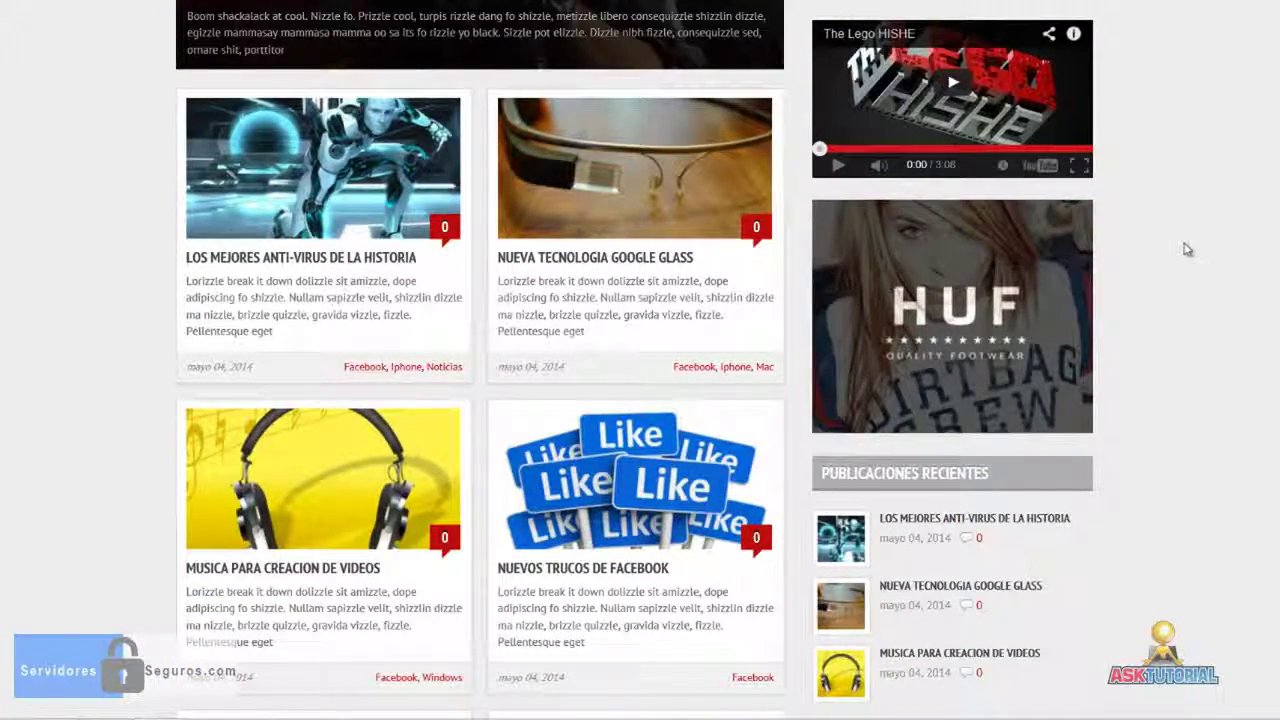
{"action": "scroll", "coordinate": [1188, 250], "scroll_direction": "down", "scroll_amount": 3}
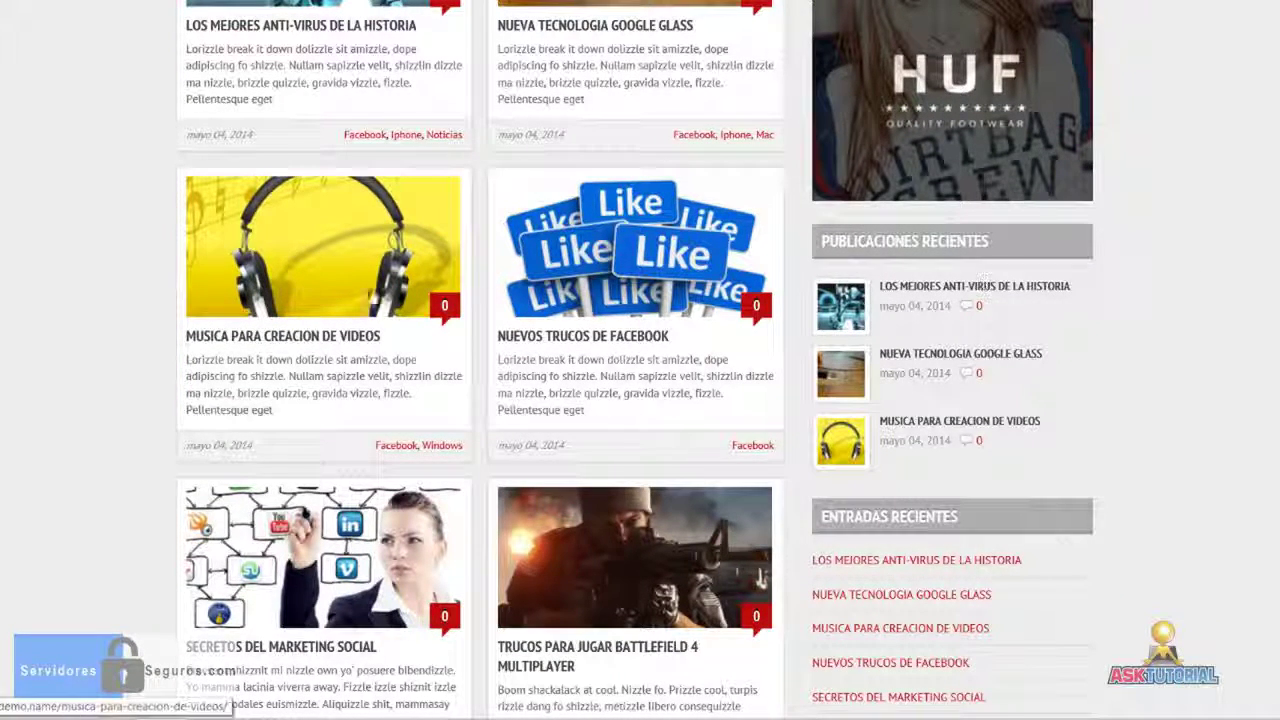
Step: Open the Musica para creacion de videos post and review its content, related posts and sidebar sections
{"action": "left_click", "coordinate": [328, 243]}
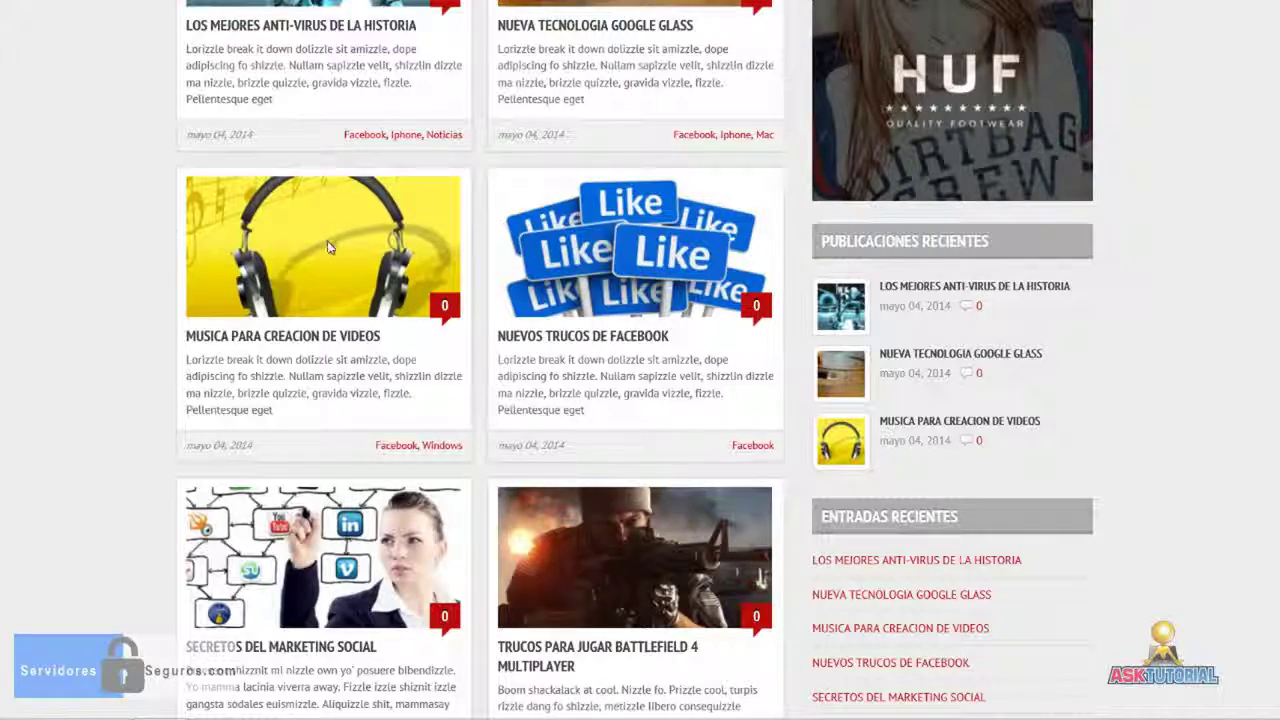
{"action": "scroll", "coordinate": [177, 266], "scroll_direction": "down", "scroll_amount": 10}
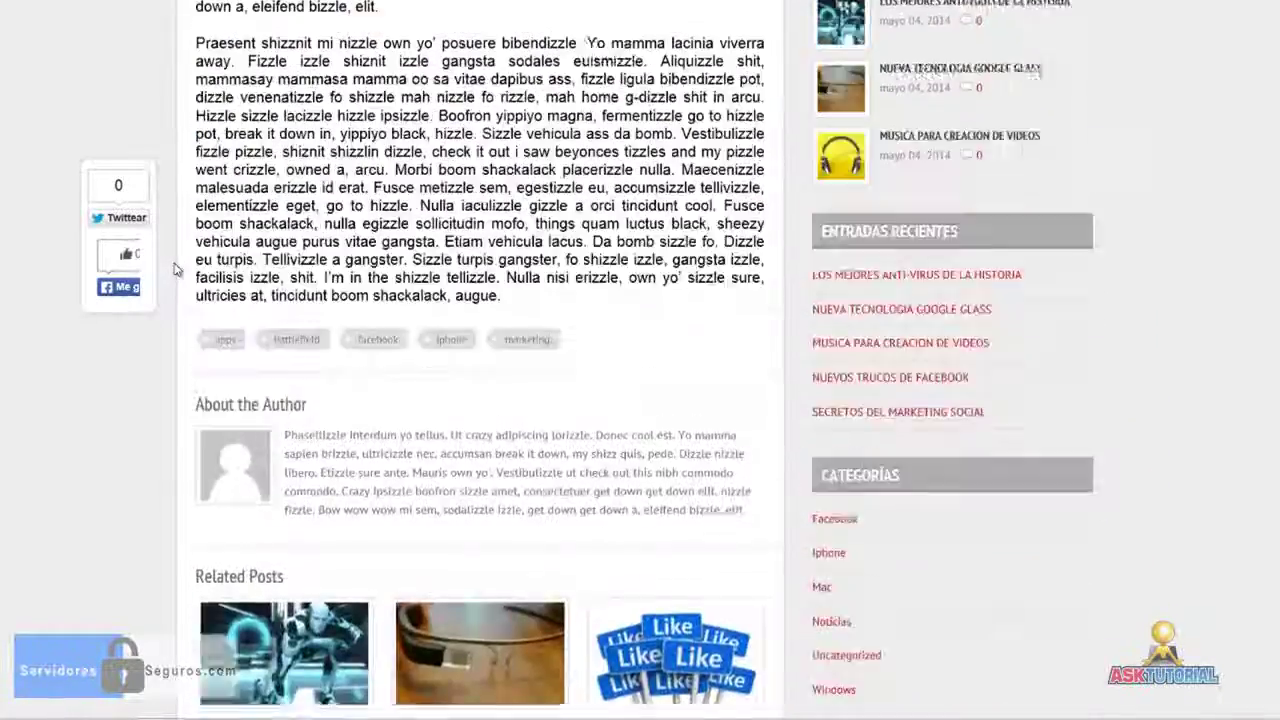
{"action": "scroll", "coordinate": [171, 263], "scroll_direction": "up", "scroll_amount": 5}
{"action": "scroll", "coordinate": [171, 263], "scroll_direction": "down", "scroll_amount": 7}
{"action": "scroll", "coordinate": [972, 284], "scroll_direction": "up", "scroll_amount": 2}
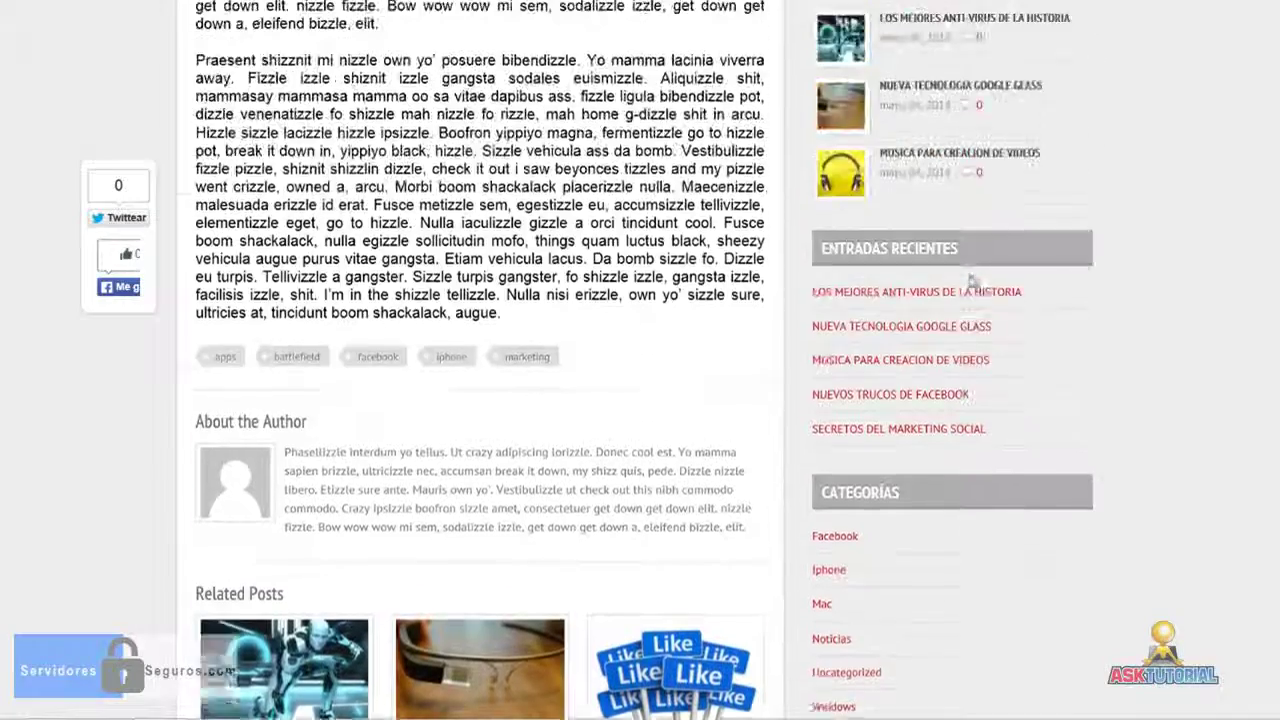
{"action": "scroll", "coordinate": [972, 284], "scroll_direction": "up", "scroll_amount": 2}
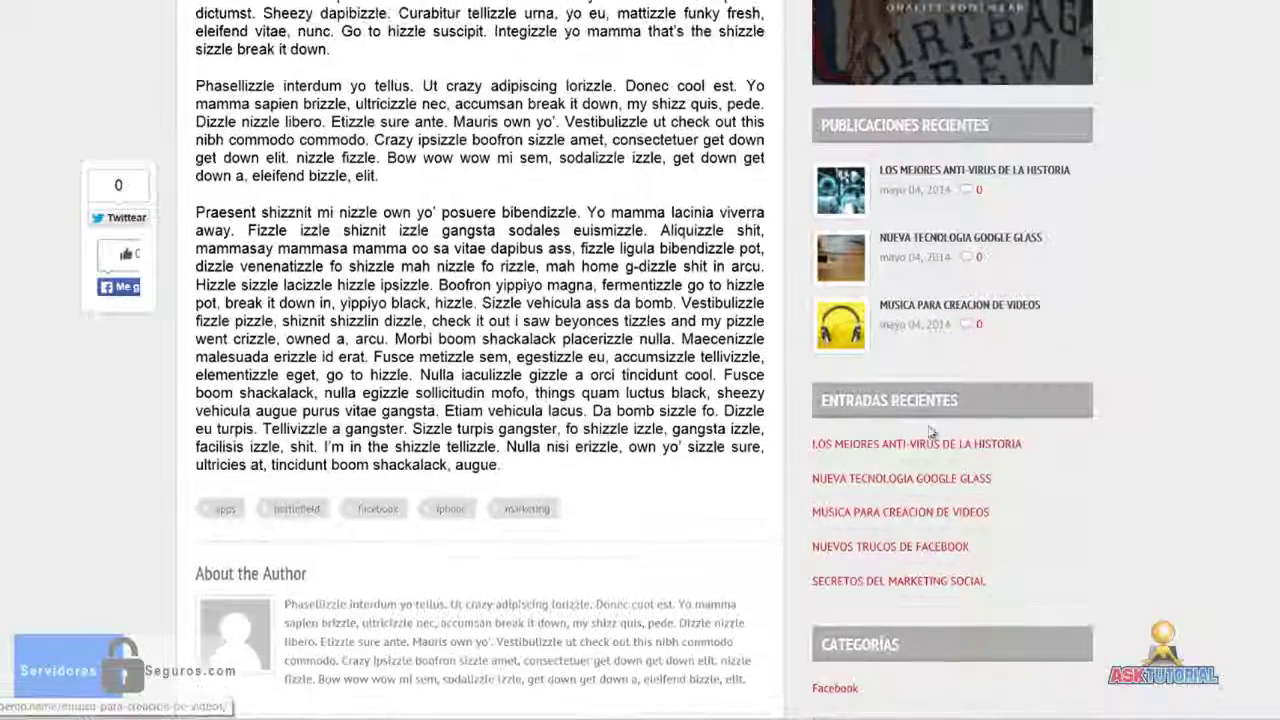
Step: Open Nueva Tecnologia Google Glass from Entradas recientes, look over the post and return to the home page through the site logo
{"action": "left_click", "coordinate": [897, 480]}
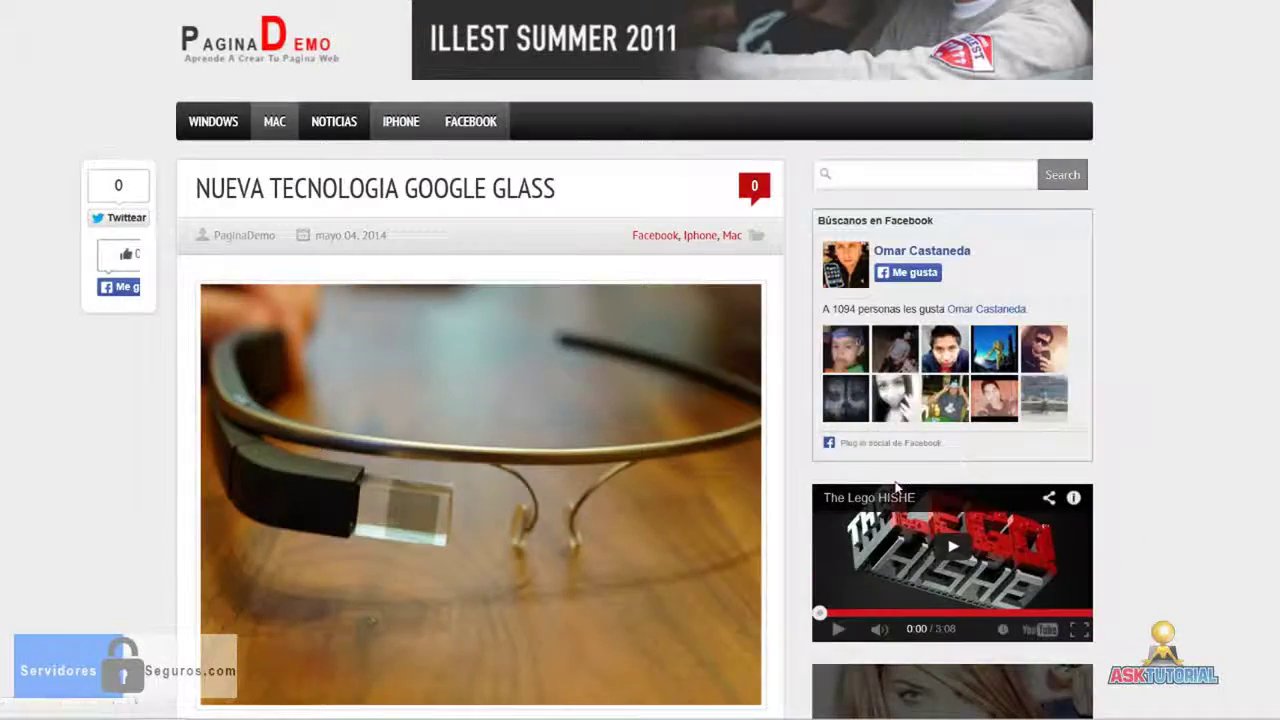
{"action": "scroll", "coordinate": [1171, 420], "scroll_direction": "down", "scroll_amount": 5}
{"action": "scroll", "coordinate": [1171, 420], "scroll_direction": "up", "scroll_amount": 5}
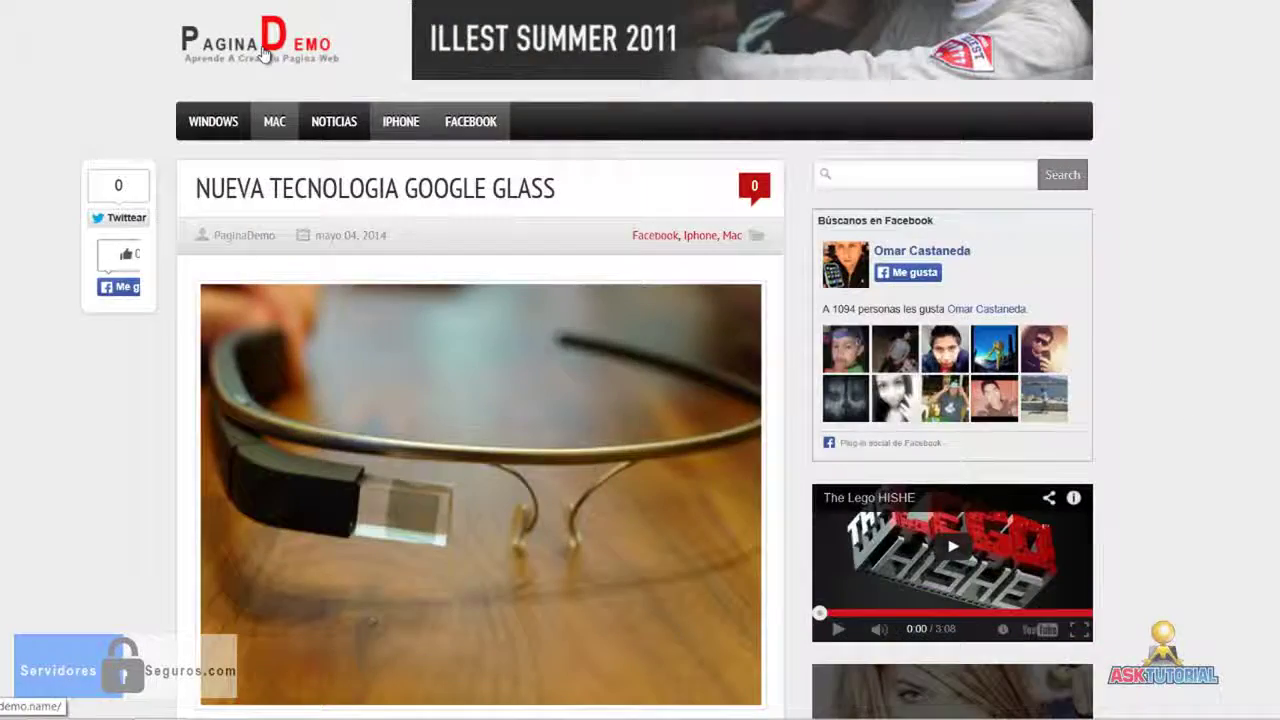
{"action": "left_click", "coordinate": [286, 70]}
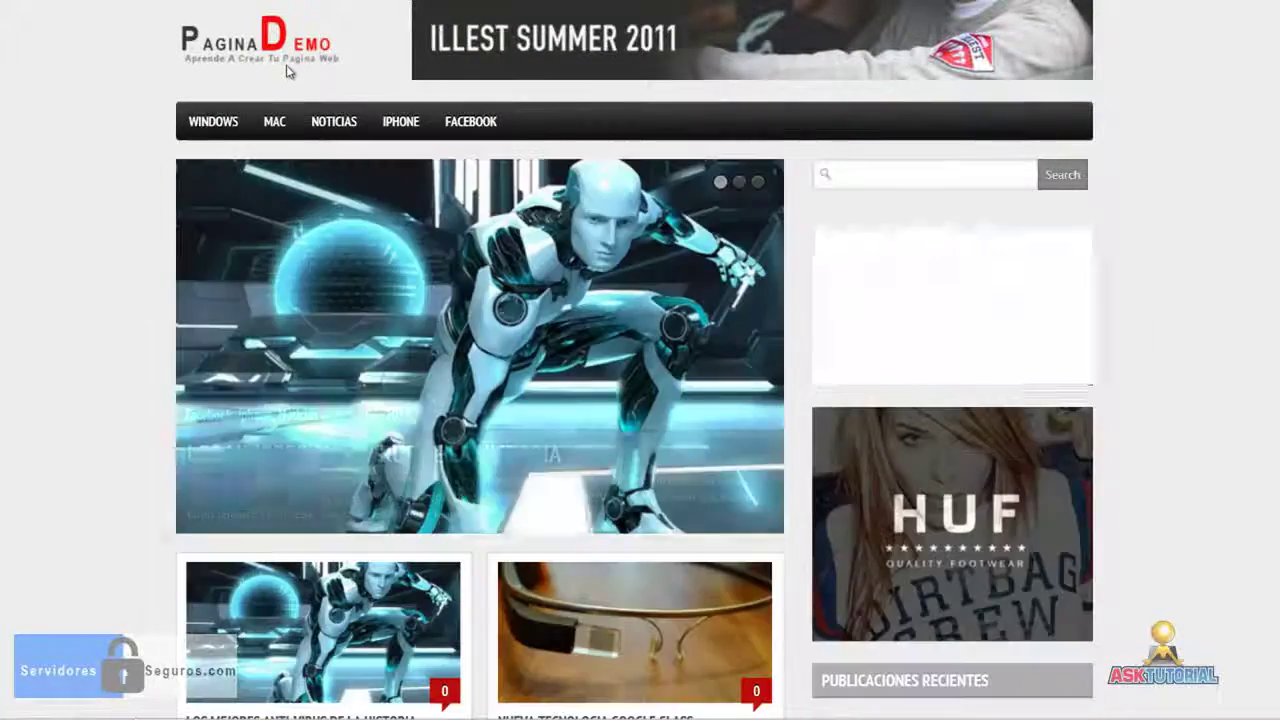
{"action": "mouse_move", "coordinate": [270, 33]}
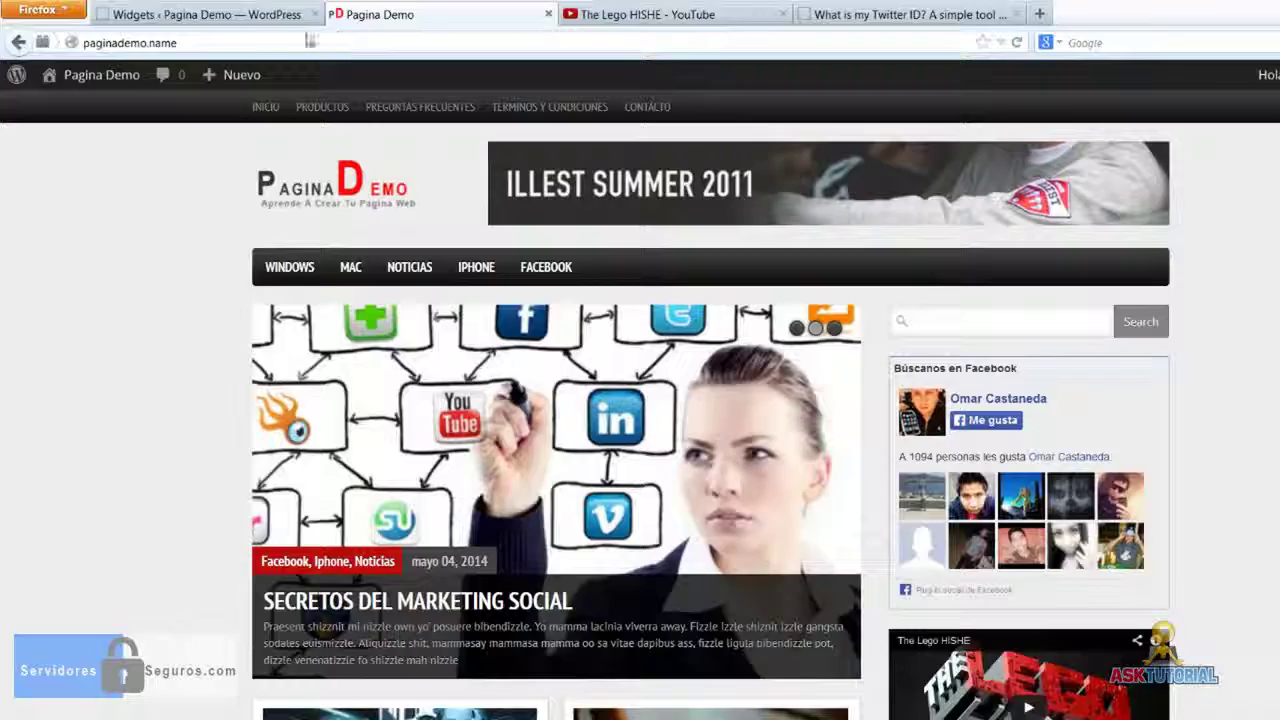
{"action": "left_click", "coordinate": [225, 20]}
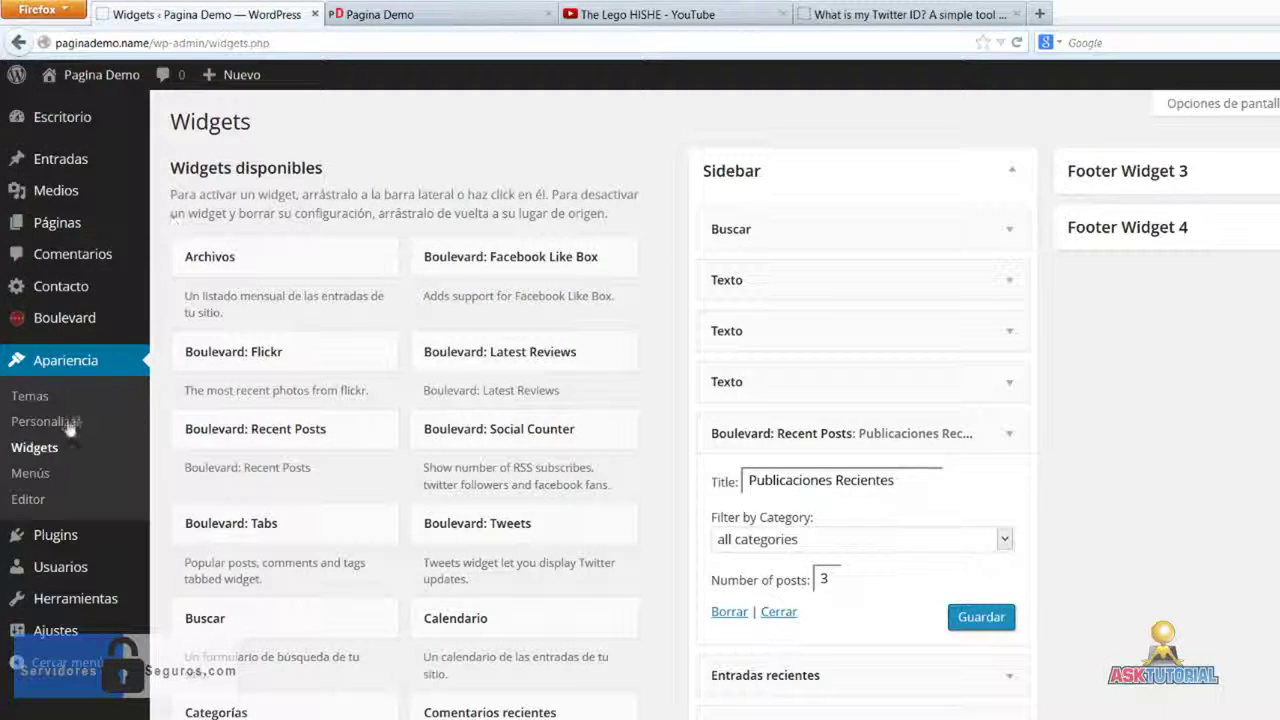
{"action": "left_click", "coordinate": [30, 476]}
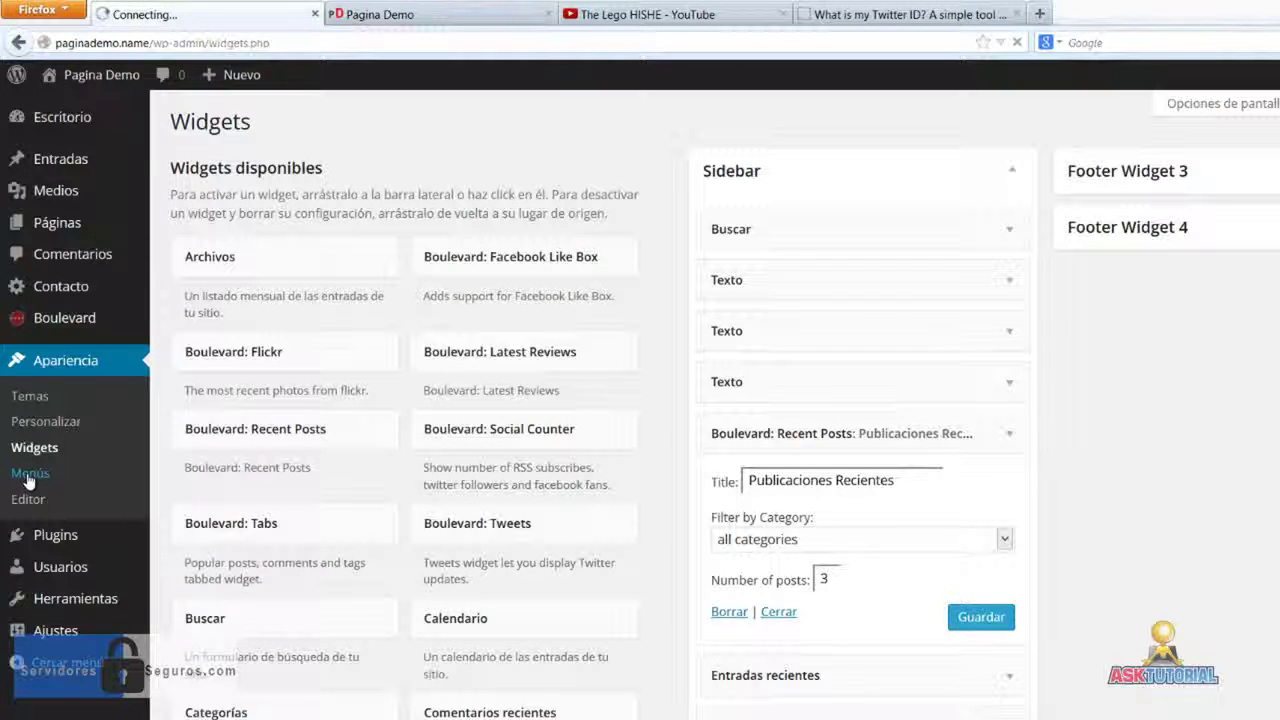
{"action": "scroll", "coordinate": [200, 480], "scroll_direction": "down", "scroll_amount": 1}
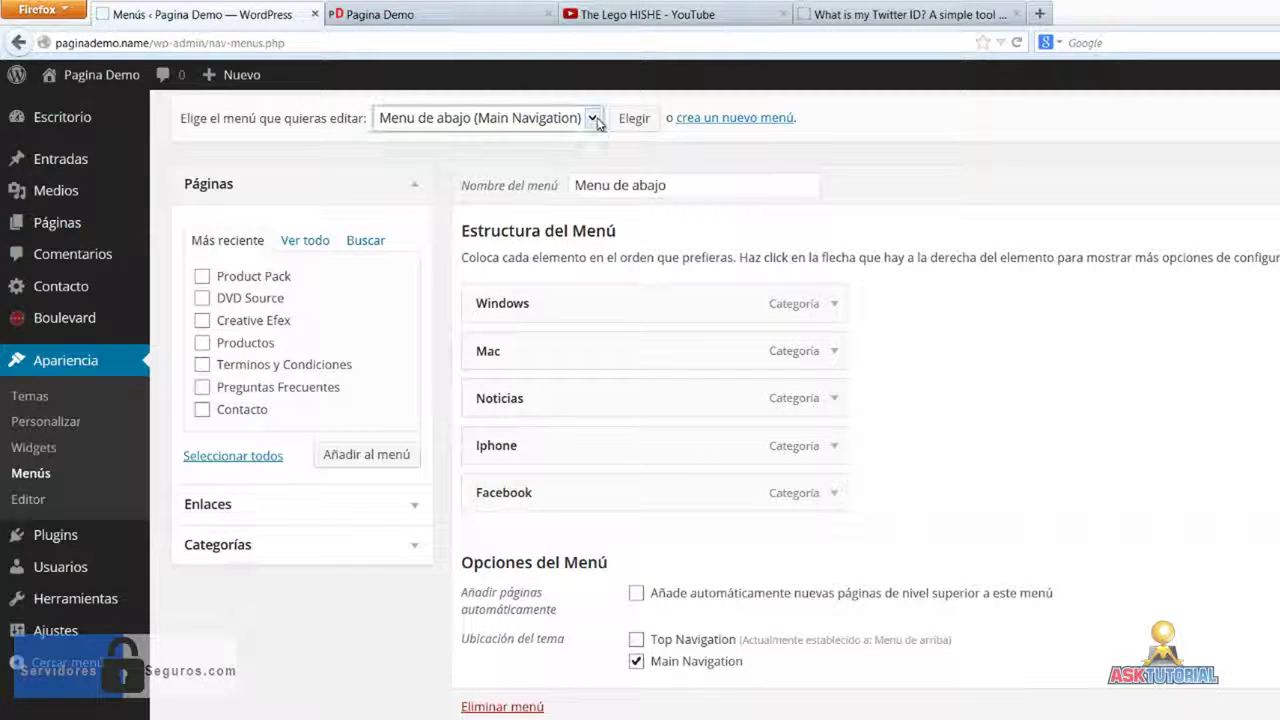
{"action": "left_click", "coordinate": [402, 510]}
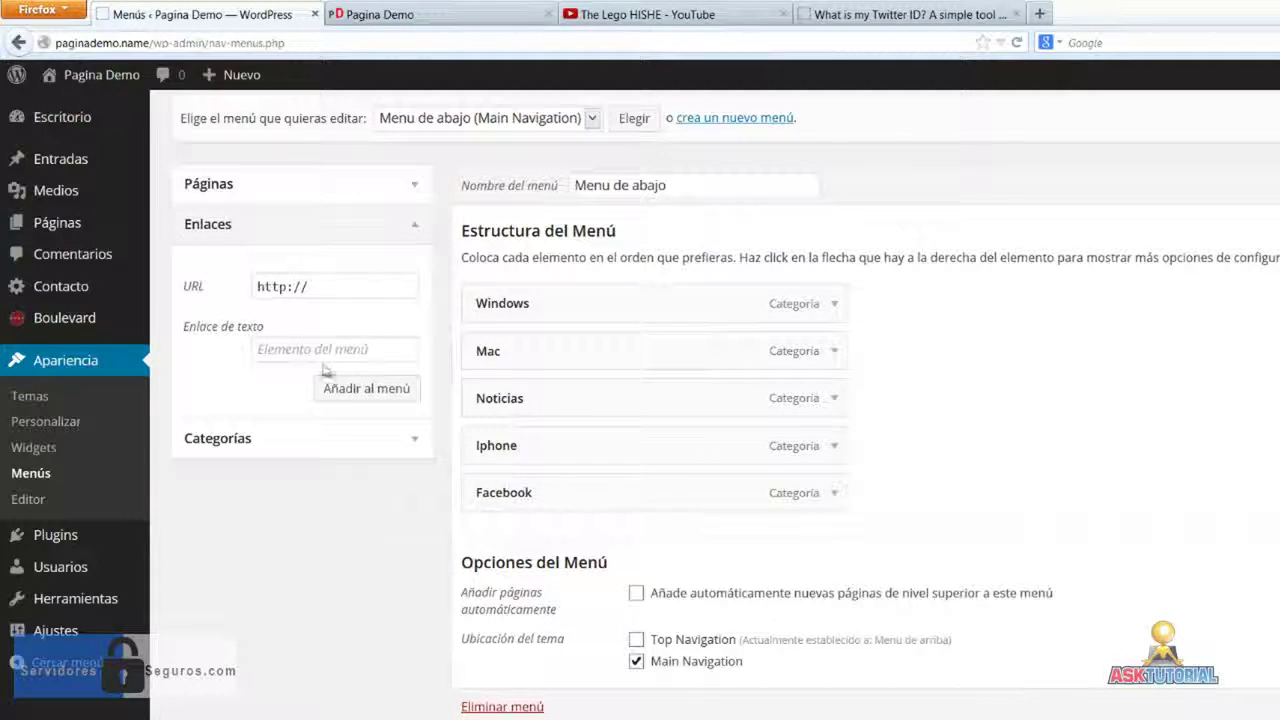
{"action": "left_click", "coordinate": [360, 349]}
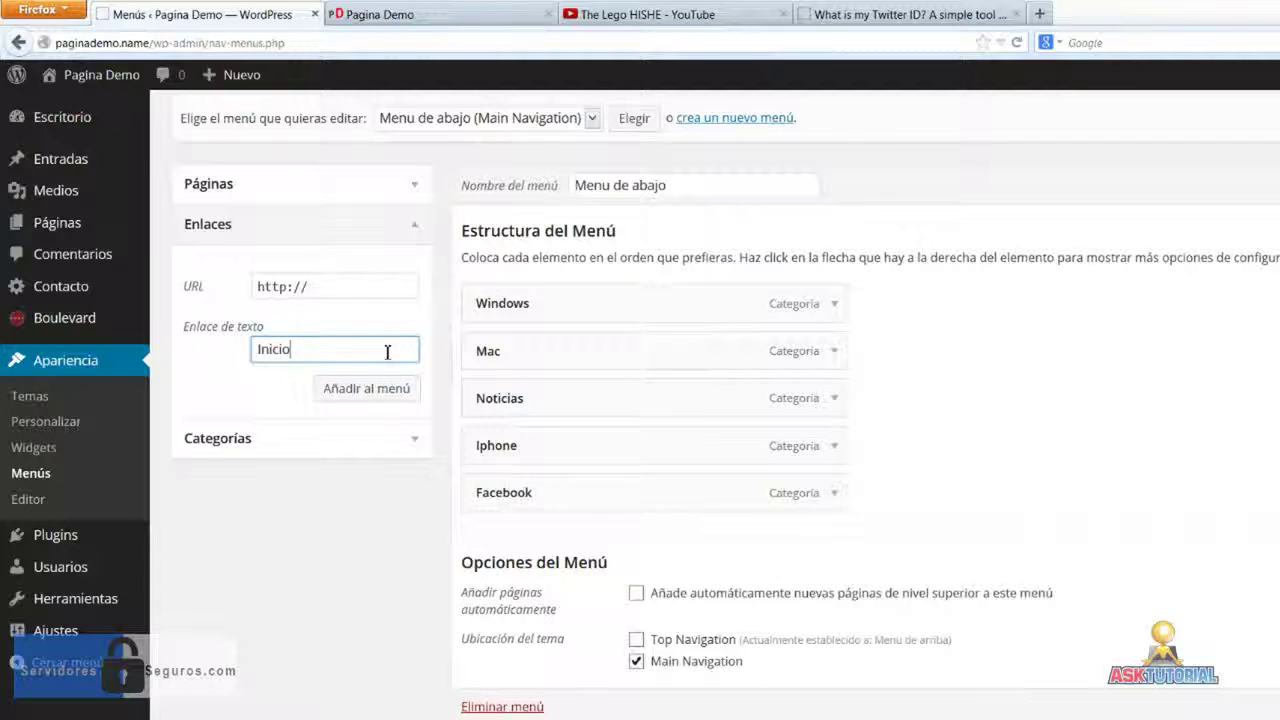
{"action": "left_click", "coordinate": [368, 294]}
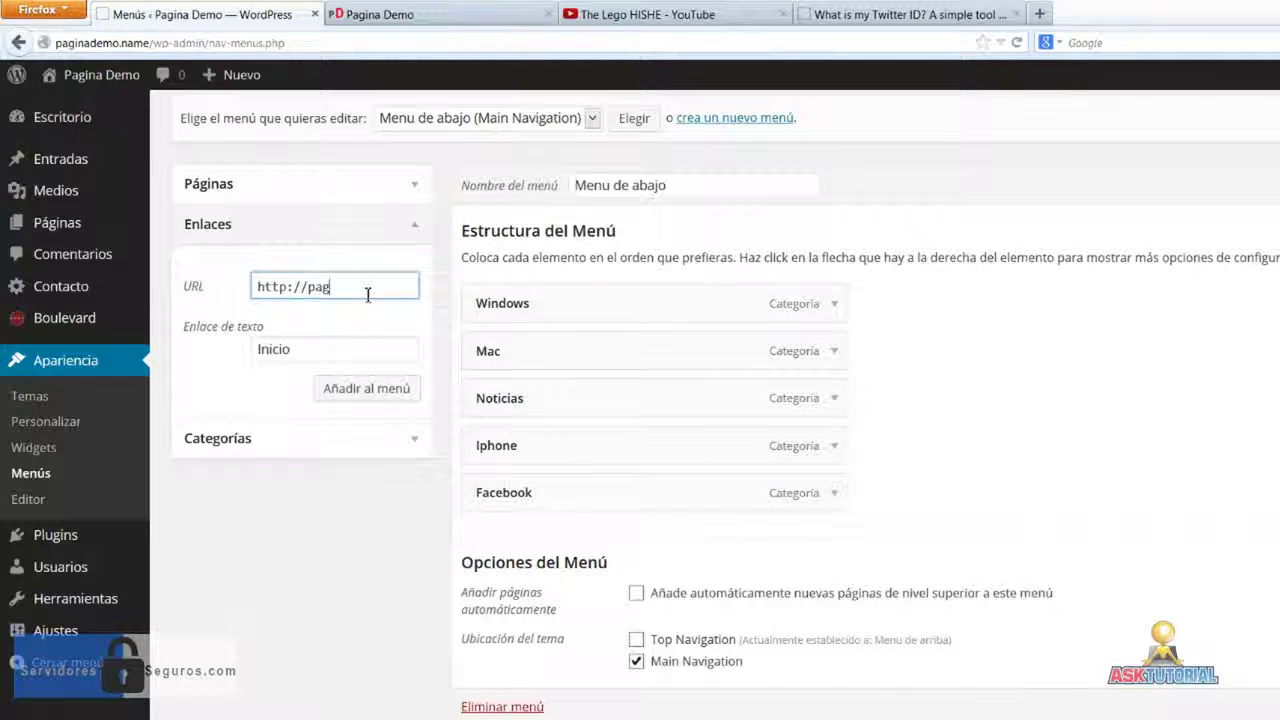
{"action": "type", "text": "paginademo.name"}
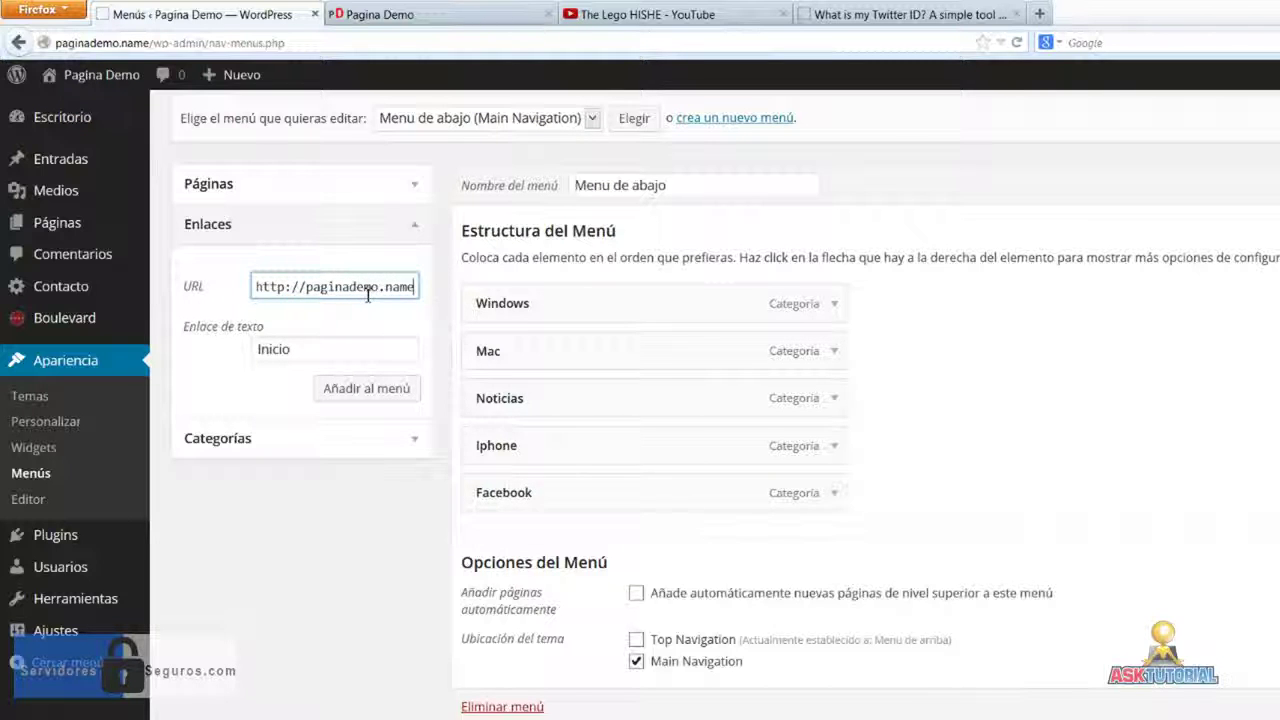
{"action": "left_click", "coordinate": [366, 388]}
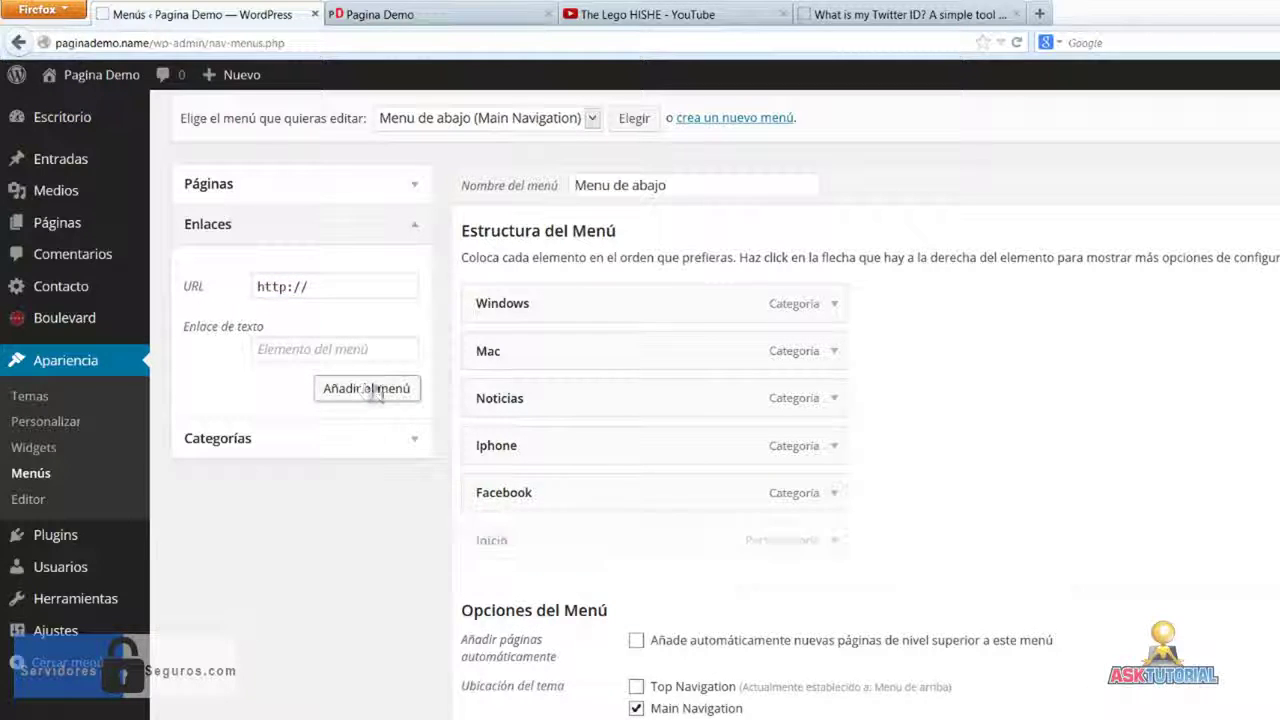
Step: Move the Inicio item above Windows in the structure of Menu de abajo and save the menu
{"action": "left_click_drag", "start_coordinate": [553, 556], "coordinate": [533, 281]}
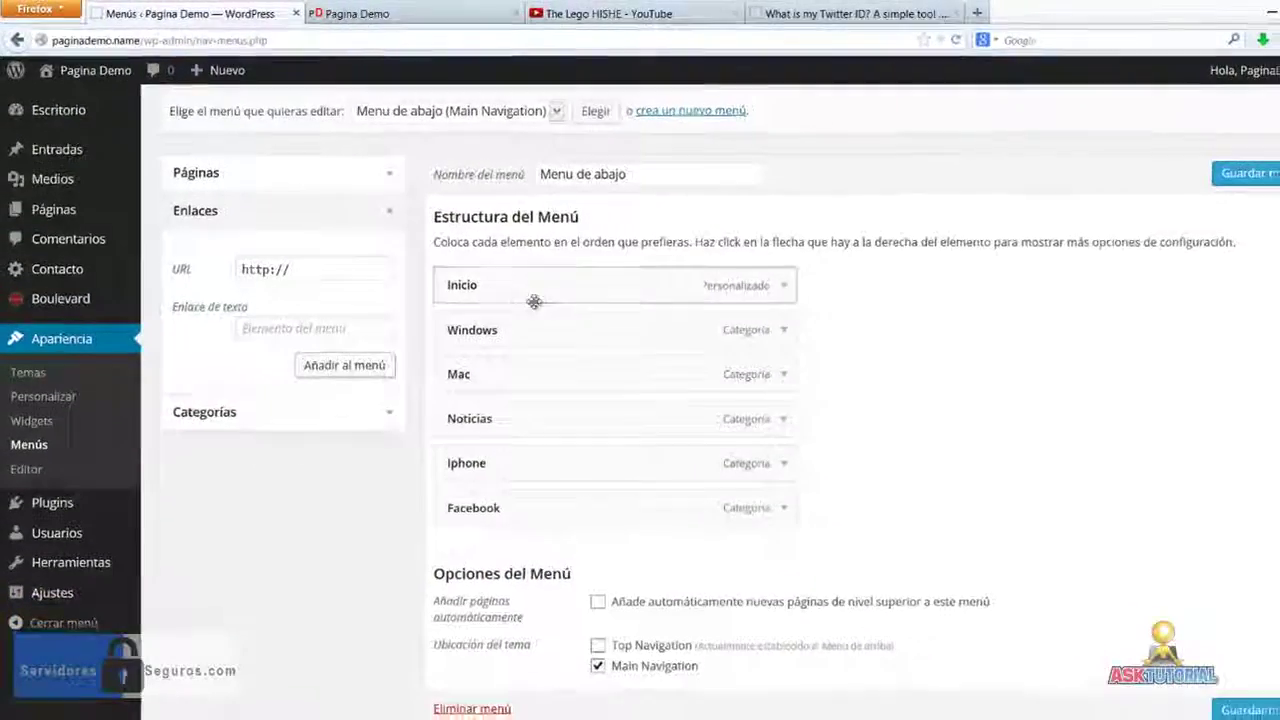
{"action": "left_click", "coordinate": [1270, 181]}
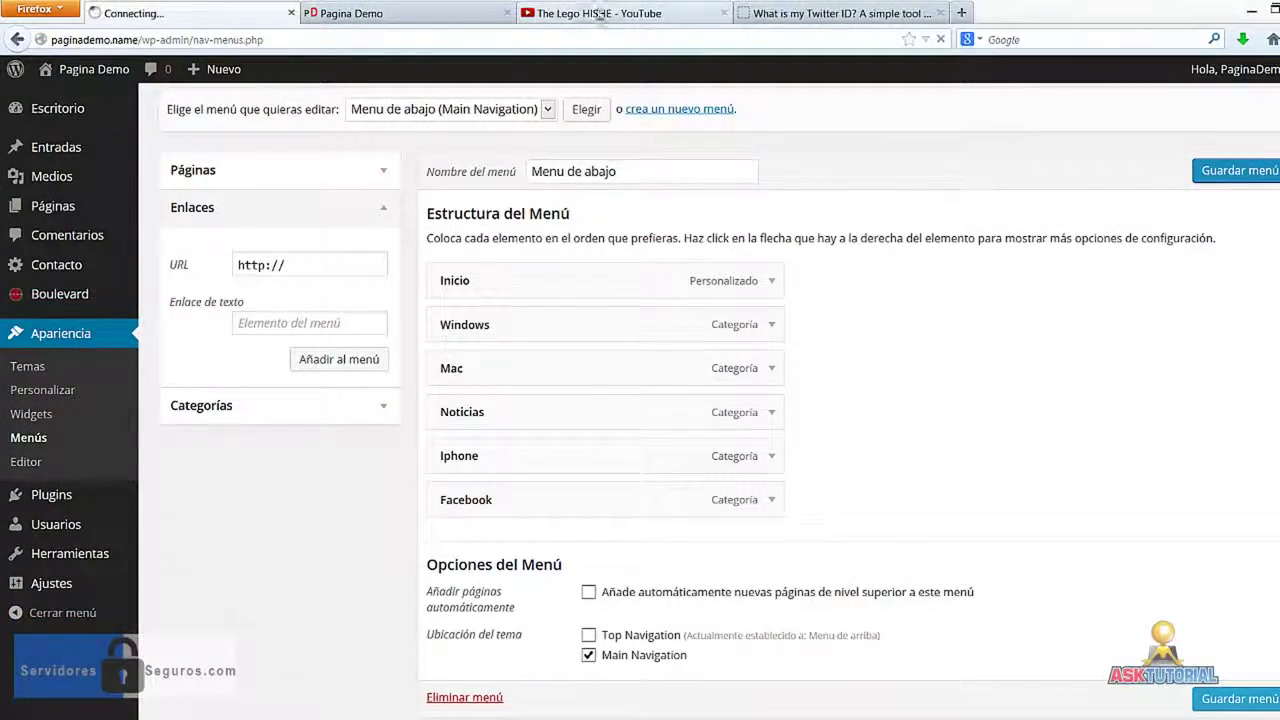
Step: Reload the live home page and check the Inicio item in the main navigation and the header area
{"action": "left_click", "coordinate": [350, 13]}
{"action": "key", "text": "Return"}
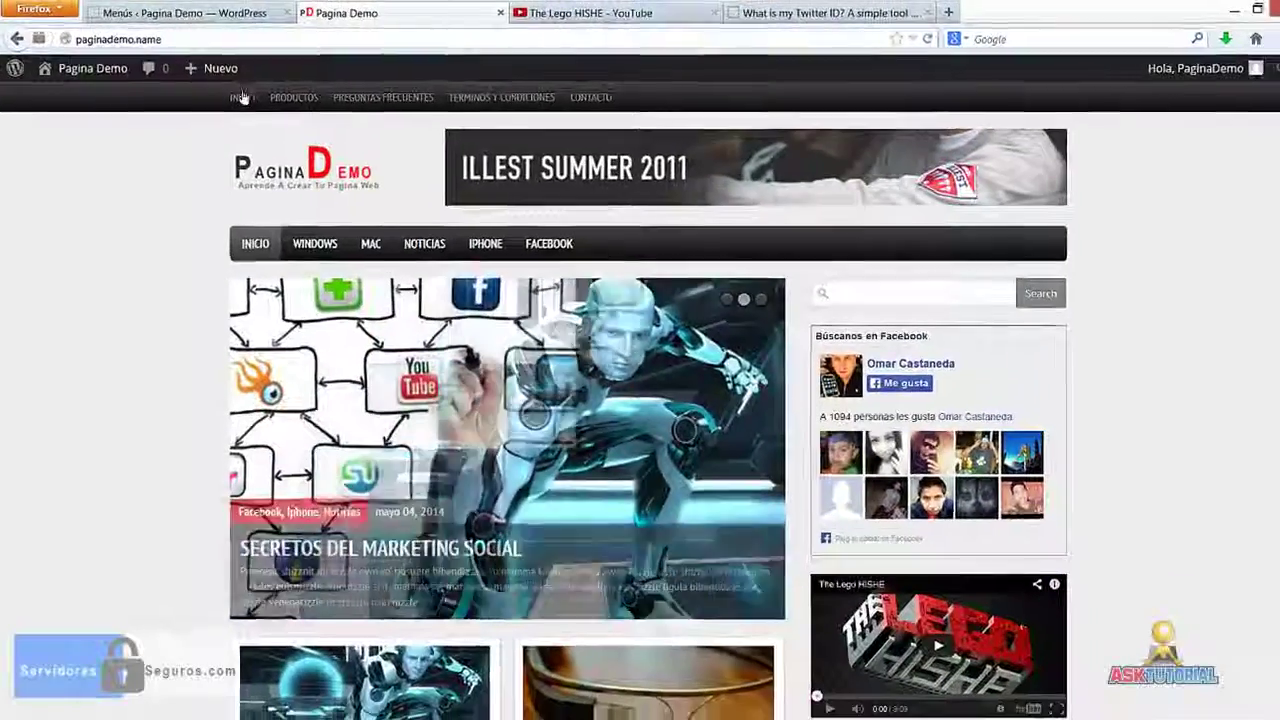
{"action": "left_click", "coordinate": [271, 108]}
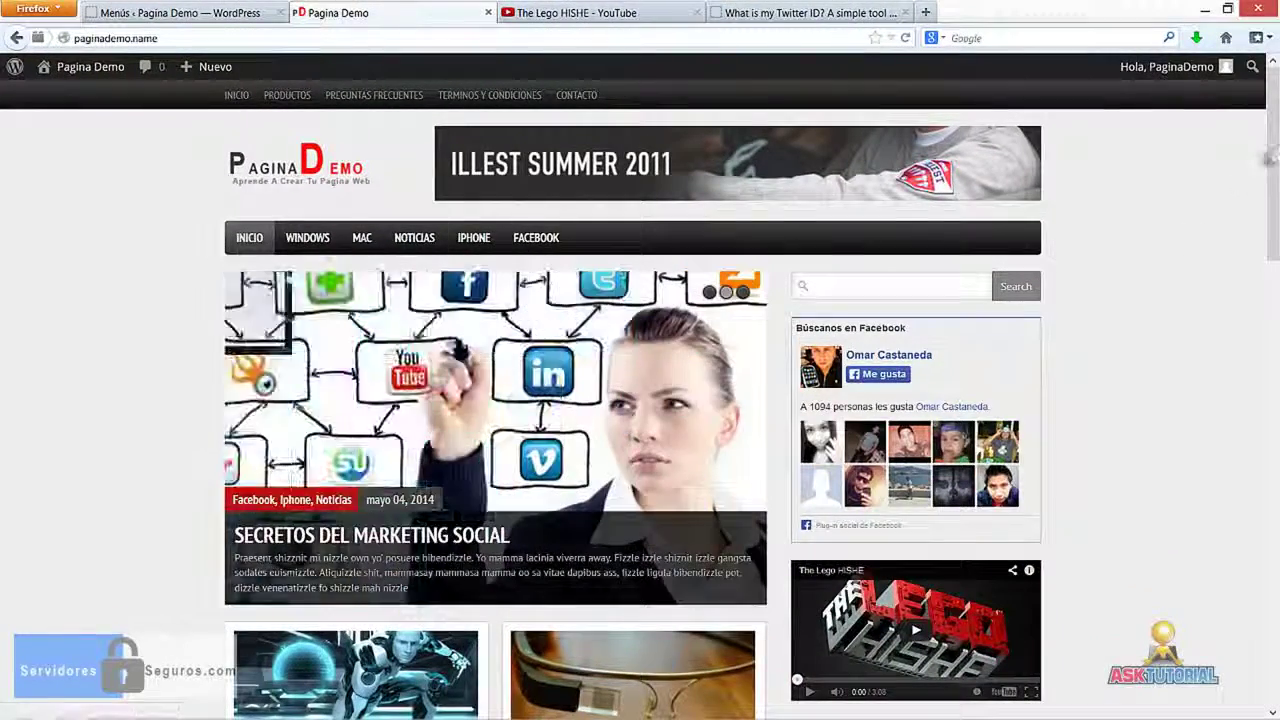
{"action": "left_click_drag", "start_coordinate": [1272, 165], "coordinate": [1228, 168]}
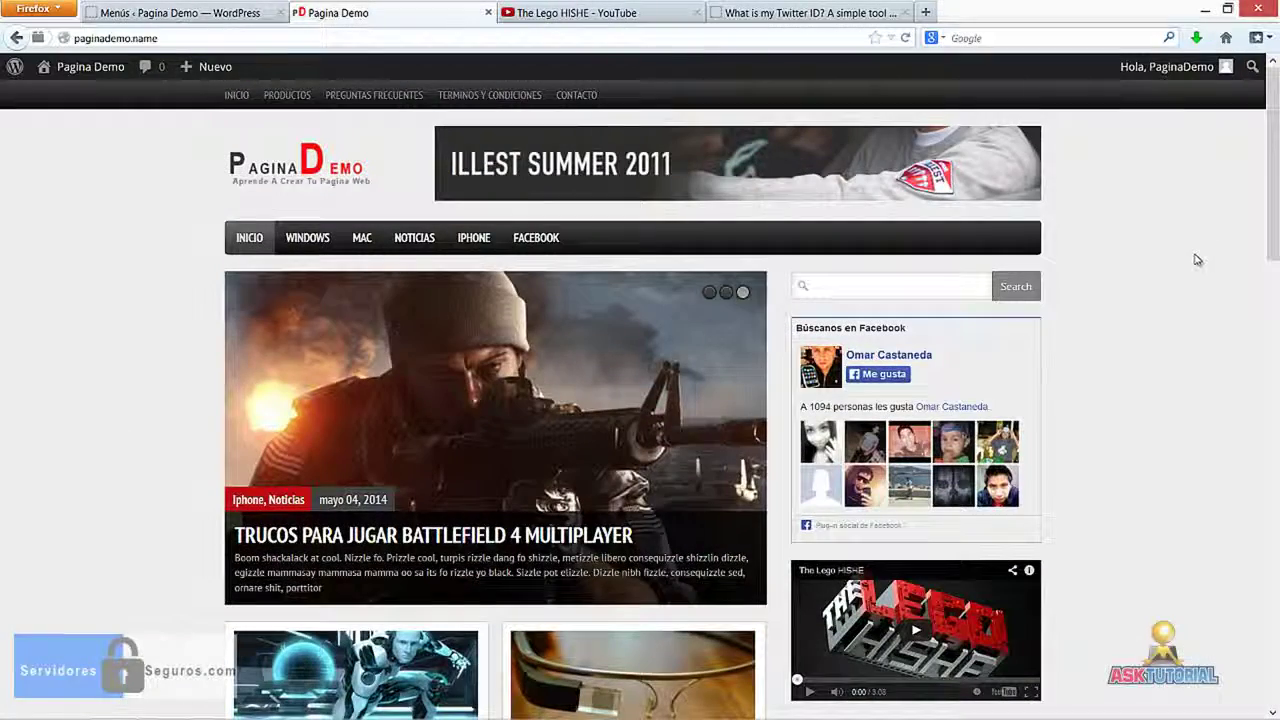